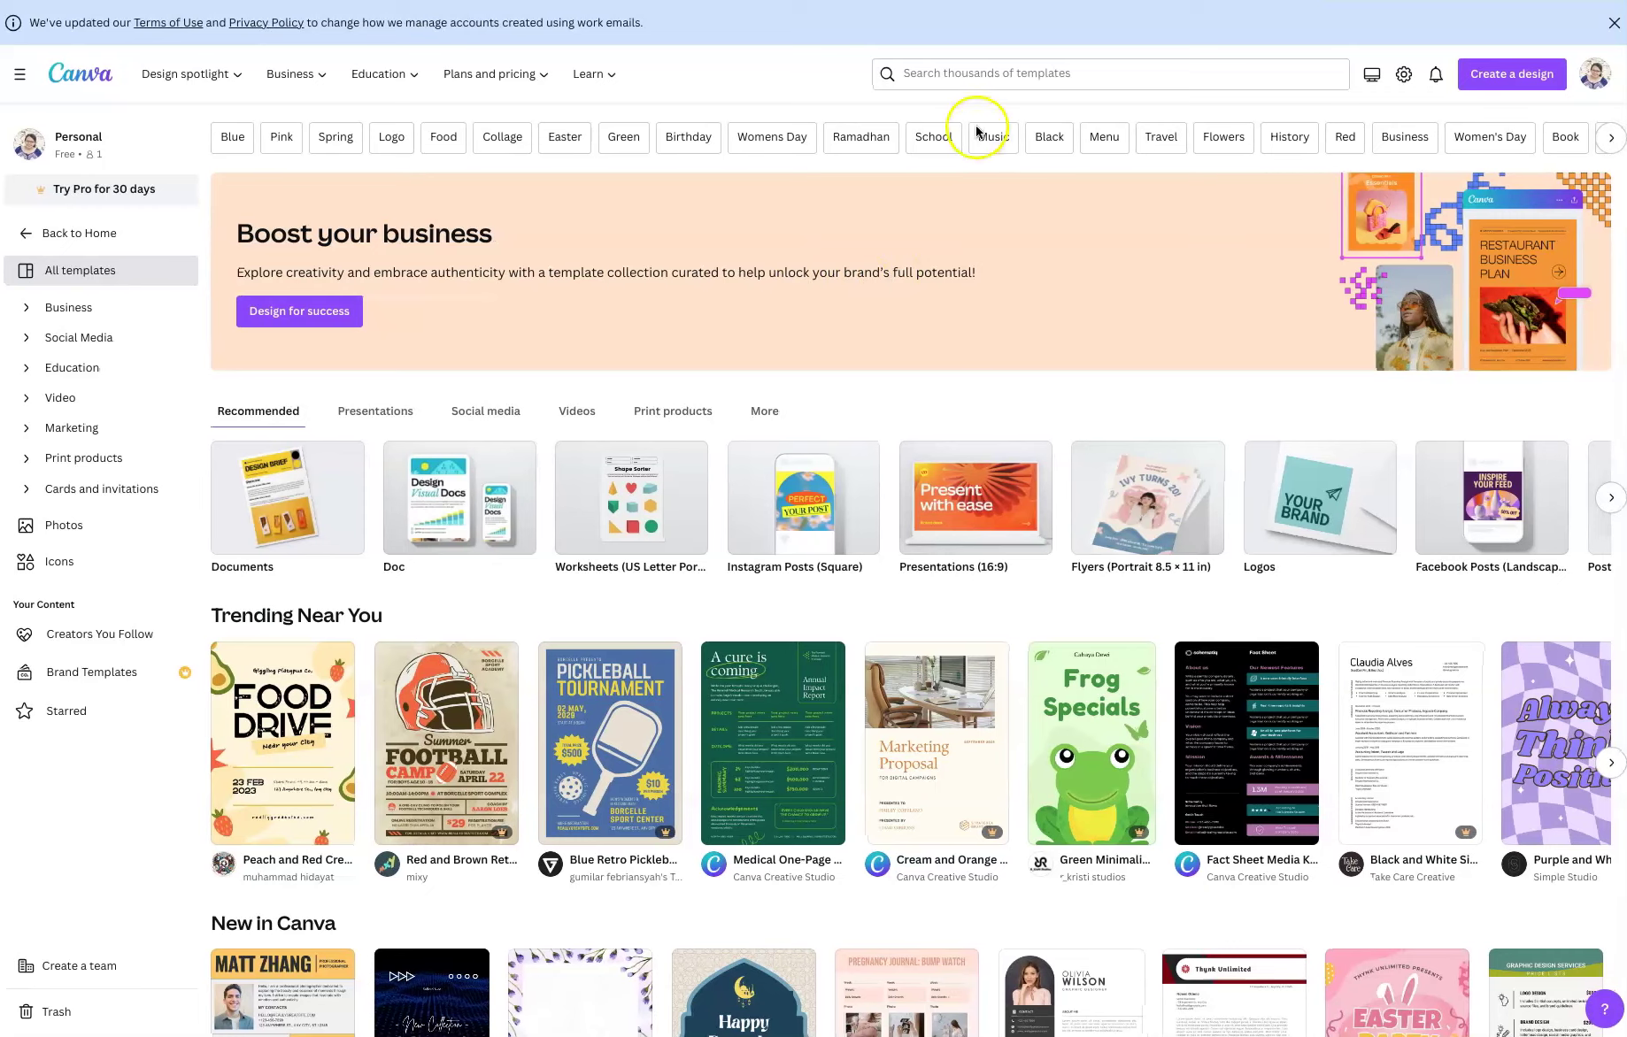
Step: Start a custom-size design, entering the width and height in inches for an 11 × 8.5 in page
click(1491, 78)
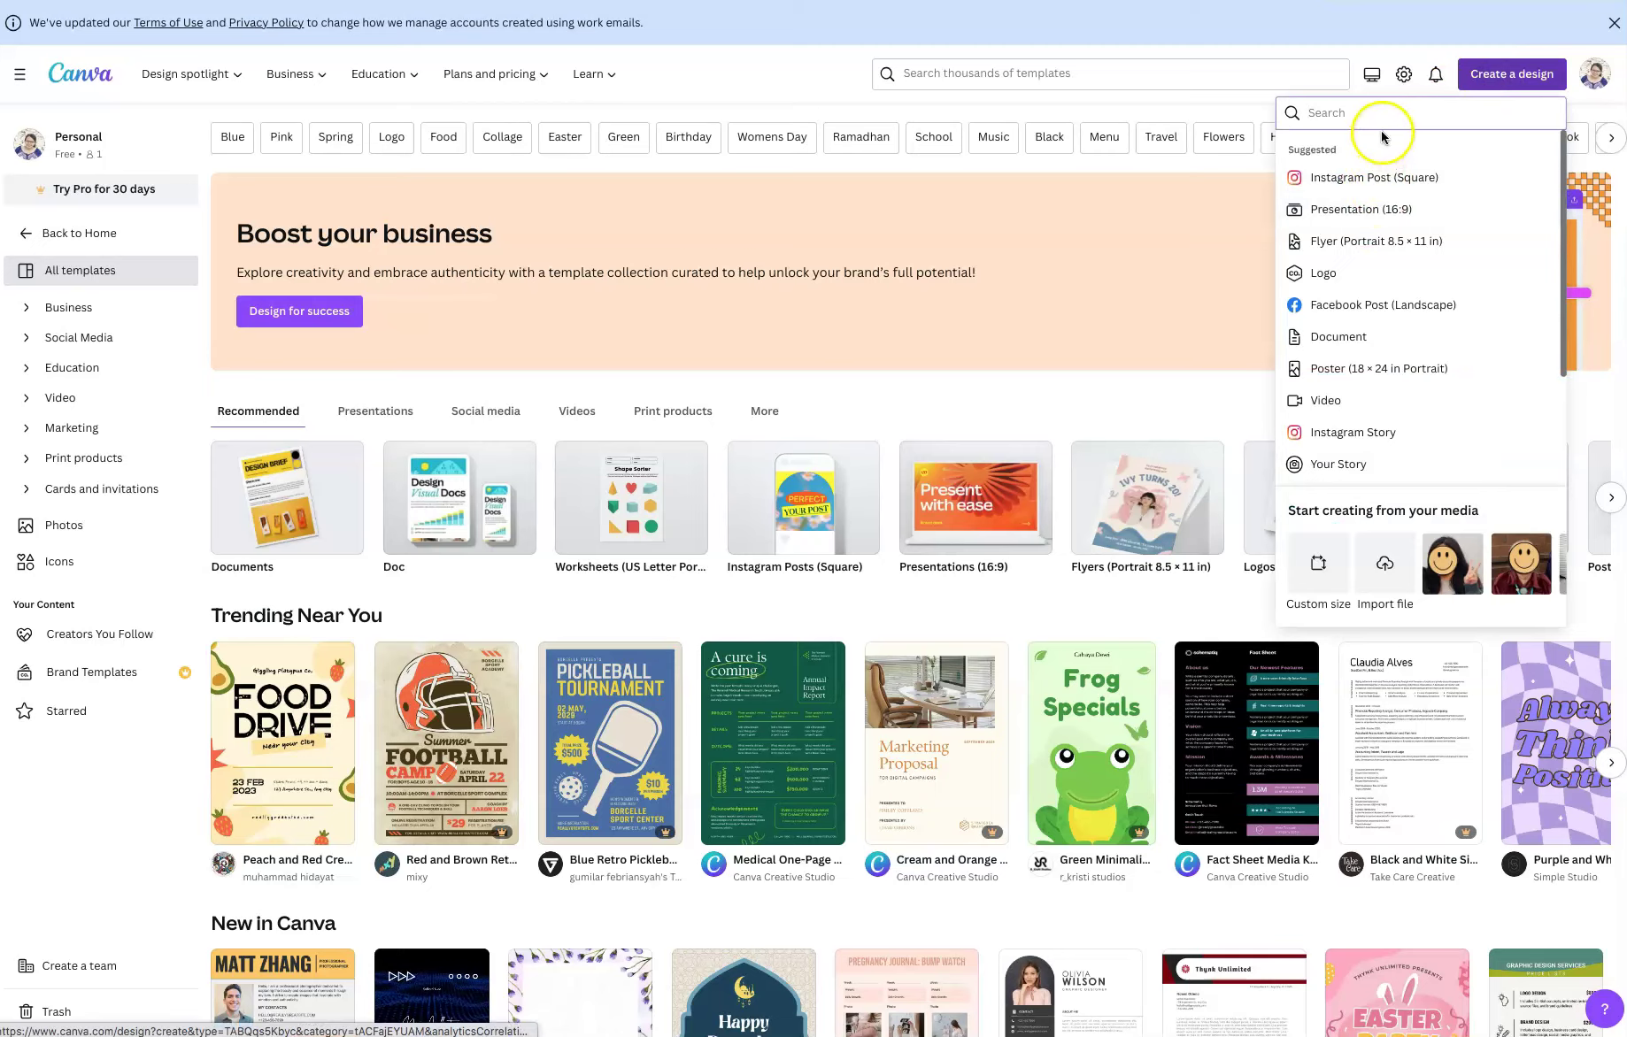
click(1325, 574)
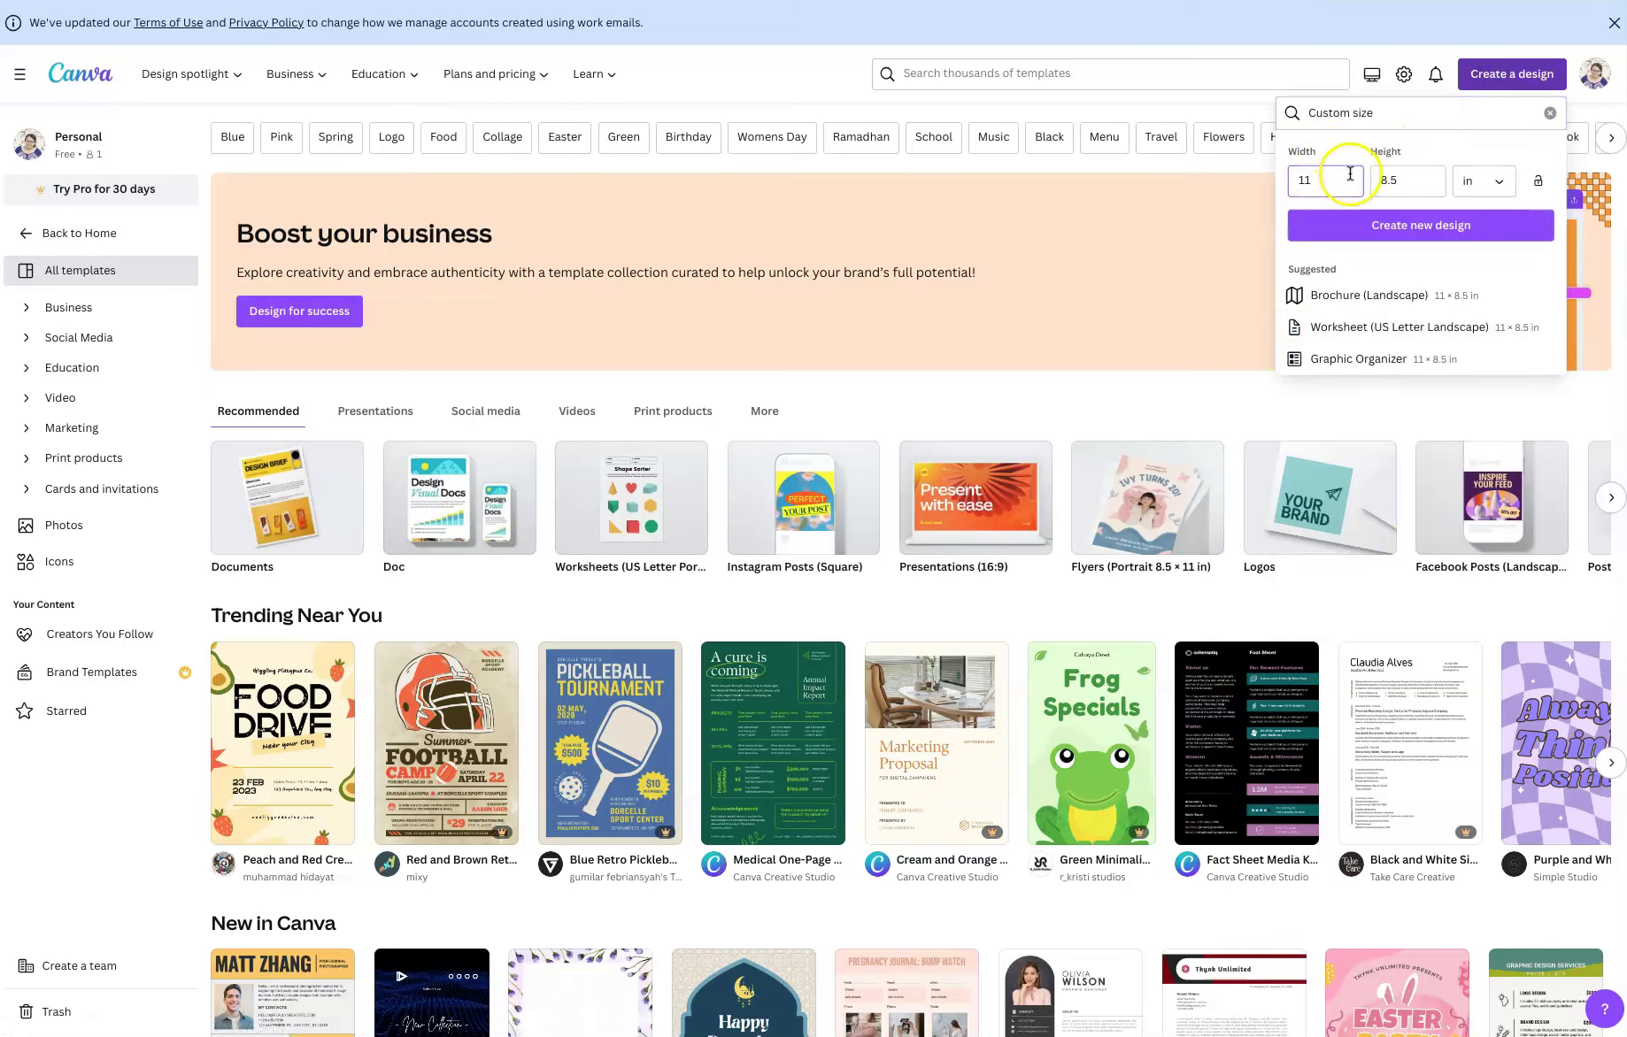
key(BackSpace)
text(8)
key(BackSpace)
text(7)
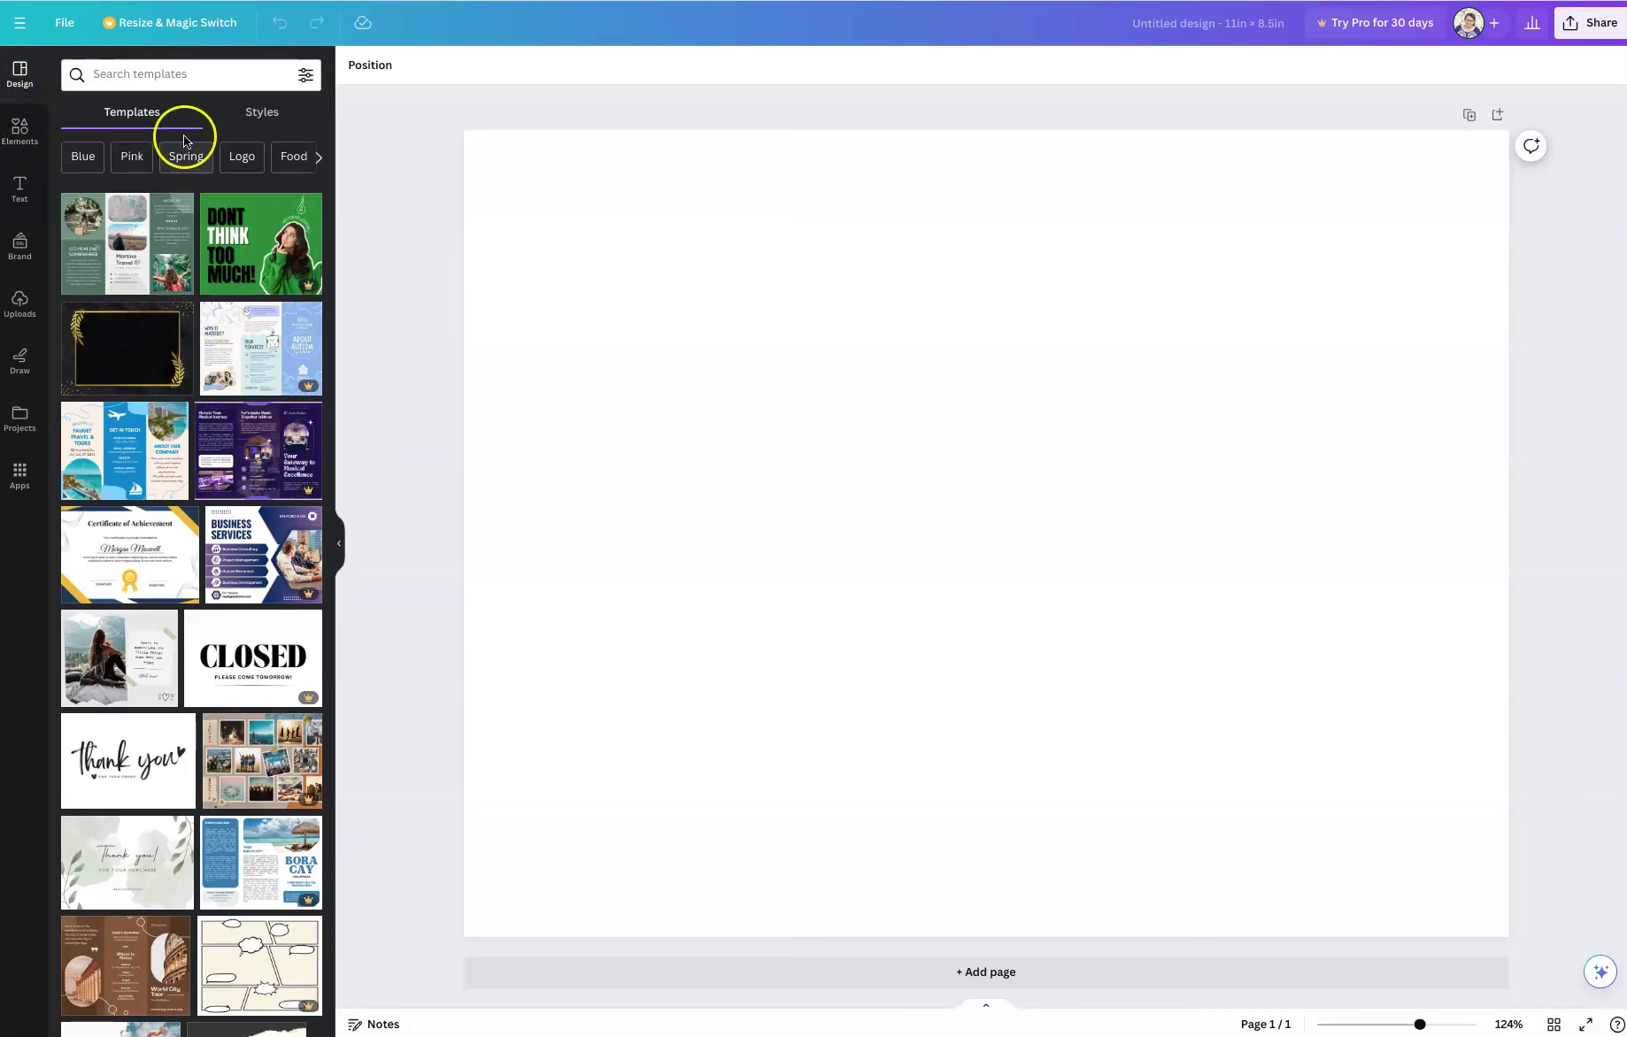
Step: Search the templates by reusing the recent 'flashcards' search
click(172, 76)
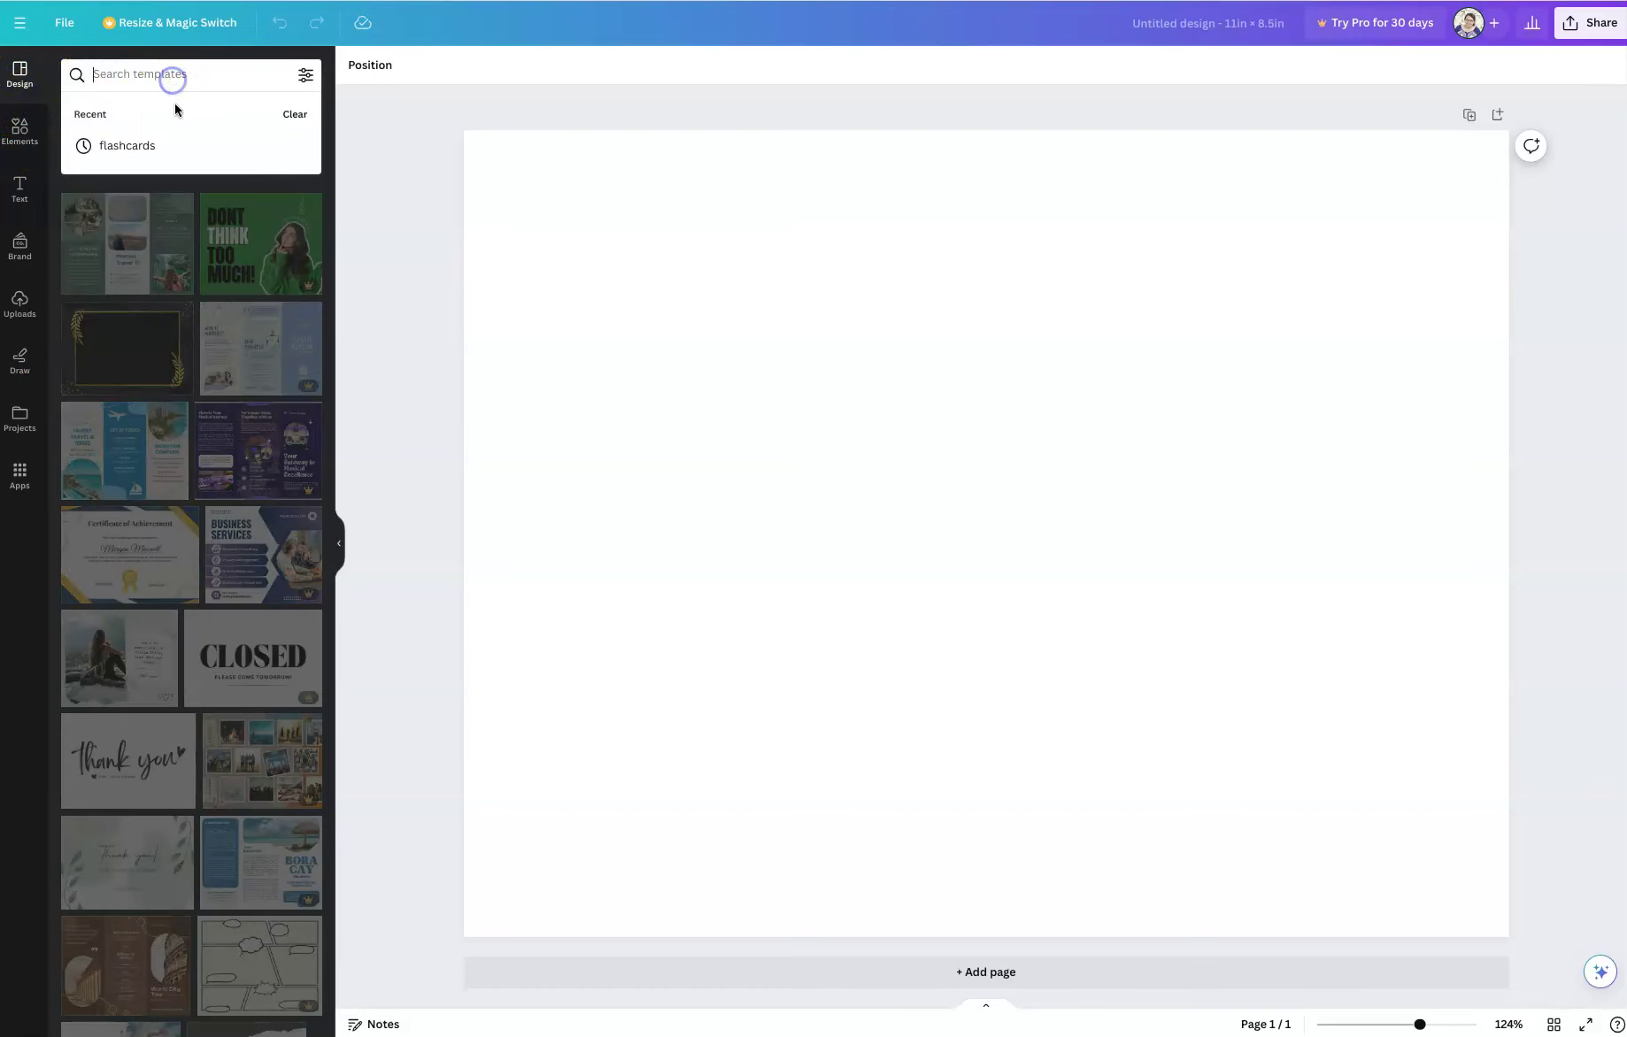
click(144, 146)
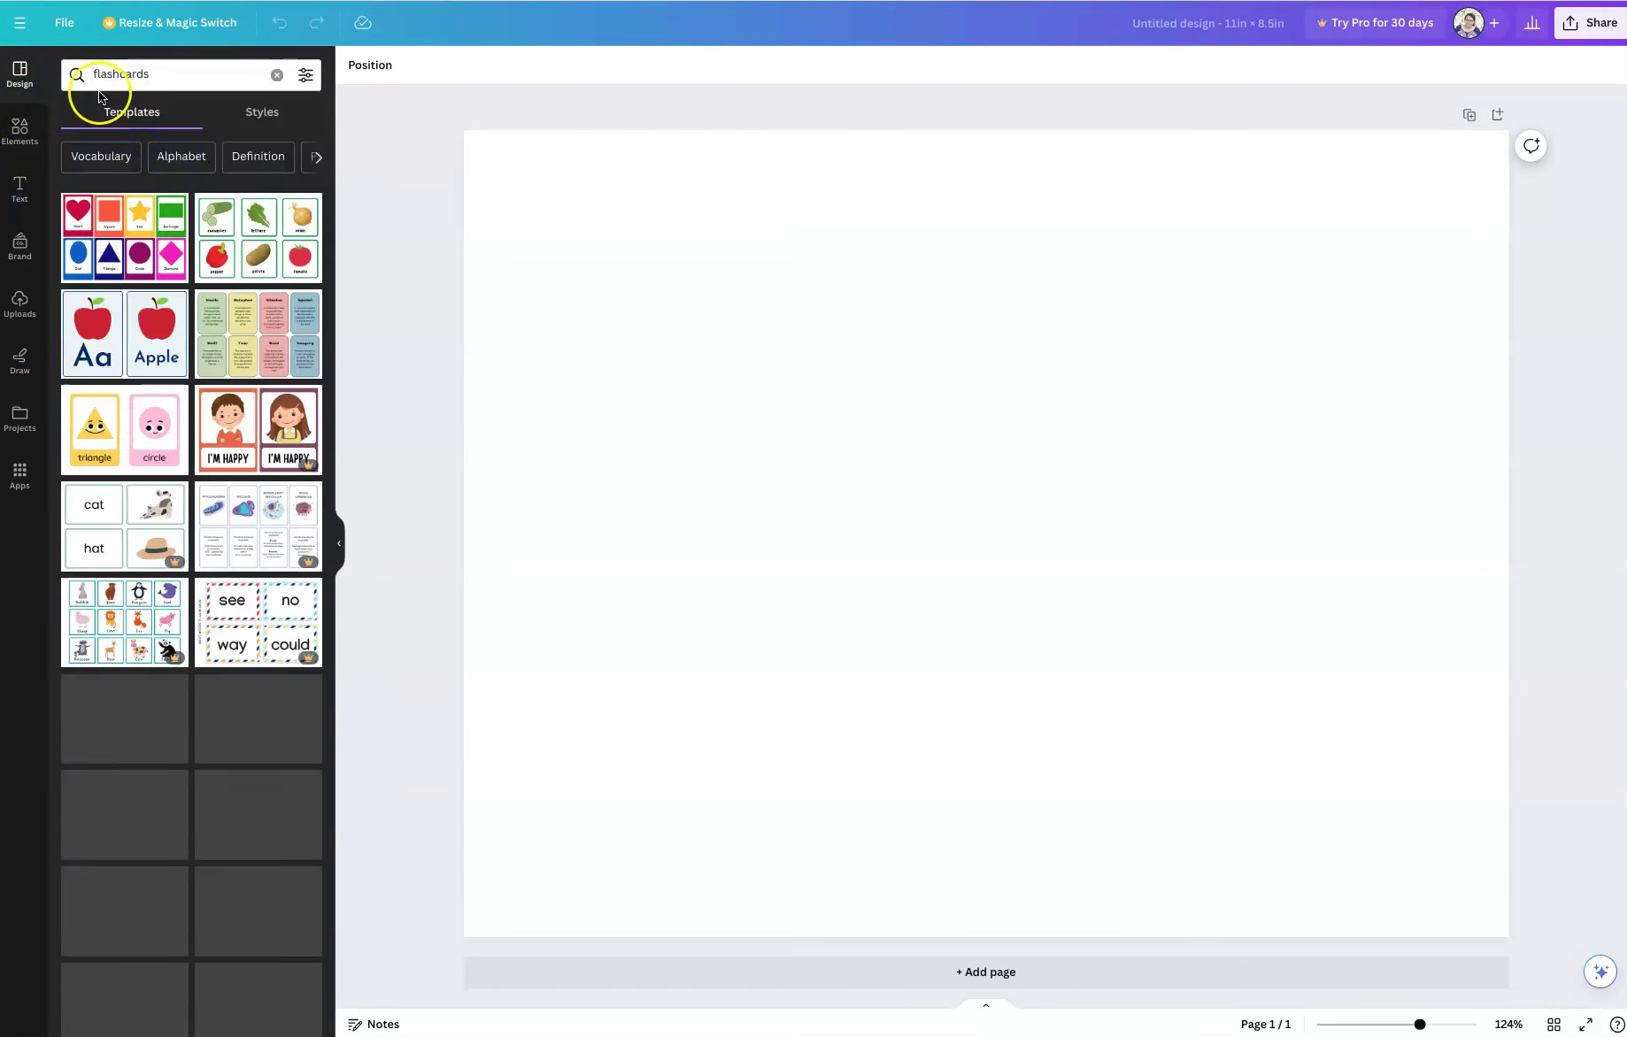
click(219, 342)
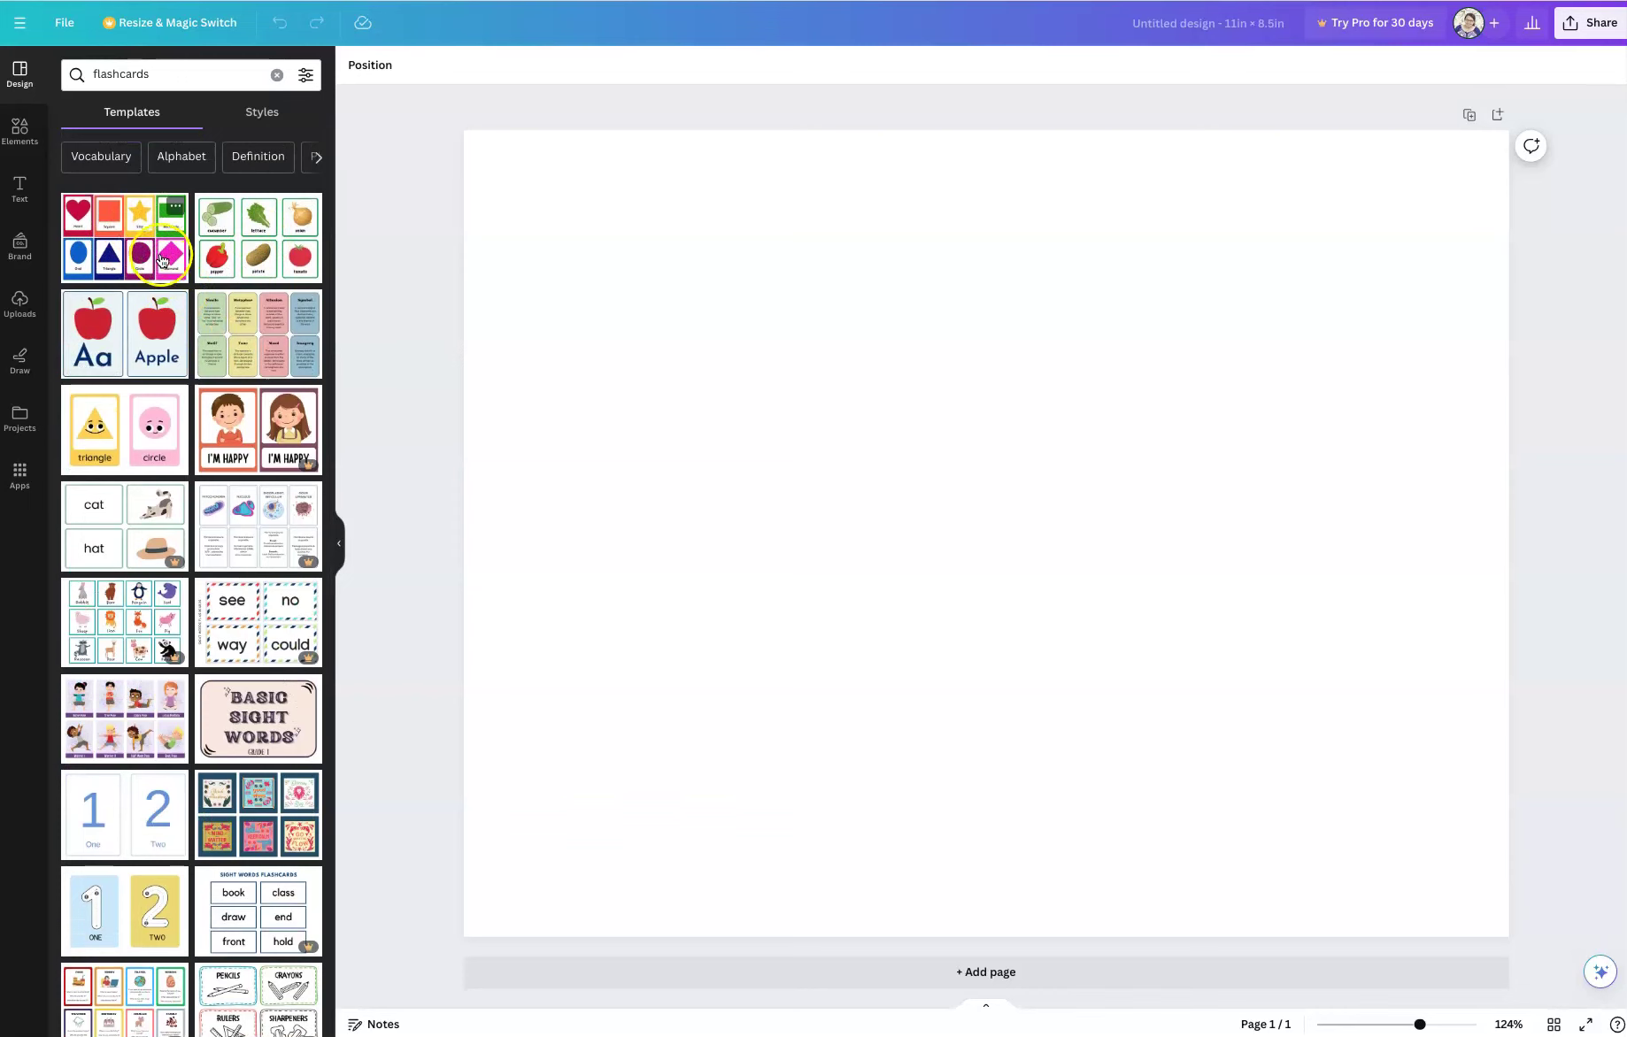
Step: Browse the flashcard results and view the Alphabet Food Picture Flashcards template's pages
scroll(167, 416, down, 2)
scroll(168, 421, down, 5)
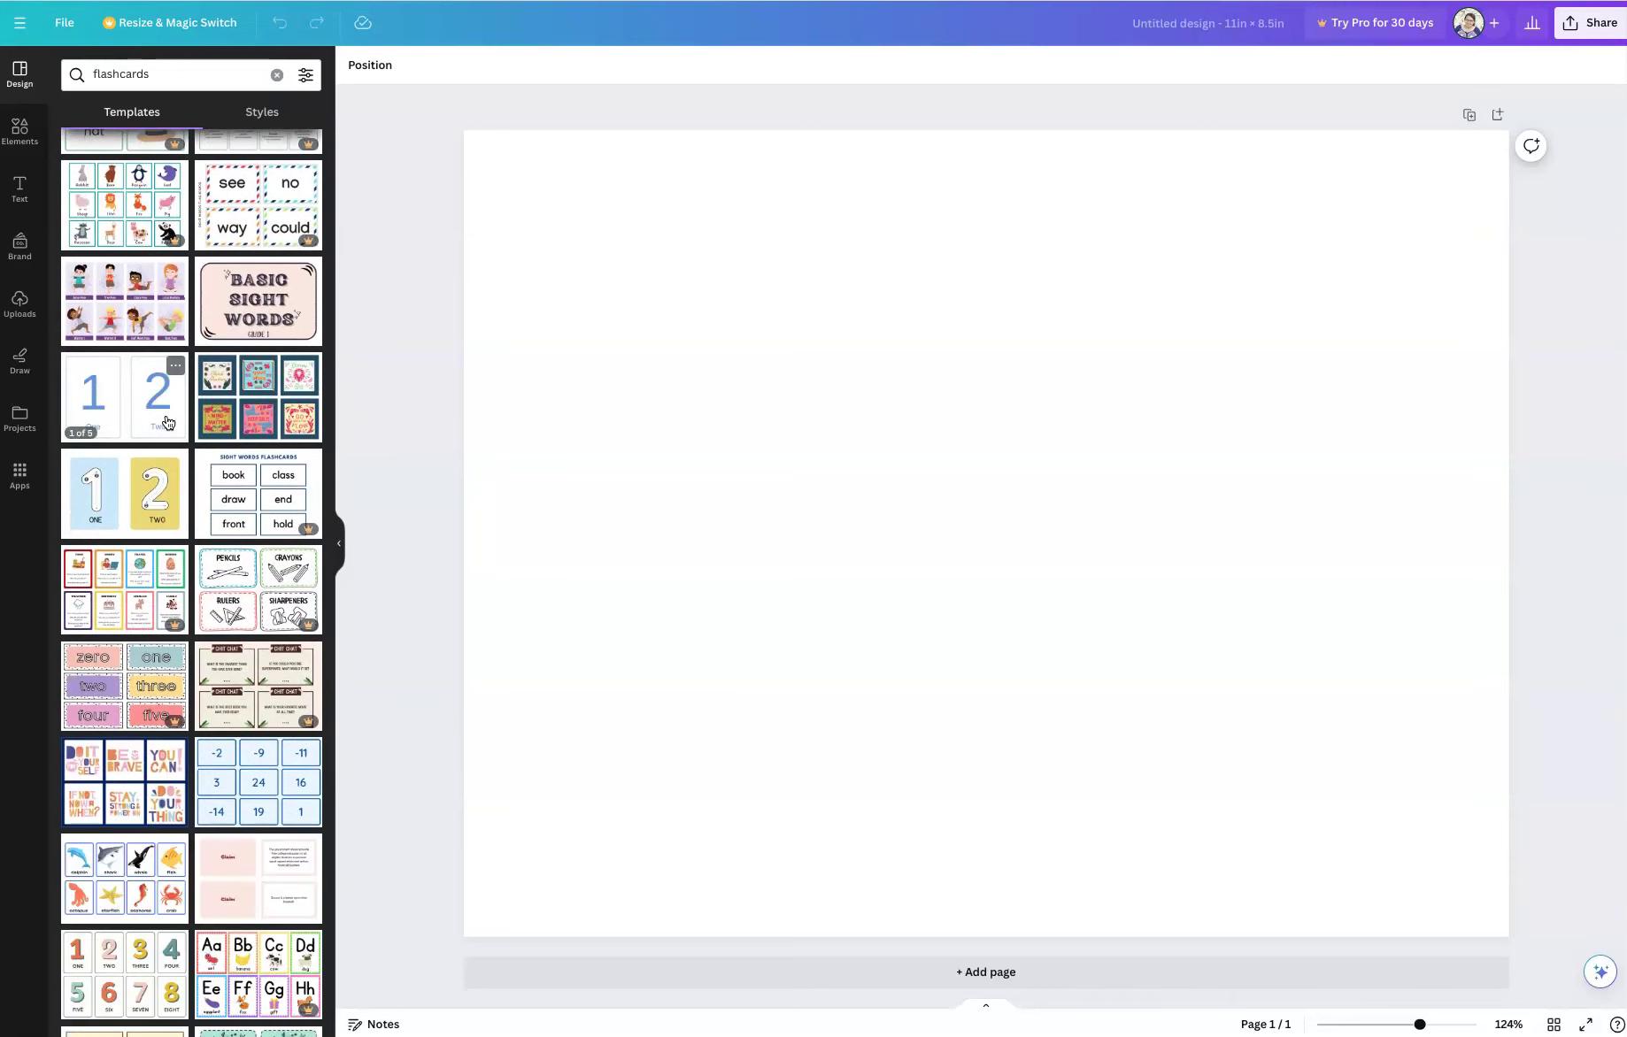
scroll(167, 421, down, 3)
scroll(168, 421, down, 4)
scroll(168, 421, down, 3)
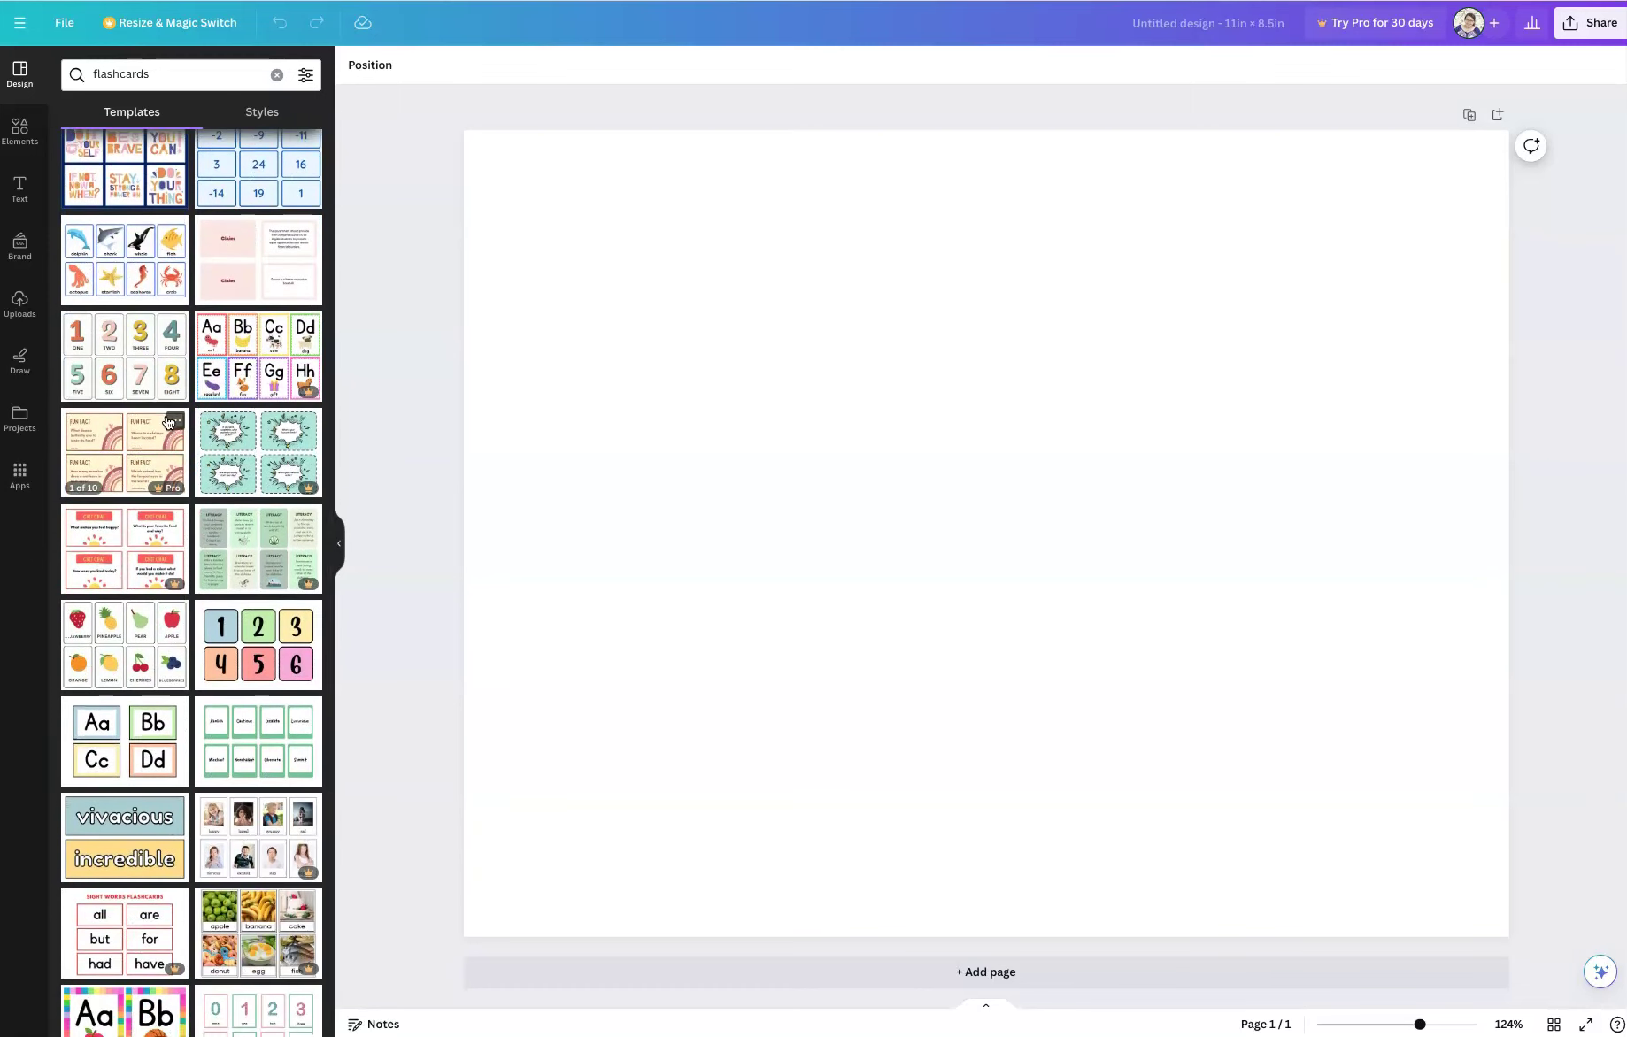
scroll(221, 522, down, 2)
click(172, 553)
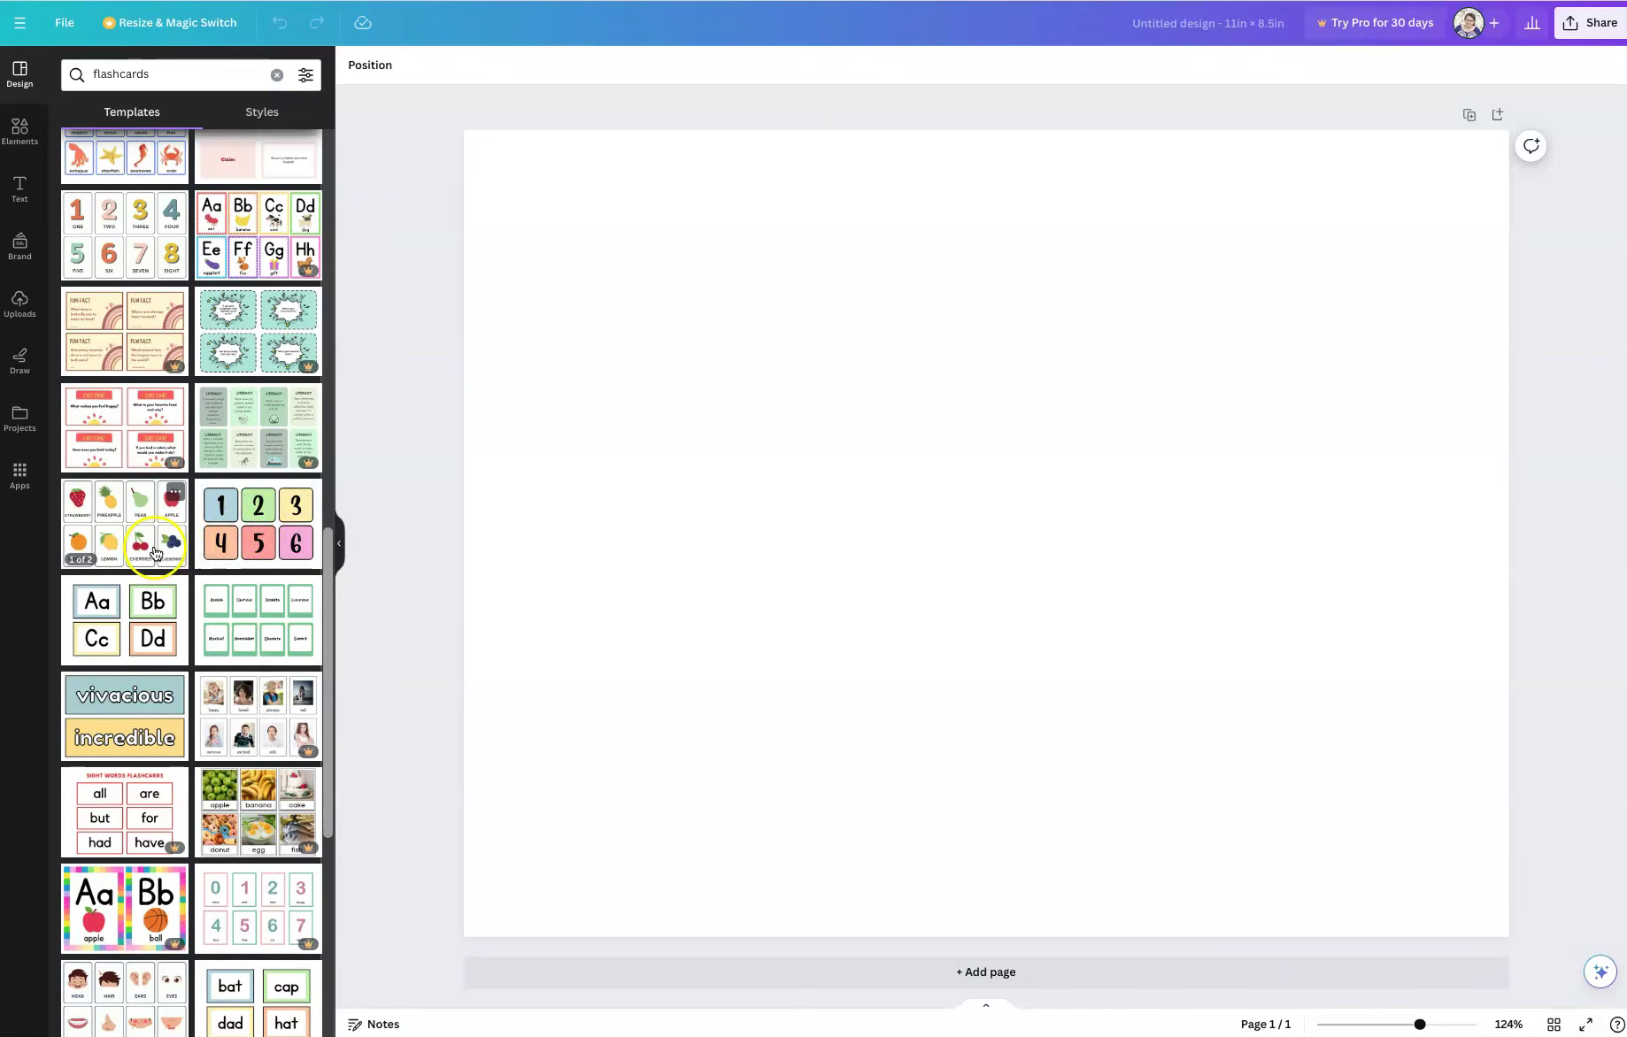
scroll(159, 553, down, 3)
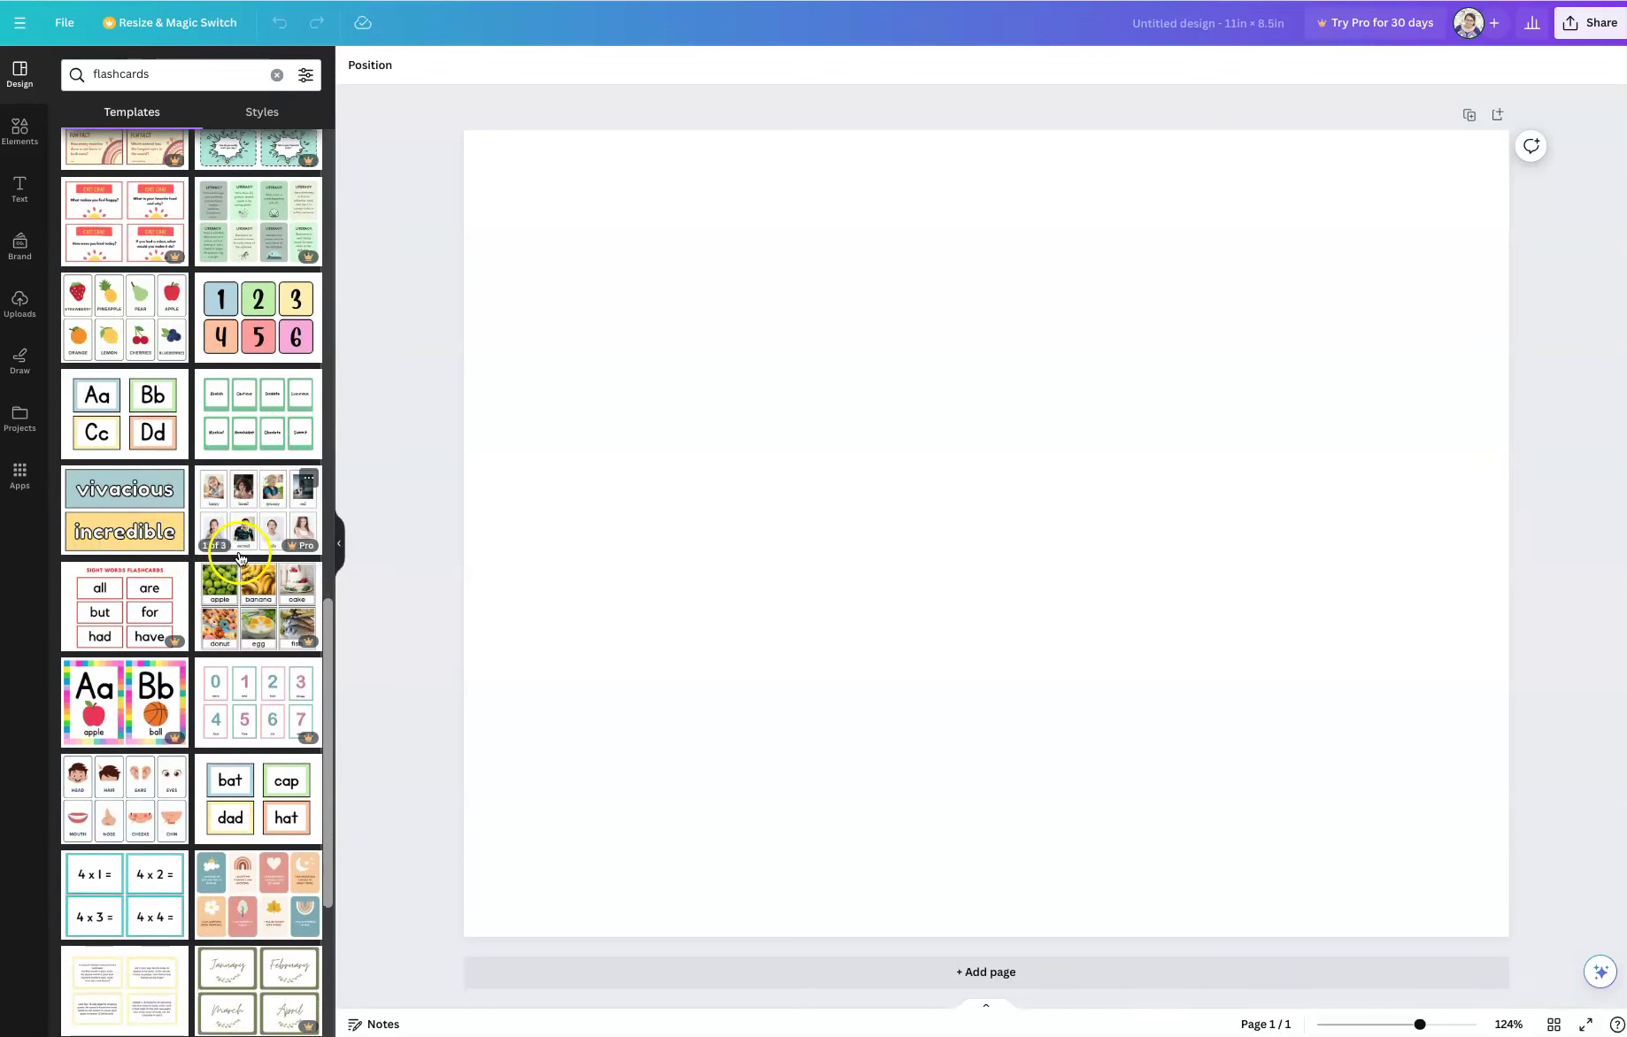
scroll(299, 551, up, 1)
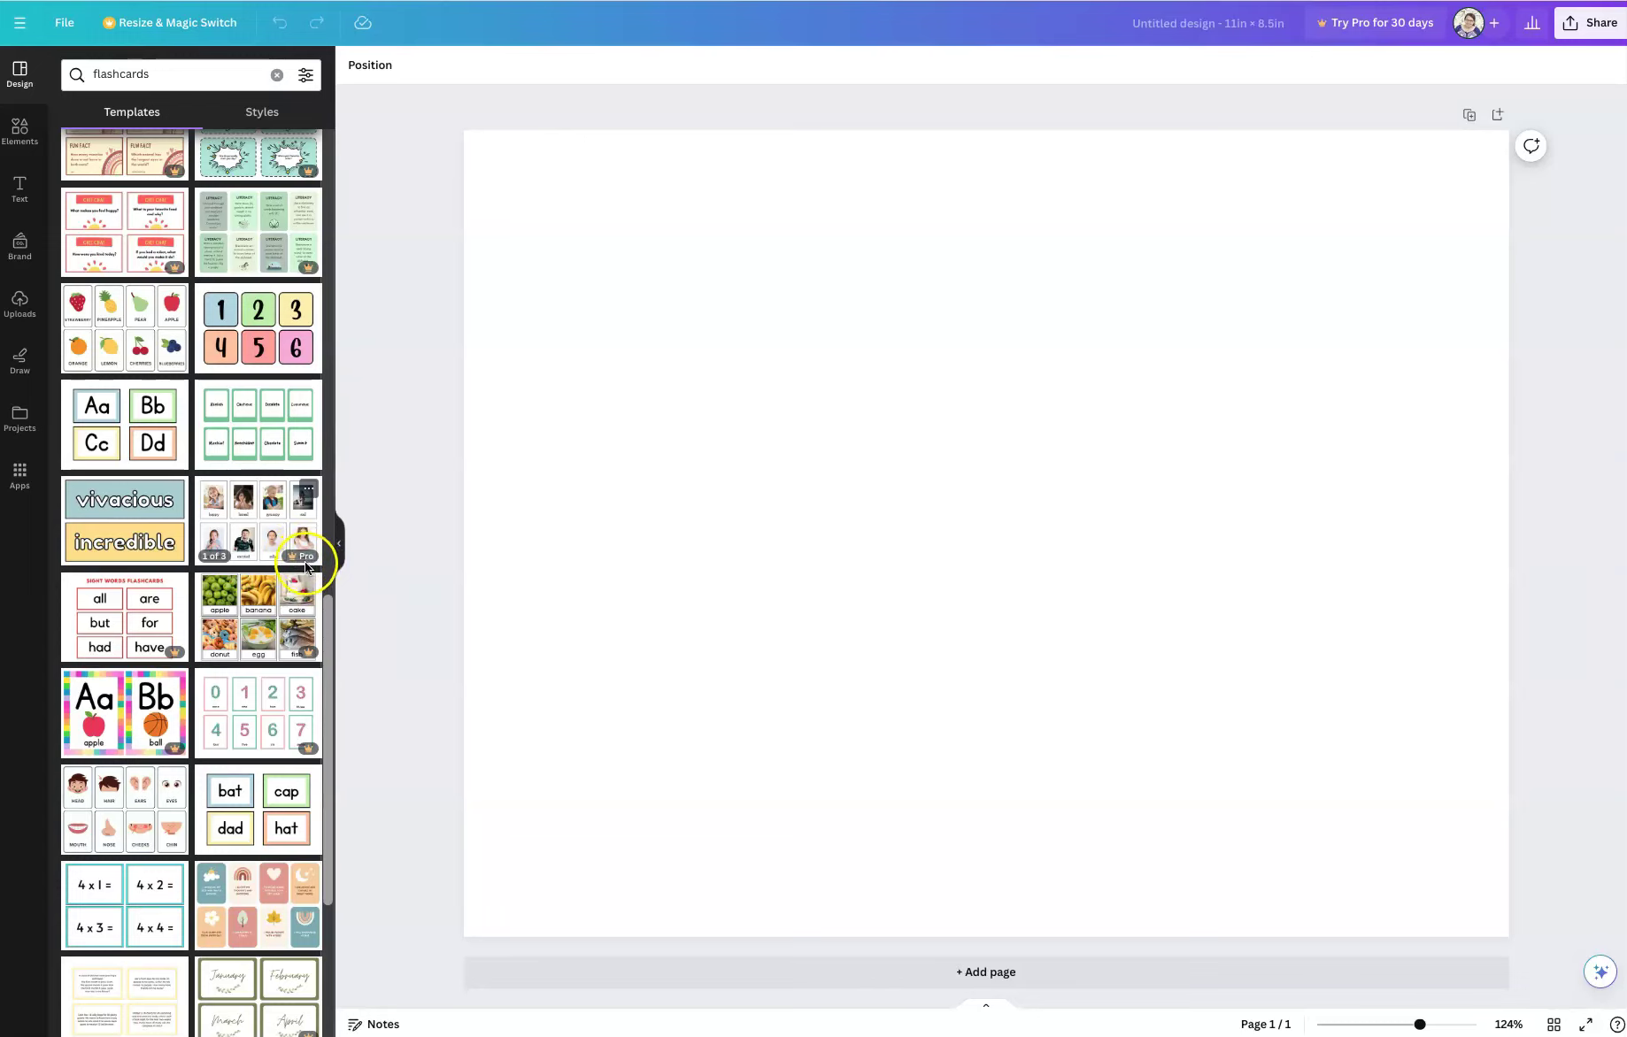
mouse_move(305, 665)
scroll(310, 655, down, 1)
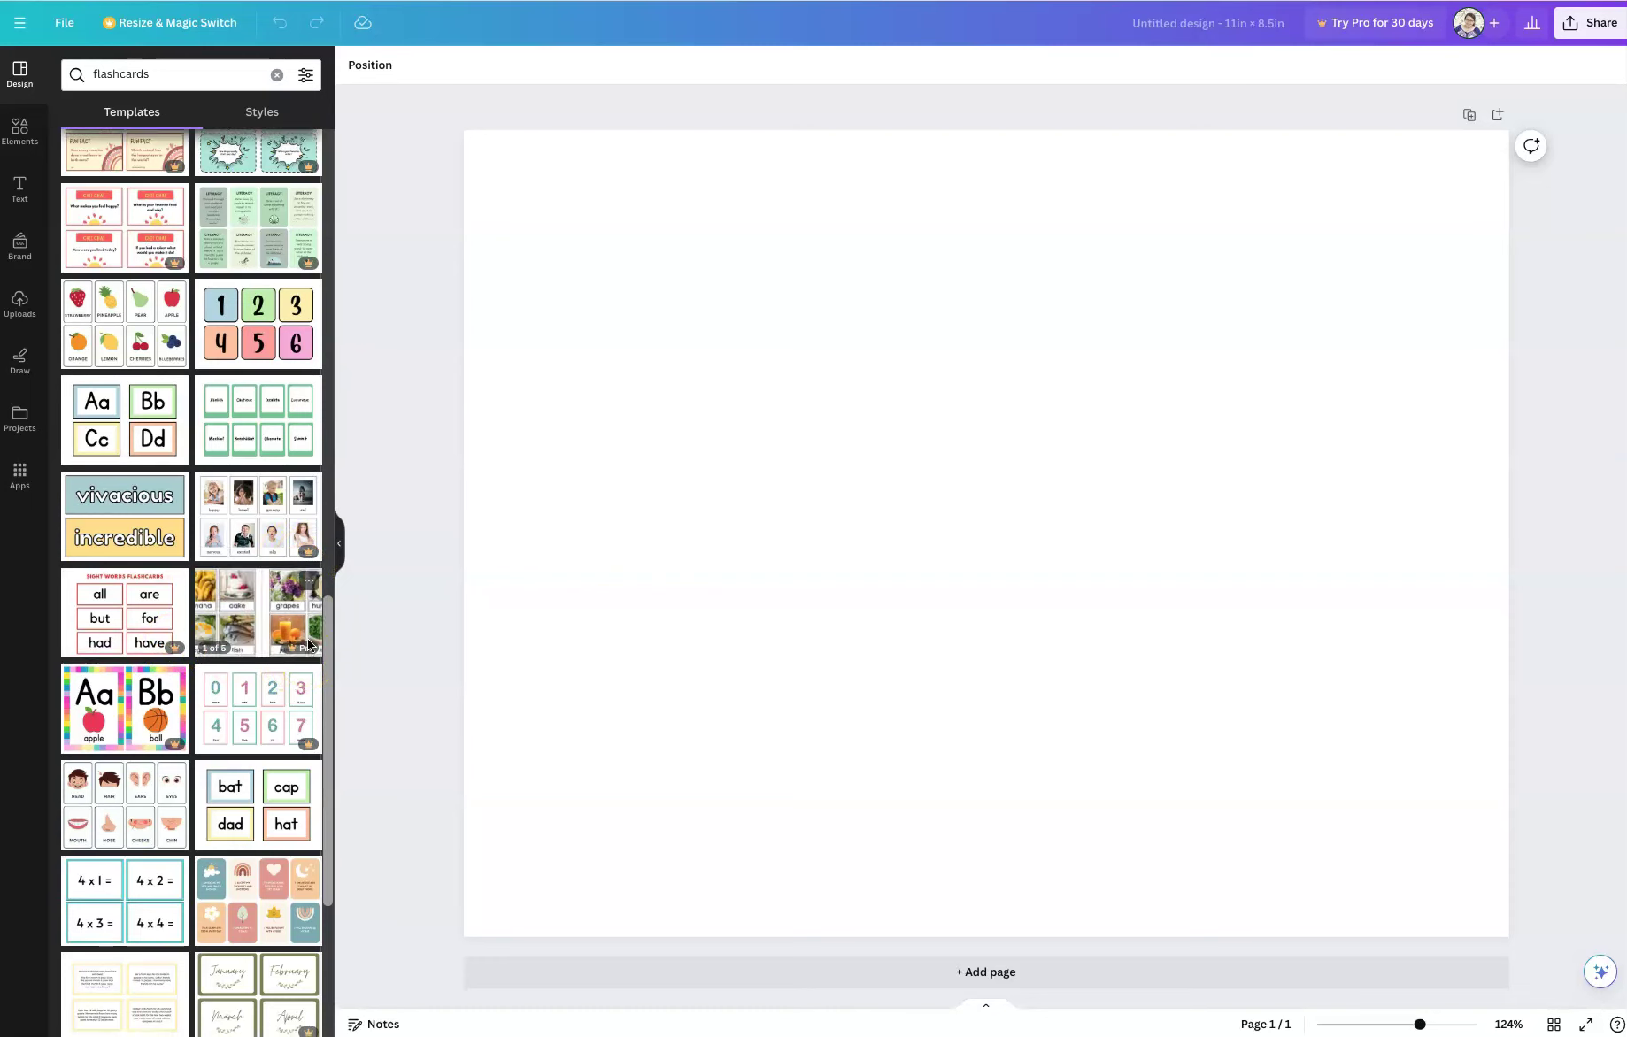
scroll(317, 595, down, 1)
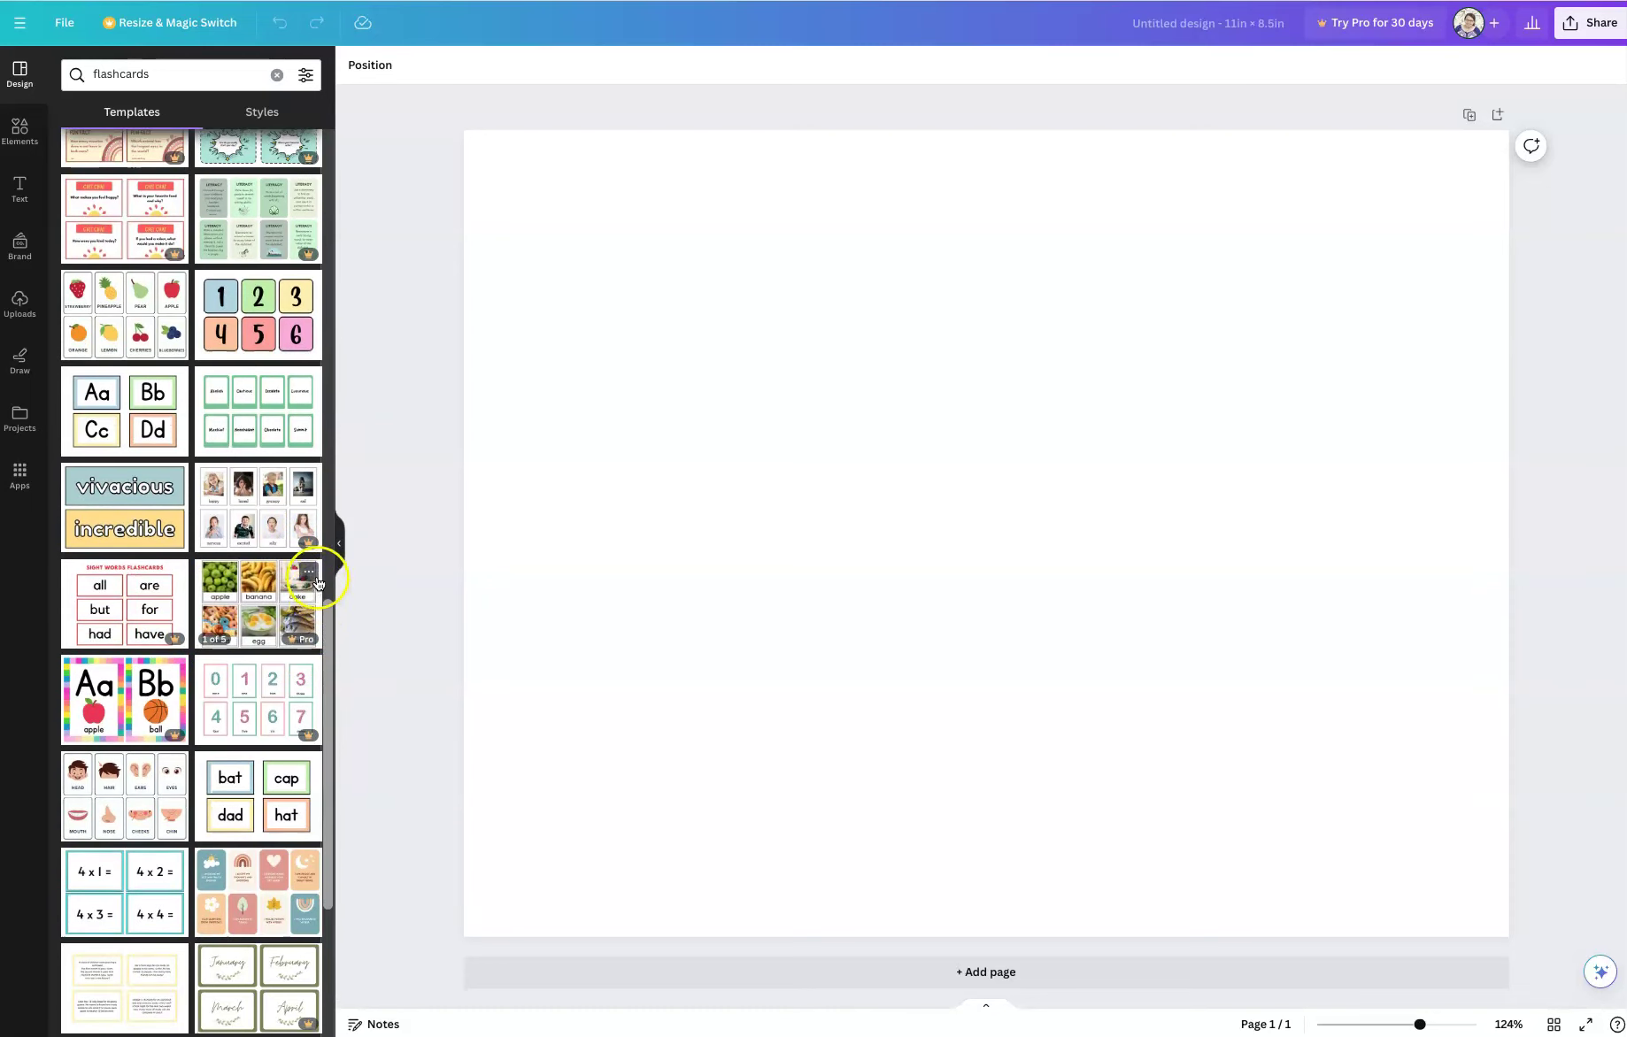
Step: Try applying the Pro Alphabet Food flashcards' first page, then dismiss the upgrade offer
click(277, 624)
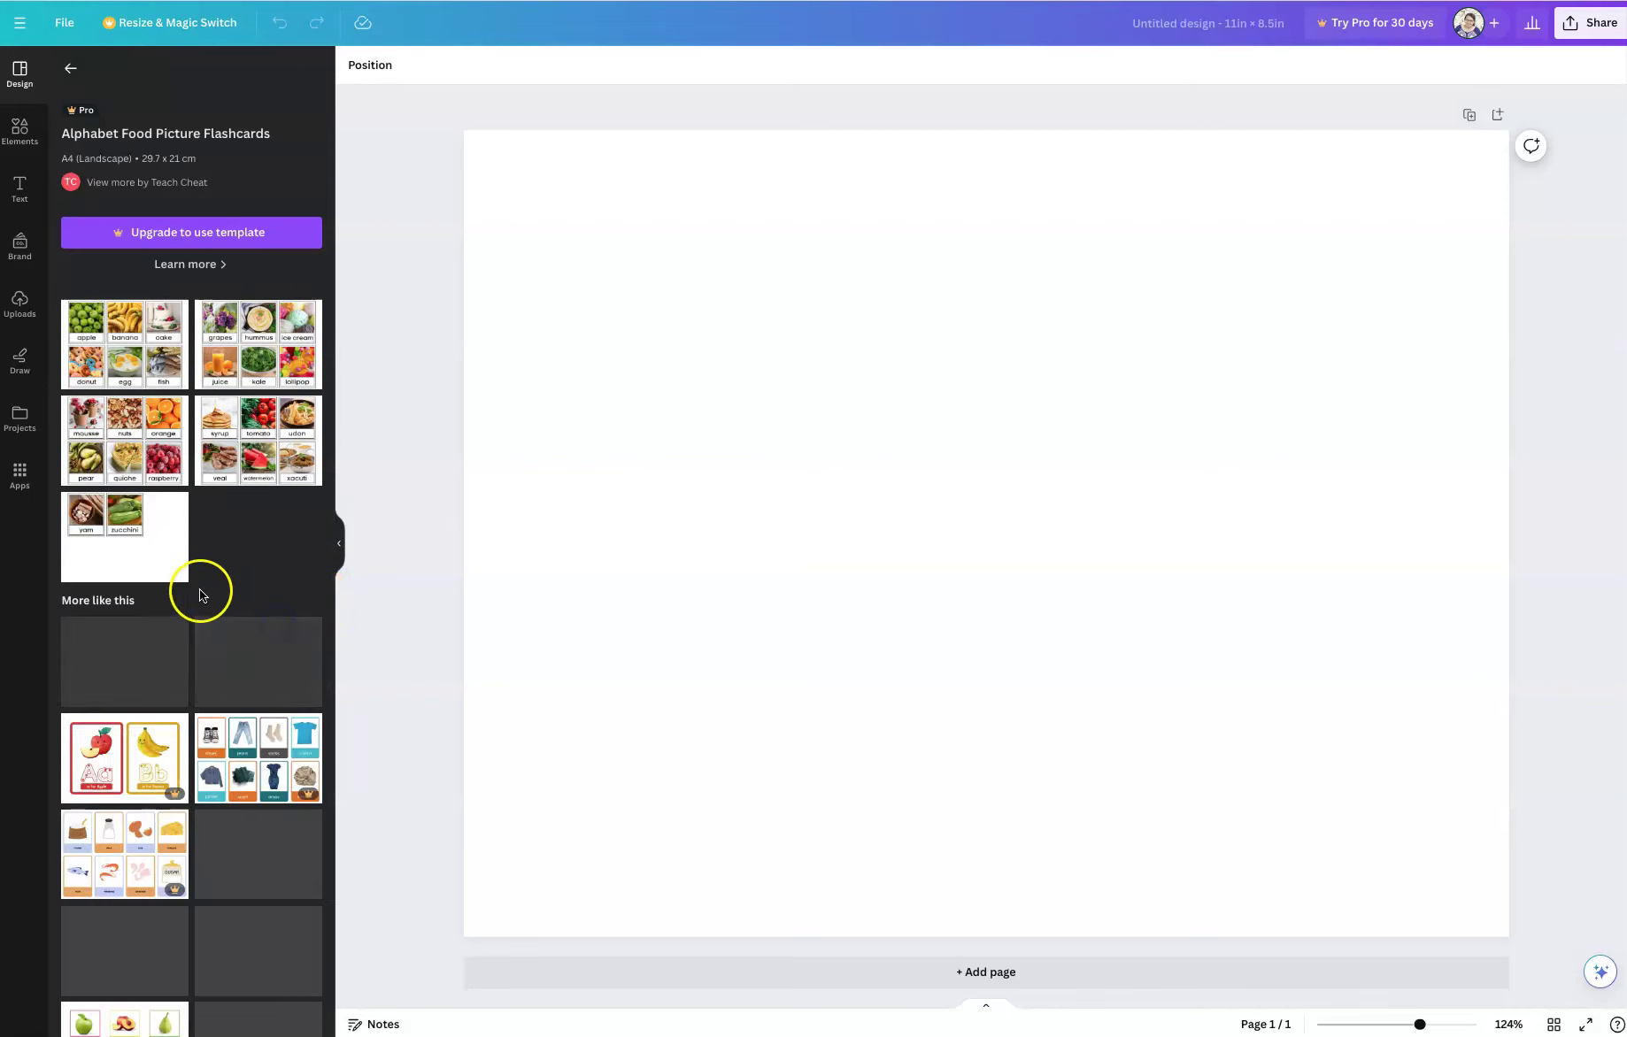
click(135, 354)
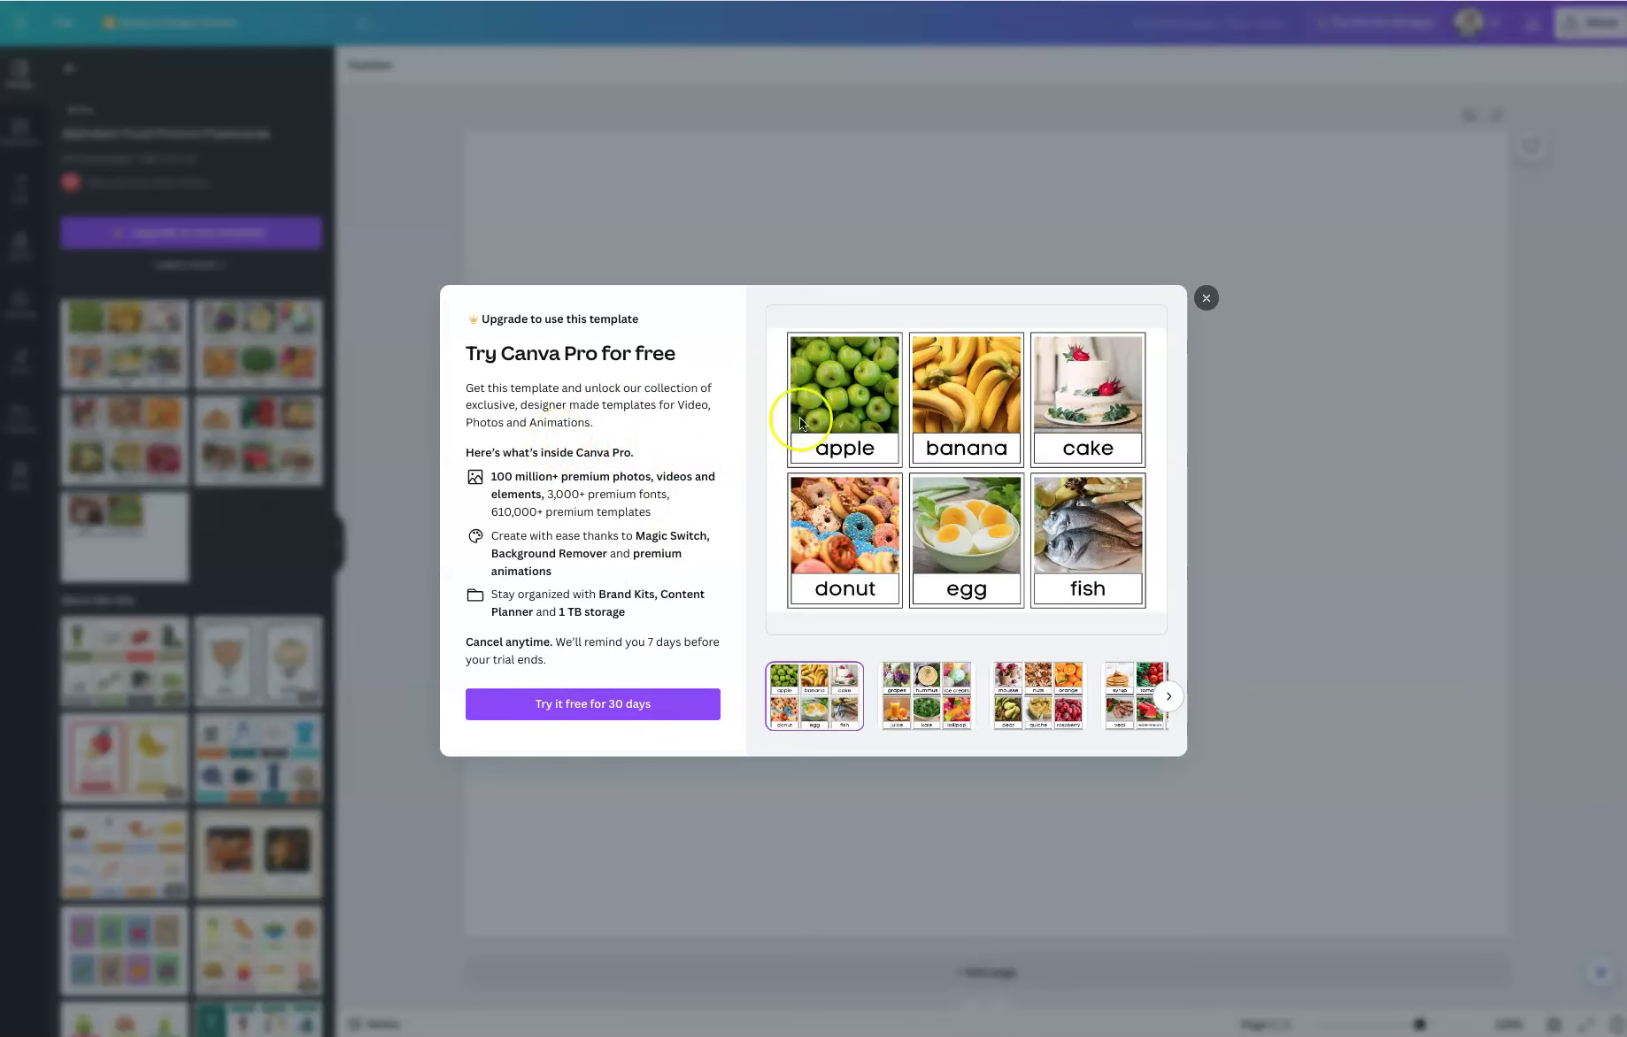
click(1206, 298)
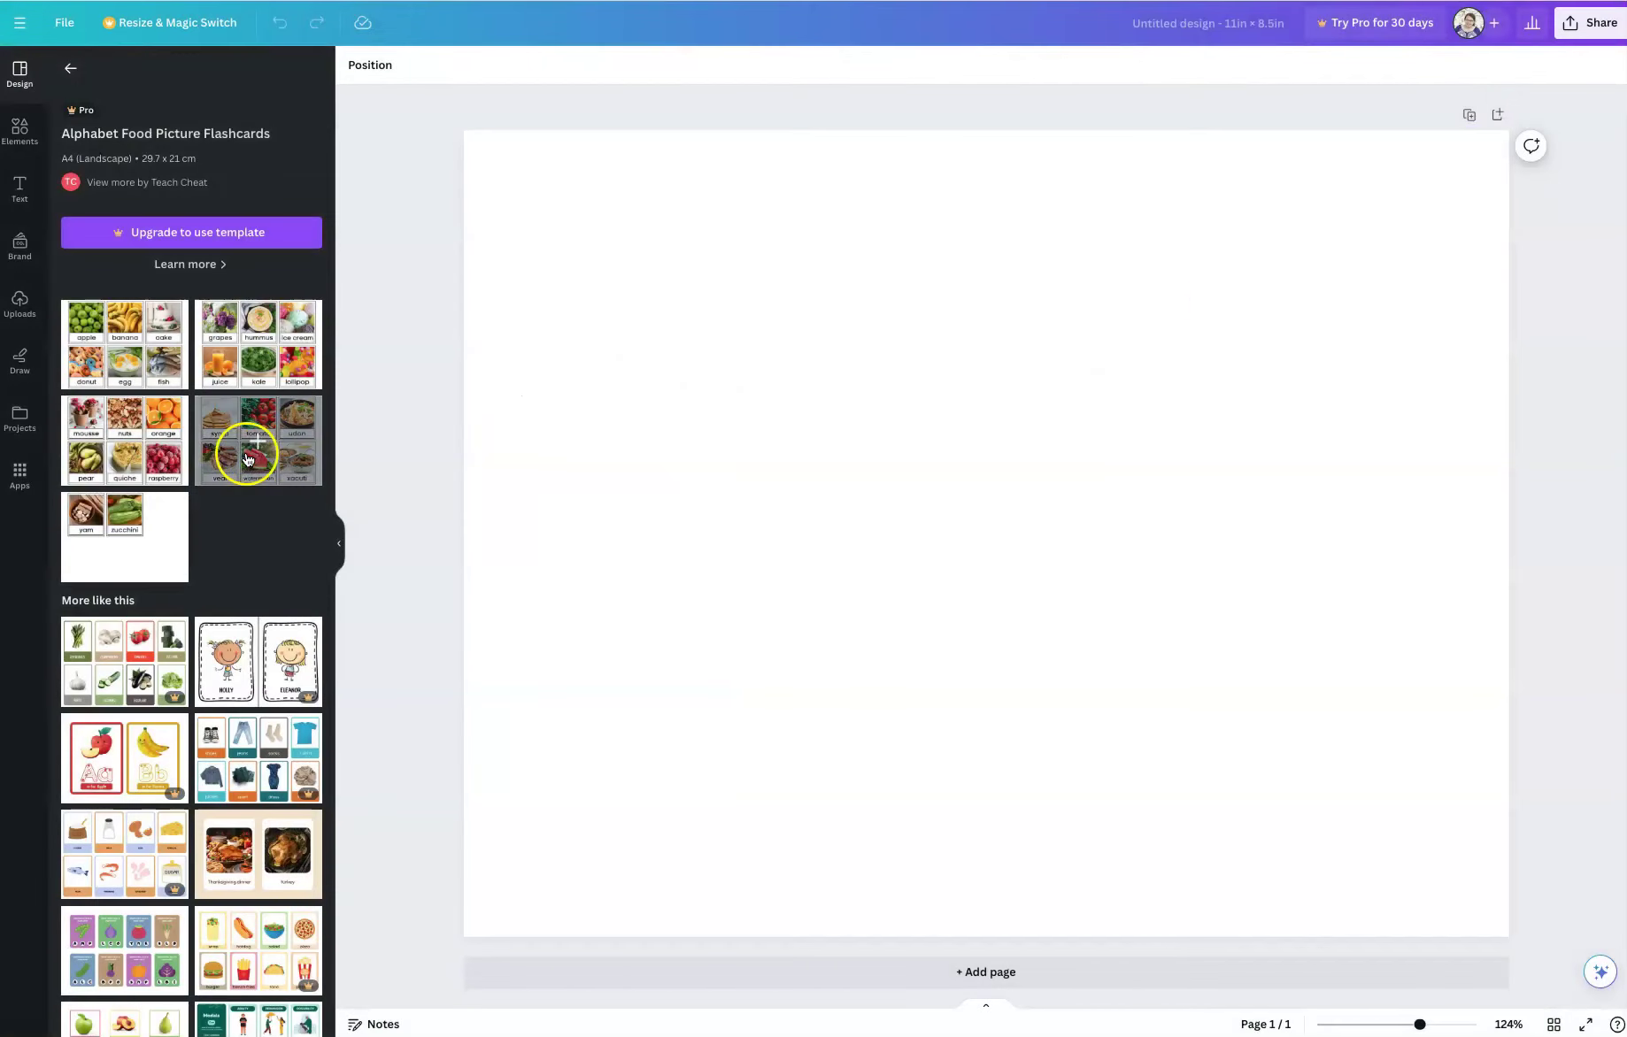
Step: Return to the flashcard results and scroll to the number, colour and days-of-the-week sets
click(71, 68)
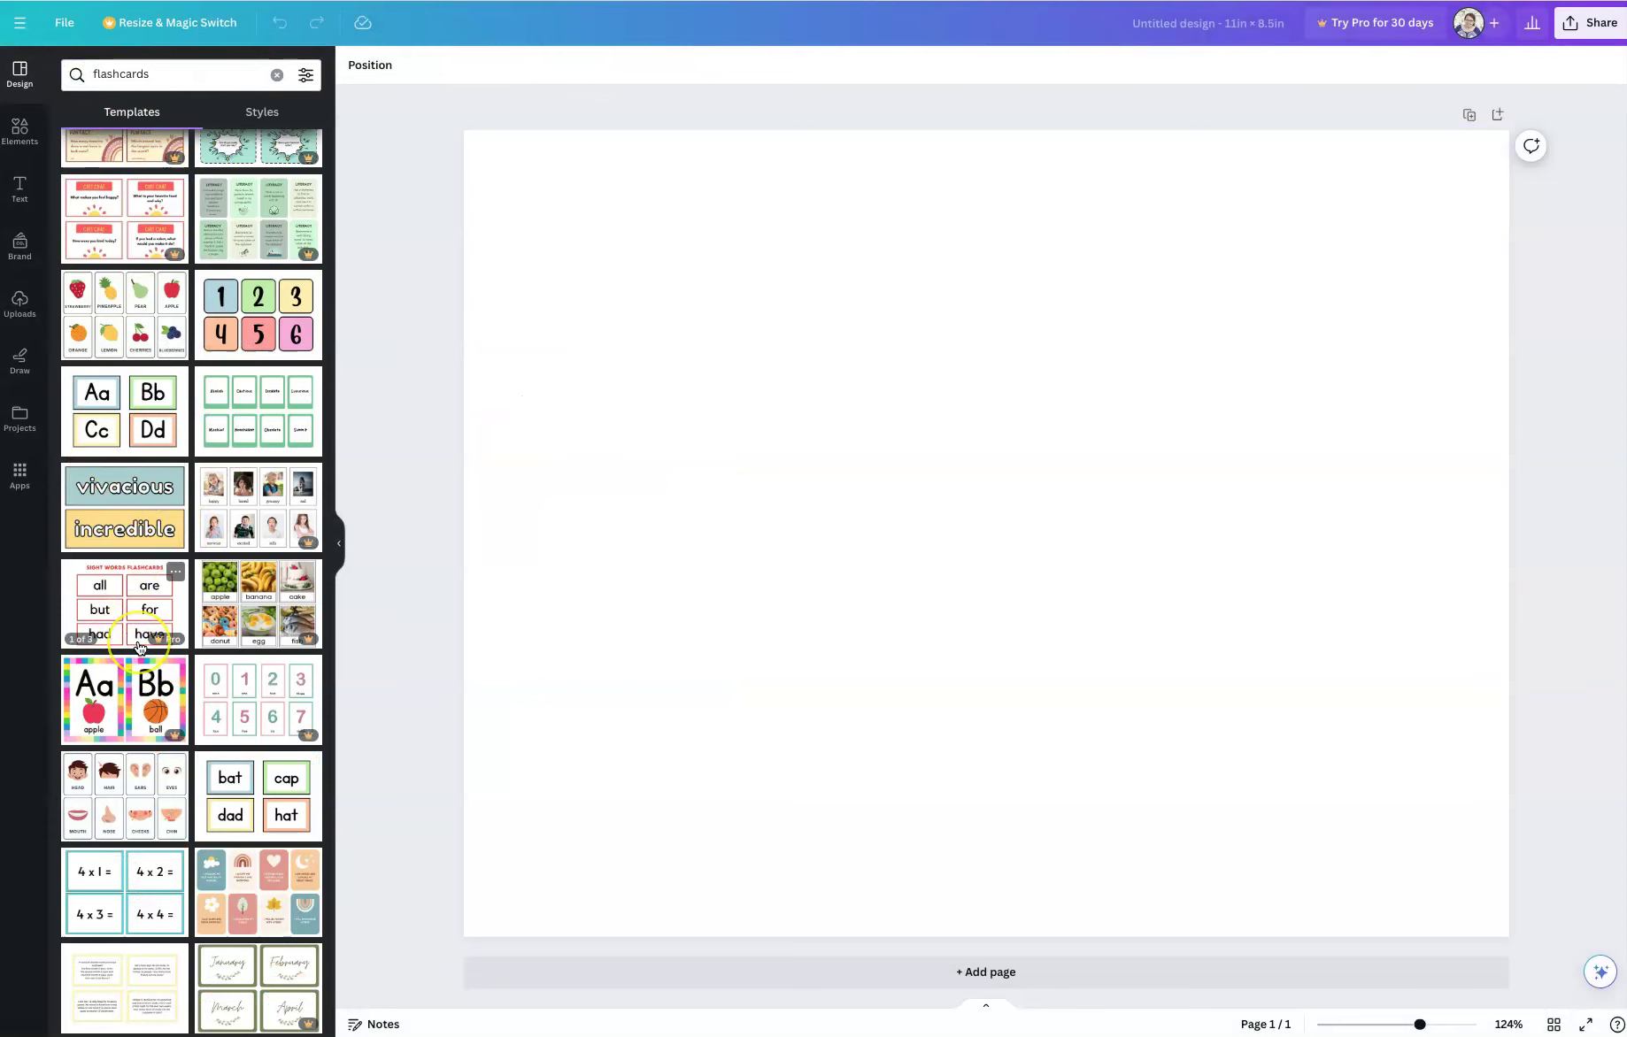
scroll(139, 646, down, 1)
scroll(159, 650, down, 3)
scroll(150, 681, down, 4)
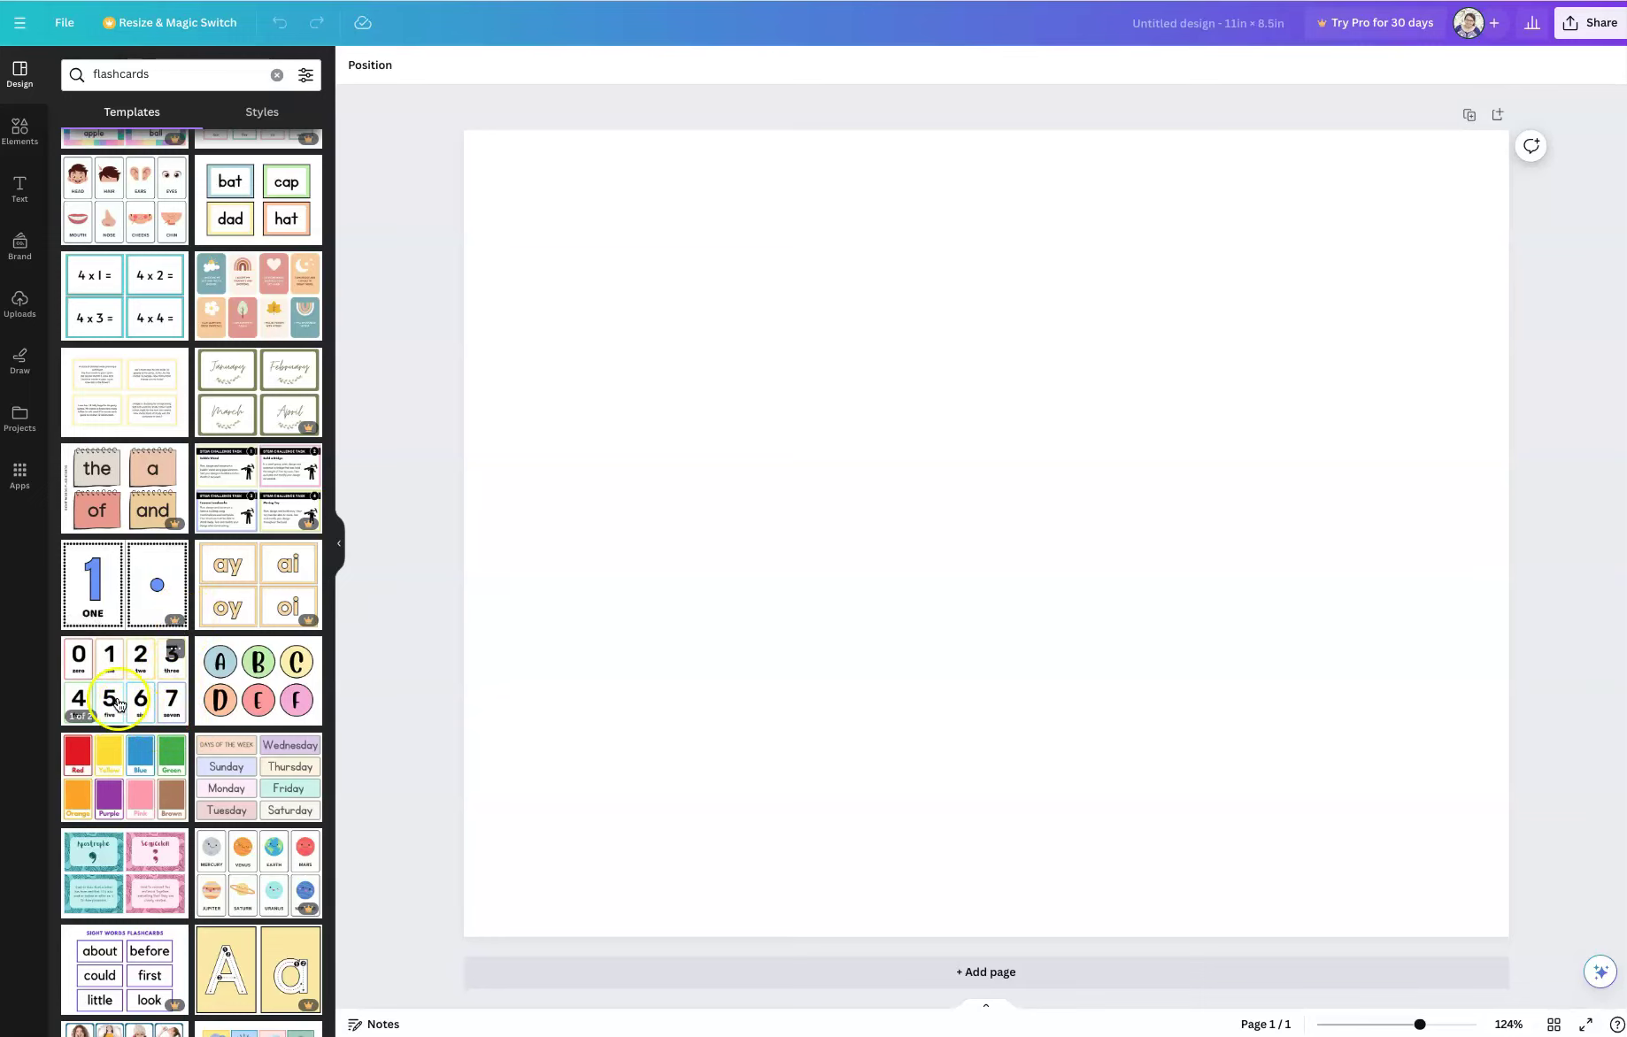
Step: Apply the first page of White Neutral Parts Of The Body Flashcards, with eight body-part cards
click(129, 695)
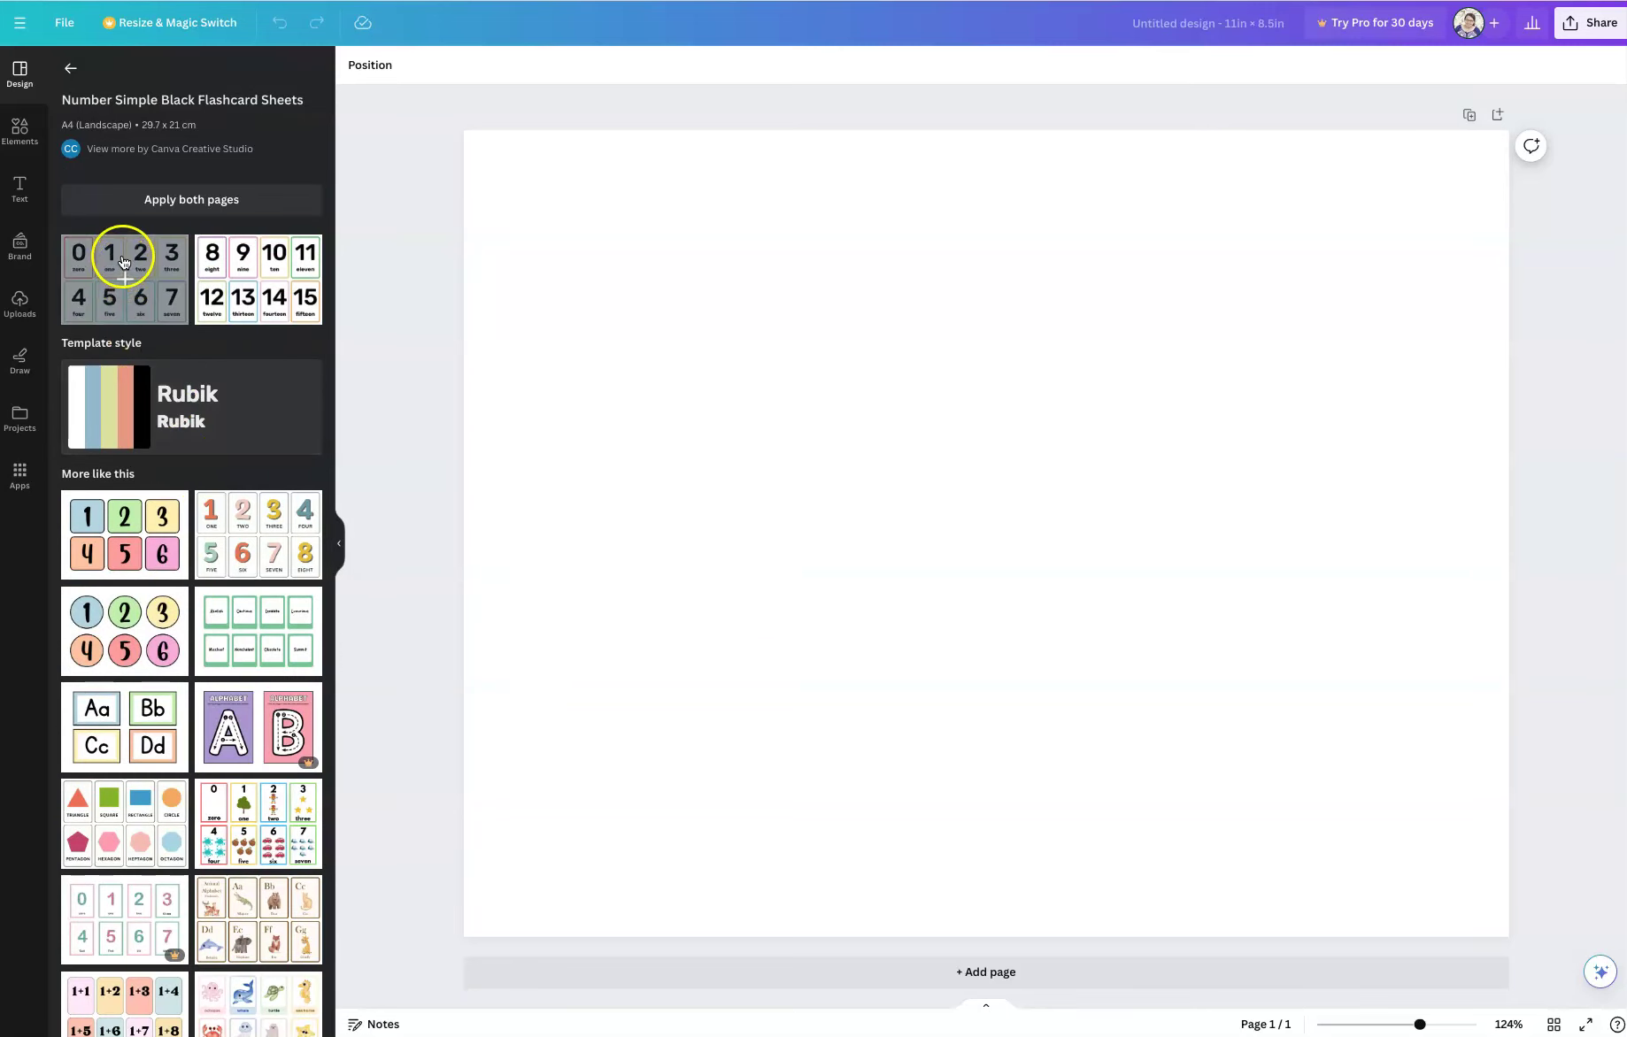
click(70, 69)
scroll(186, 383, up, 6)
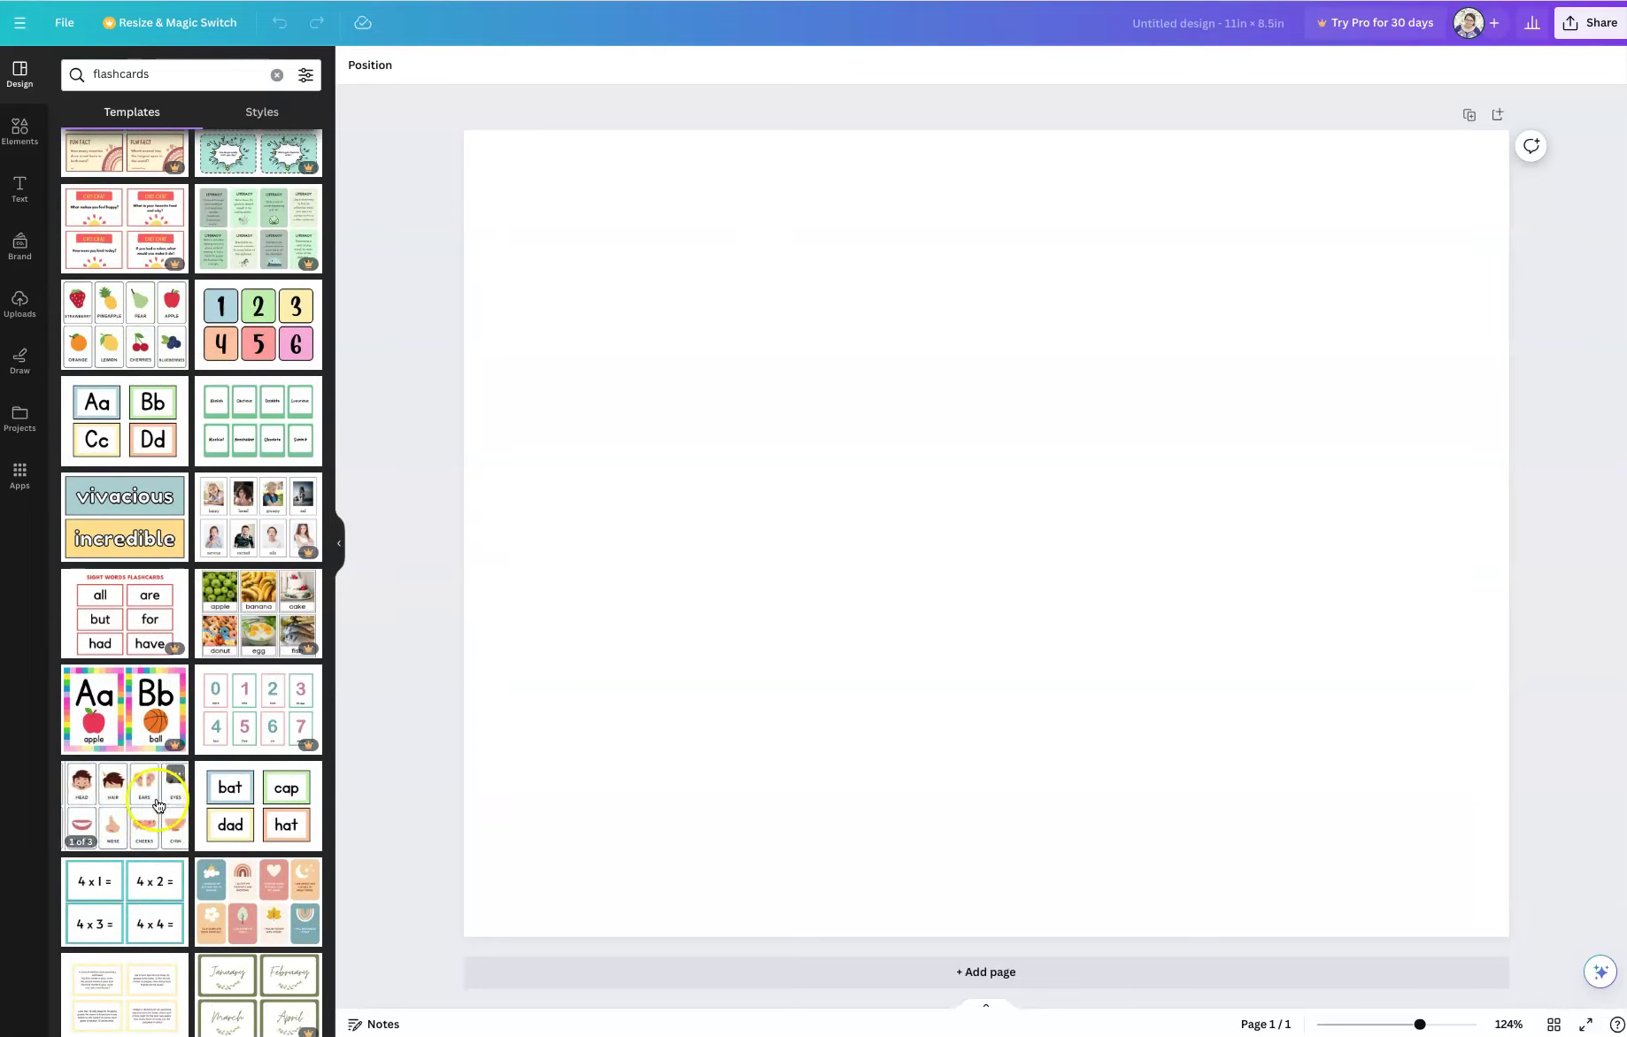
click(115, 815)
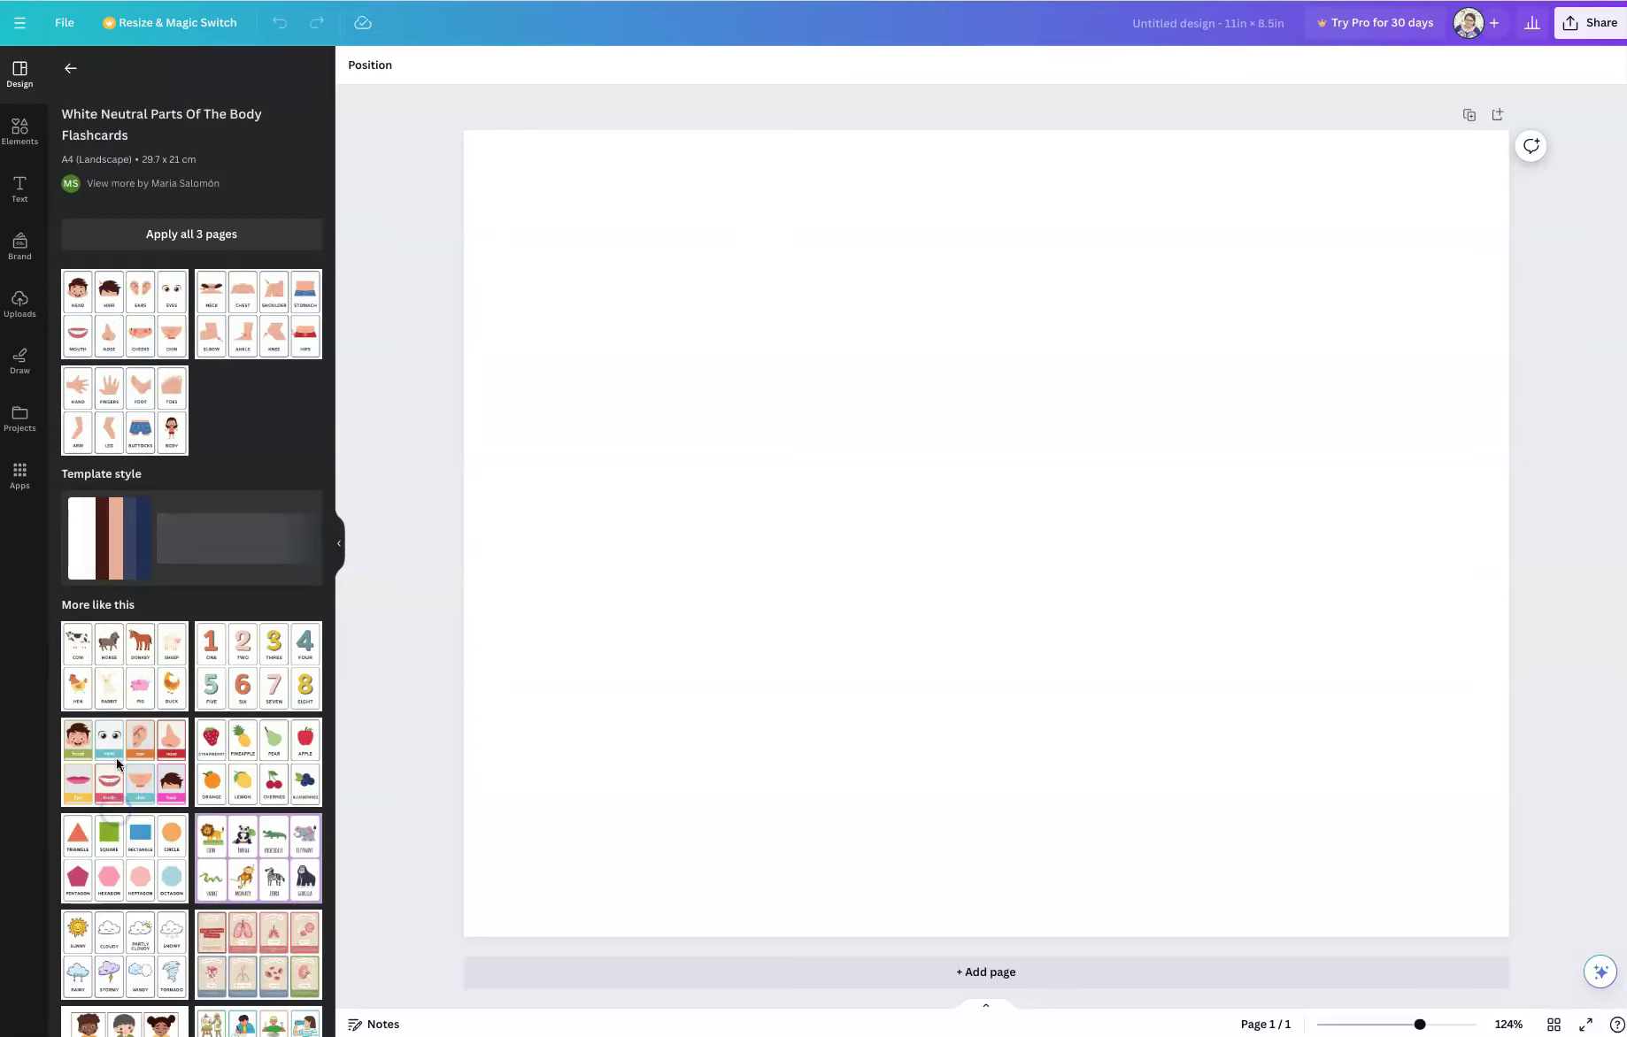
click(135, 319)
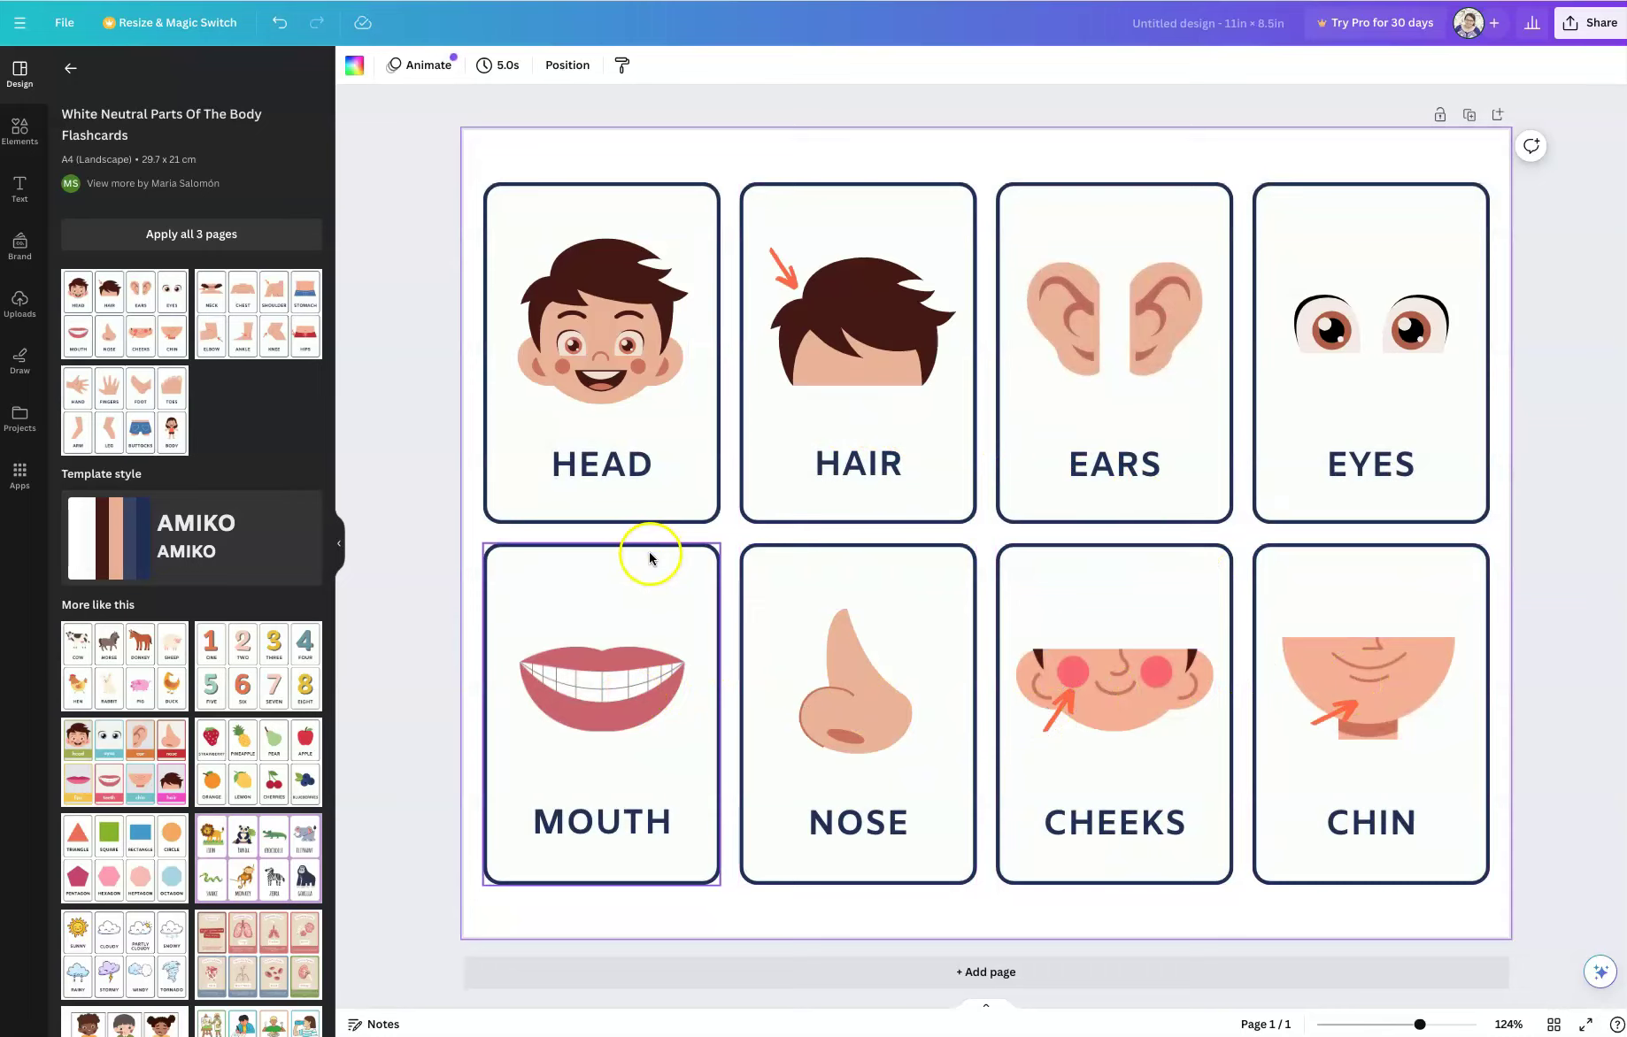
Step: Retype the nose card's label from NOSE to ACHIIN, leaving the HEAD label unchanged
click(614, 471)
double_click(614, 472)
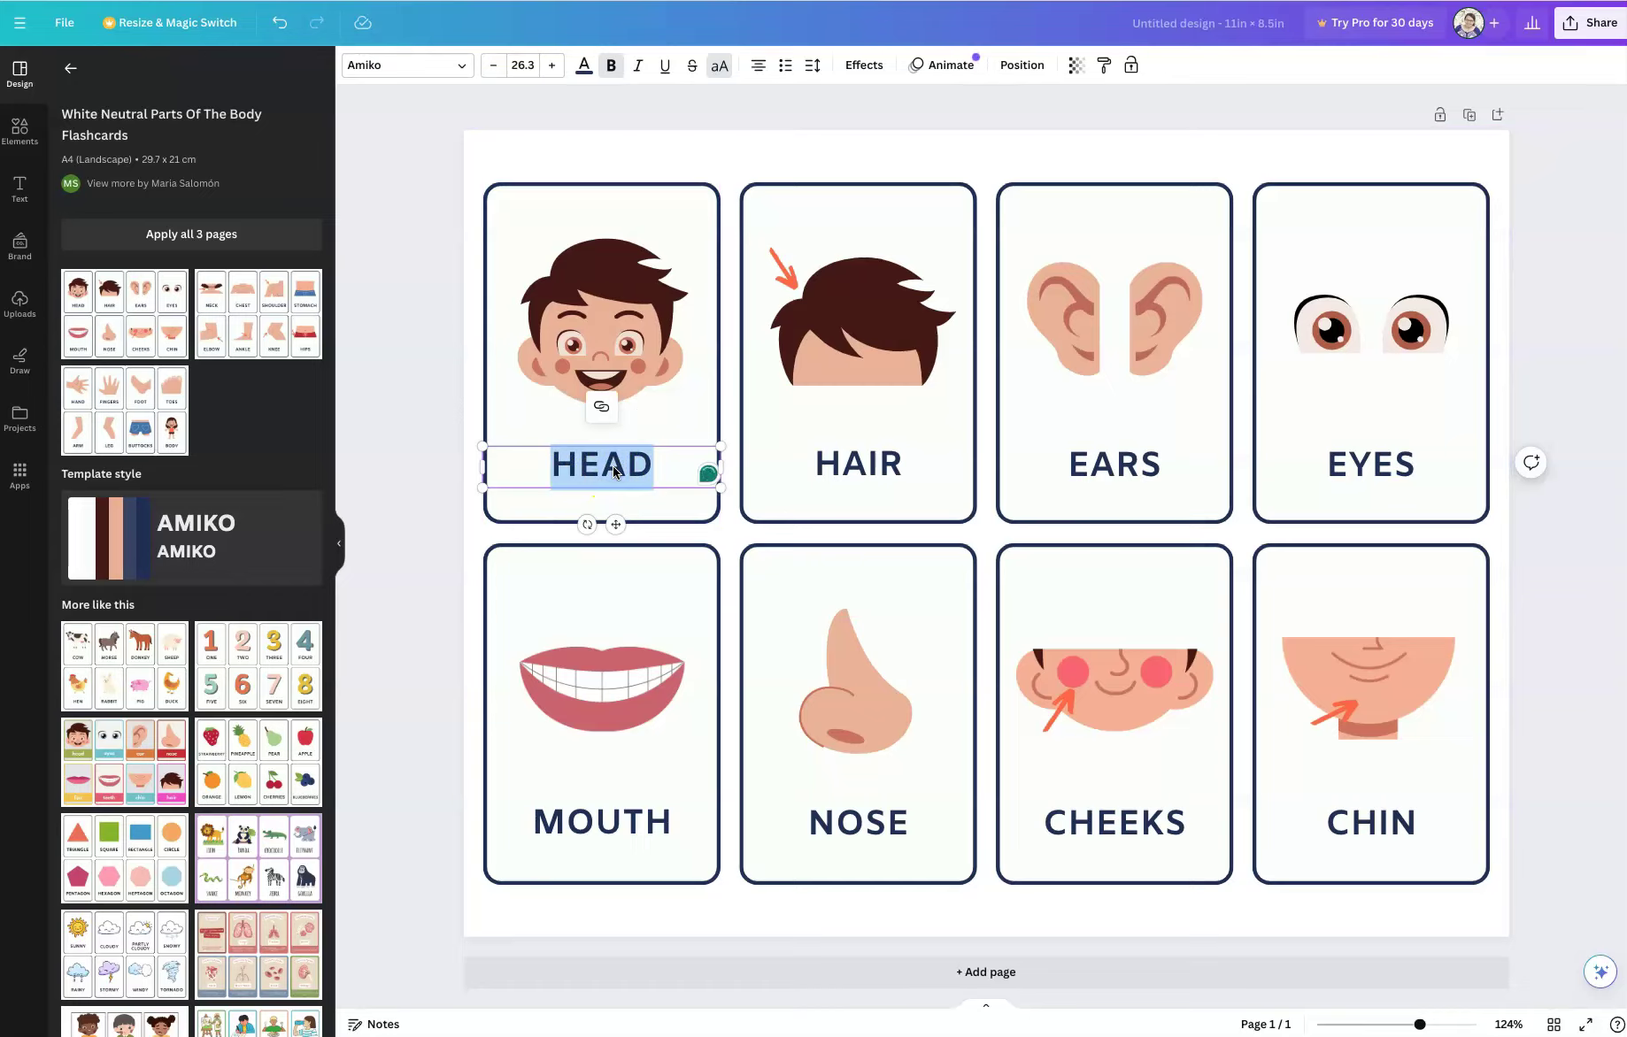
text(G)
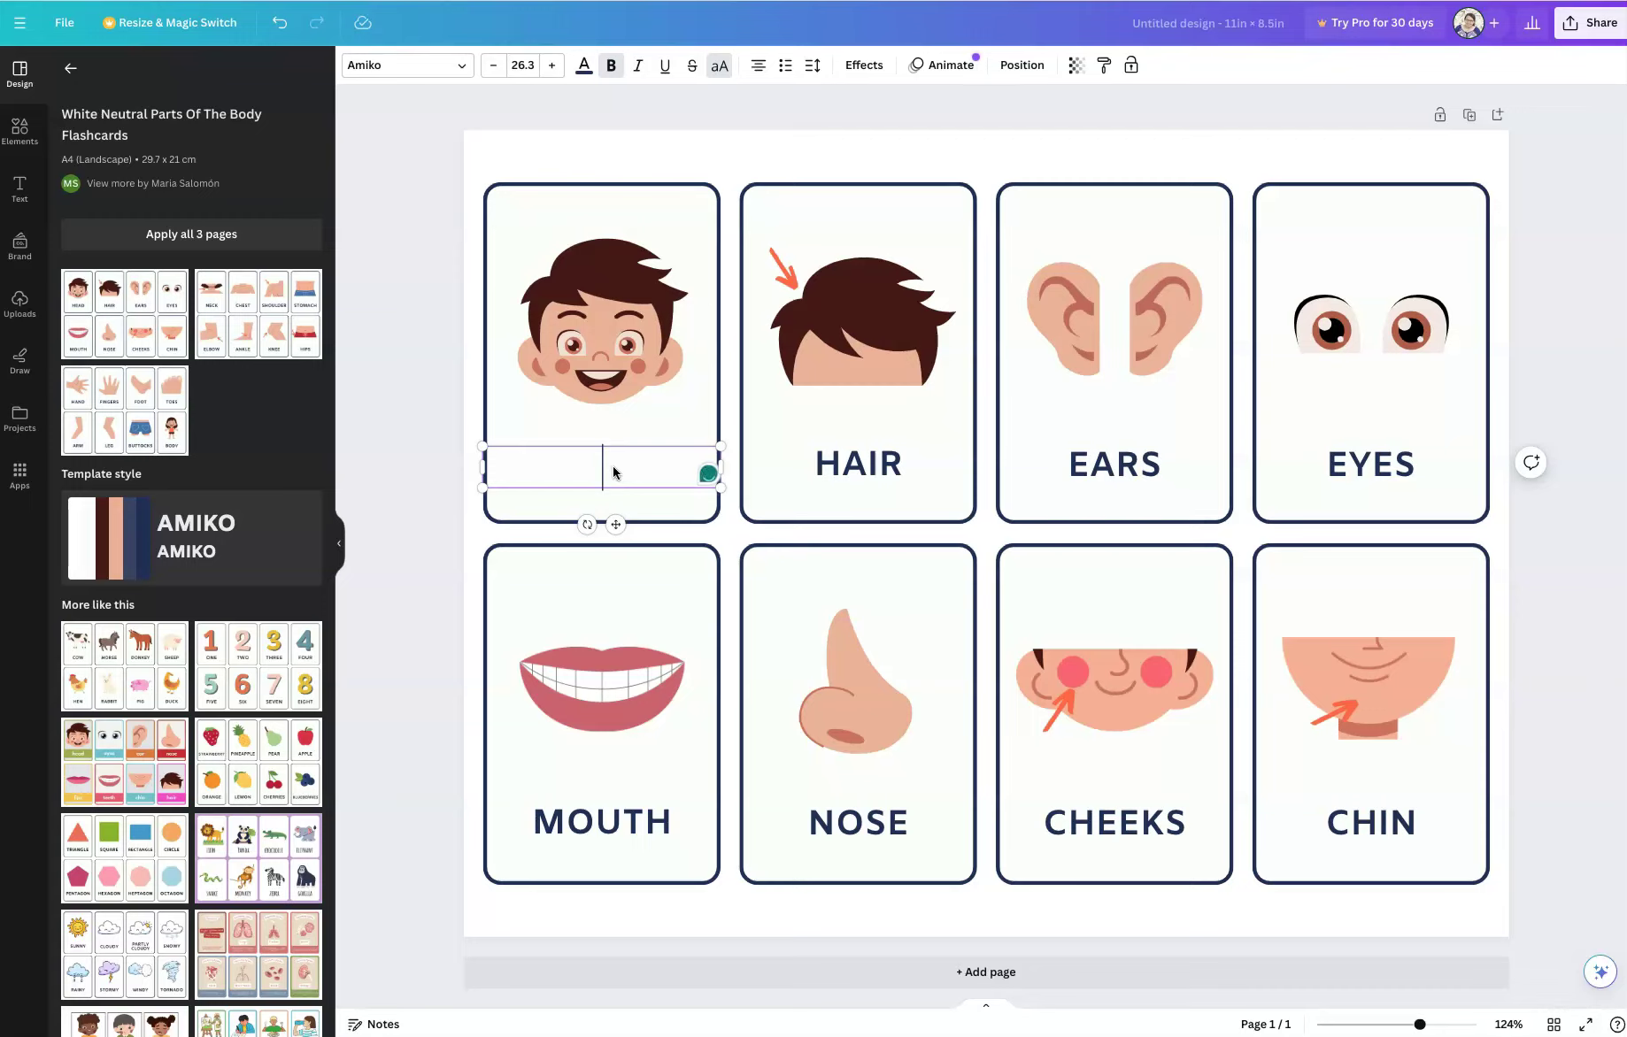
click(717, 544)
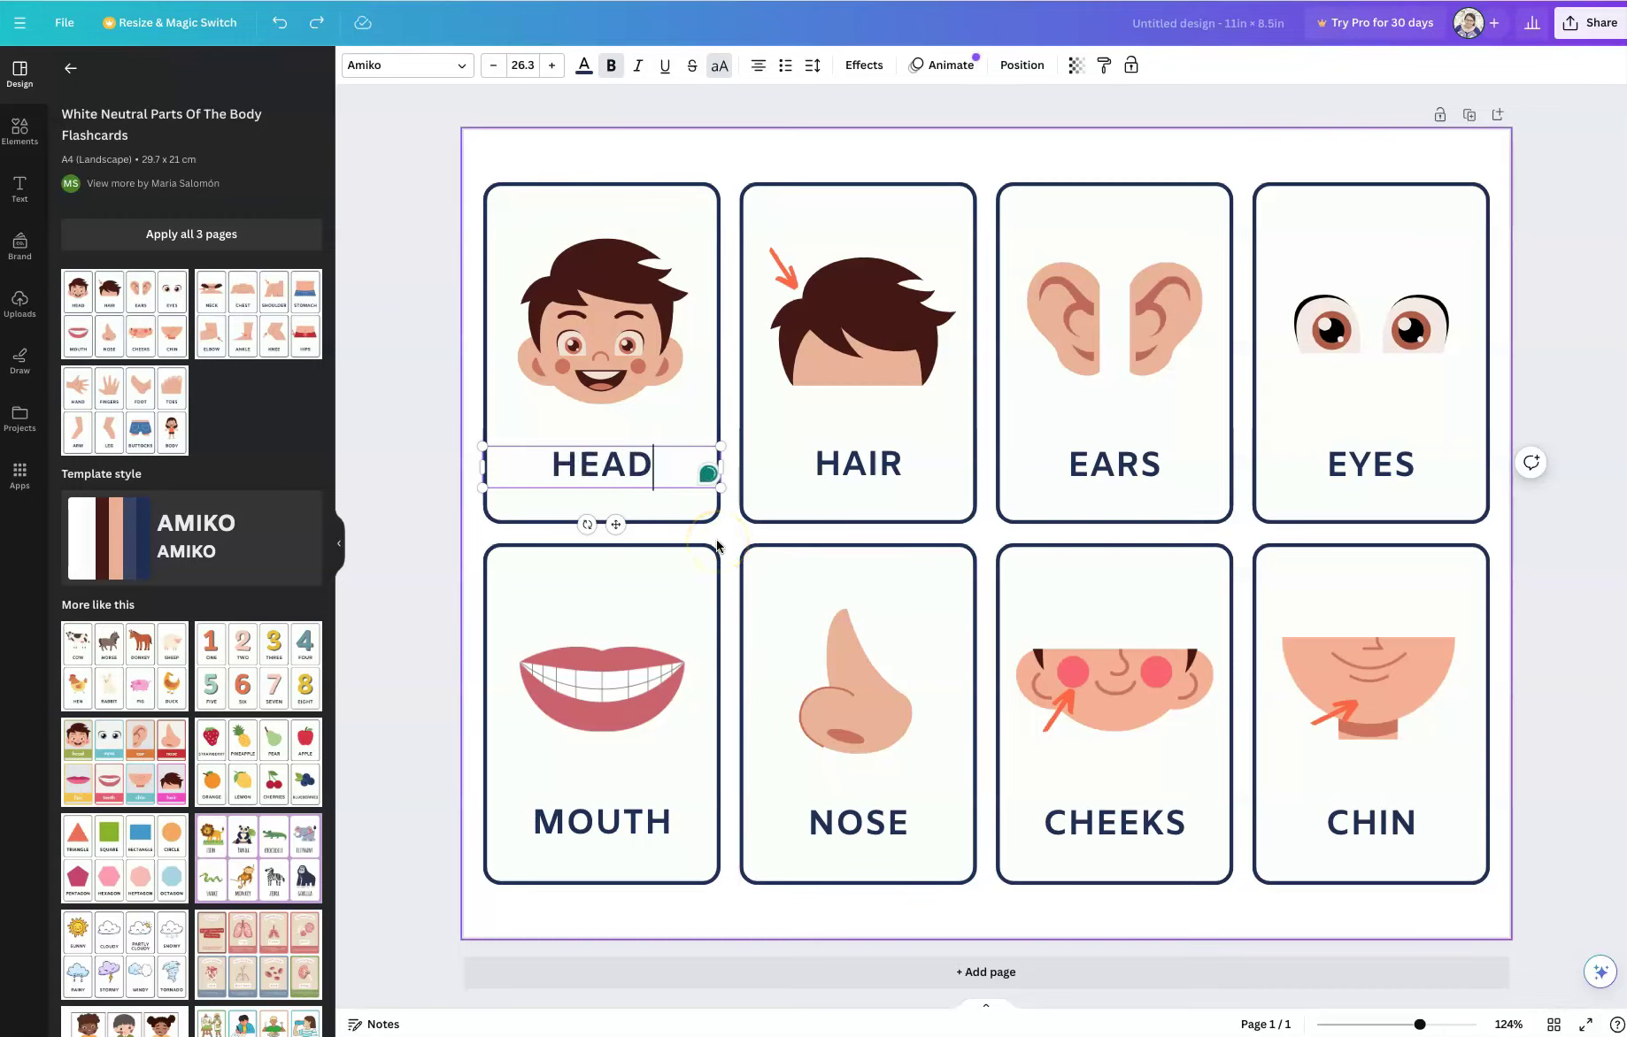
click(864, 825)
click(865, 825)
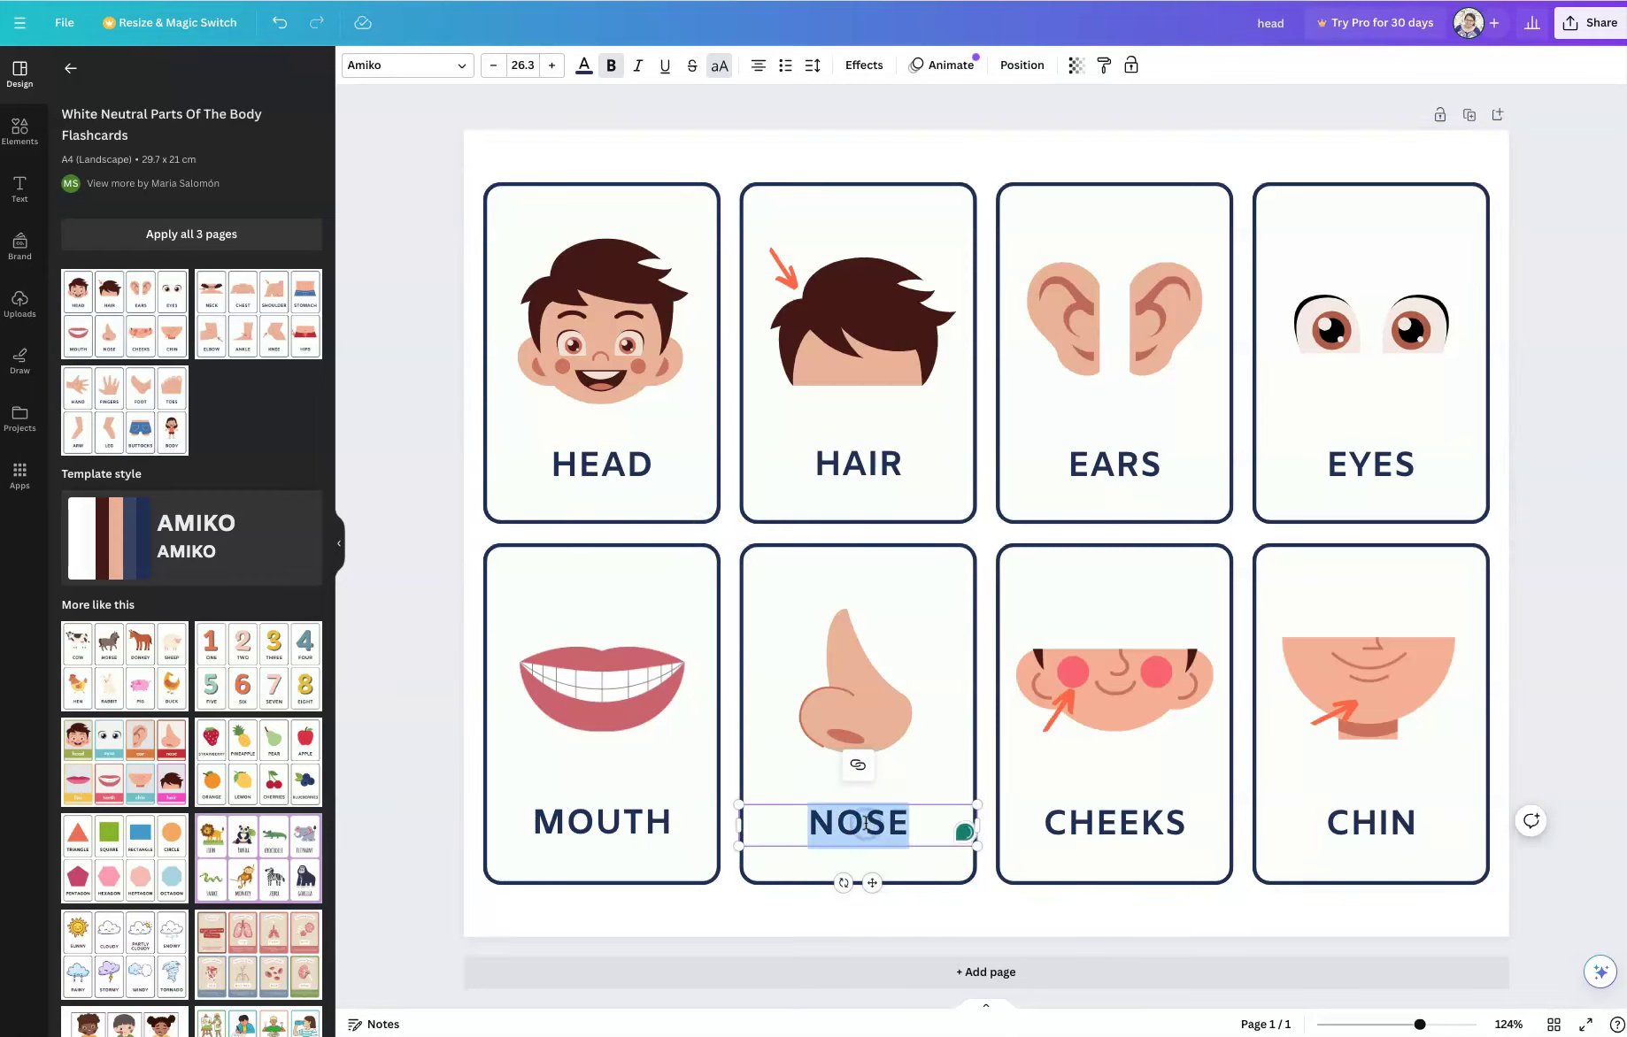
text(ACHIN)
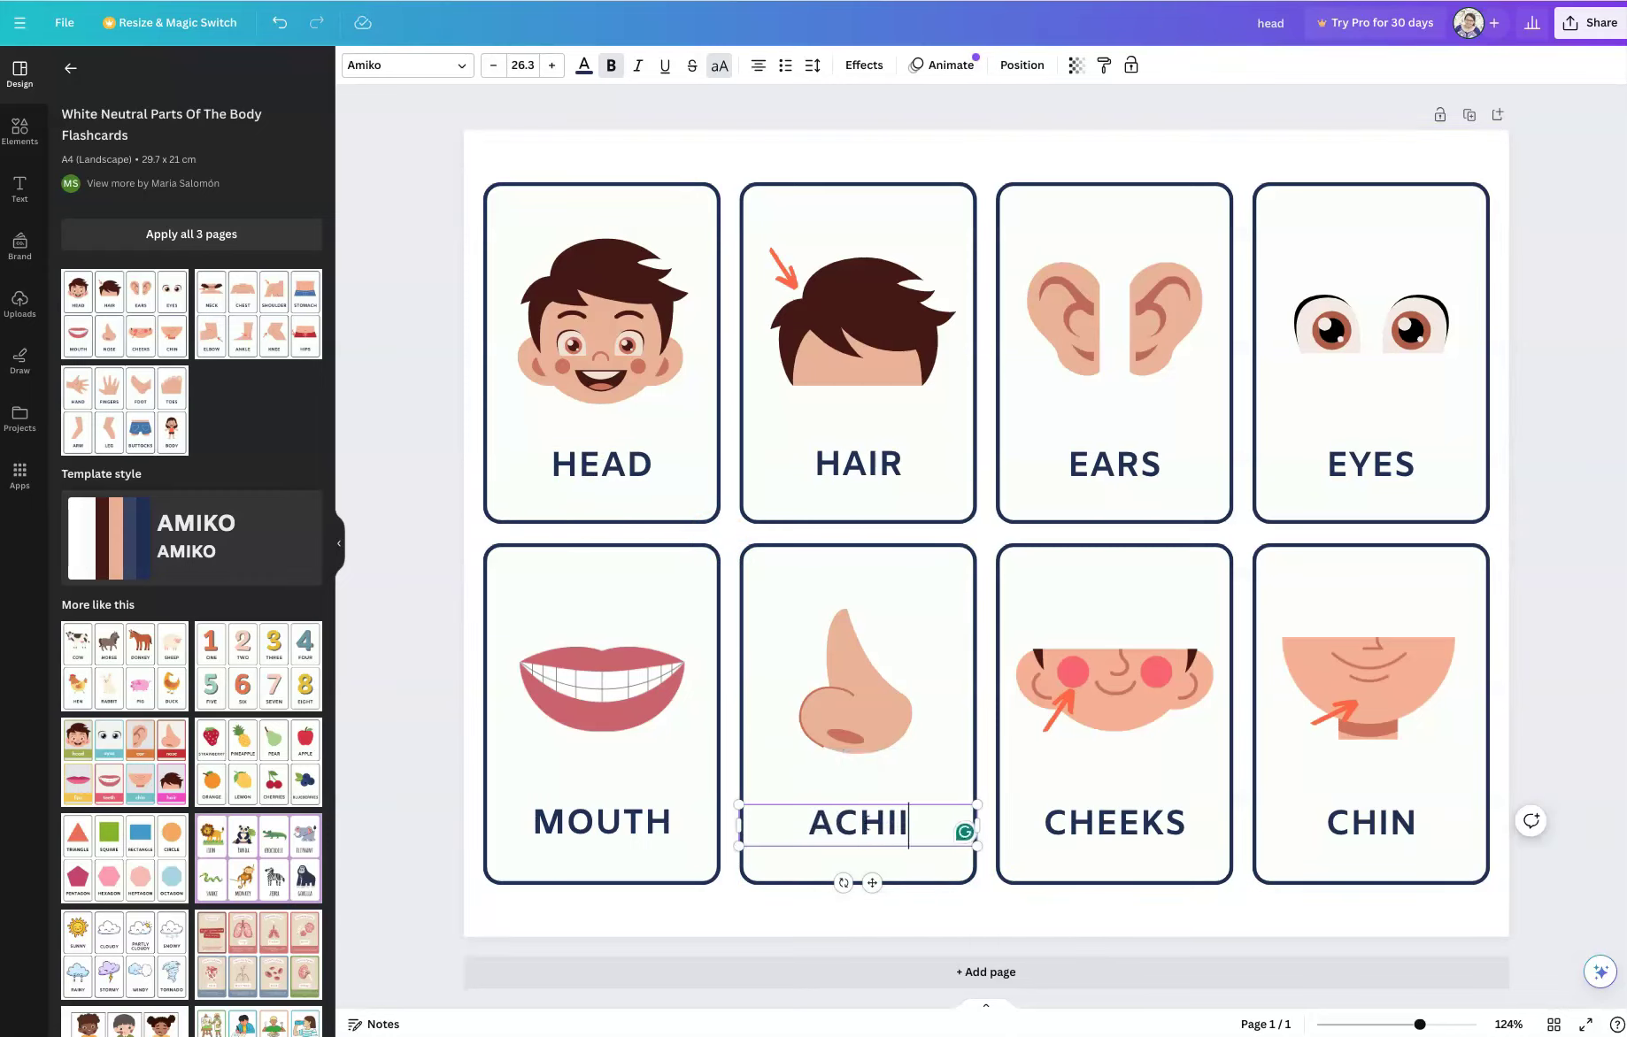
click(955, 900)
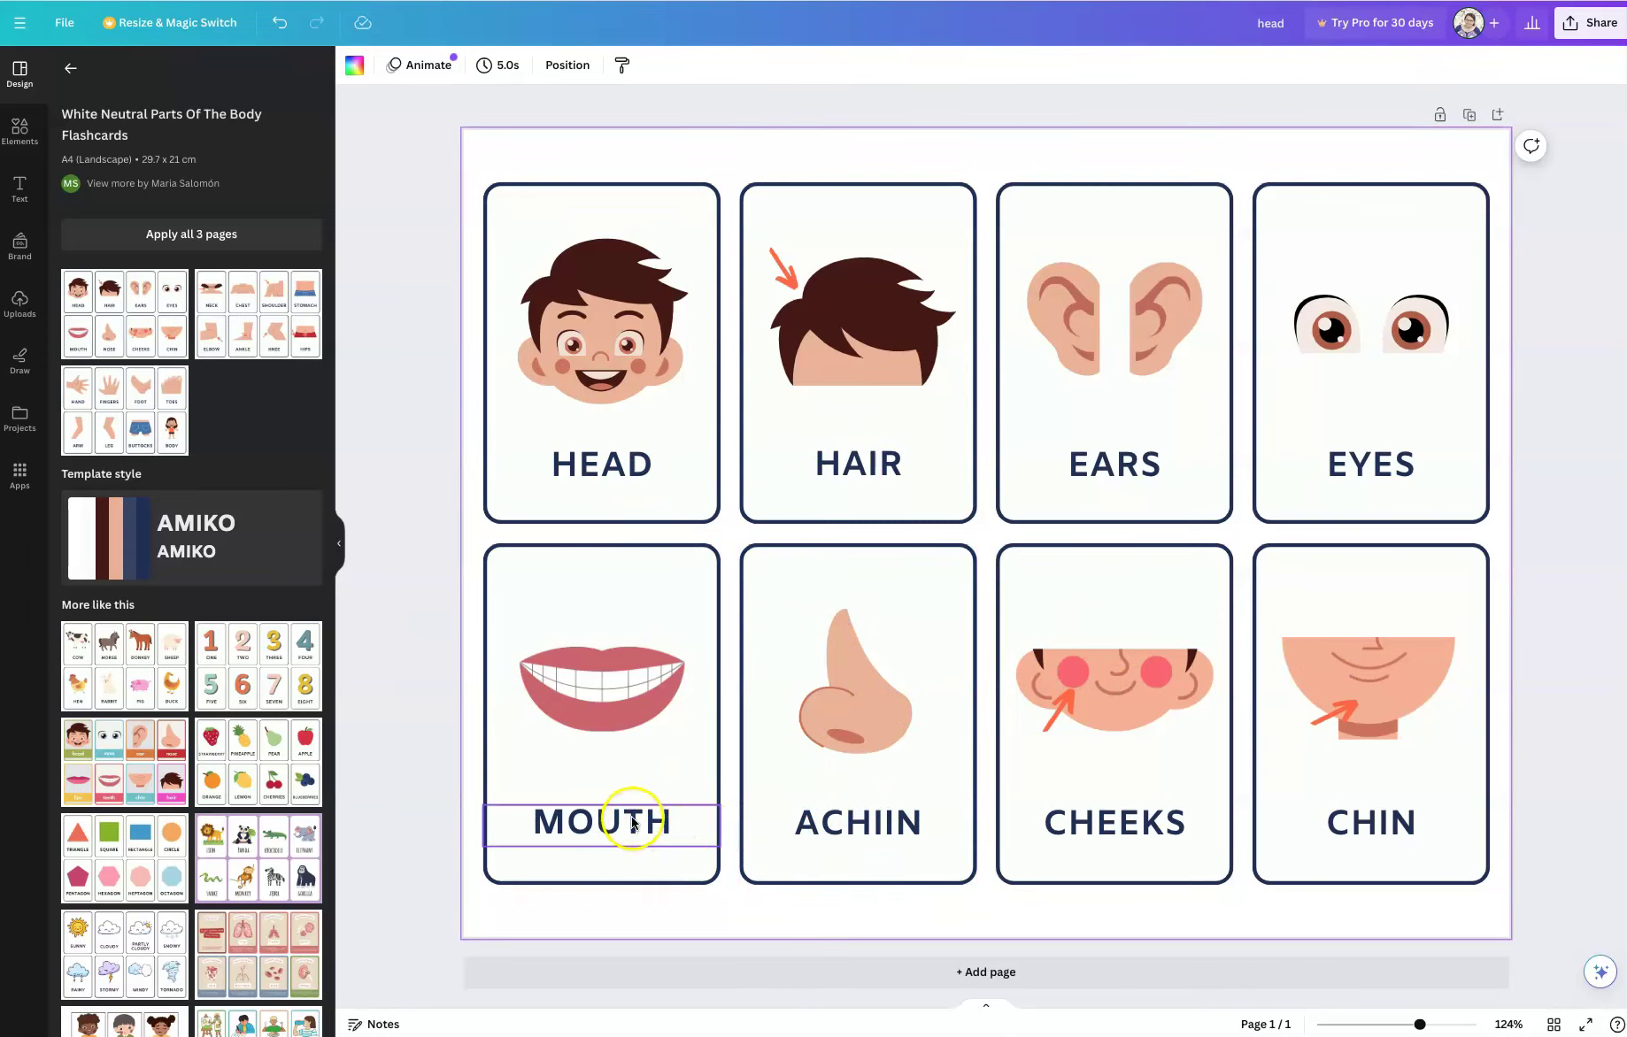
Step: Delete the top-row labels HEAD, HAIR, EARS and EYES
click(615, 483)
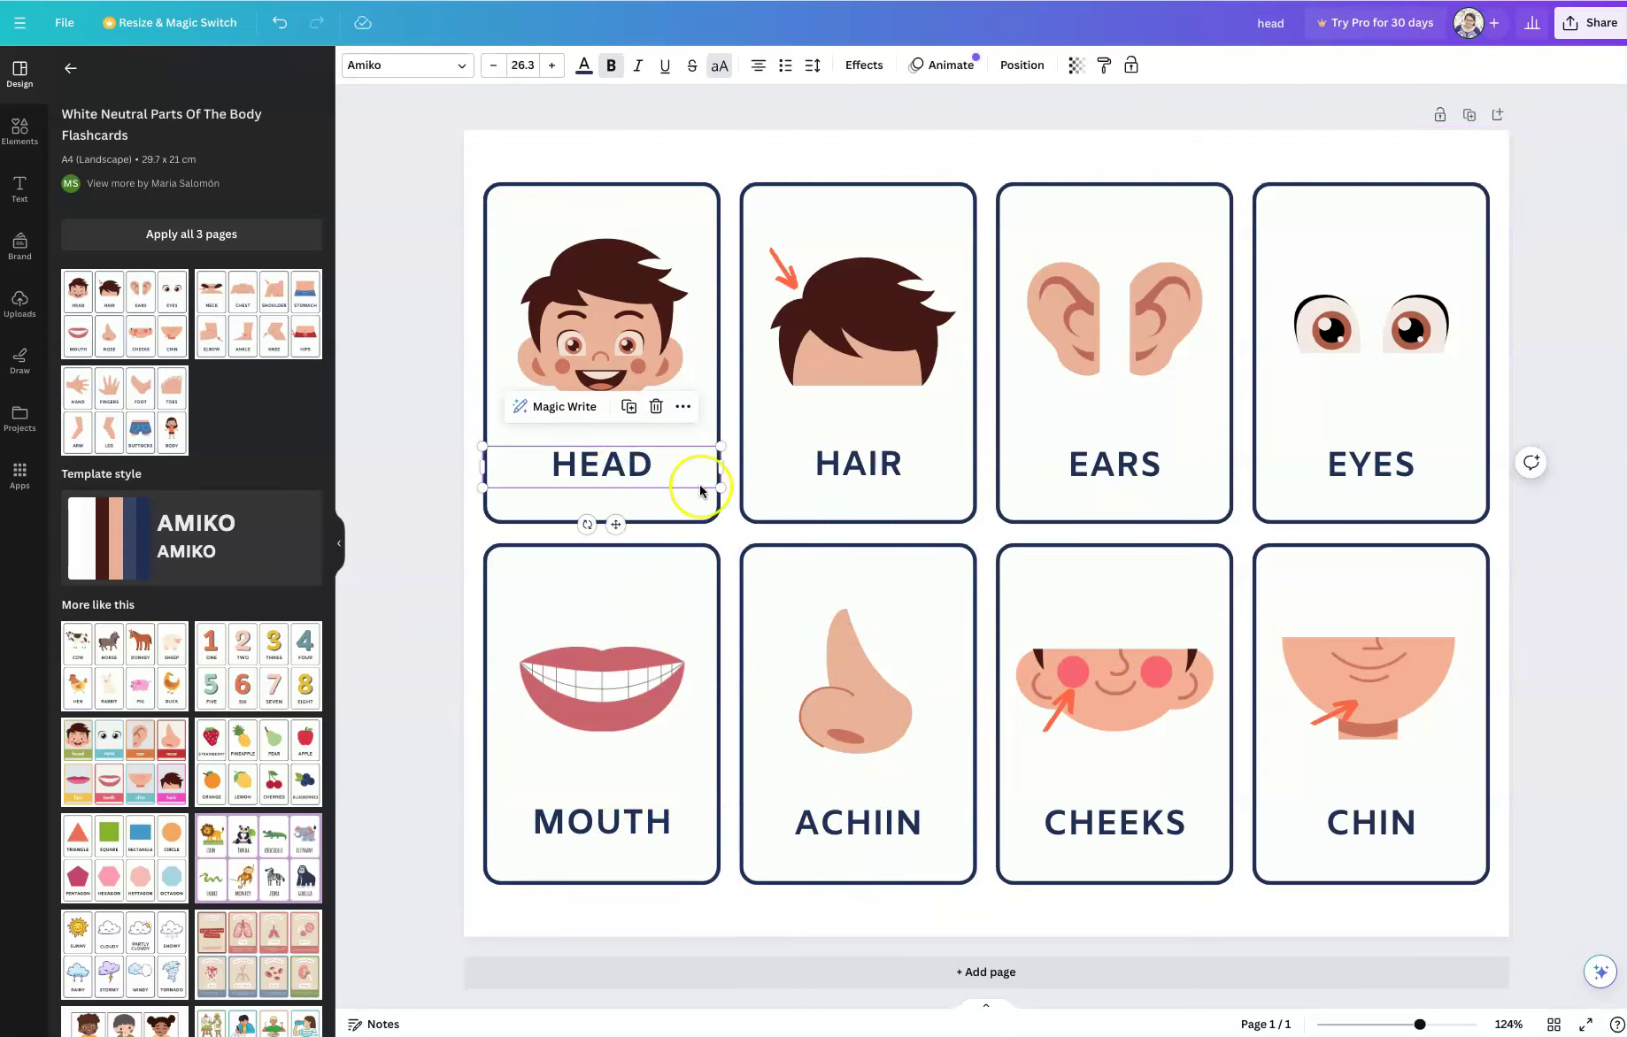
key(Delete)
click(815, 471)
key(Delete)
click(1075, 470)
key(Delete)
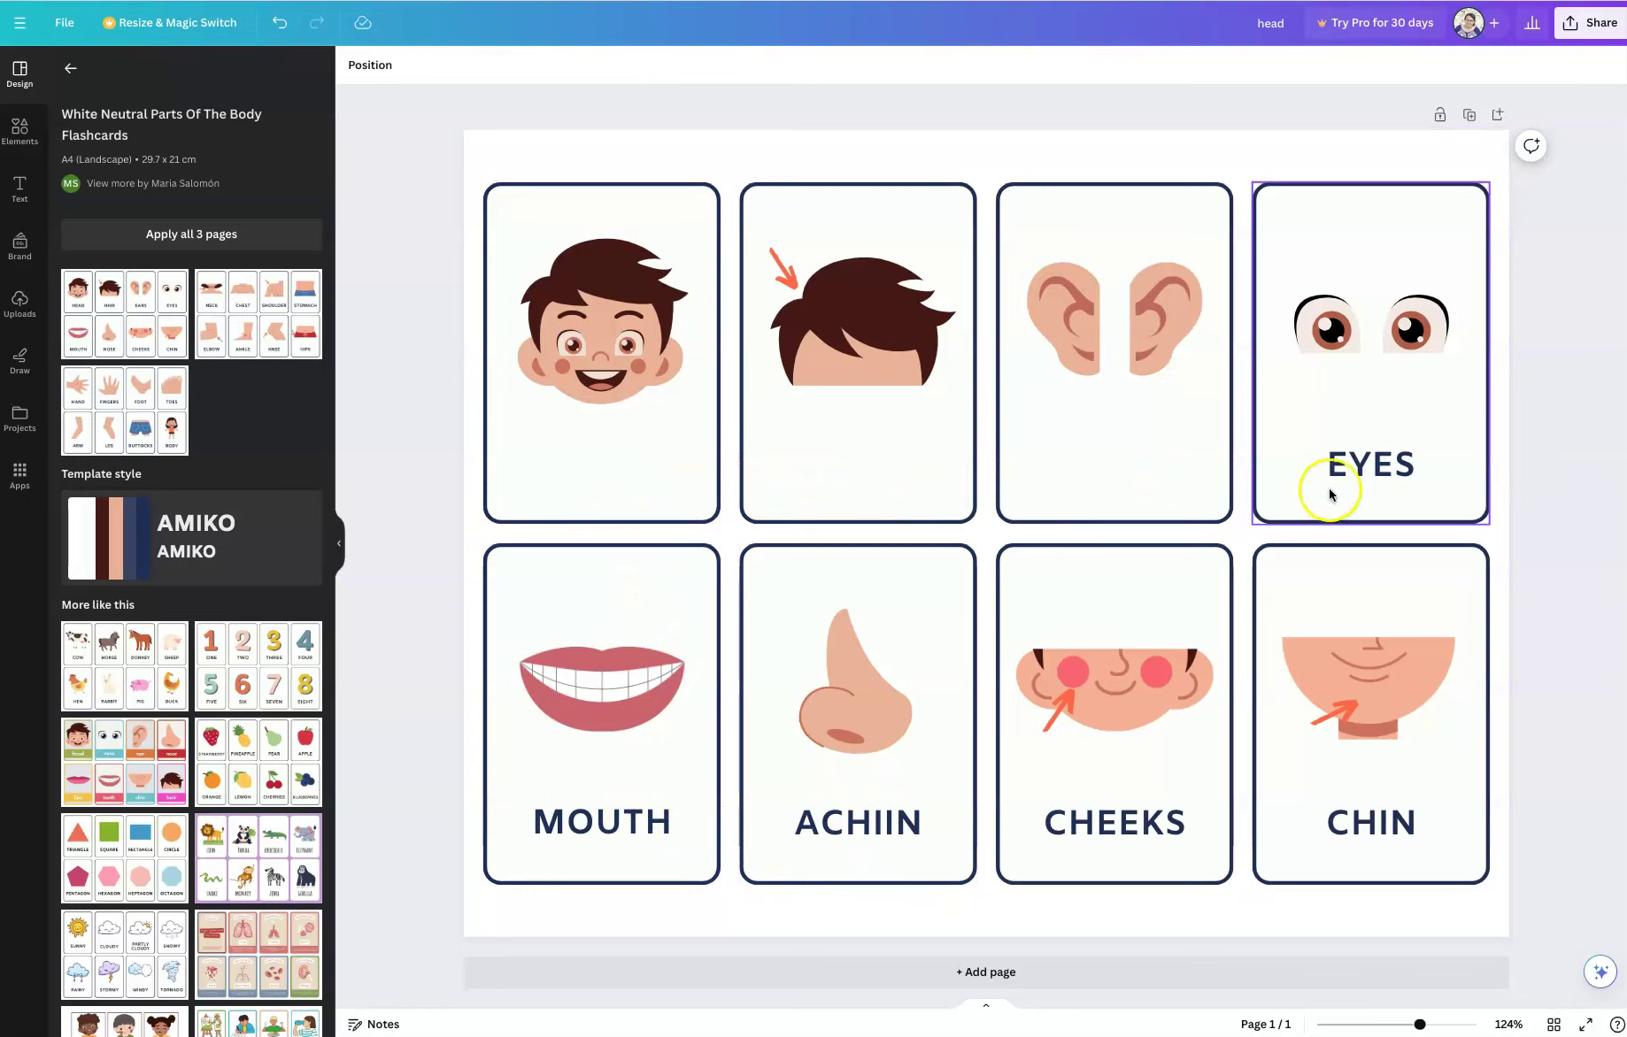
click(1338, 489)
Step: Delete the bottom-row labels MOUTH, ACHIIN, CHEEKS and CHIN
click(602, 818)
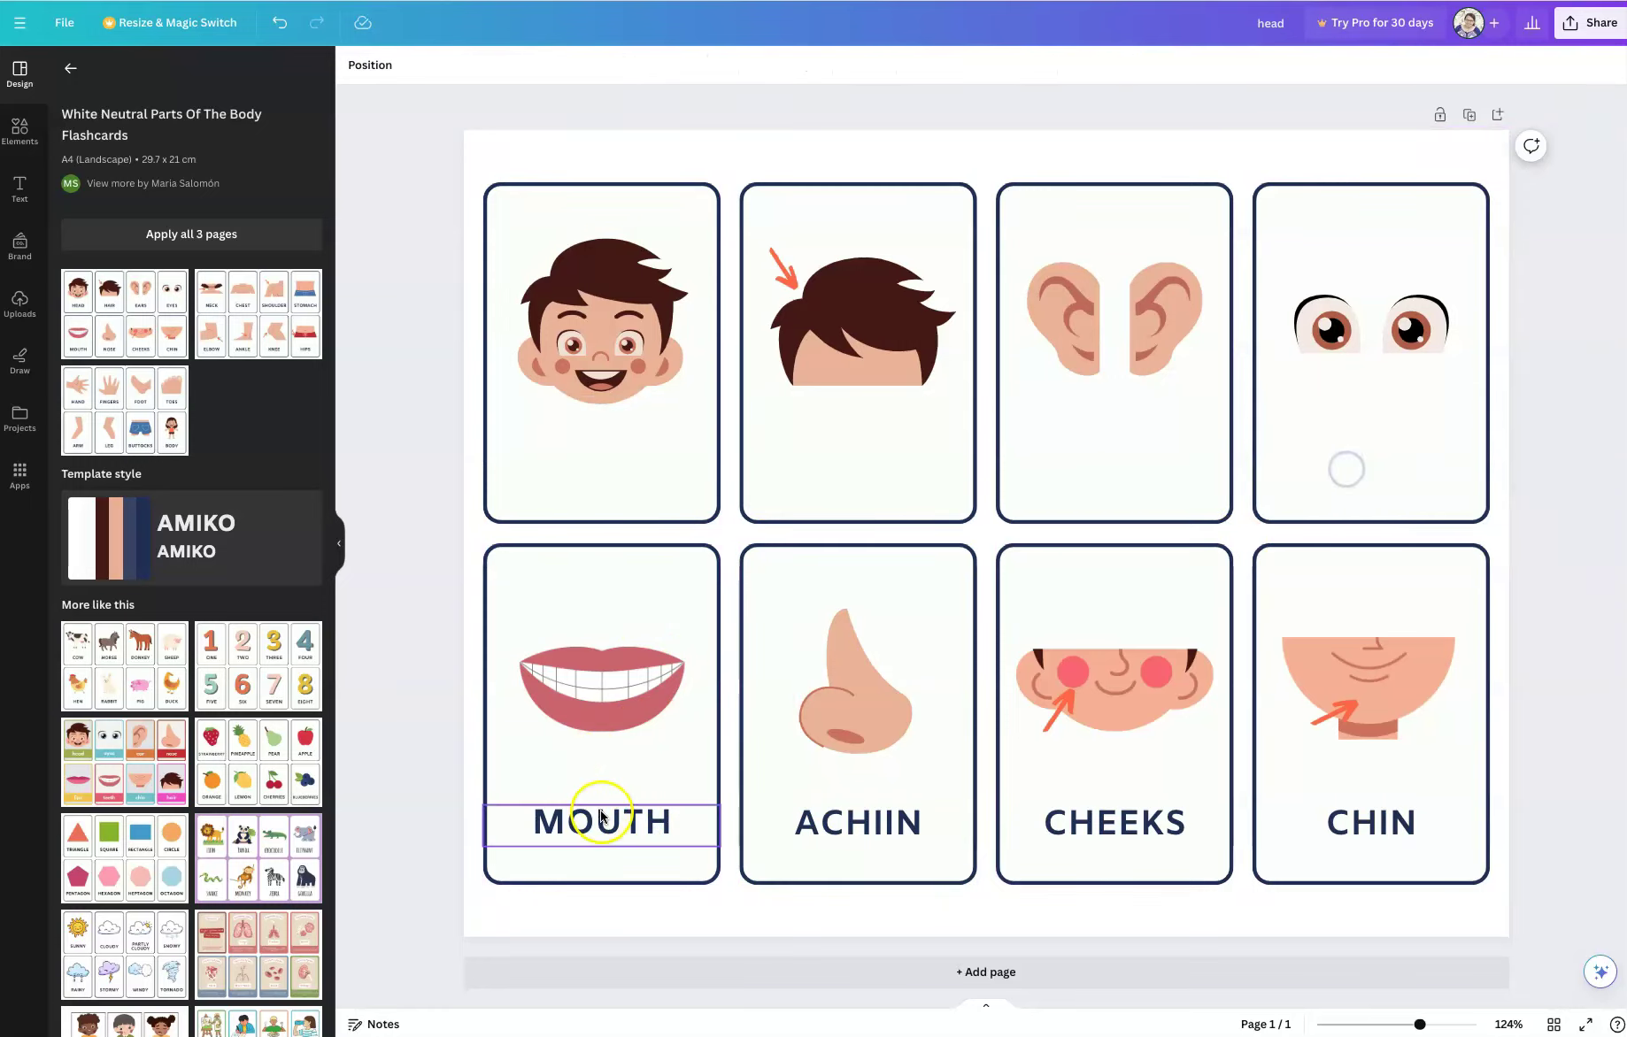
key(Delete)
click(837, 832)
key(Delete)
click(1129, 832)
key(Delete)
click(1370, 824)
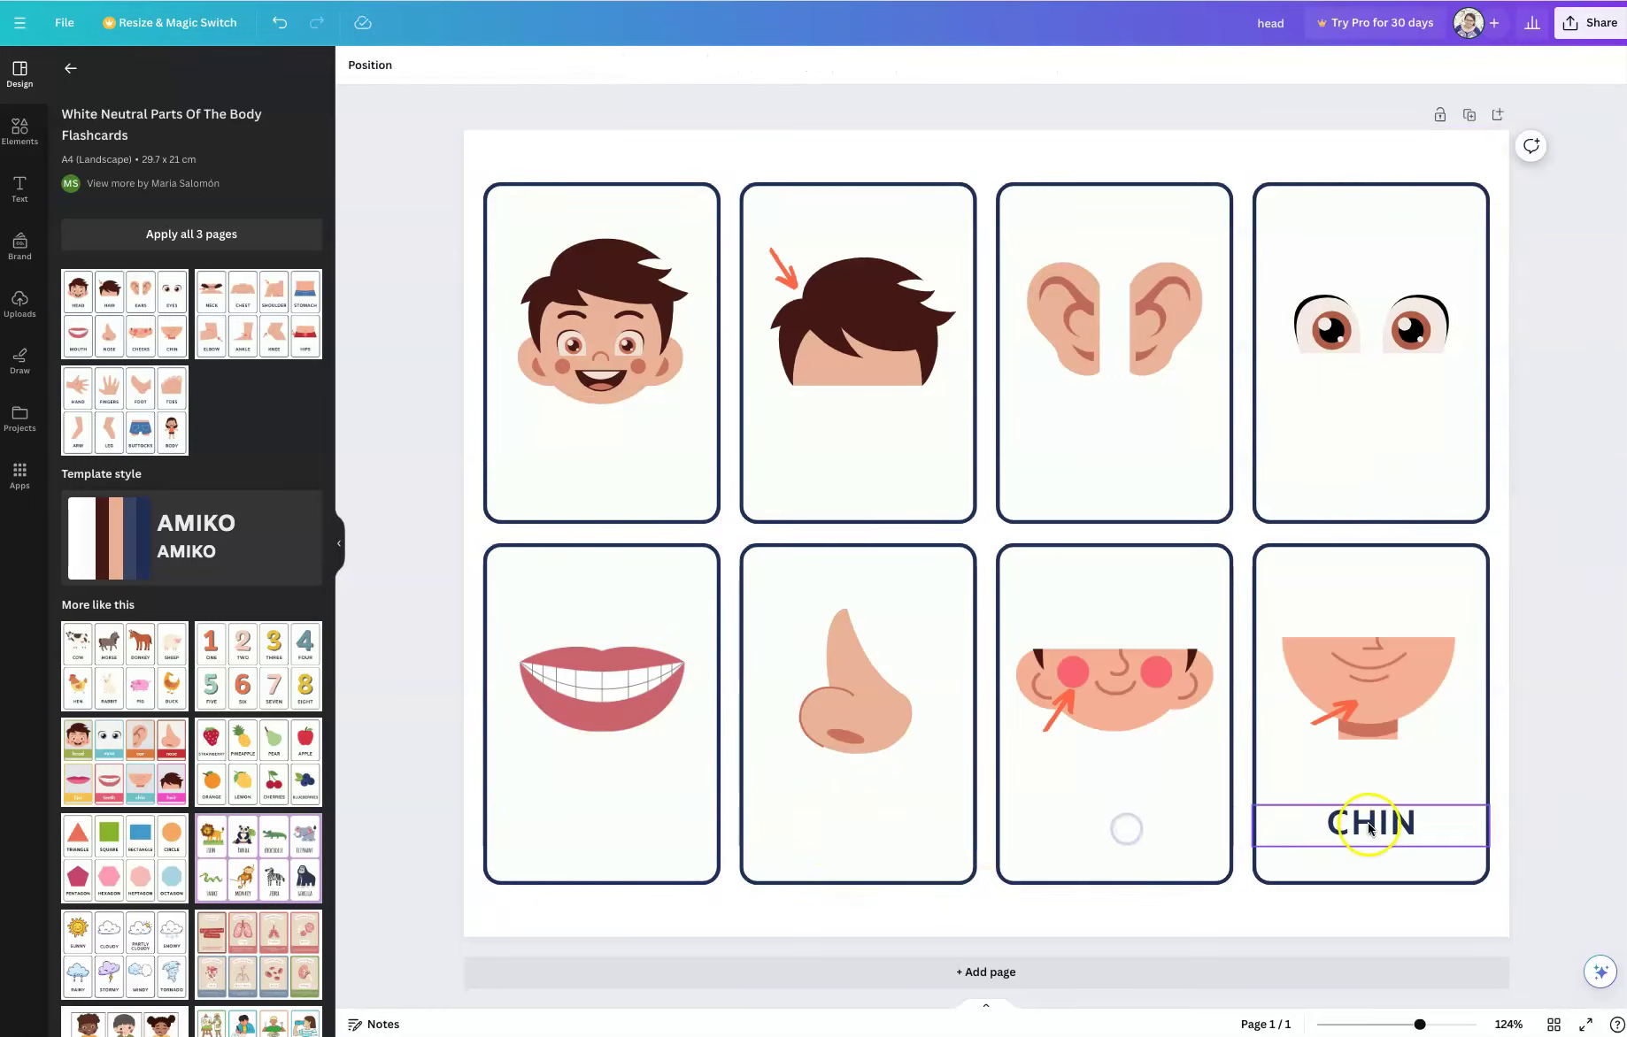
key(Delete)
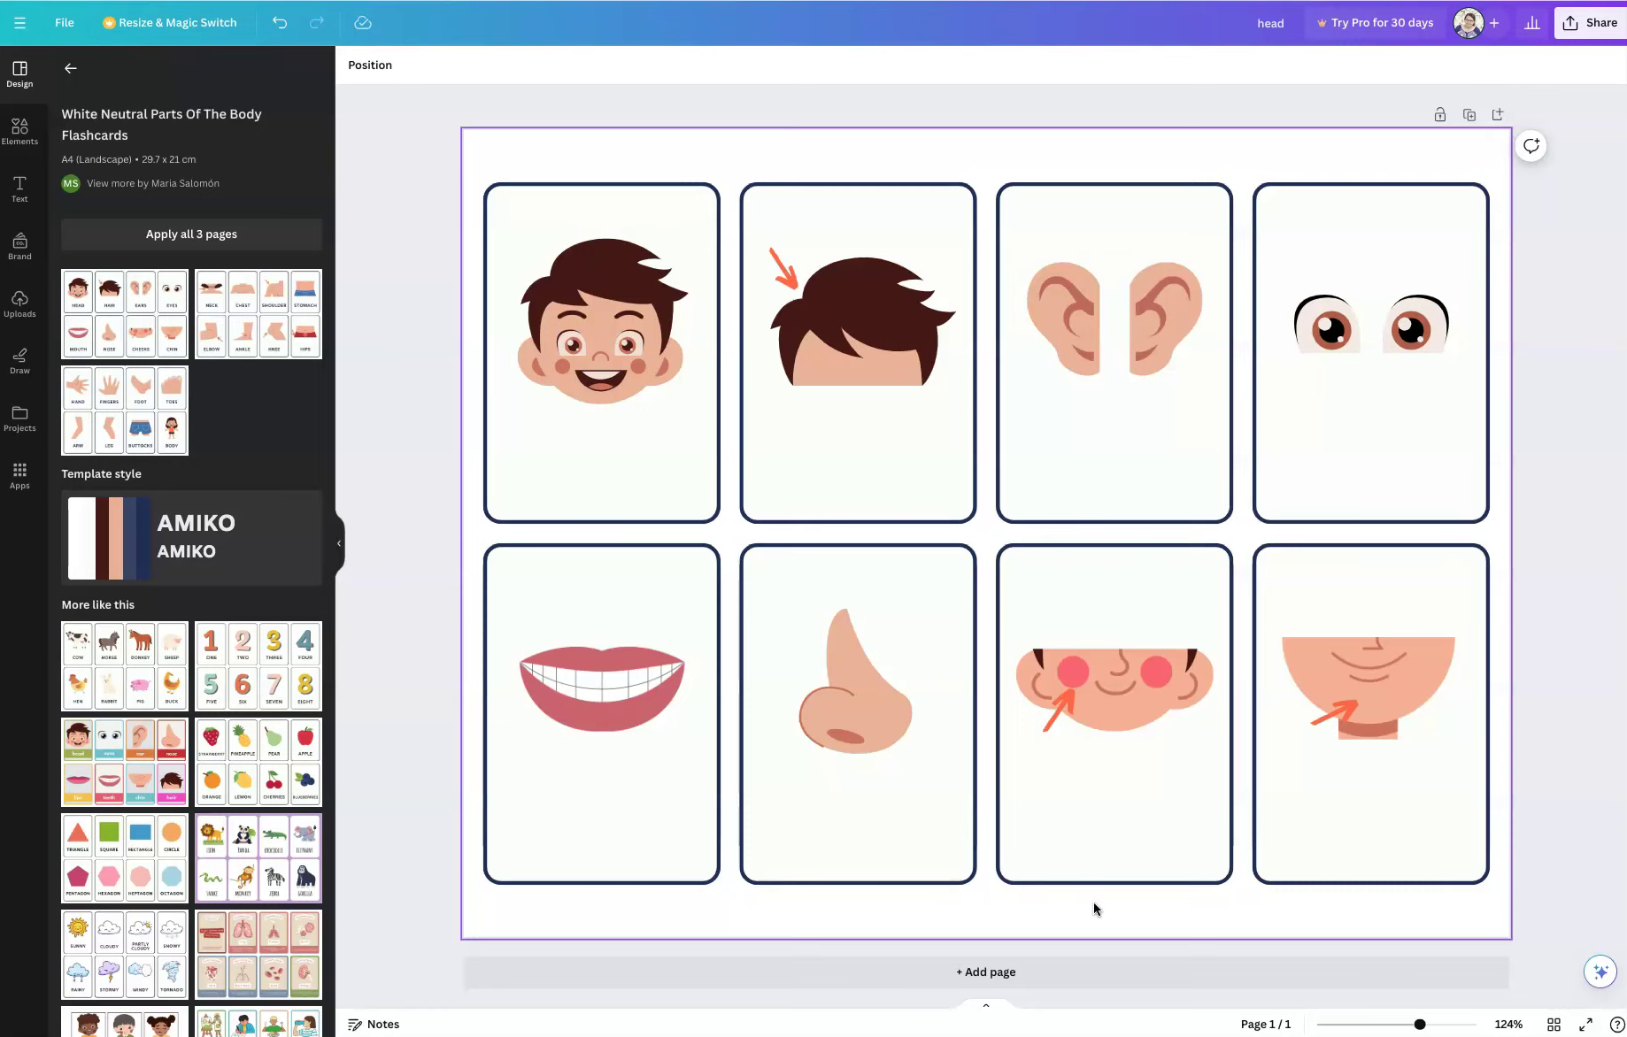
Step: Return from the body-parts template details and browse the flashcards template results
click(70, 71)
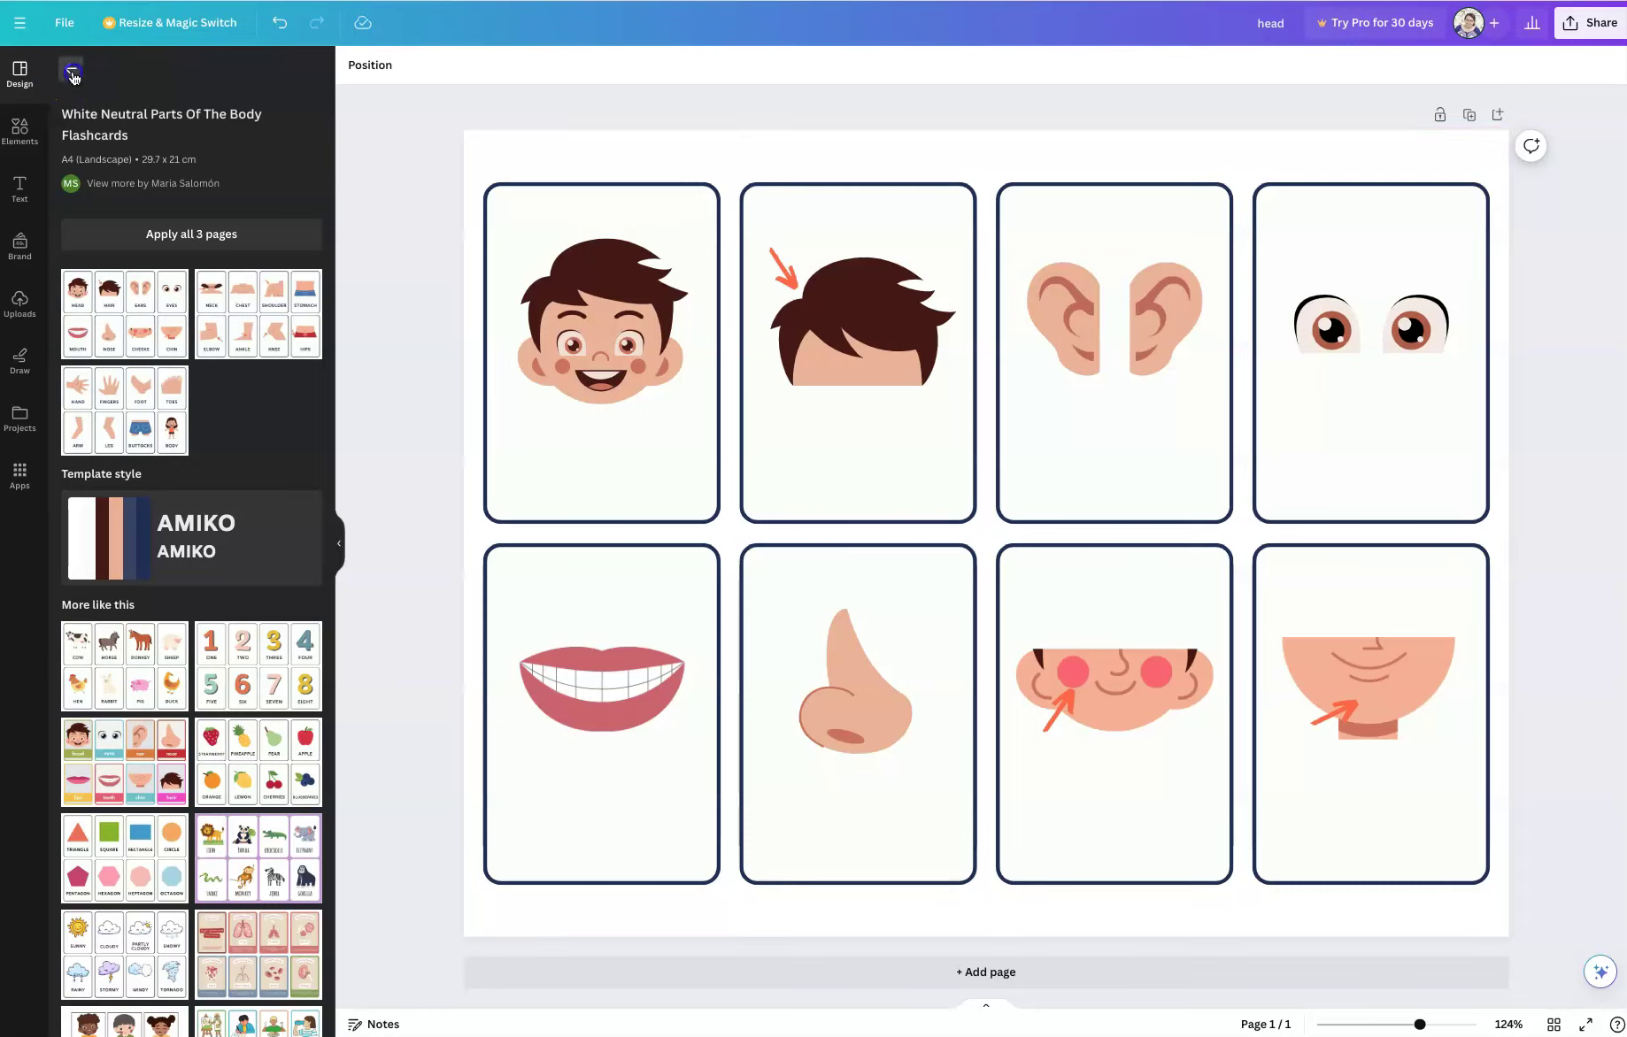
click(73, 77)
scroll(213, 319, up, 7)
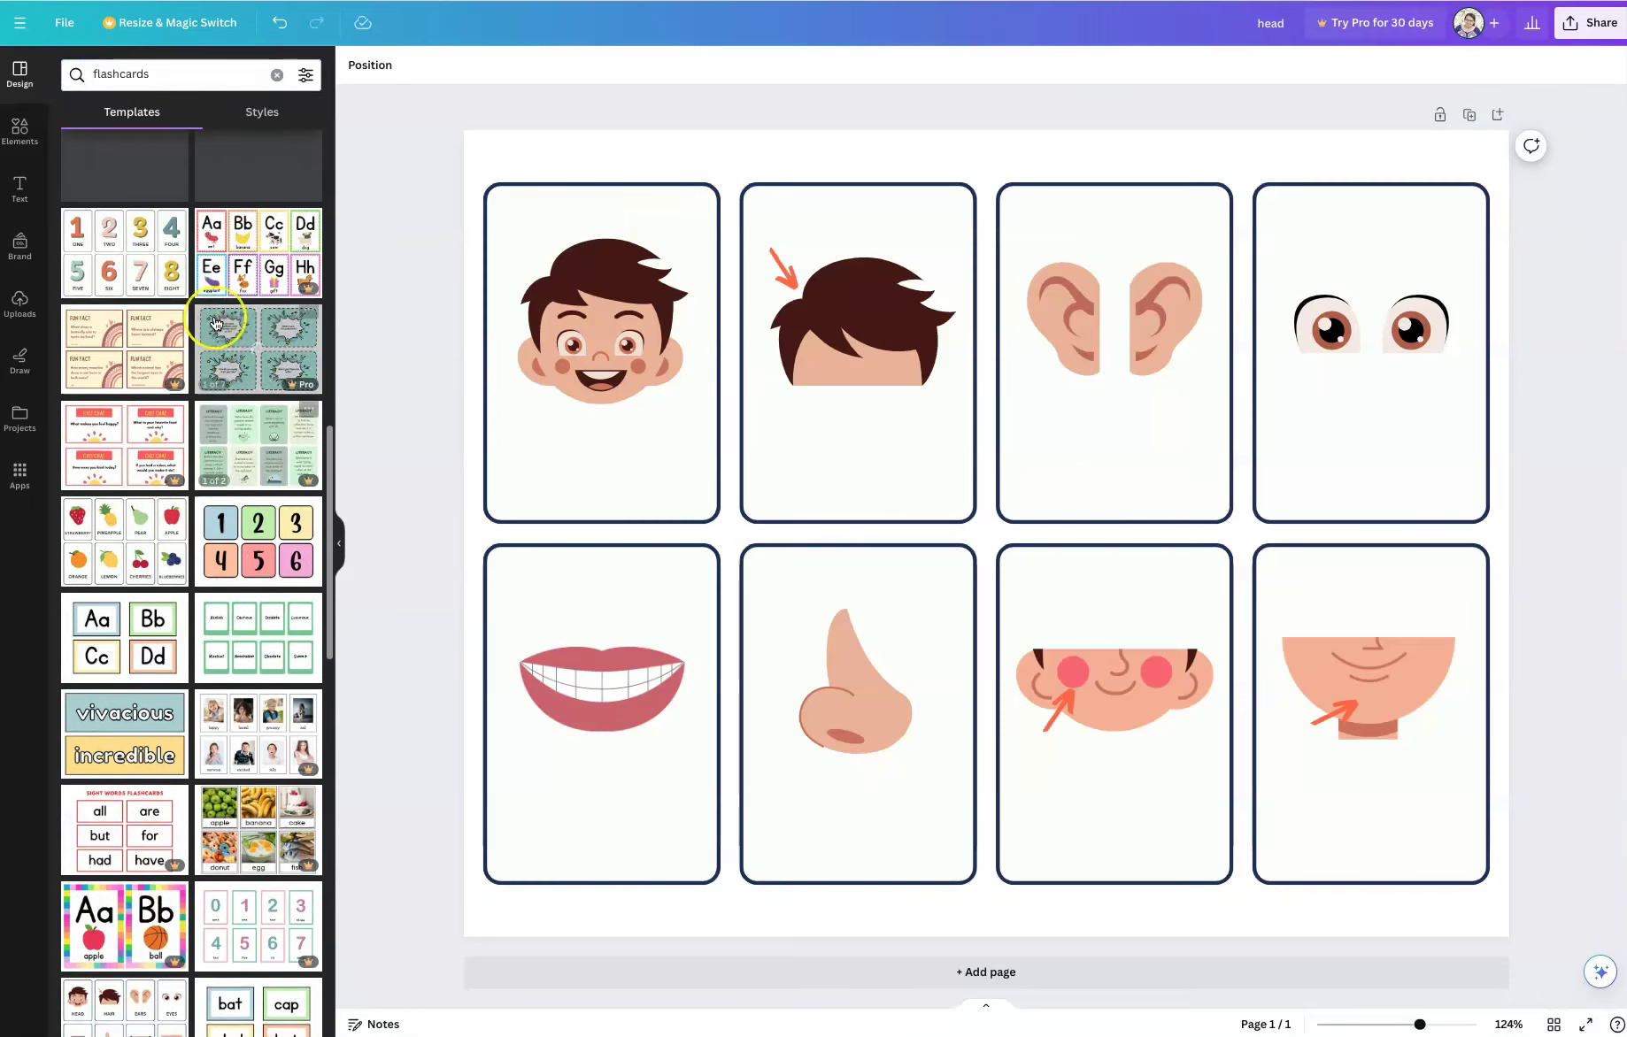
scroll(212, 323, up, 6)
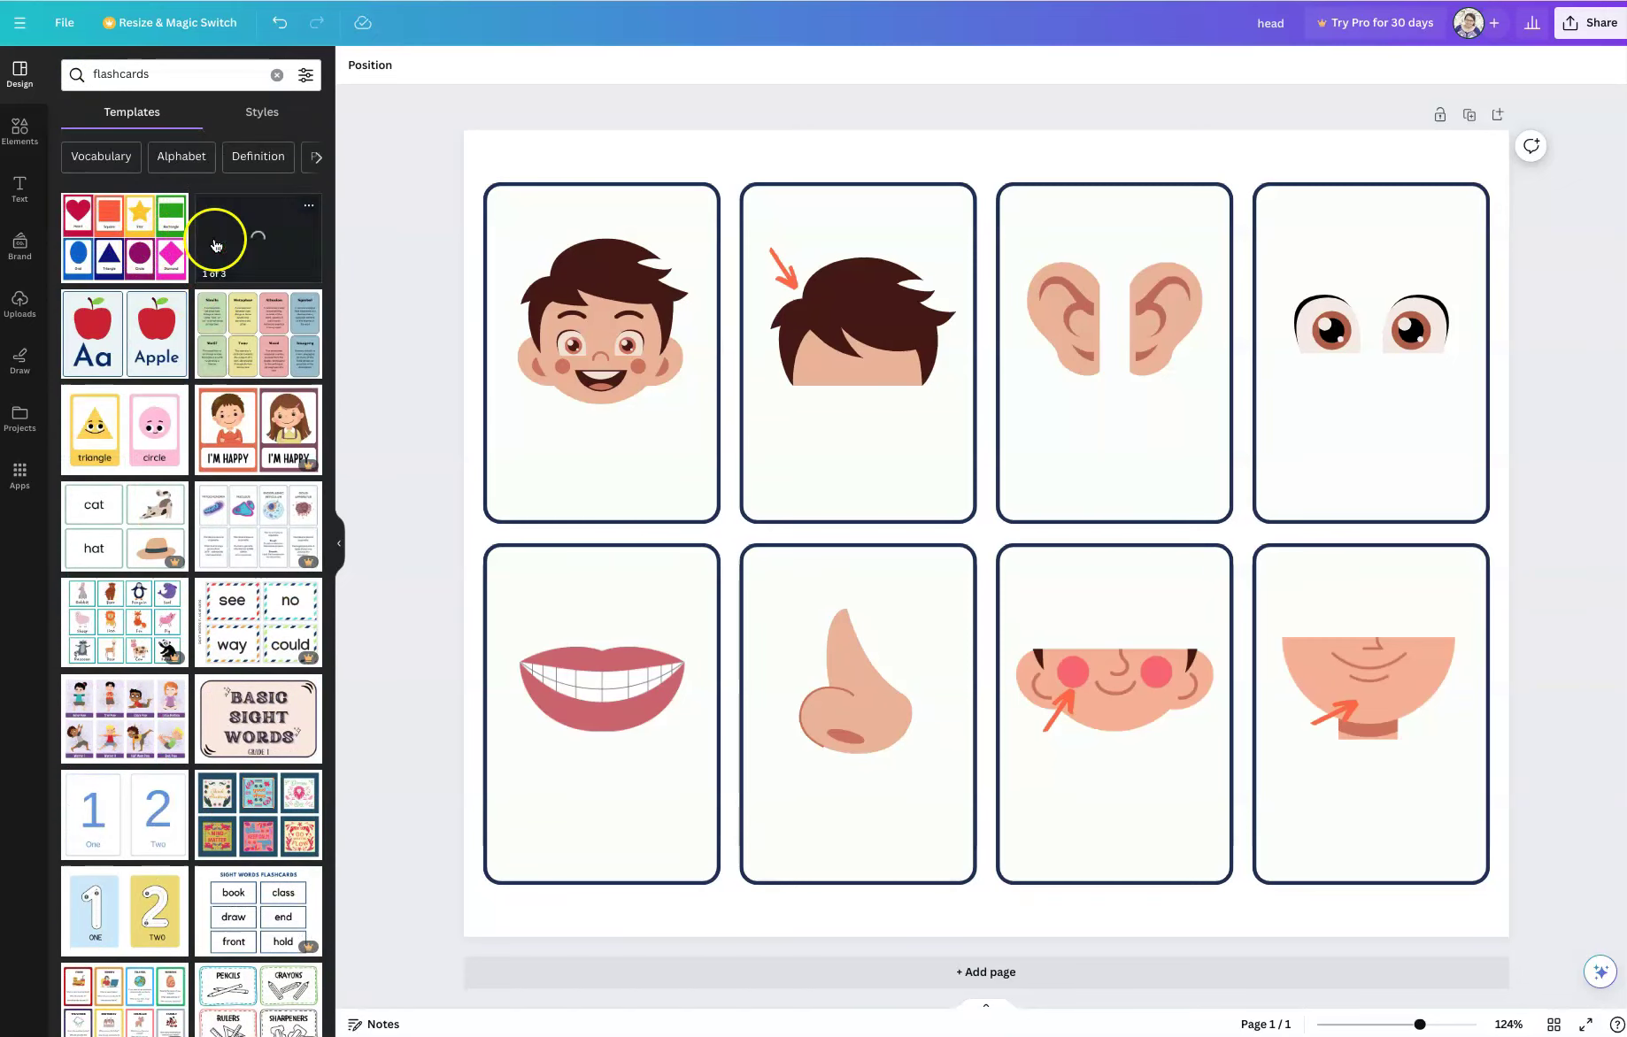
scroll(134, 347, down, 2)
scroll(135, 347, down, 5)
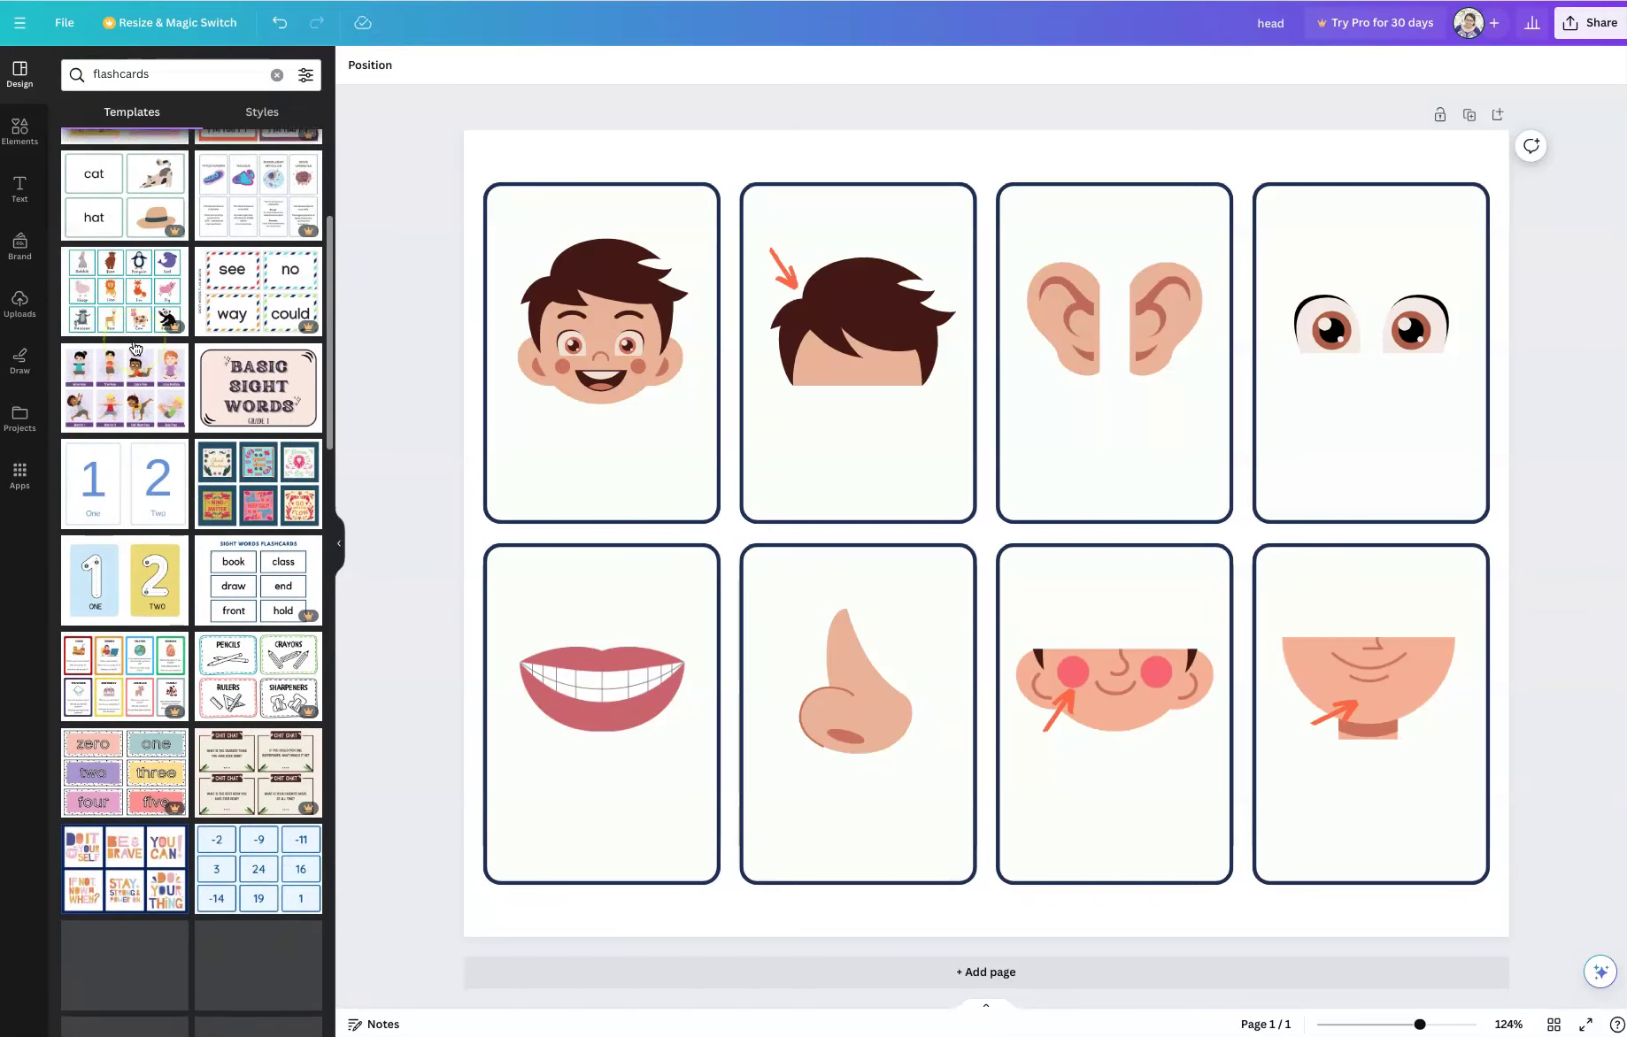
scroll(135, 347, up, 5)
scroll(135, 347, up, 4)
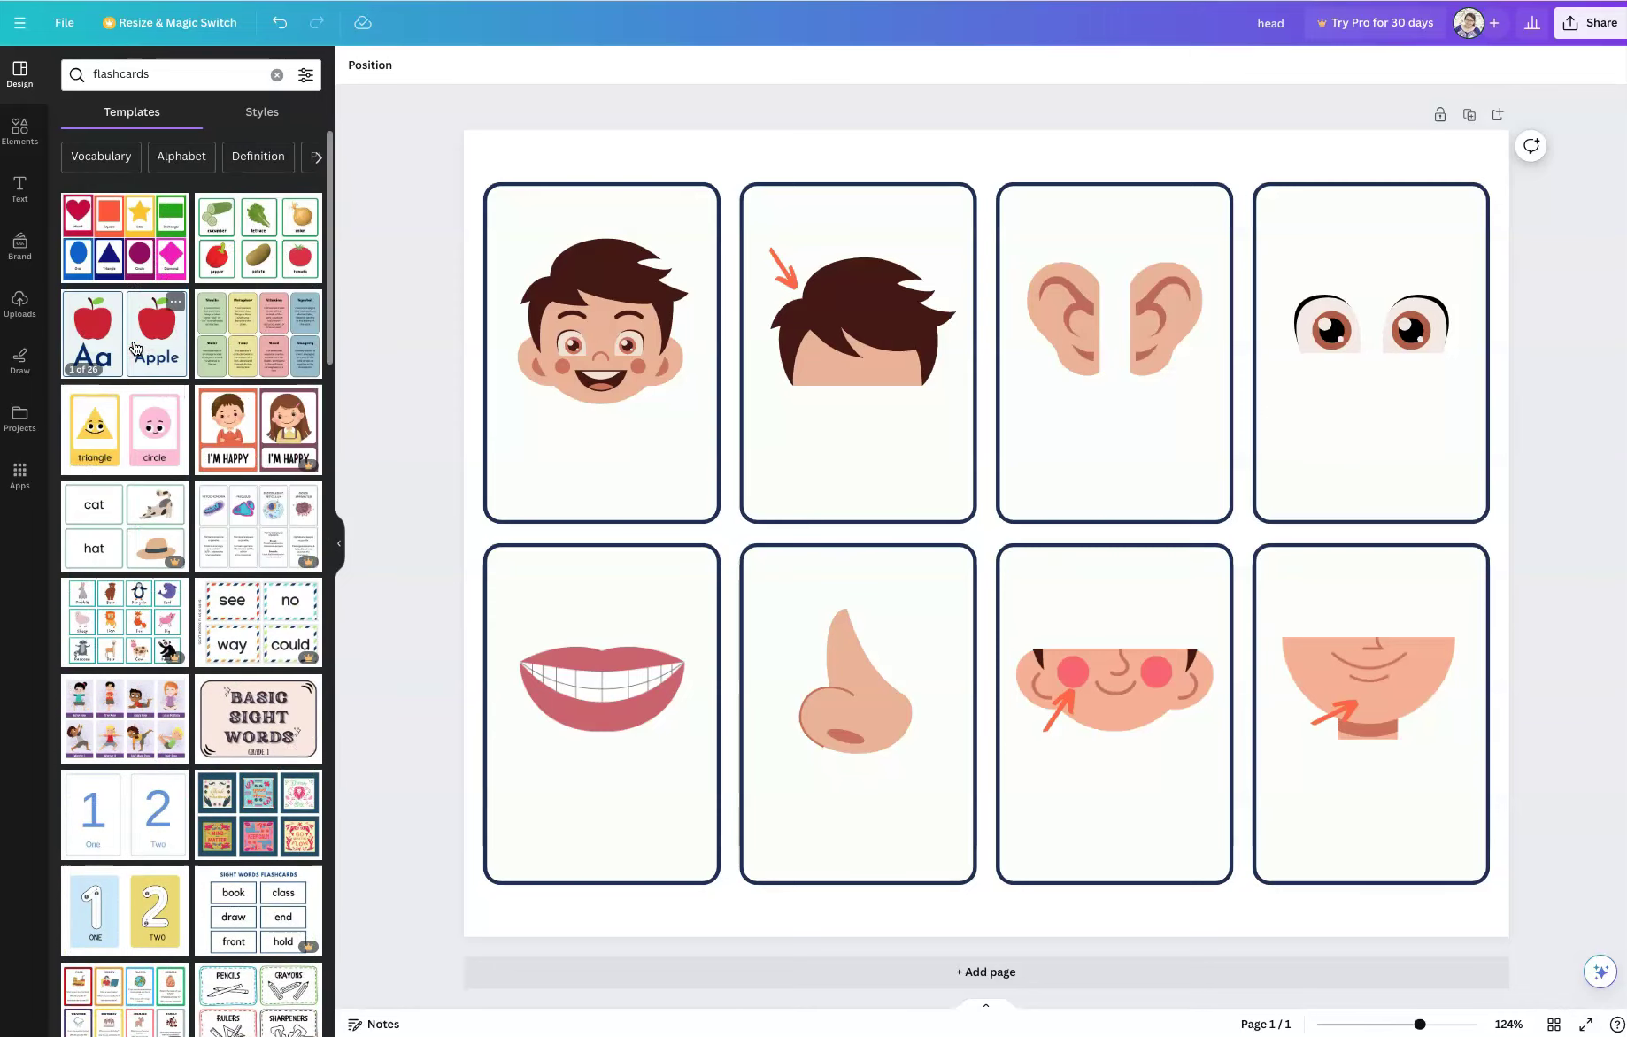
scroll(135, 347, down, 4)
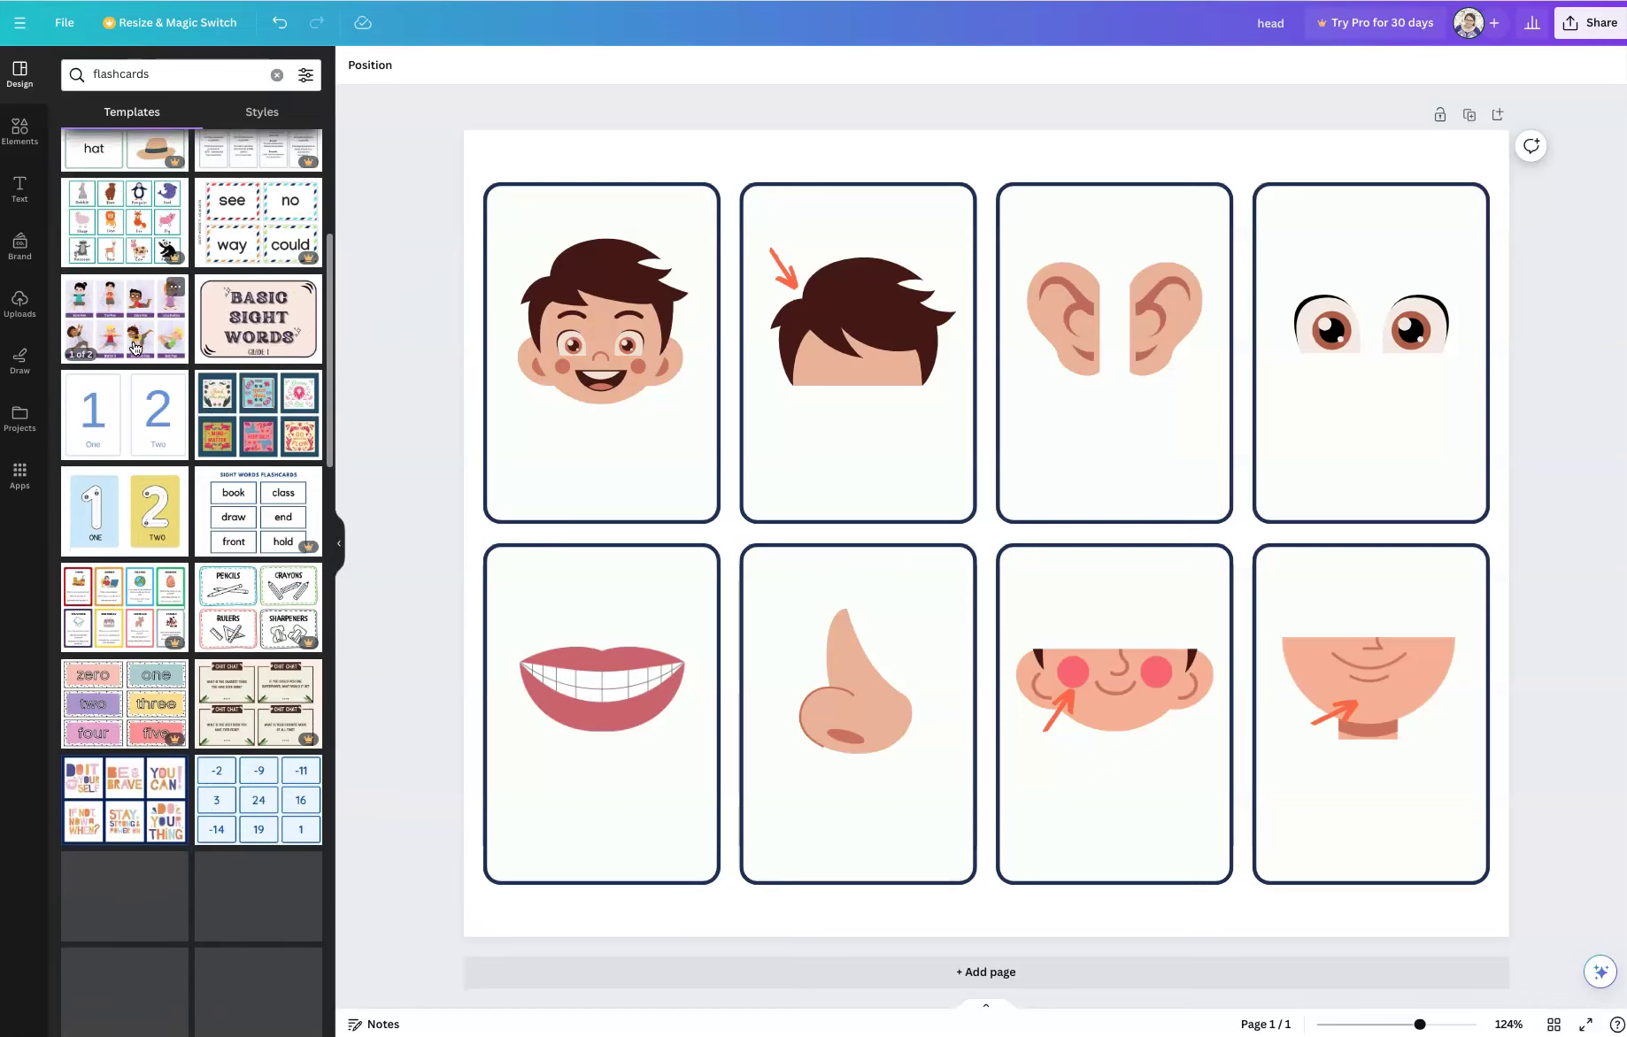
scroll(134, 347, up, 4)
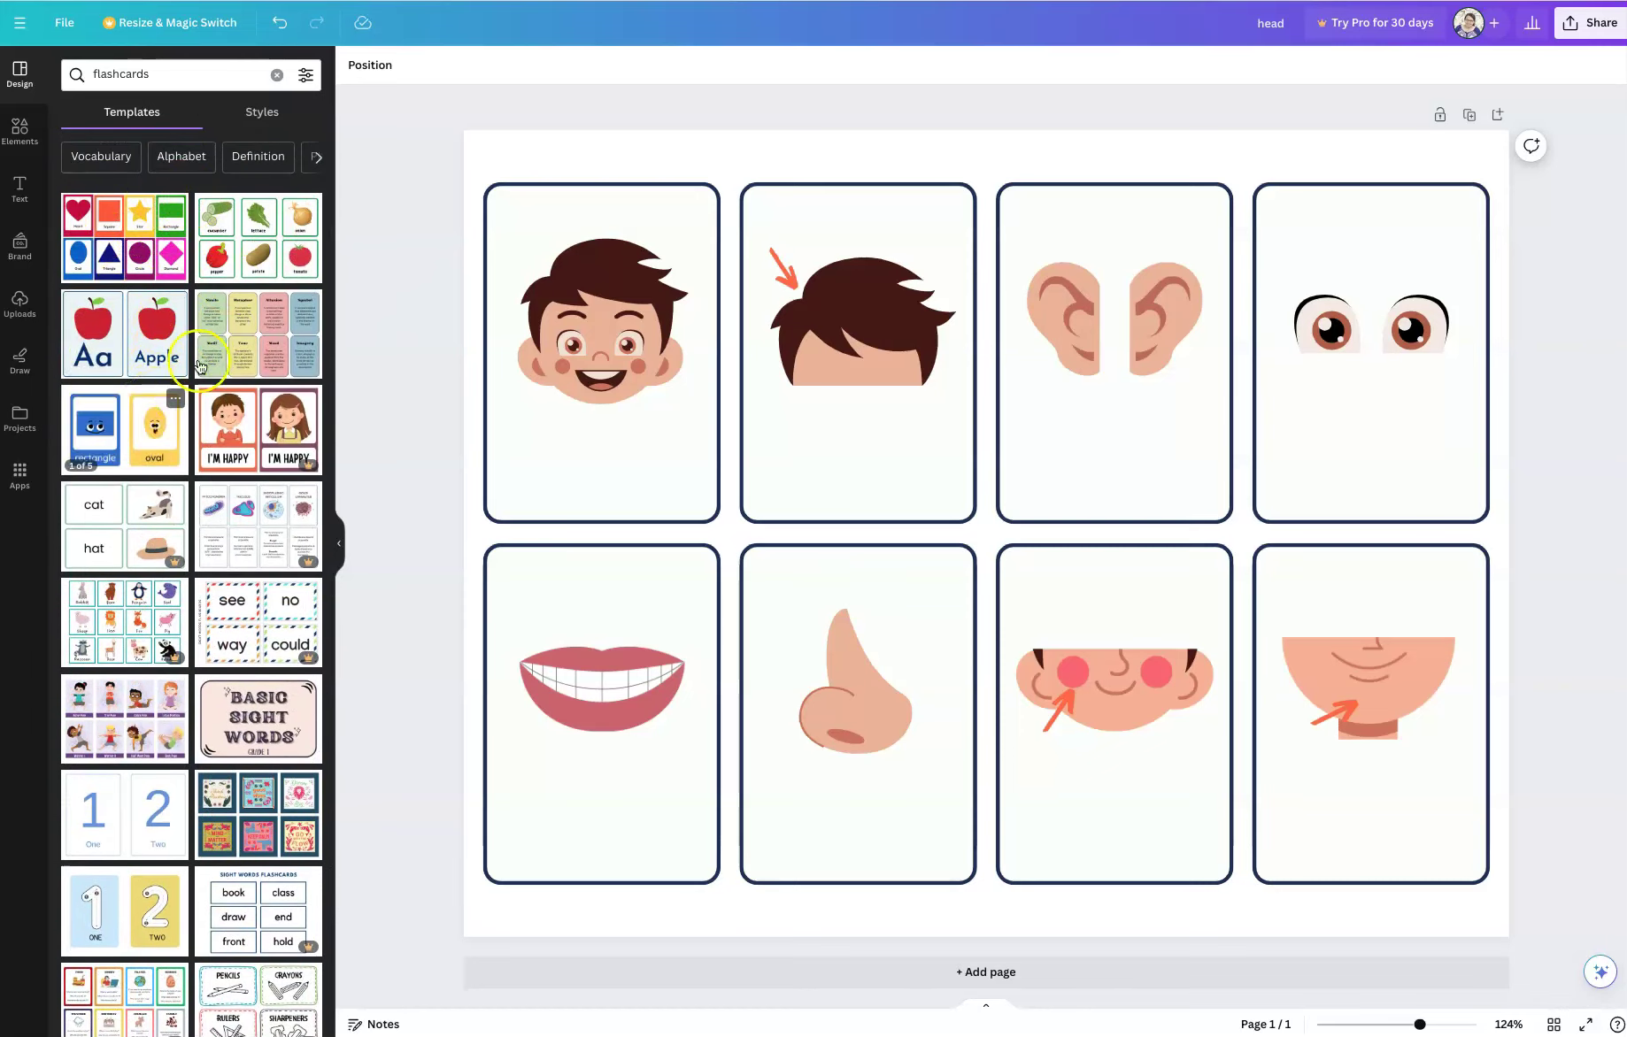
scroll(142, 372, down, 2)
scroll(147, 301, up, 2)
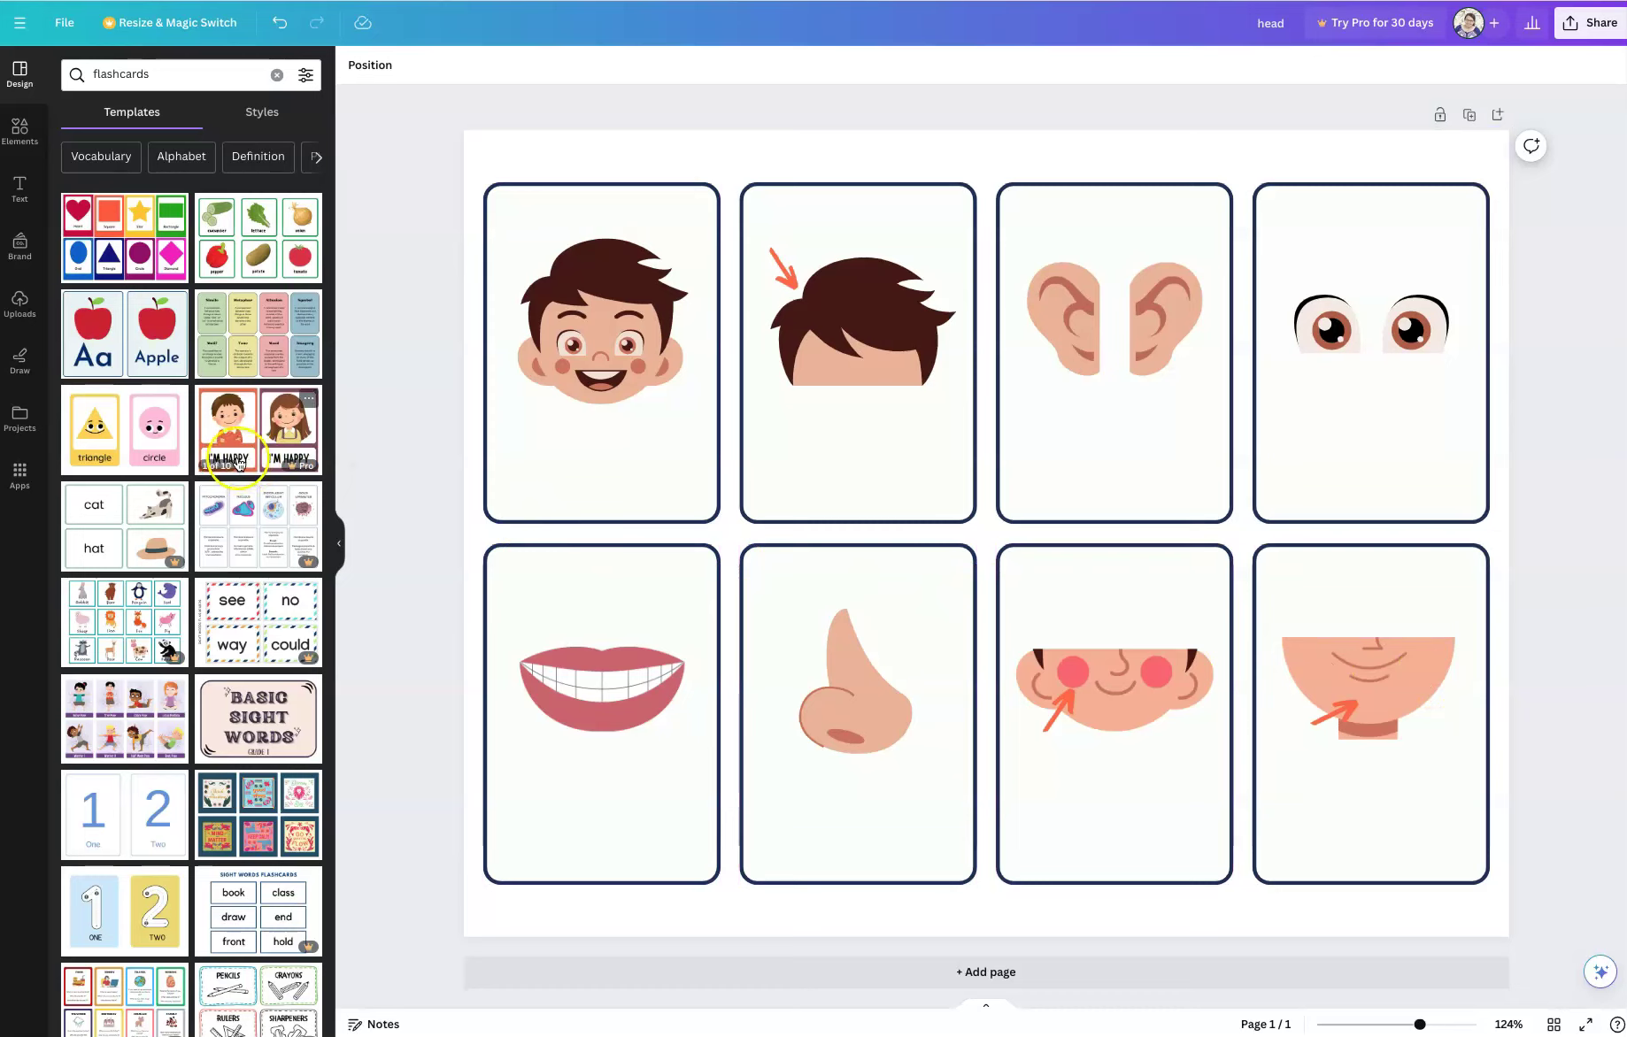
scroll(238, 469, down, 4)
scroll(237, 469, down, 5)
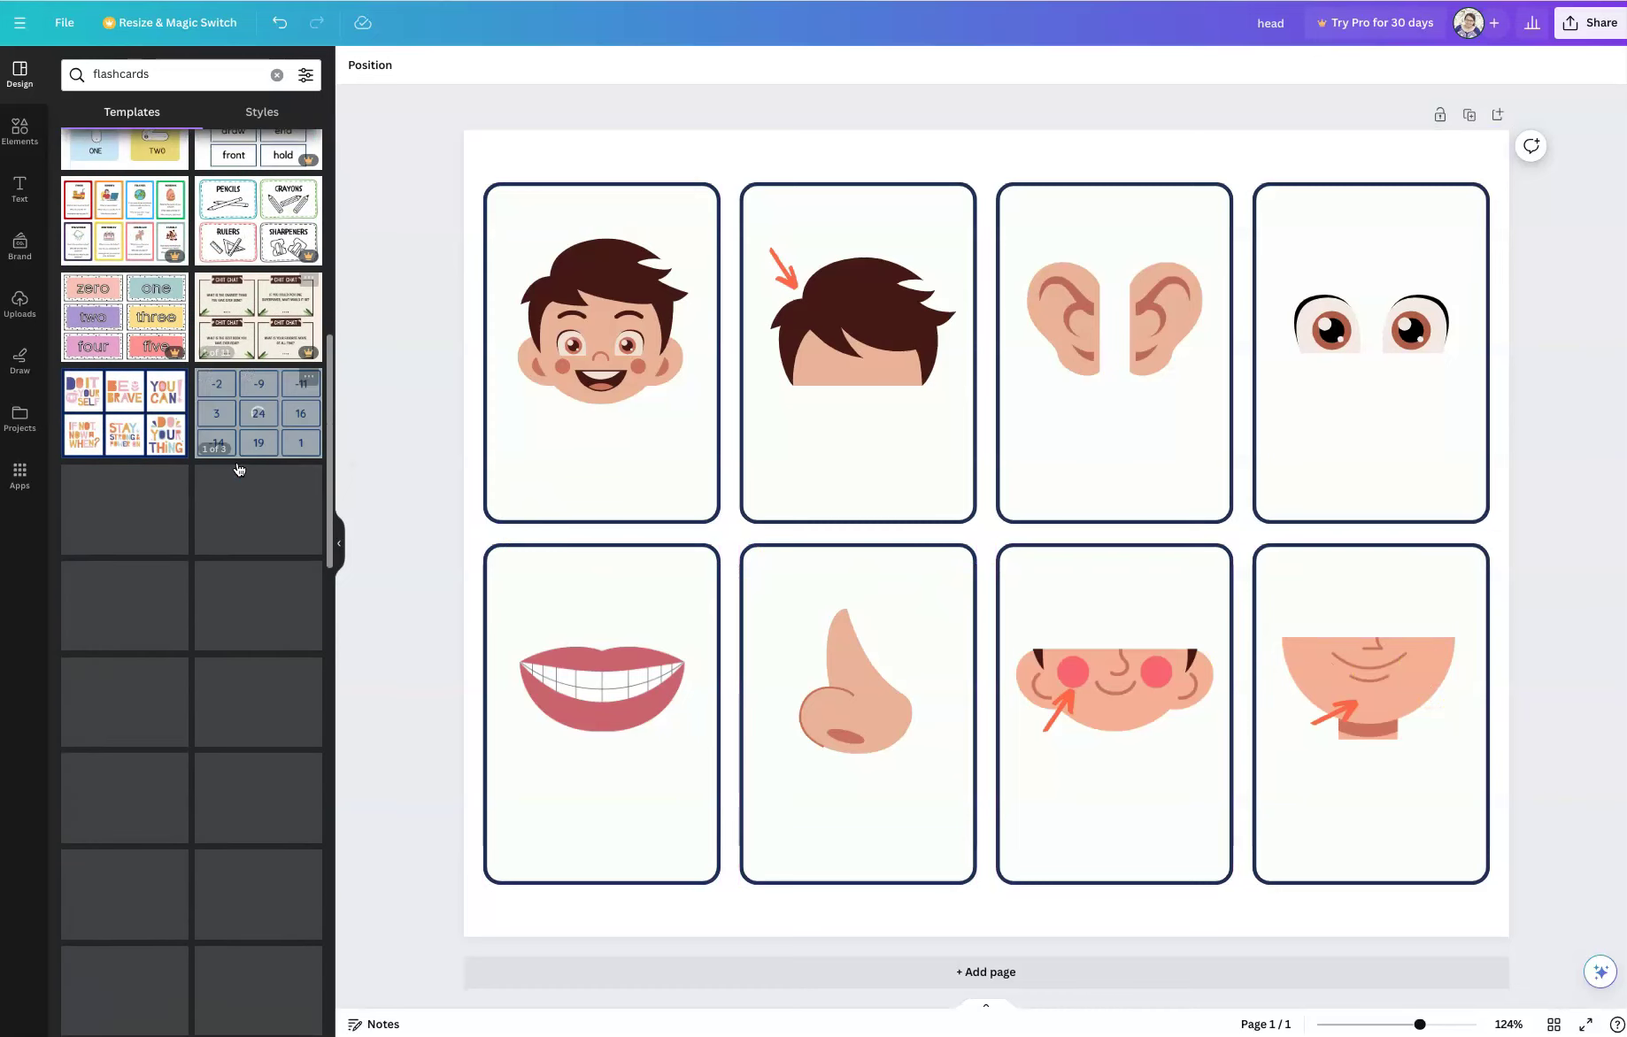
scroll(237, 469, down, 1)
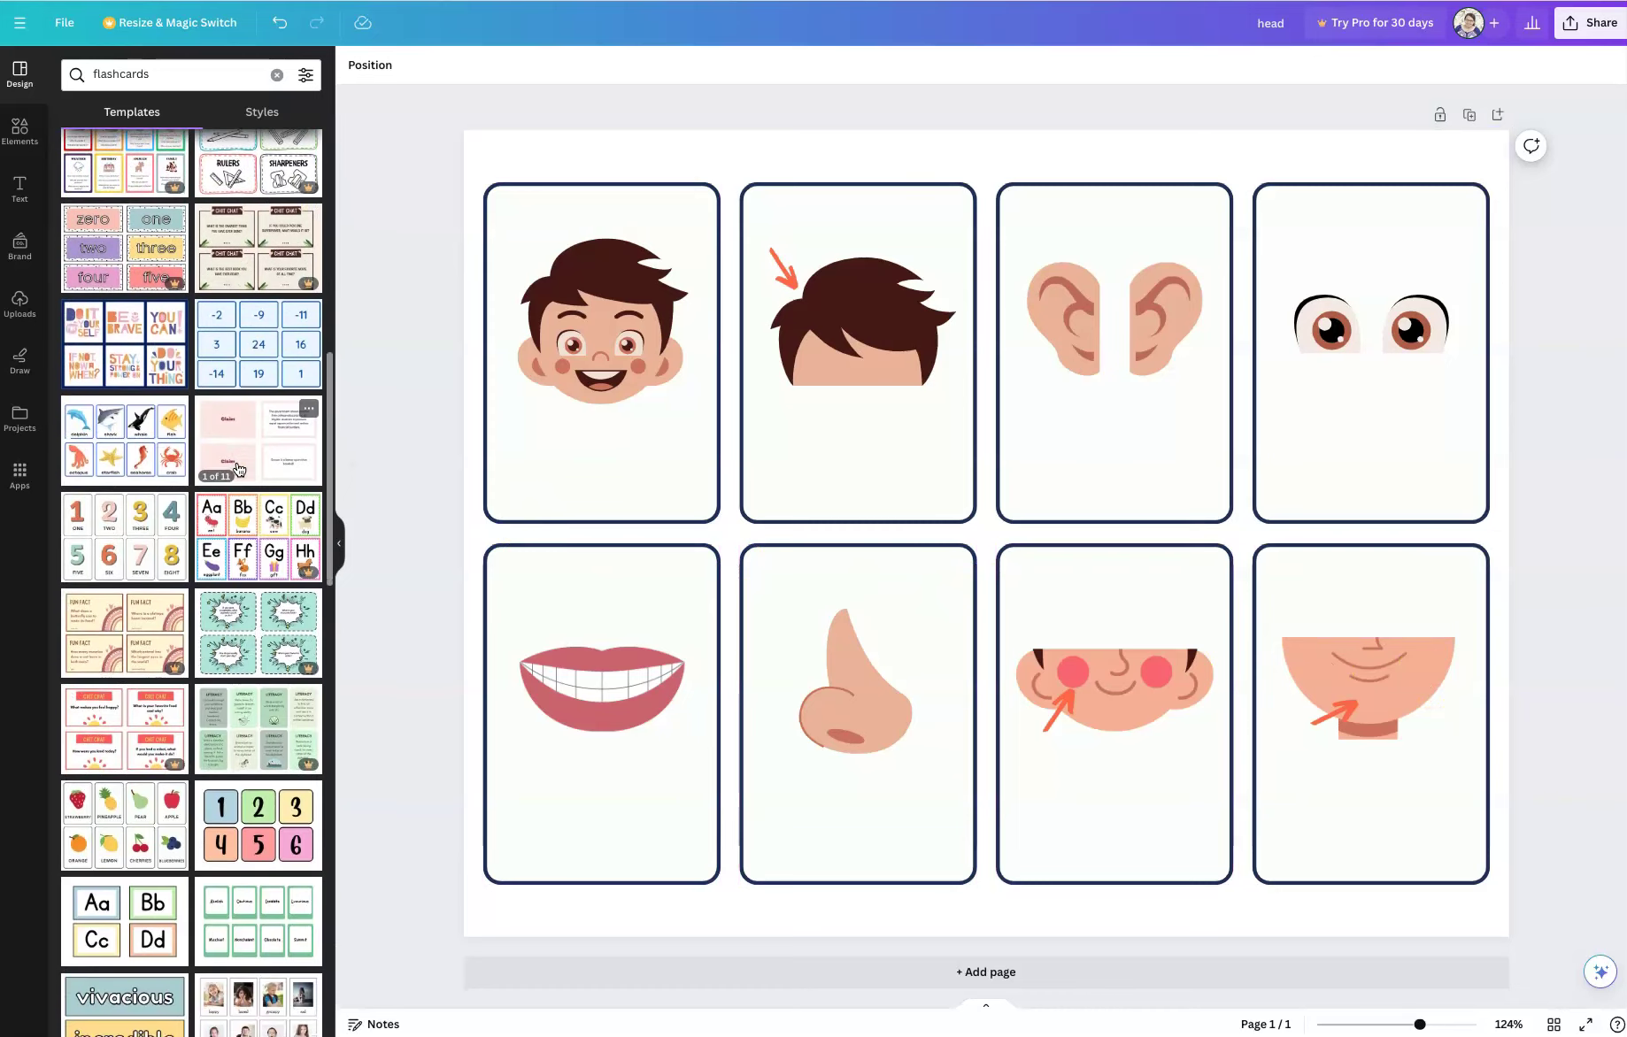
Step: Preview several flashcard templates, including the yellow text cards and the numbers 0–7 set
click(124, 526)
scroll(138, 560, down, 3)
scroll(137, 558, down, 5)
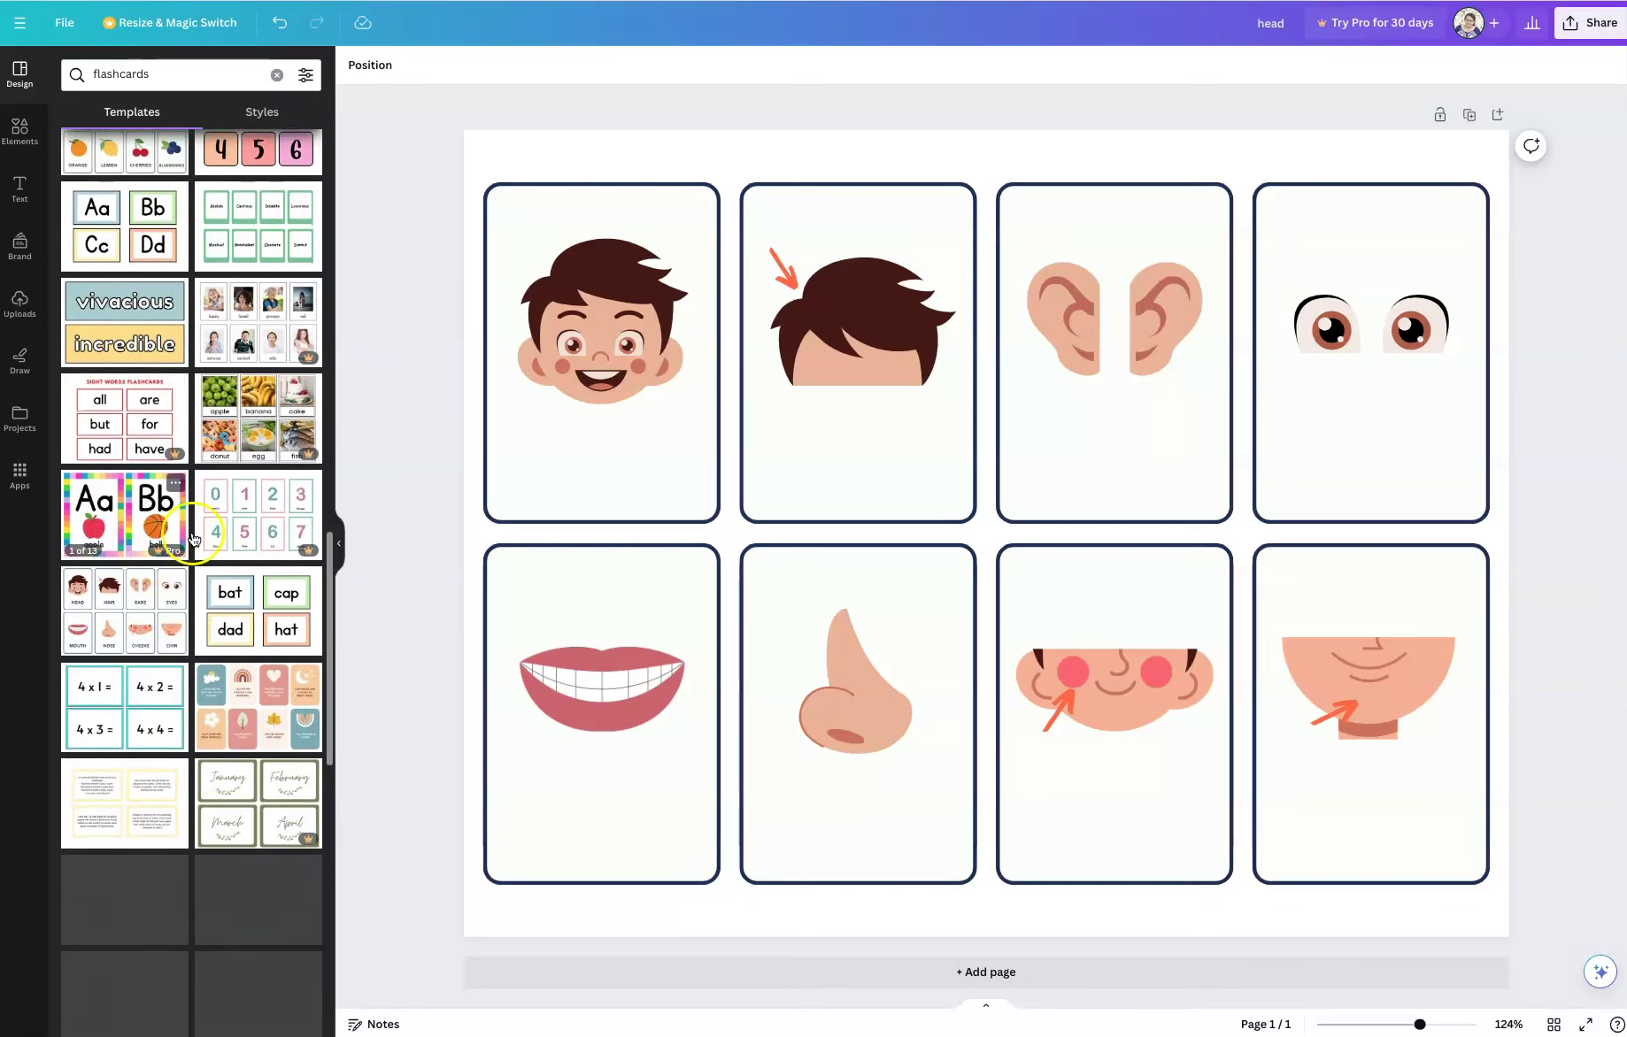
scroll(137, 558, down, 3)
click(151, 566)
scroll(150, 571, down, 1)
scroll(153, 588, down, 1)
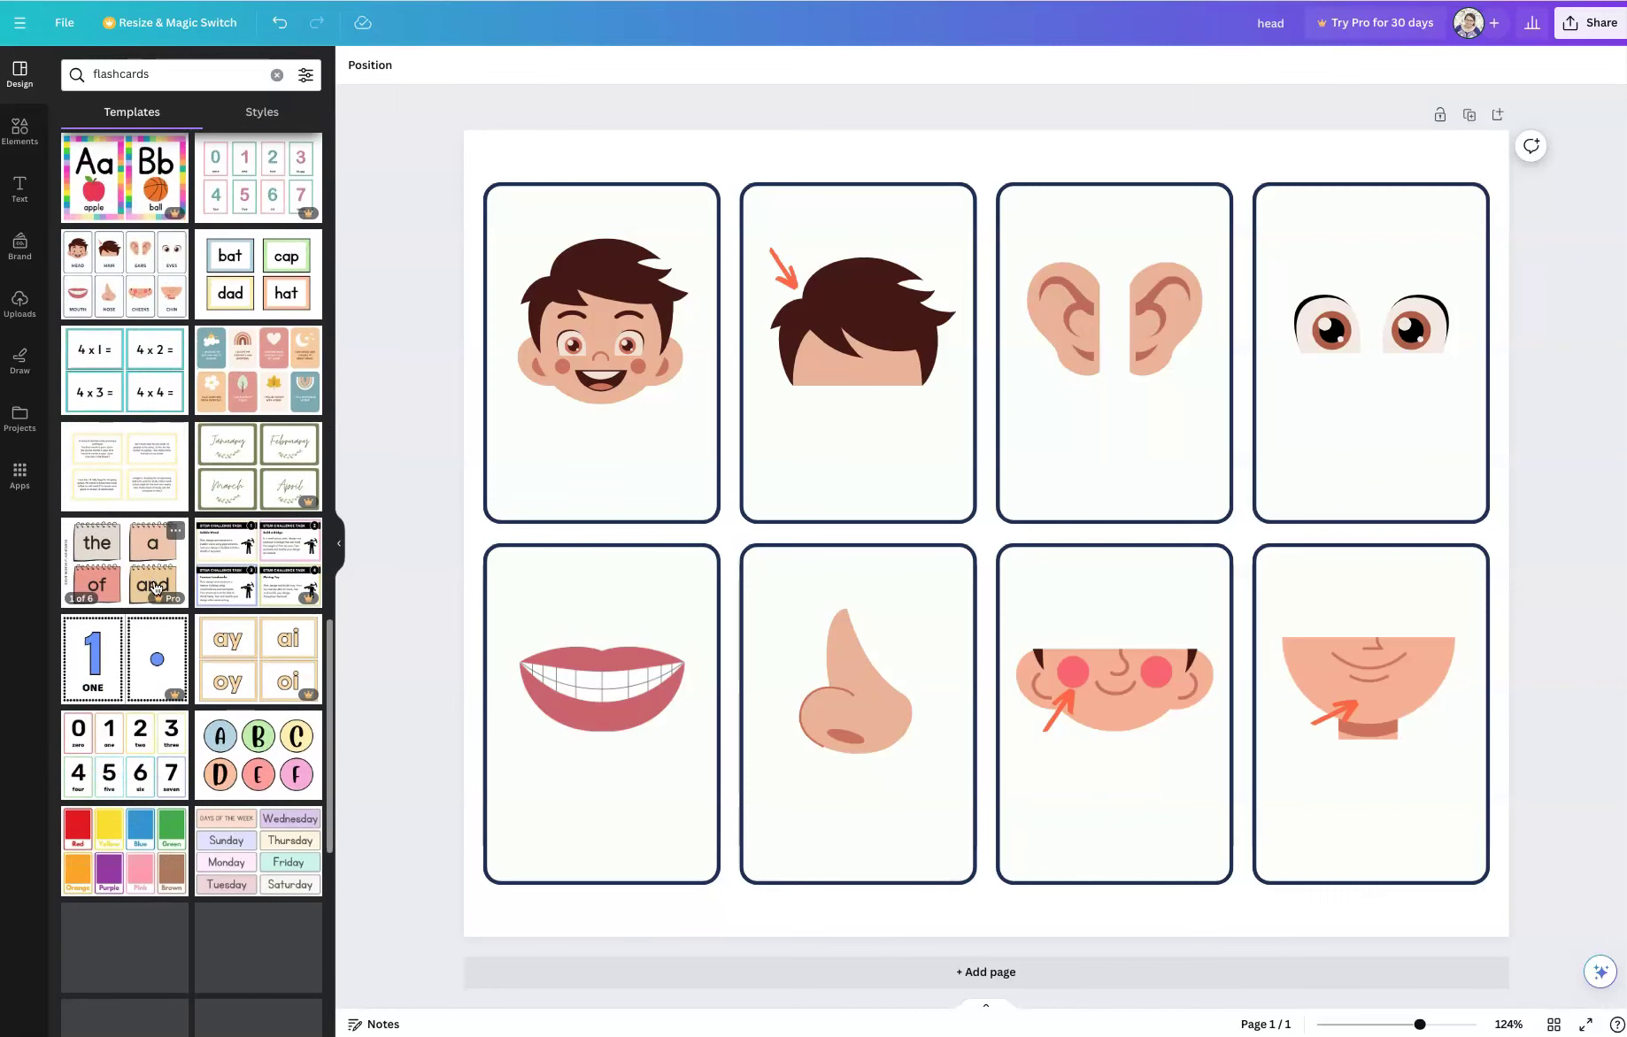
click(128, 741)
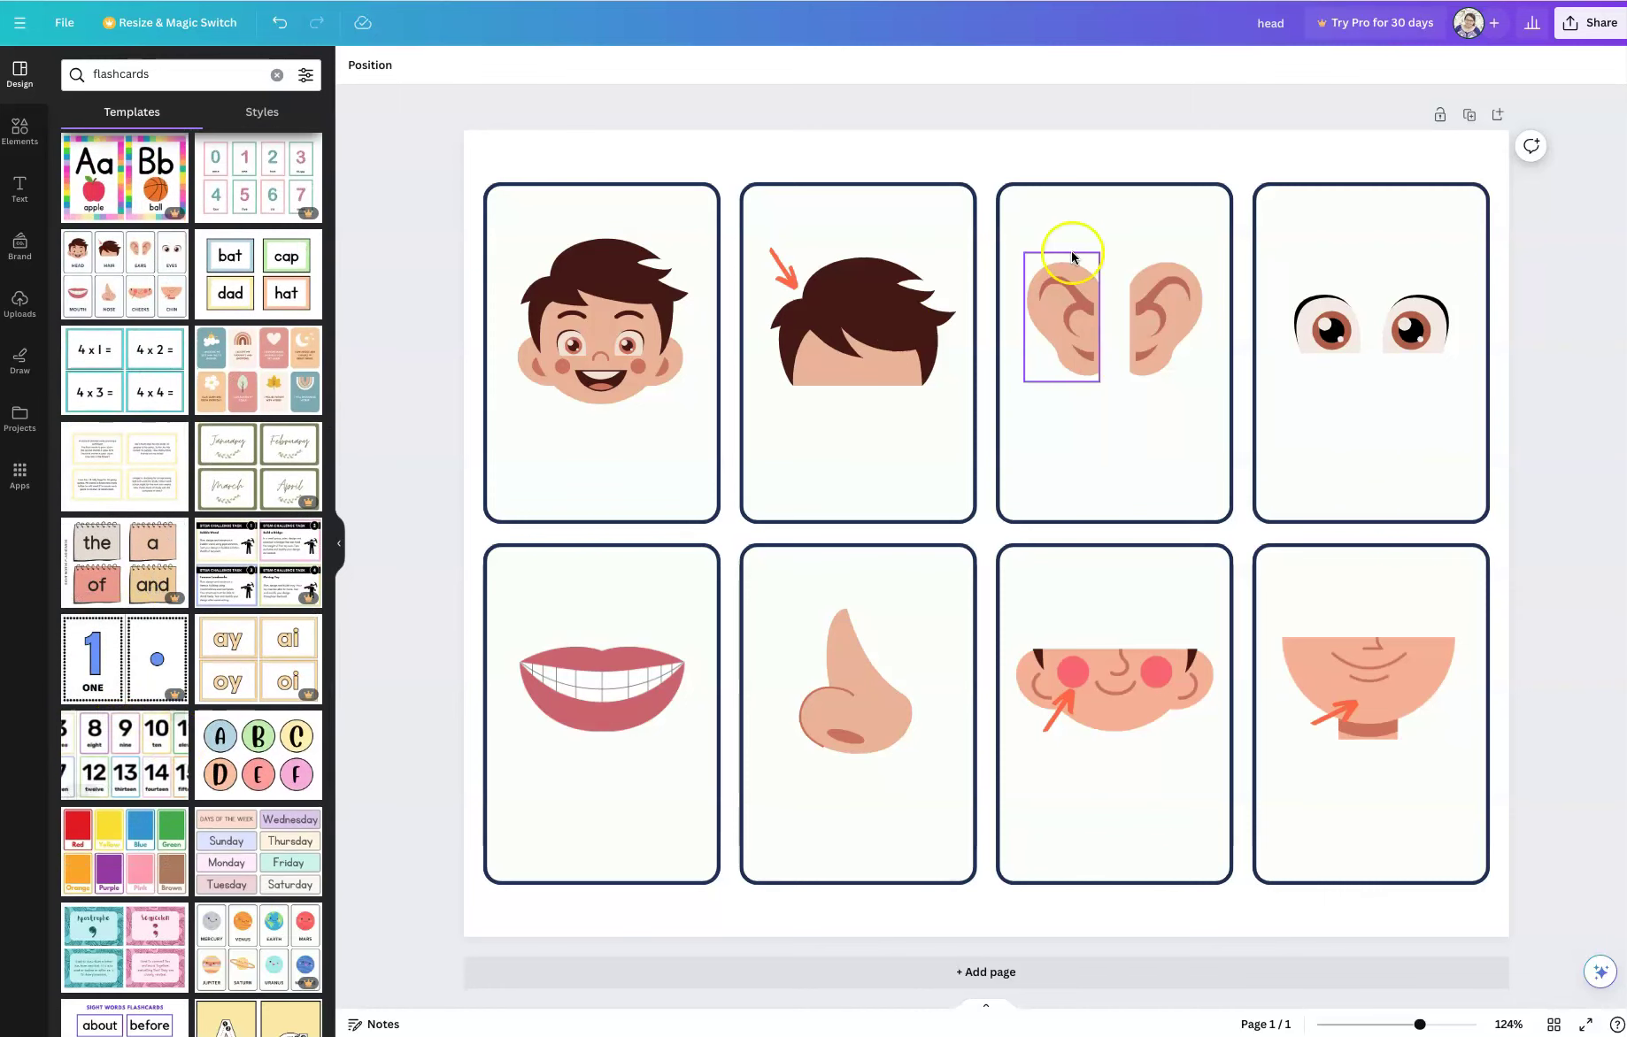
Step: Add a second page and apply the Number Simple Black Flashcard Sheets first page to it
click(1498, 118)
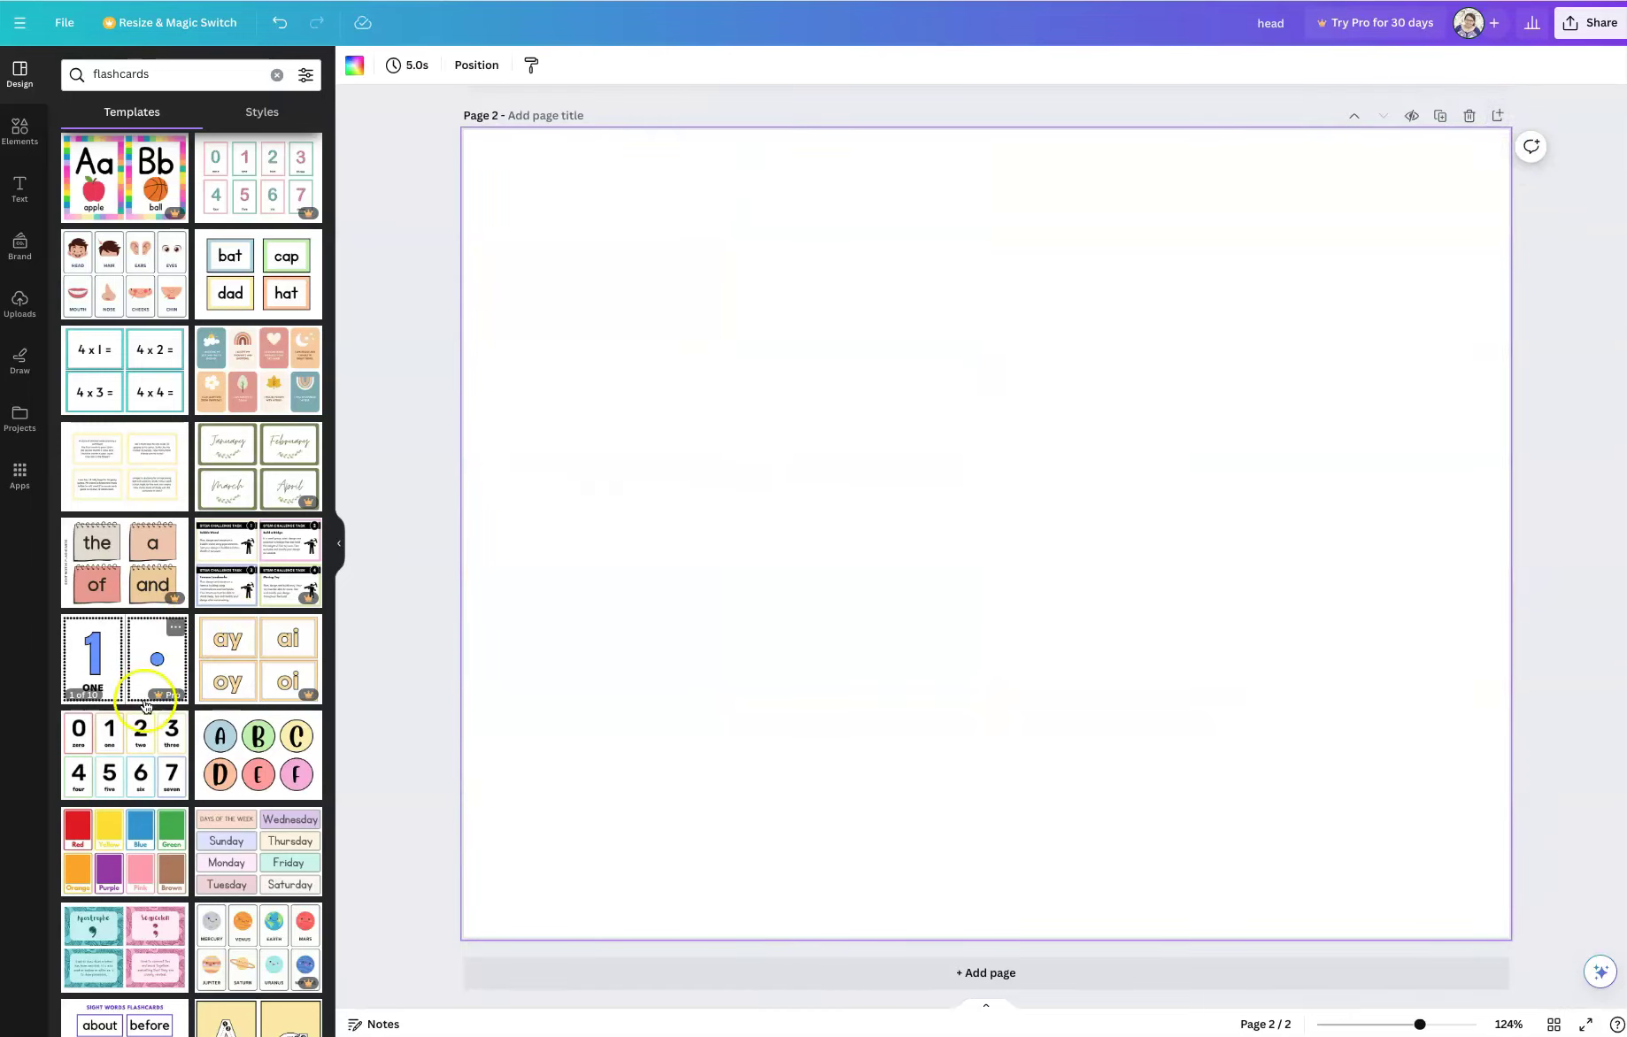
click(1378, 207)
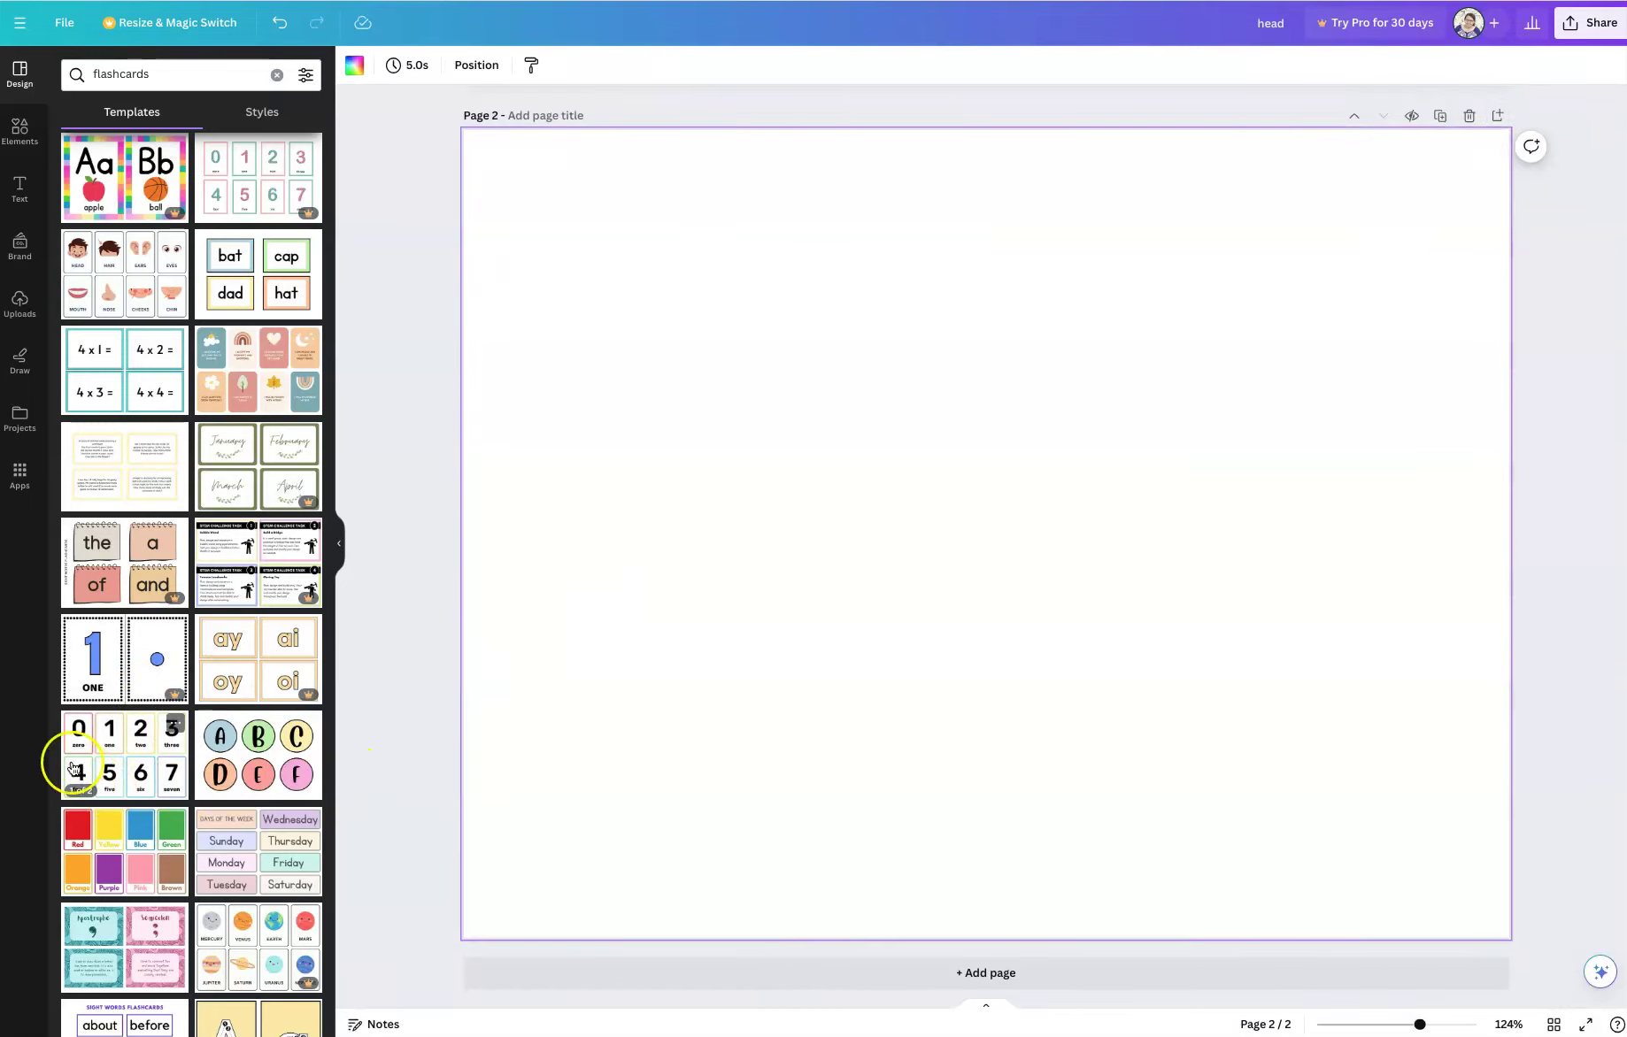
click(111, 753)
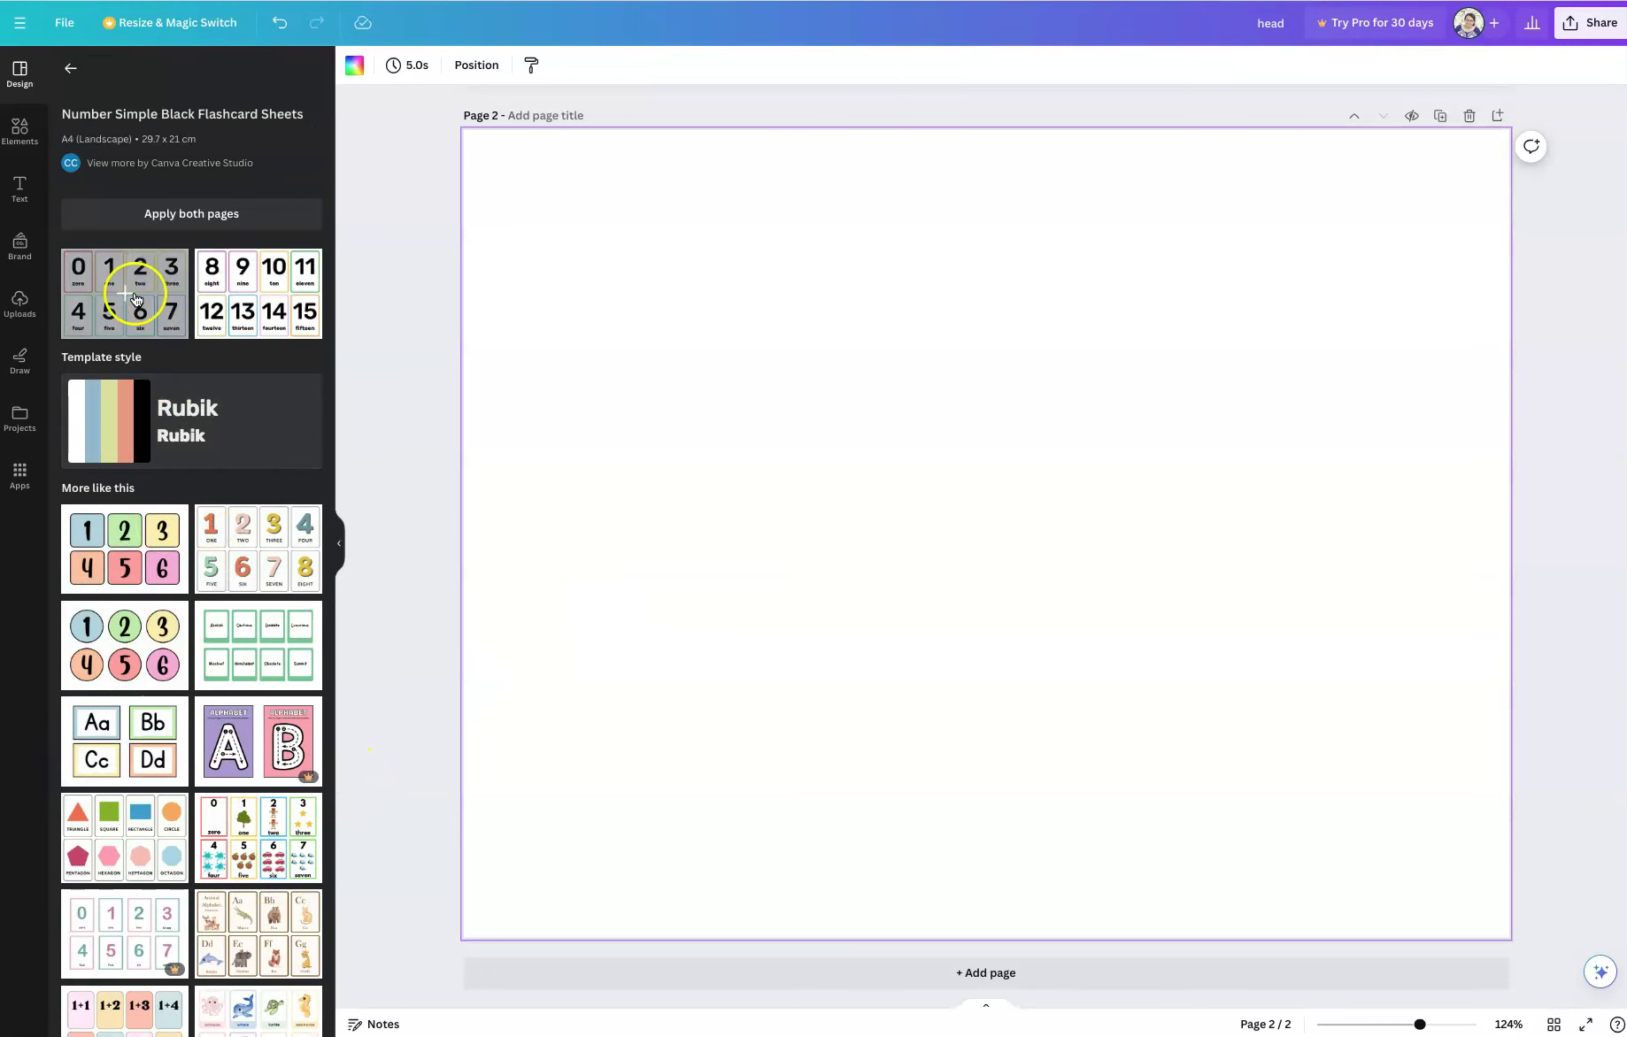
click(130, 291)
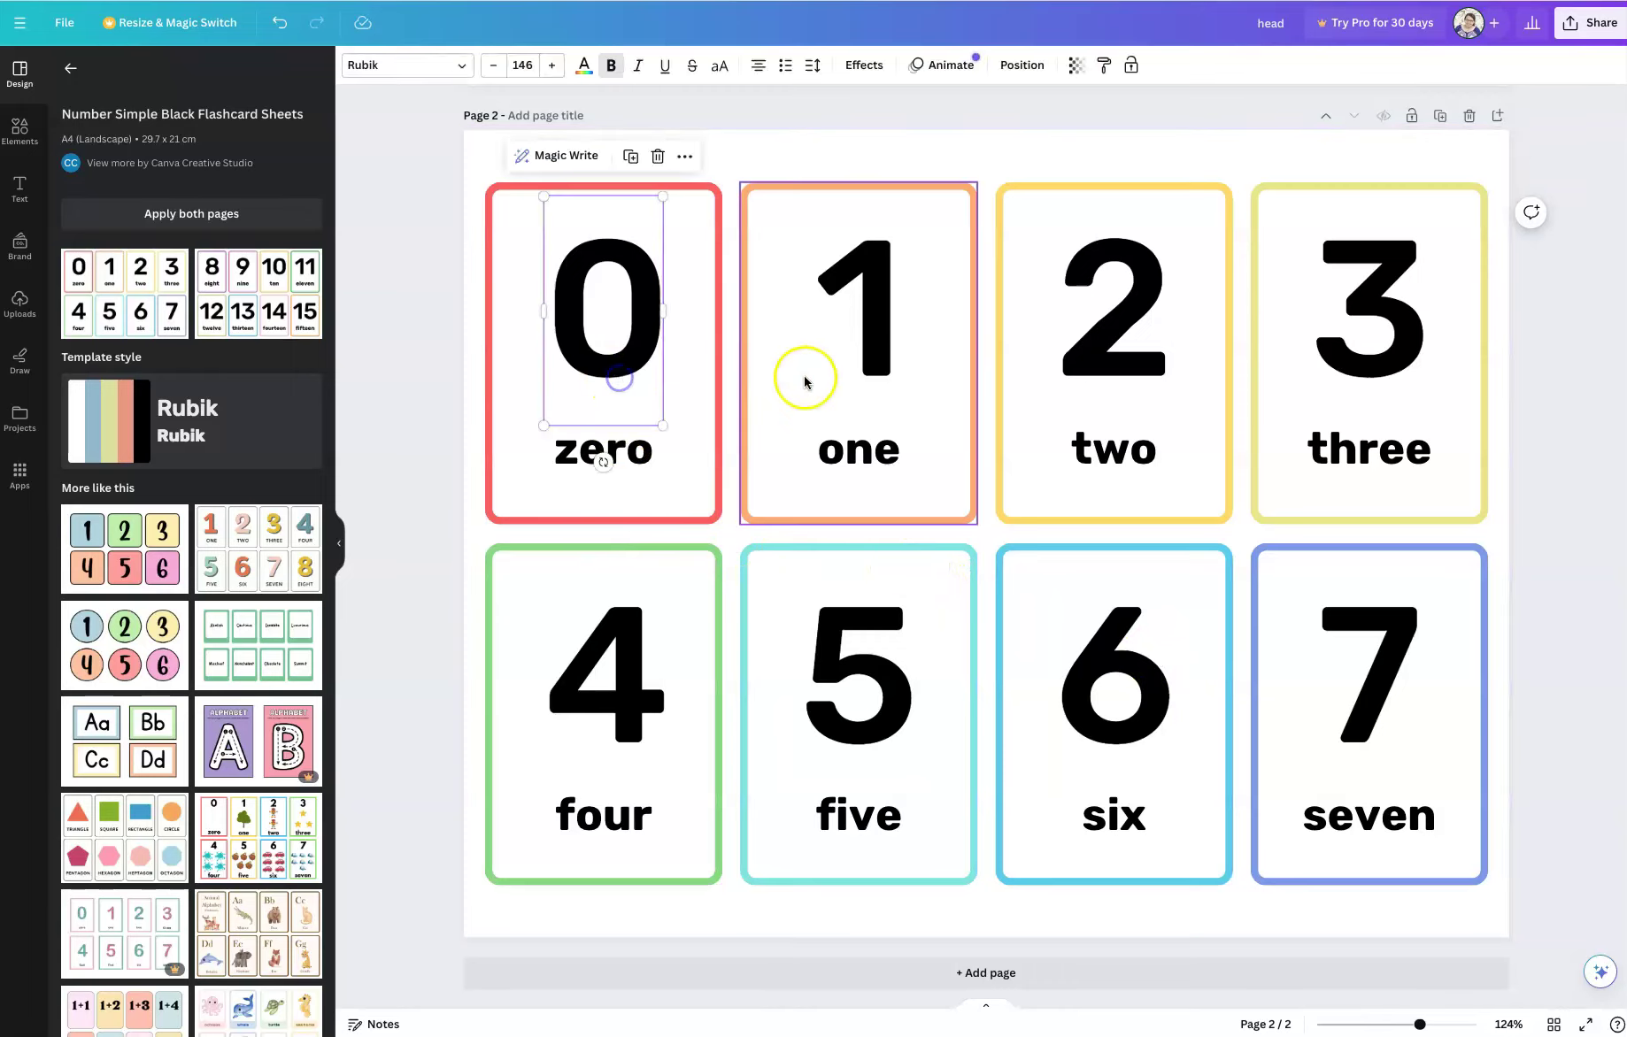
Step: Delete the big digits 0, 1, 2 and 3 from the top-row cards
click(619, 379)
key(Delete)
click(859, 354)
key(Delete)
click(1094, 345)
key(Delete)
click(1354, 352)
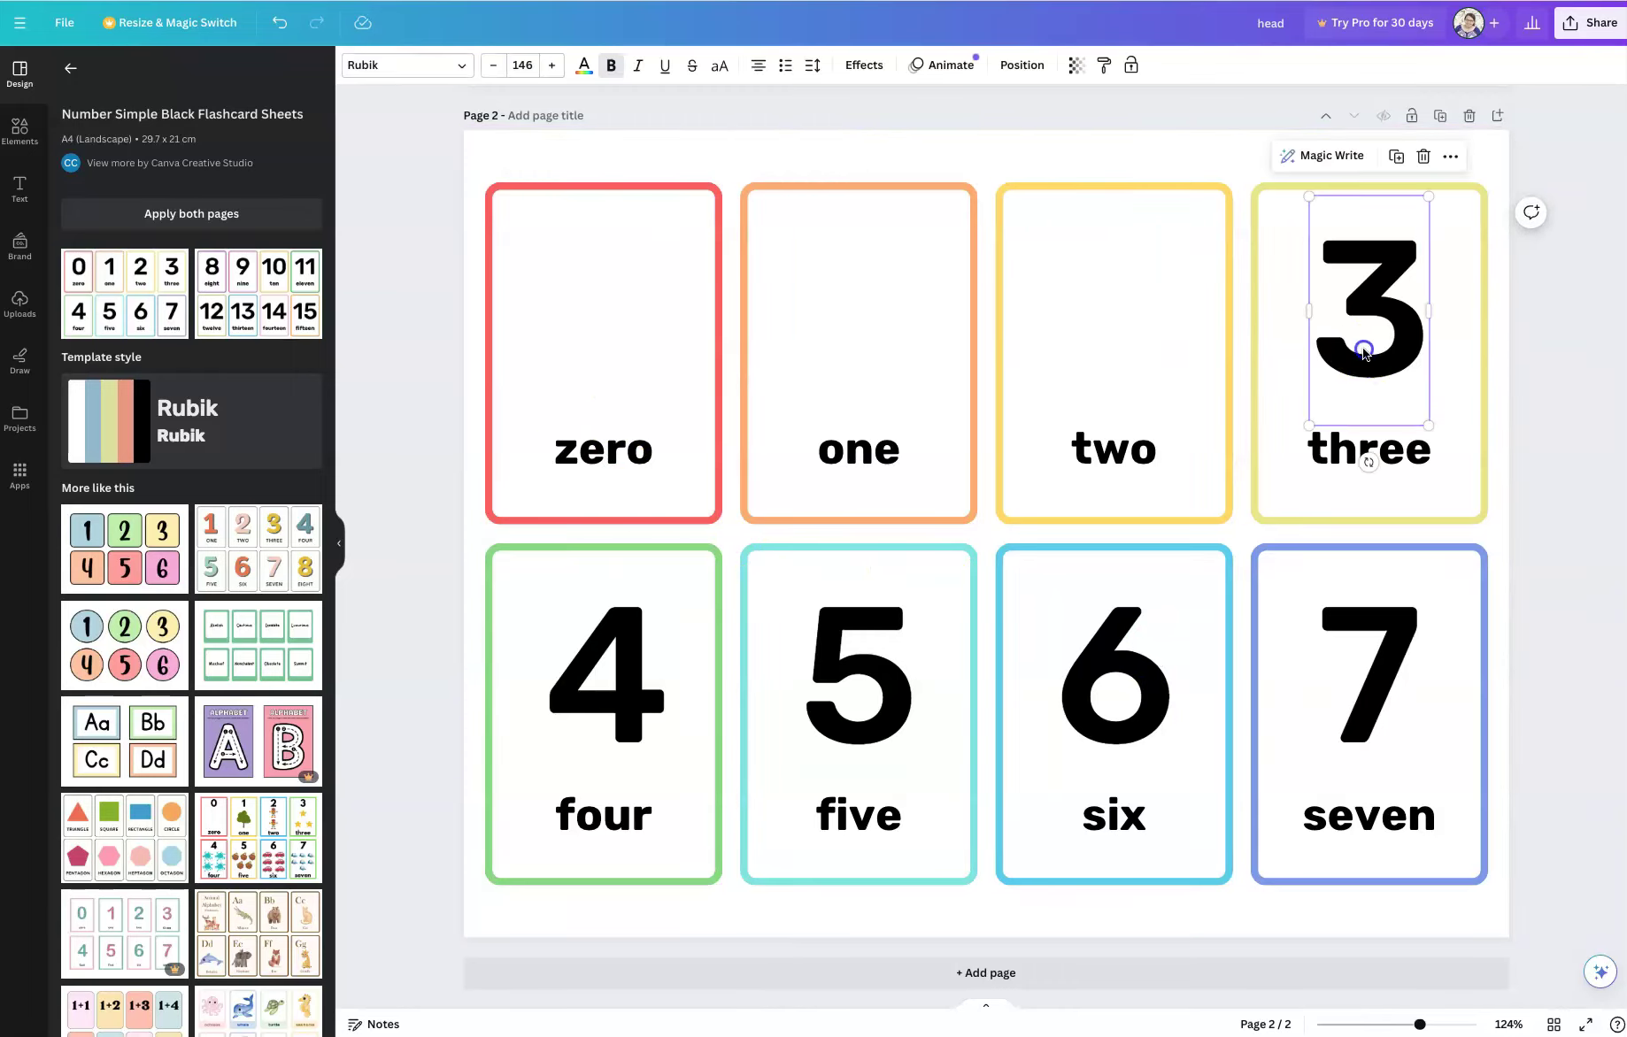
key(Delete)
Step: Delete the big digits 4, 5, 6 and 7 from the bottom-row cards
click(637, 663)
key(Delete)
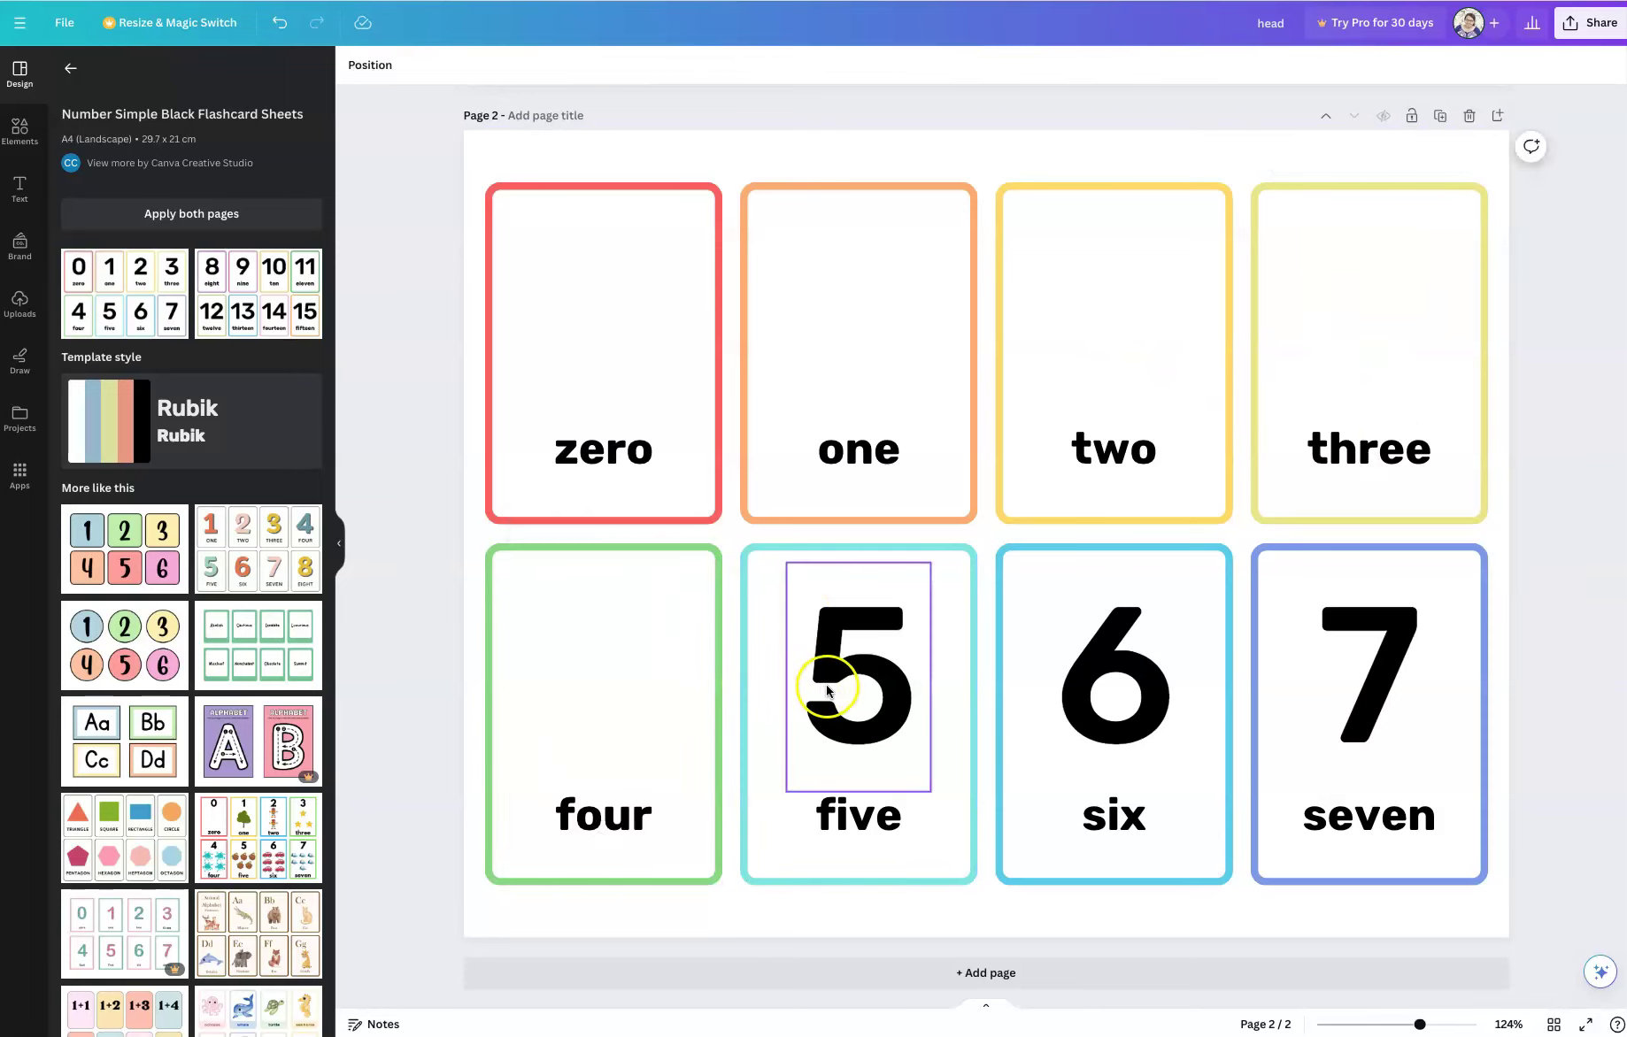
click(834, 684)
key(Delete)
click(1082, 689)
key(Delete)
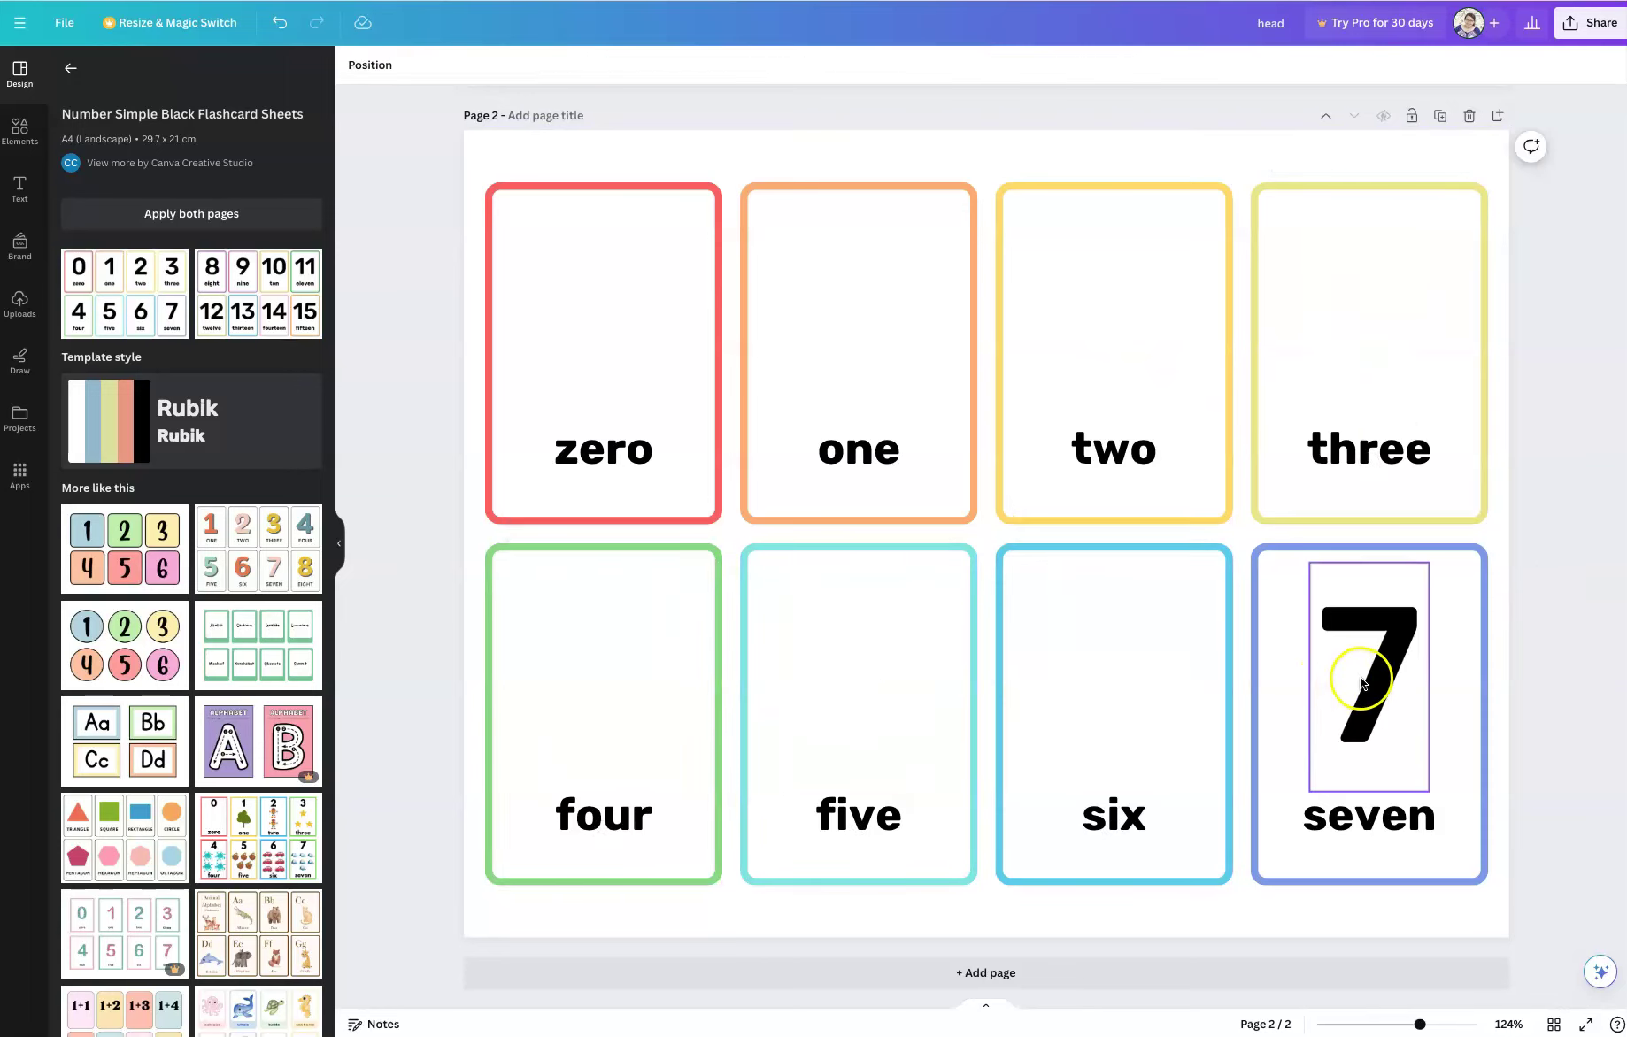
click(1339, 679)
key(Delete)
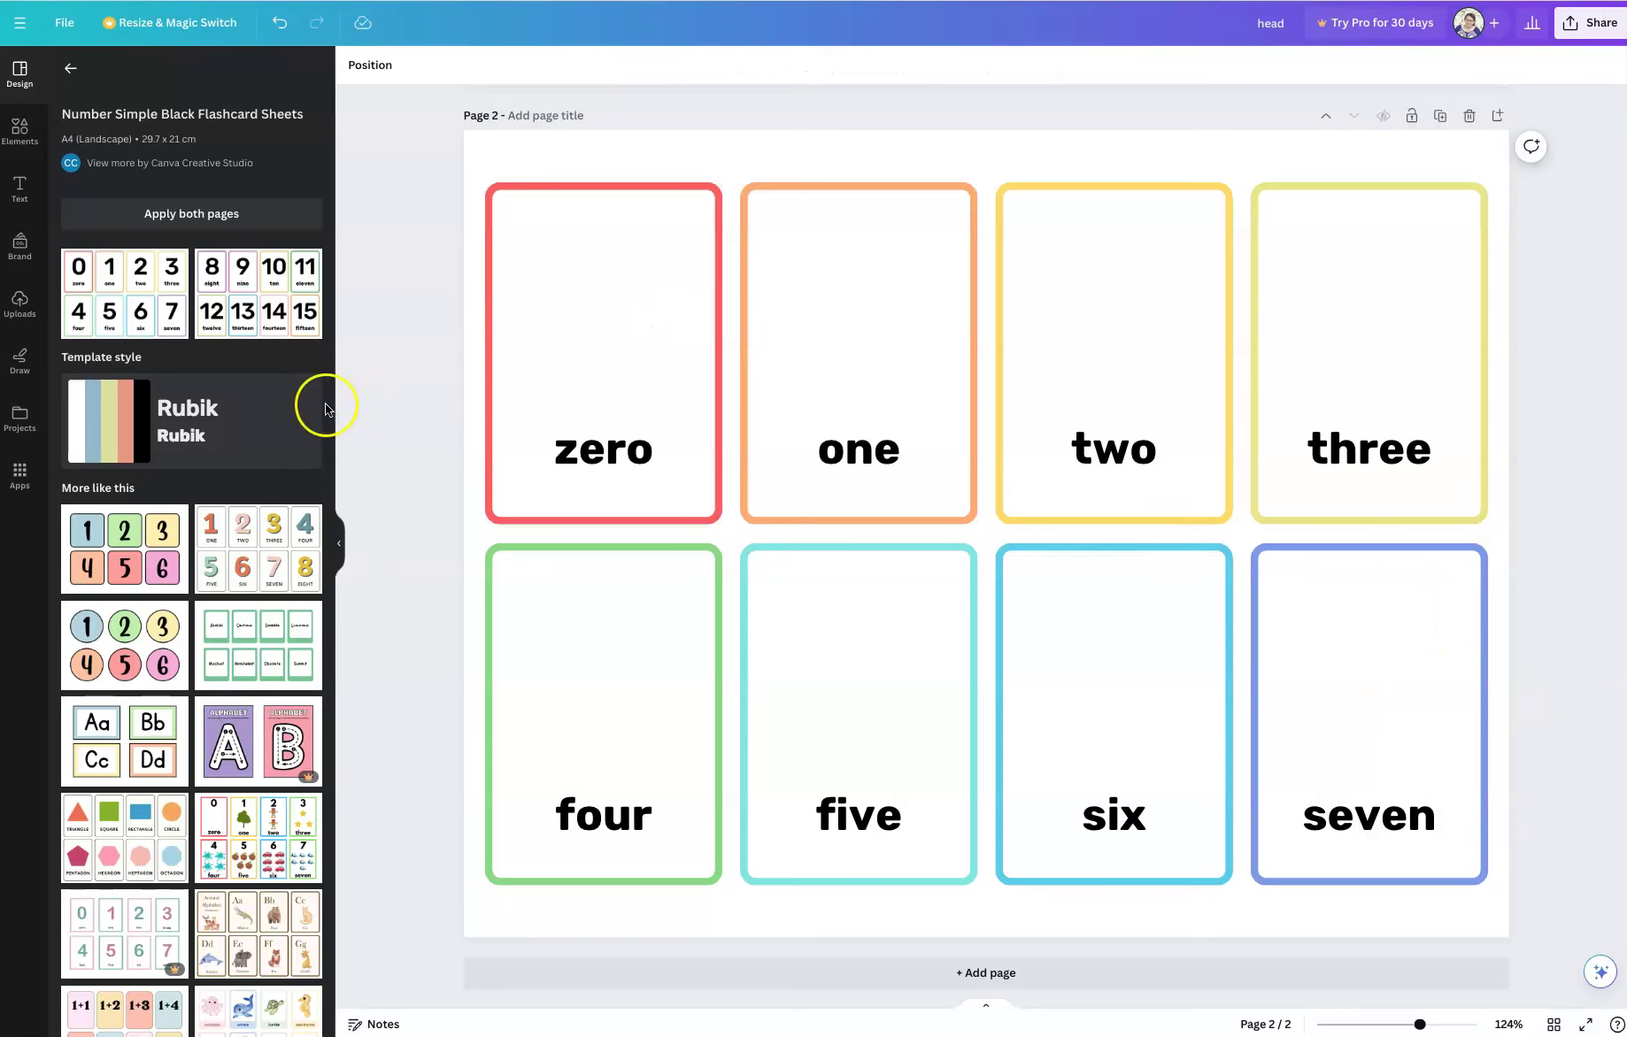
Step: Search Elements for cat graphics and add the calico cat to the page
click(19, 130)
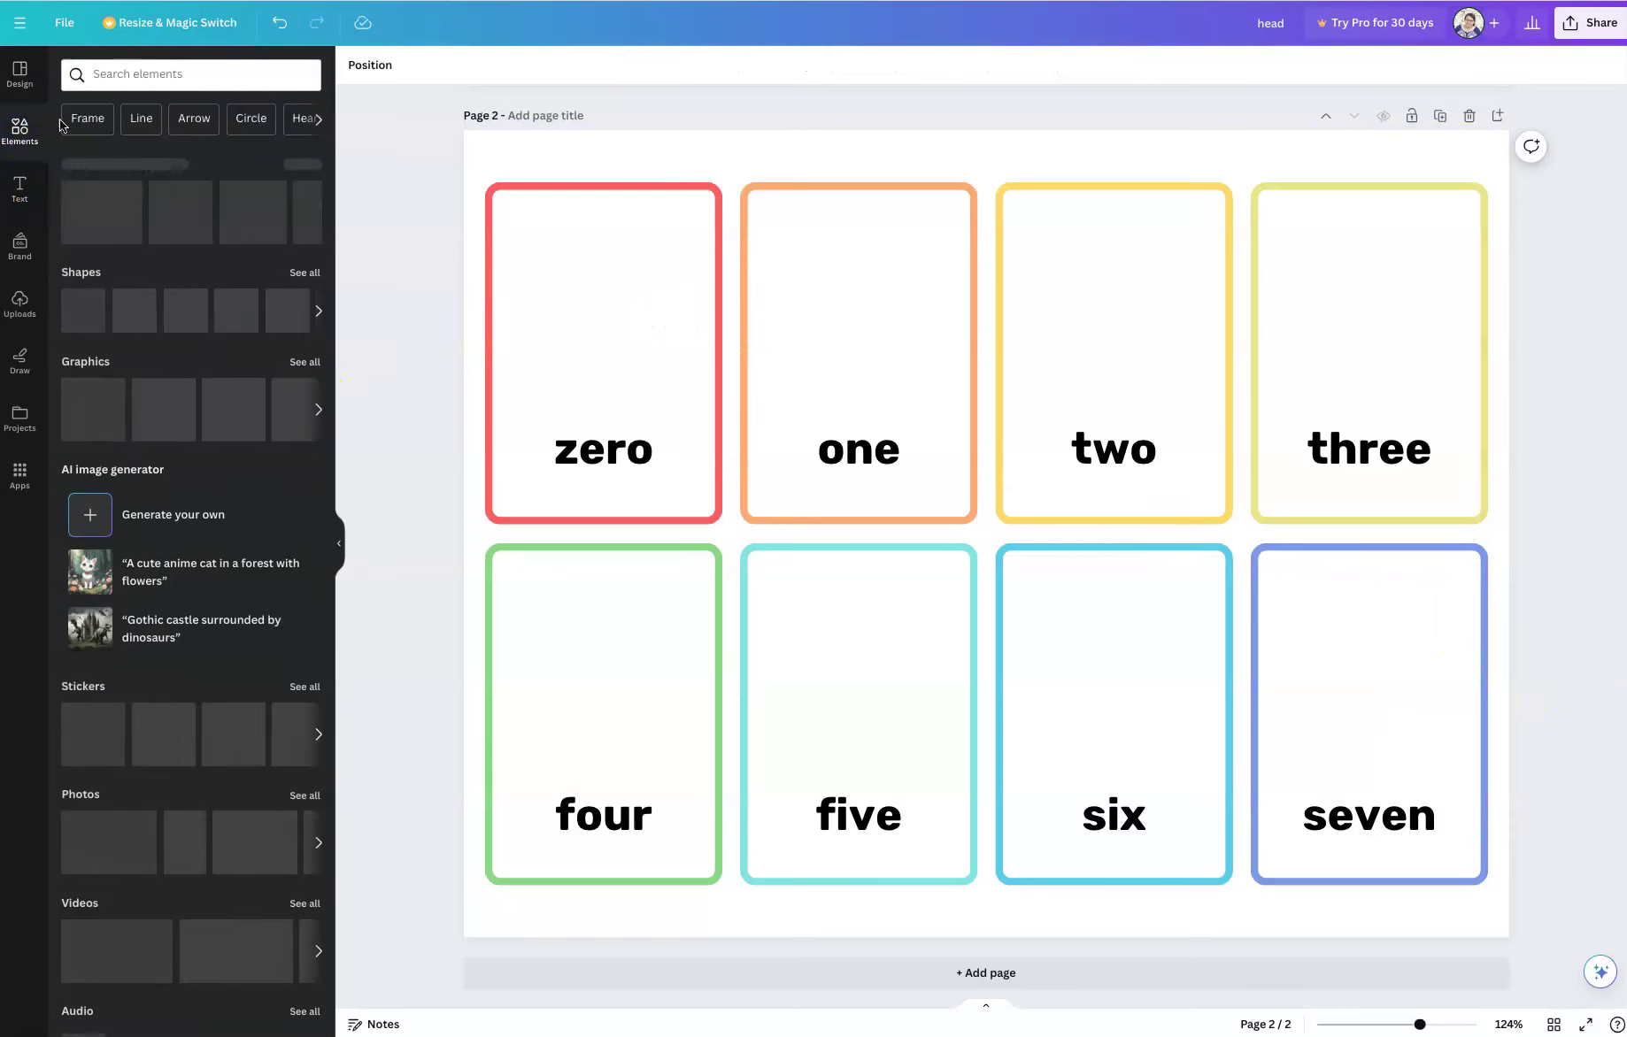
click(128, 75)
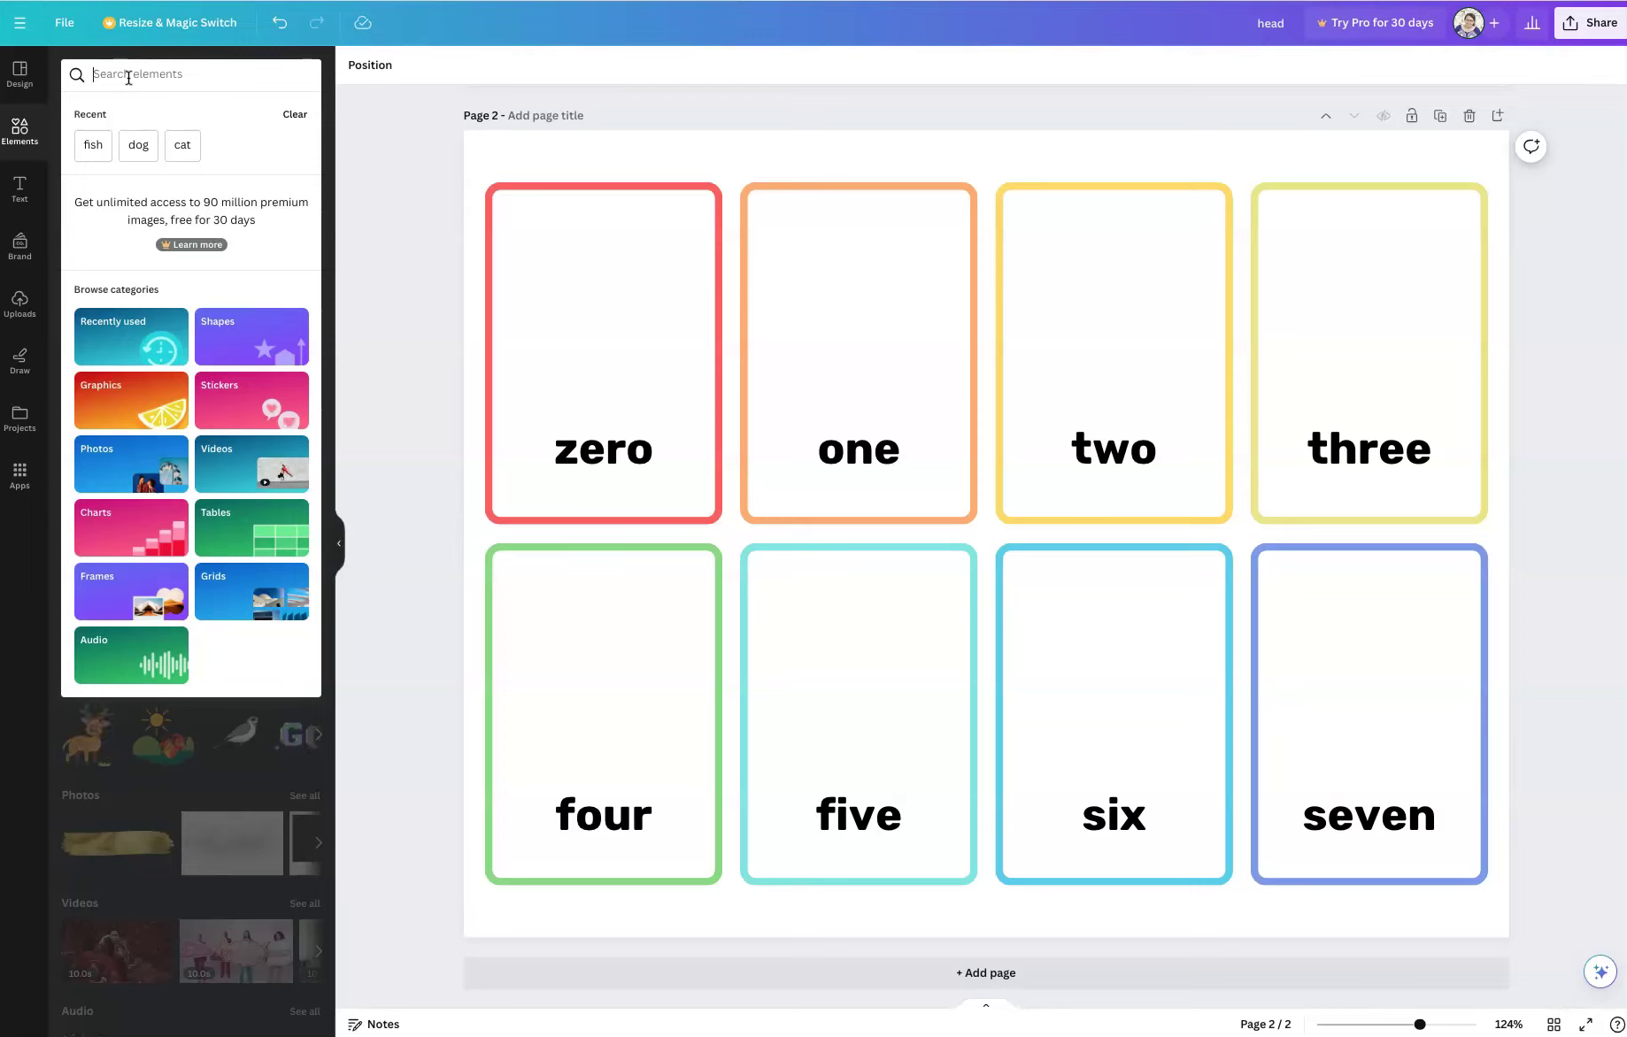
text(cat)
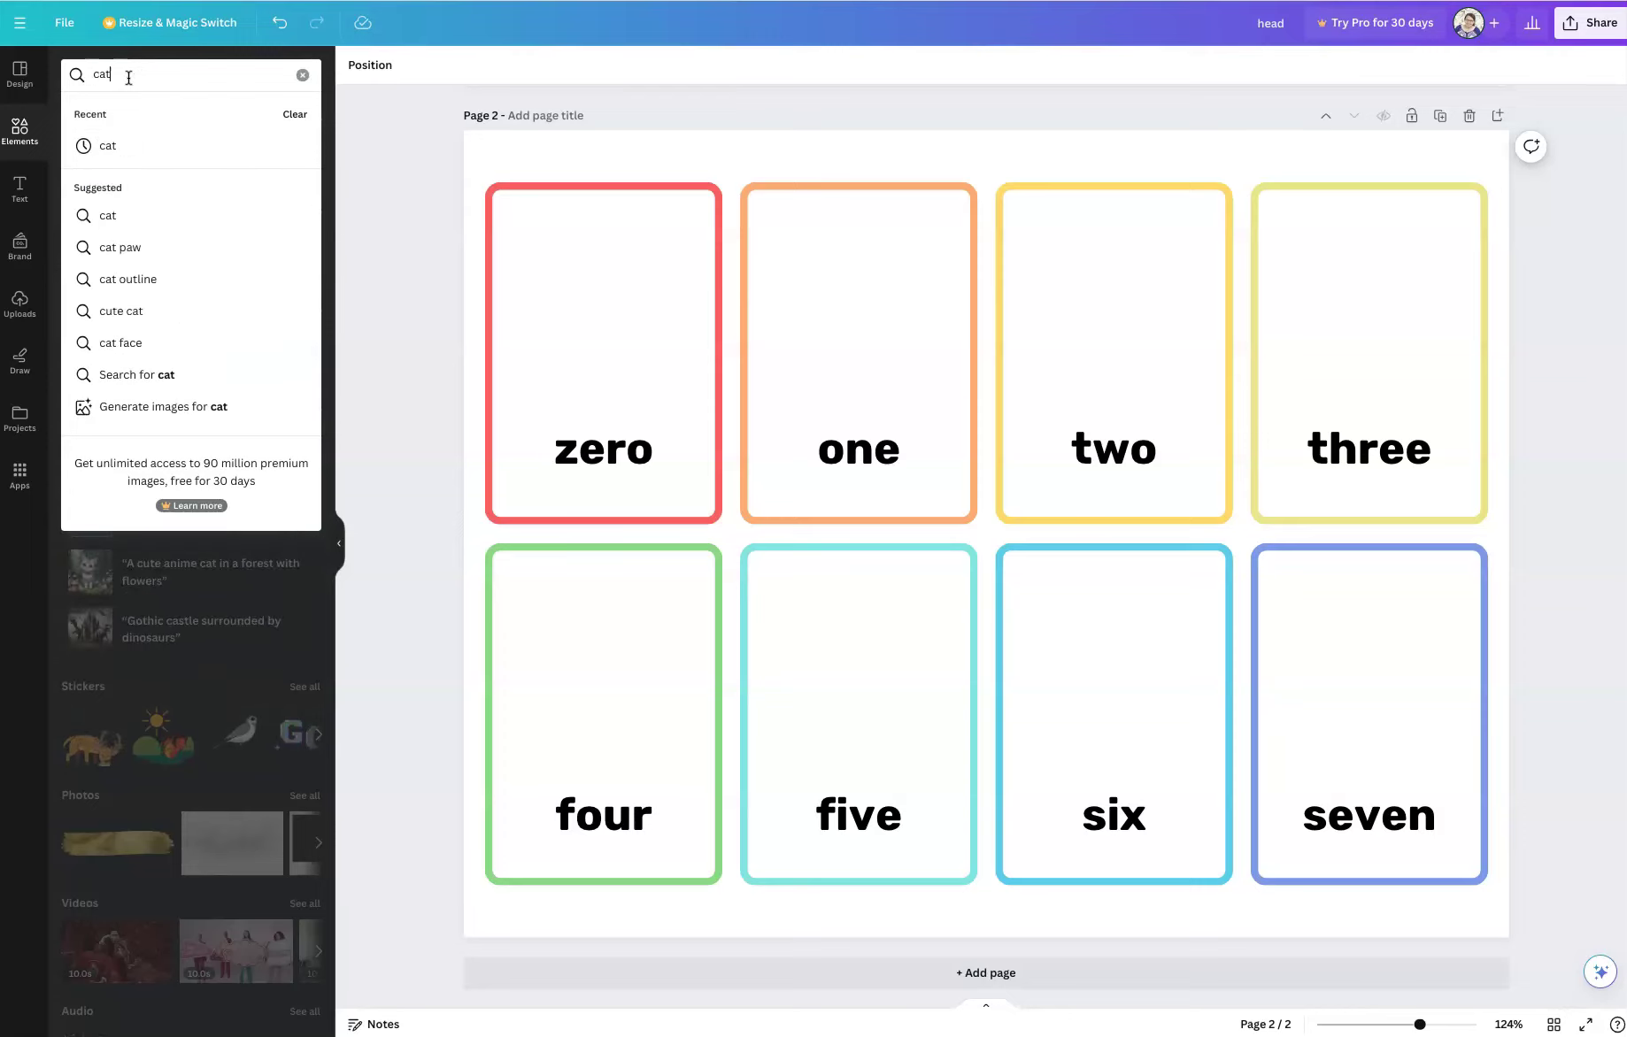
key(Return)
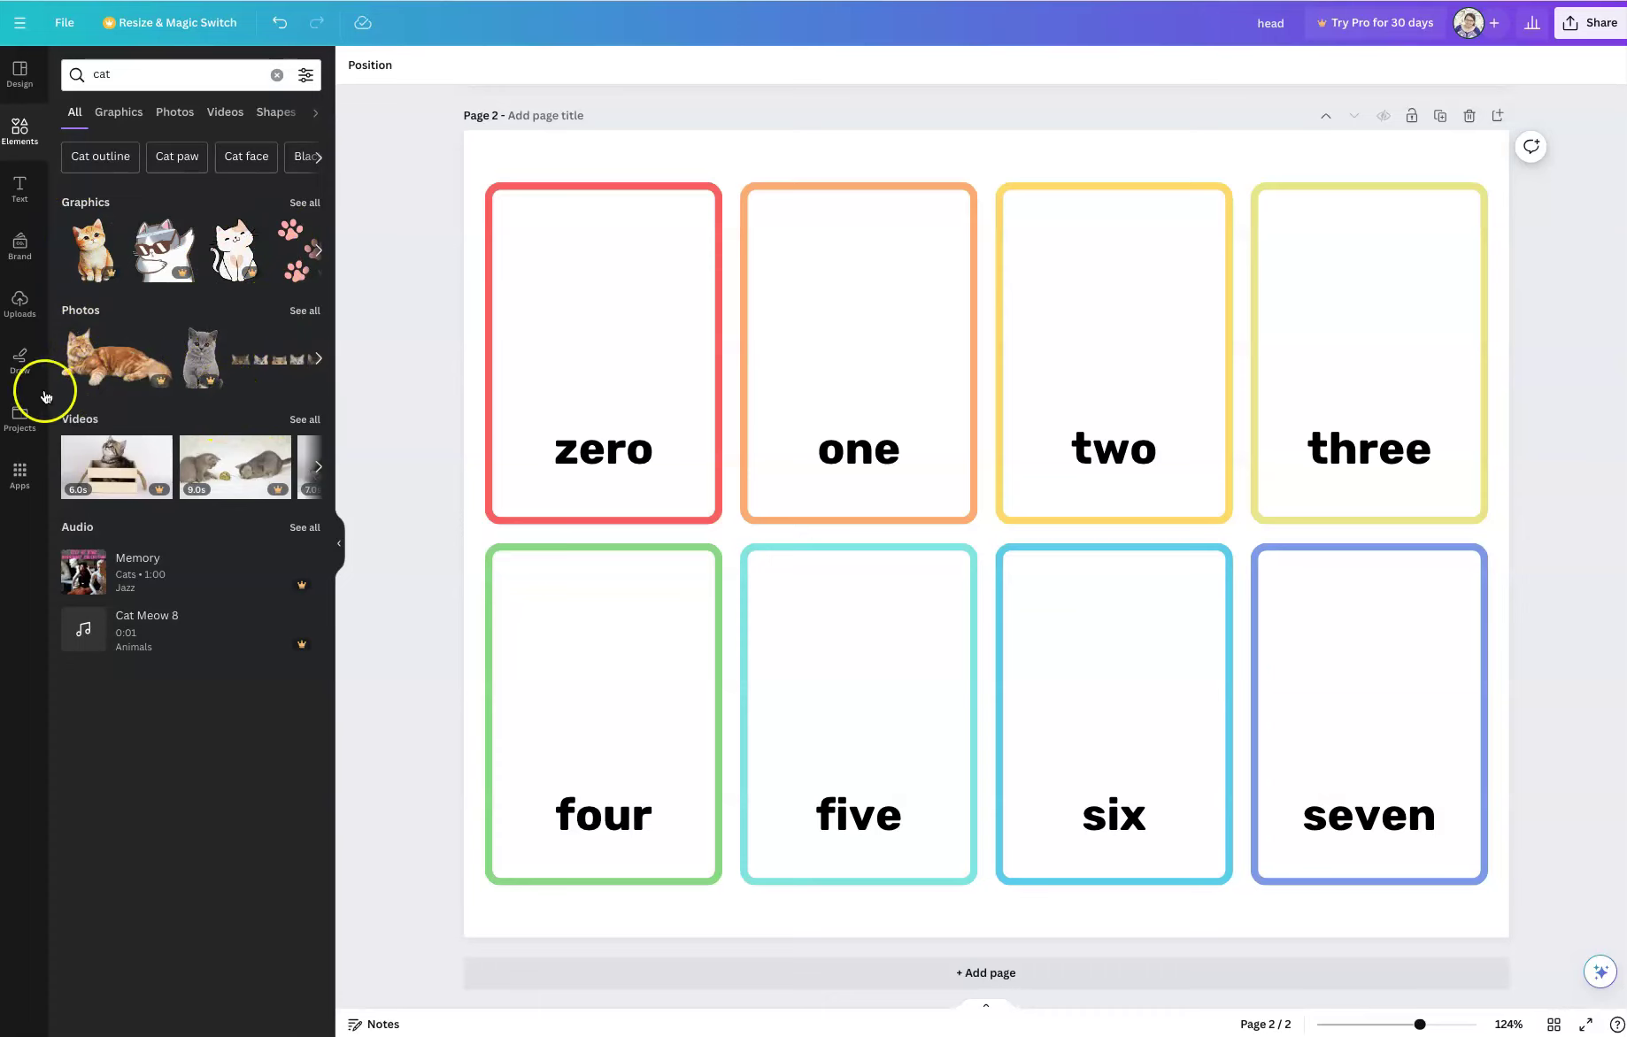
click(311, 205)
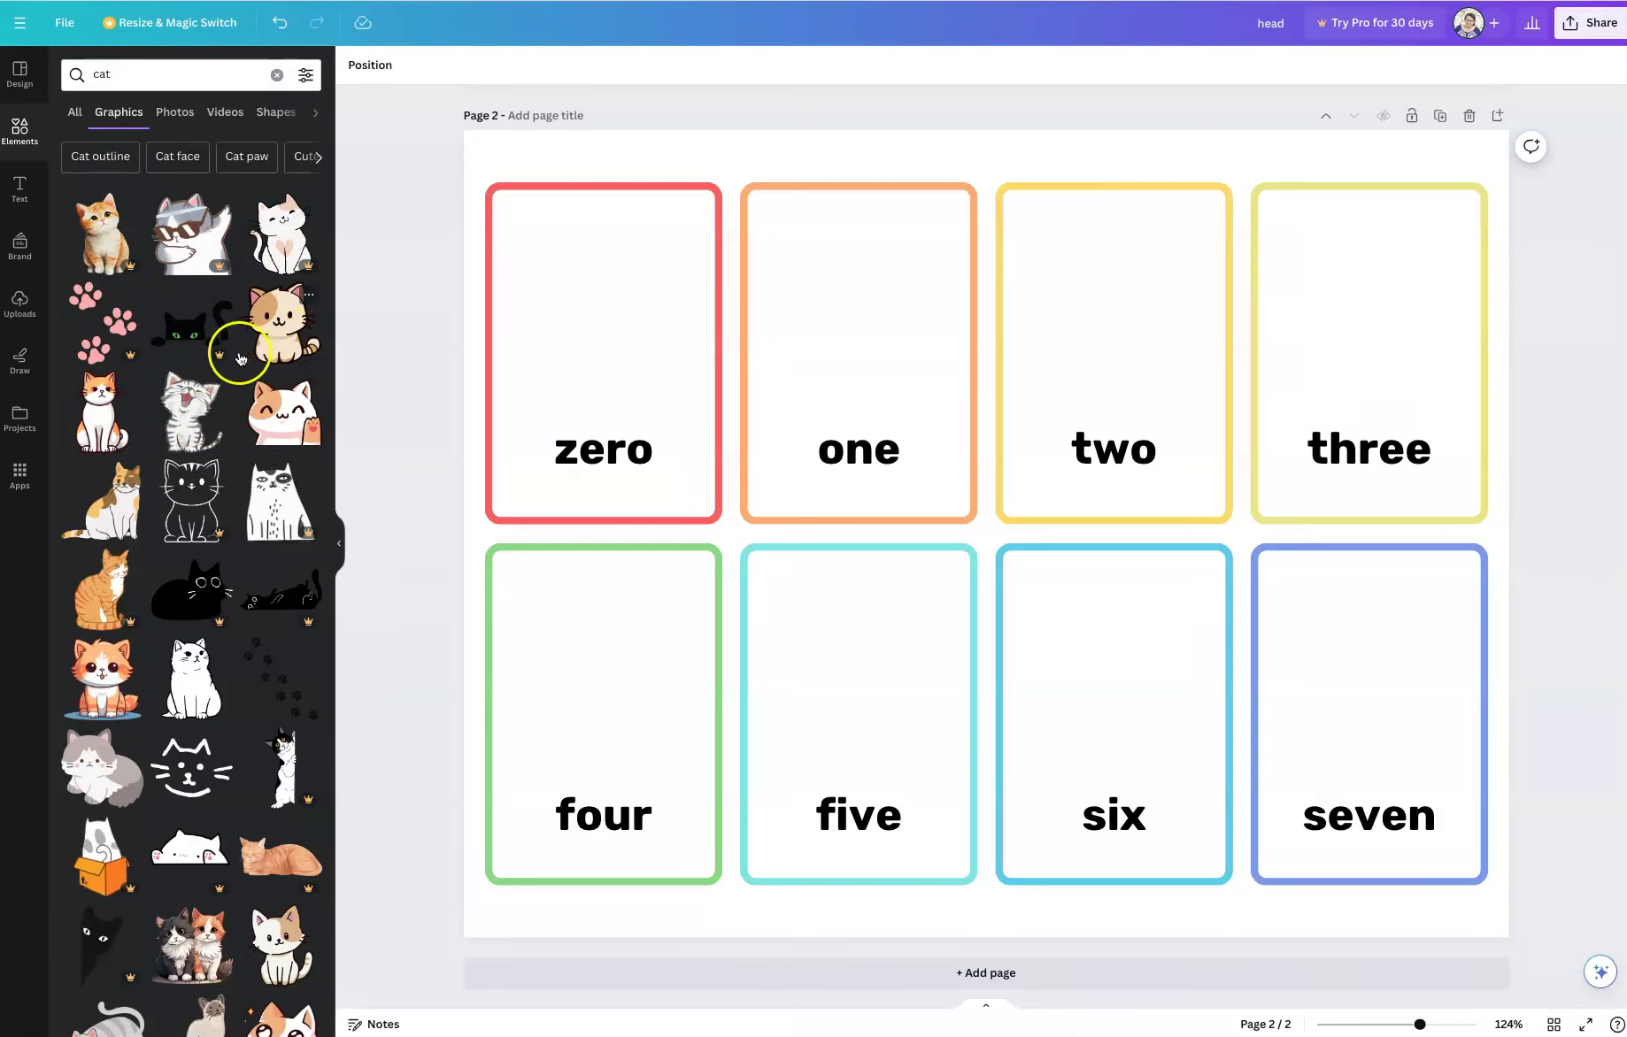
click(304, 332)
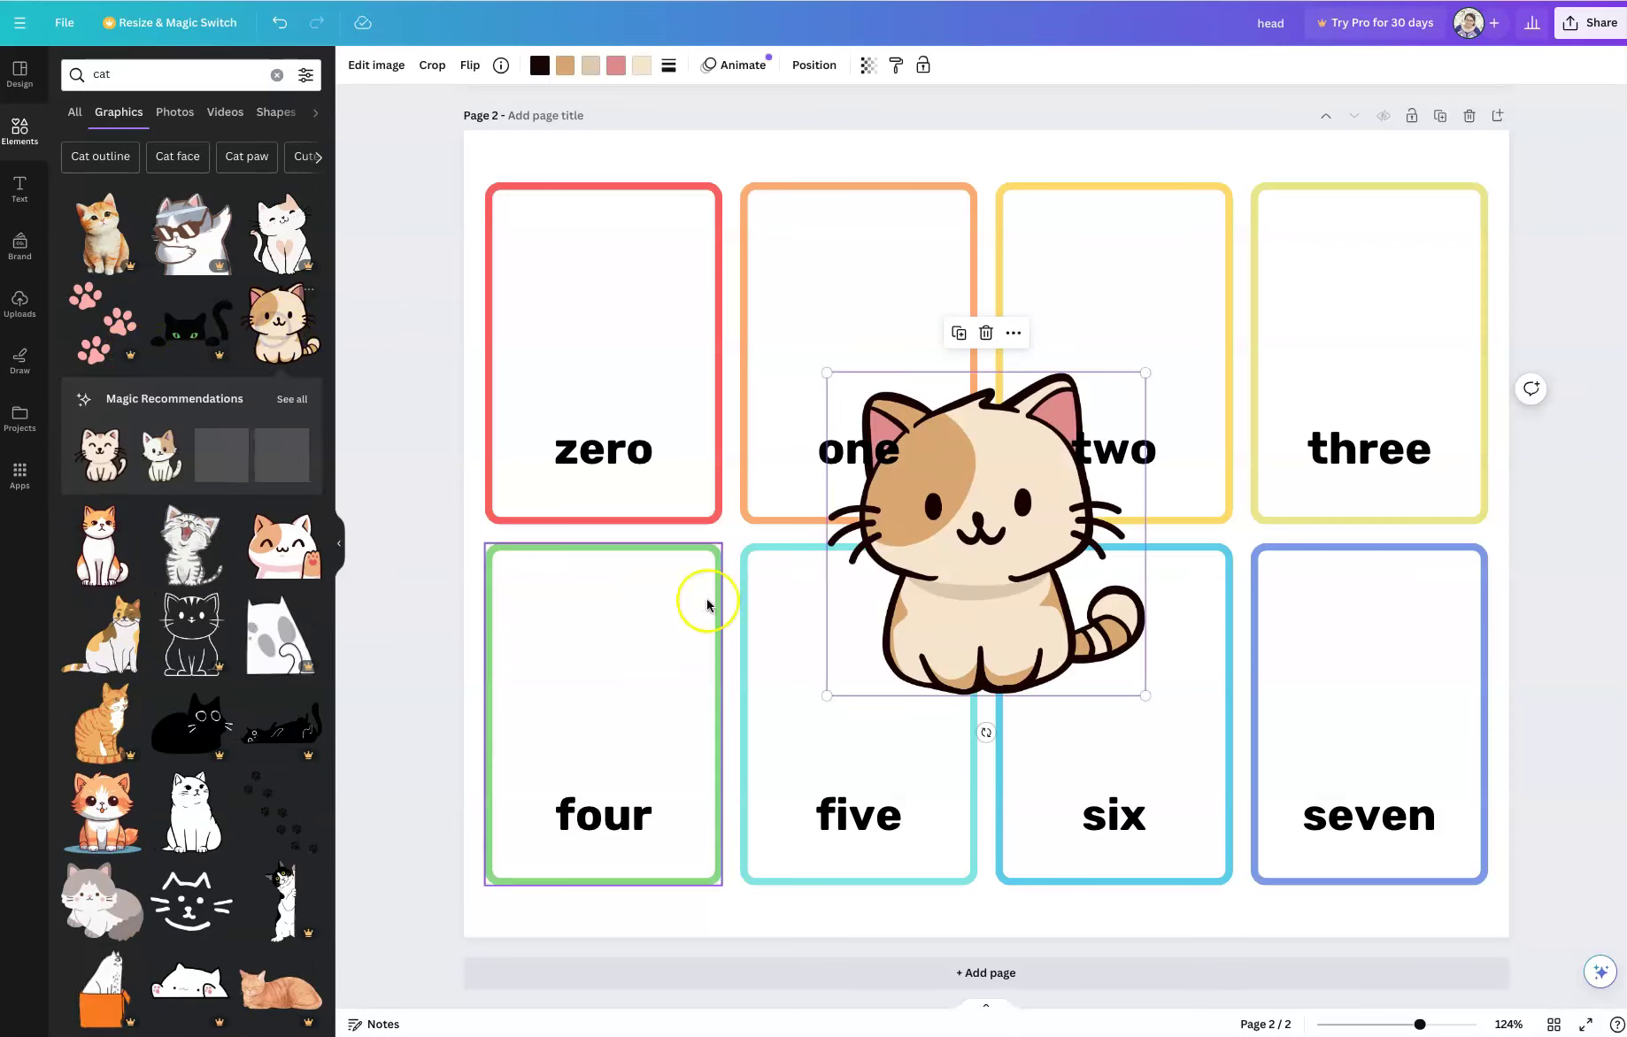
Step: Move the cat into the red zero card and shrink it to sit above the word
drag(1024, 610, 648, 383)
drag(824, 491, 691, 421)
drag(626, 236, 621, 272)
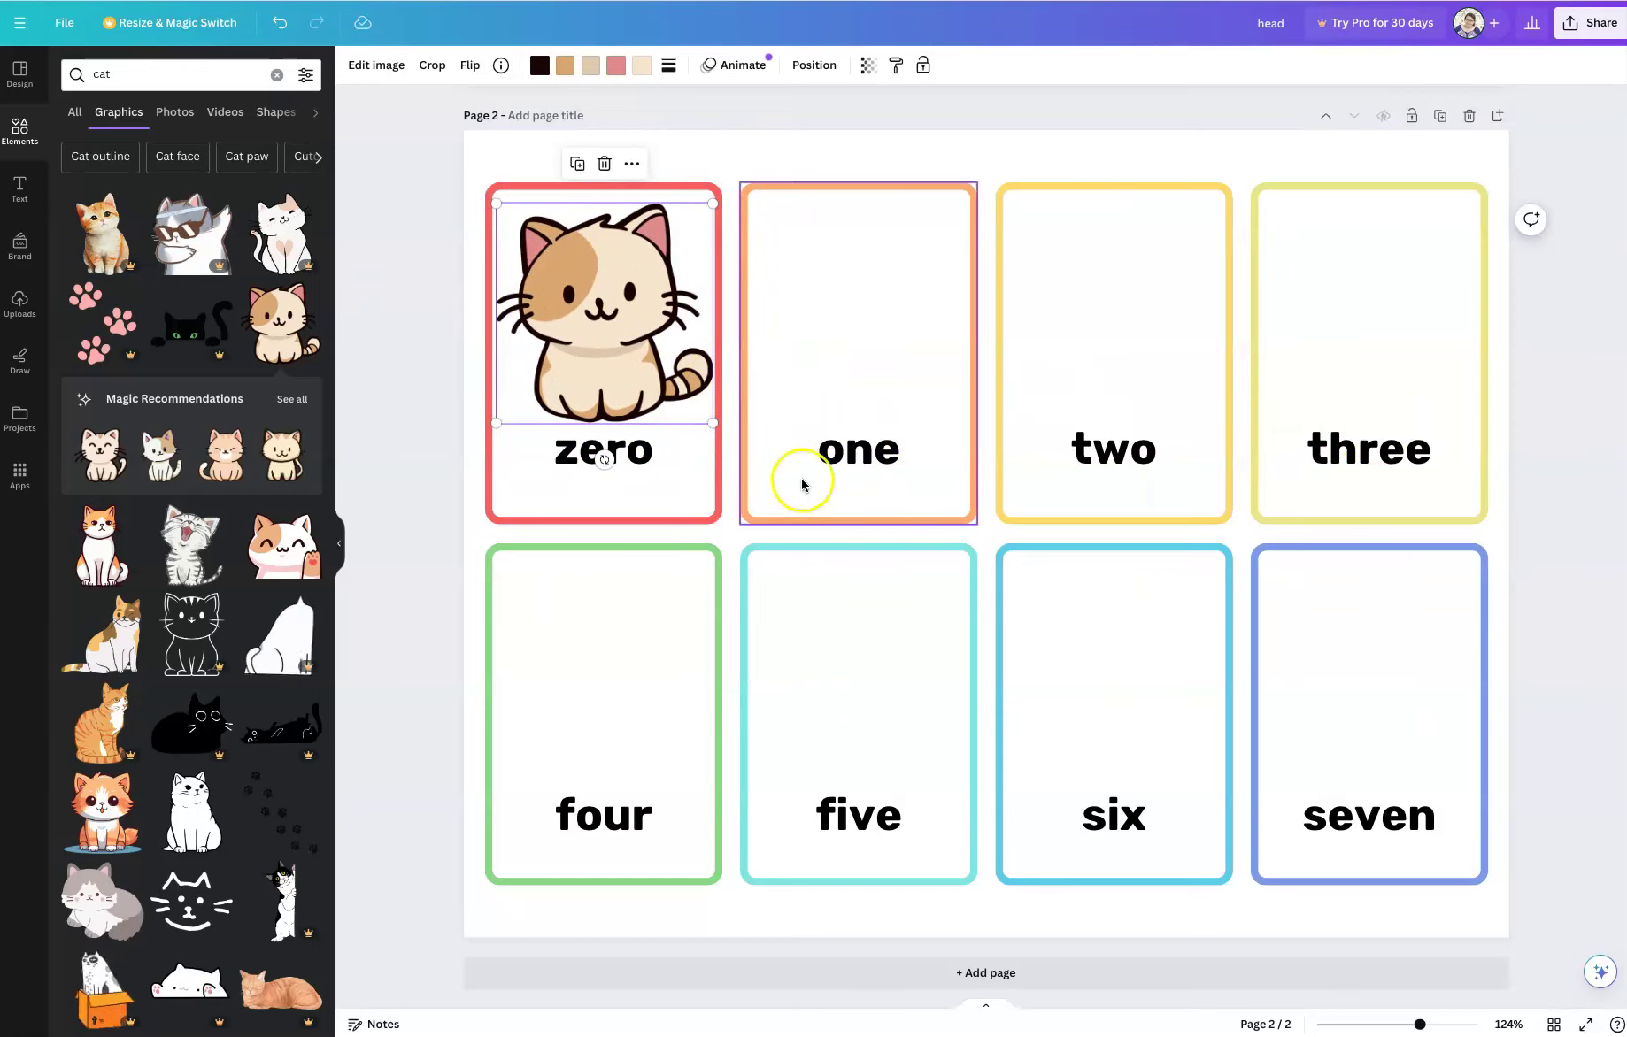
drag(713, 425, 692, 405)
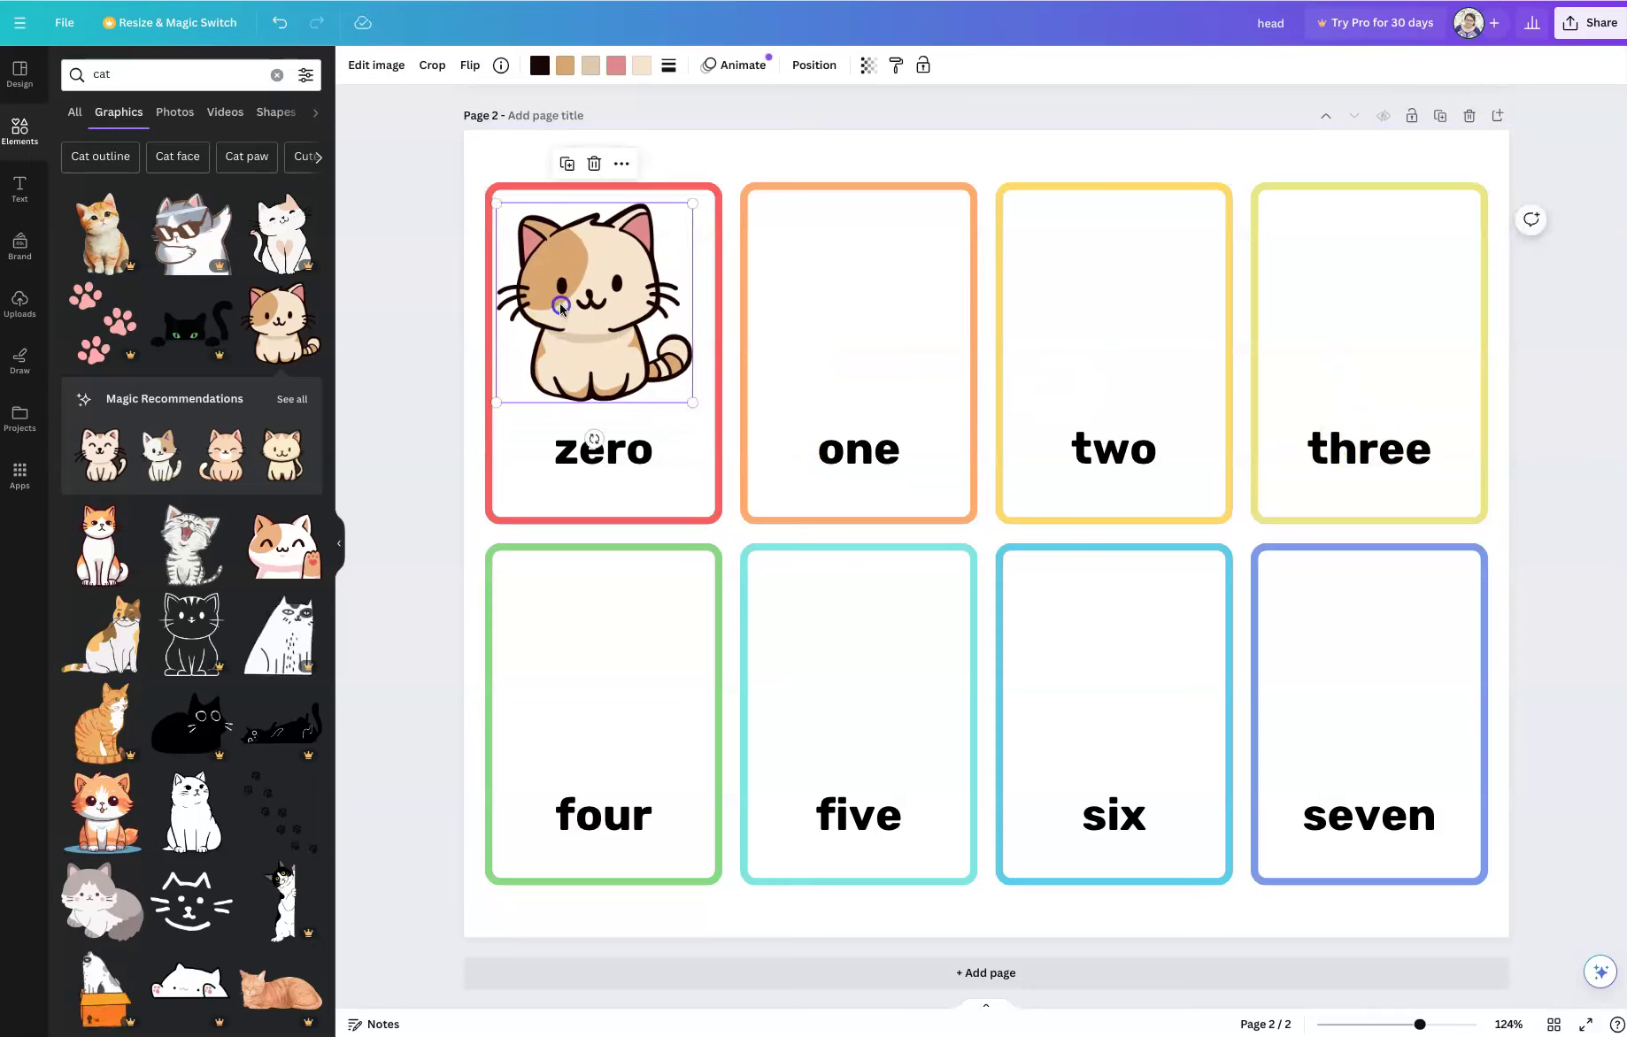
drag(622, 219, 631, 227)
click(731, 157)
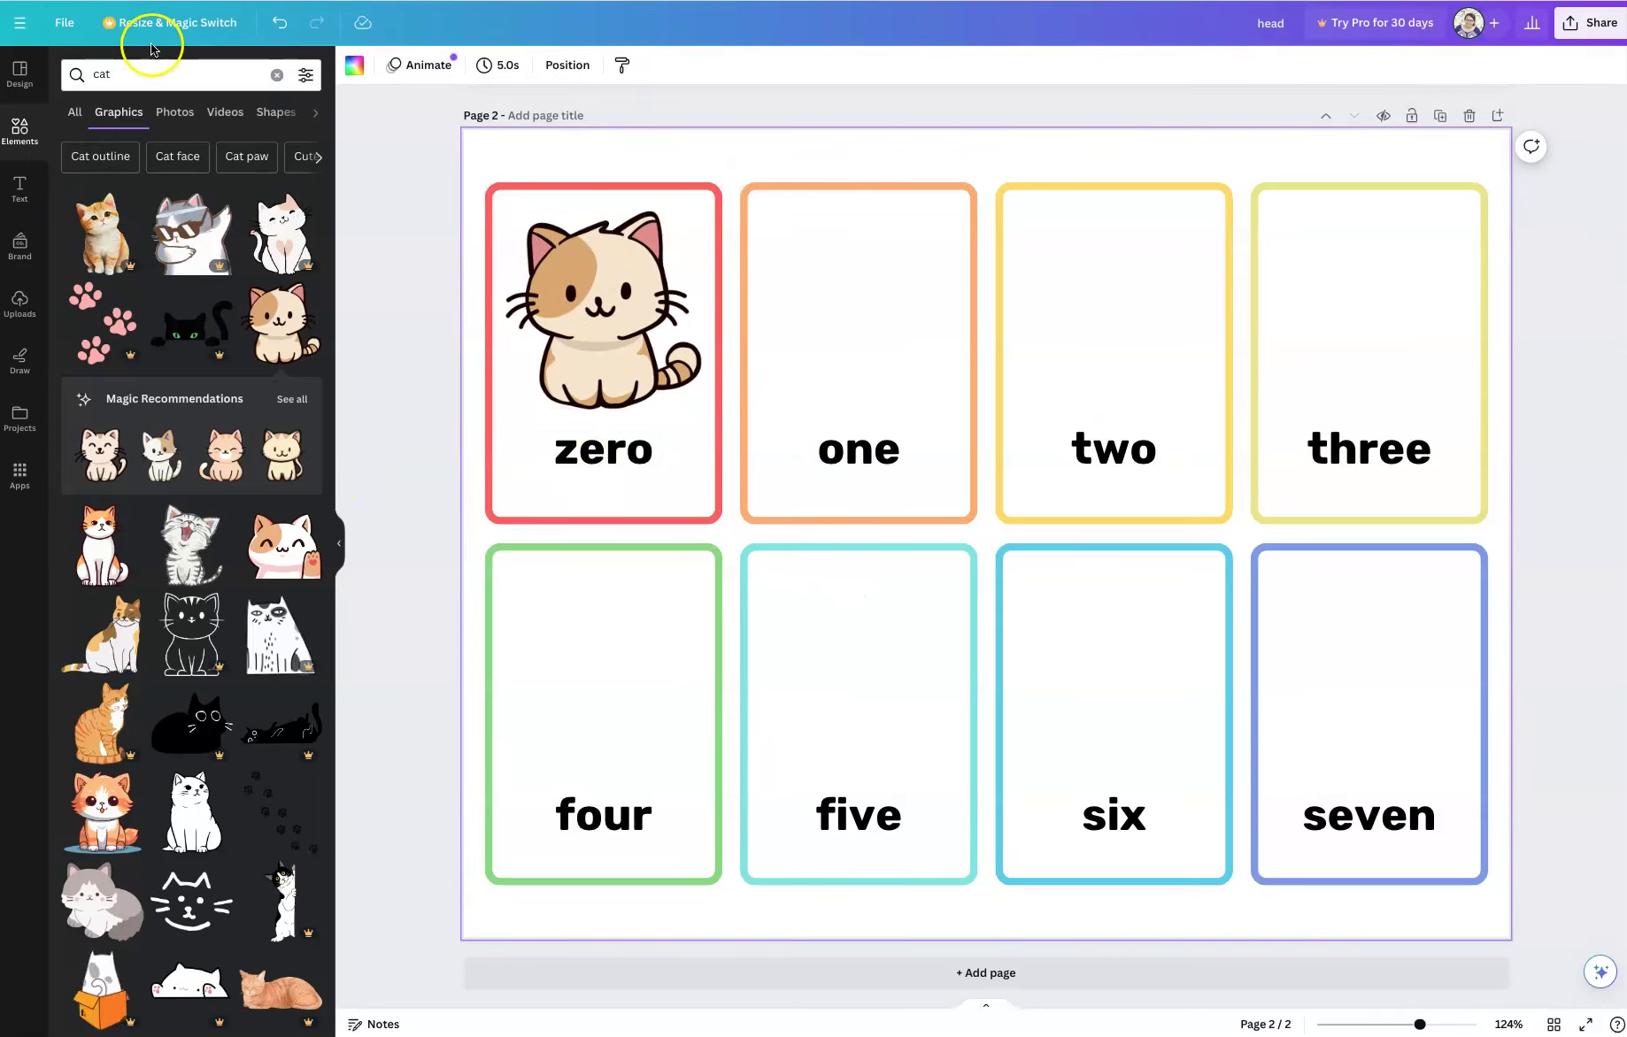
Step: Search Elements for 'dog' and add the white puppy graphic to the page
double_click(135, 74)
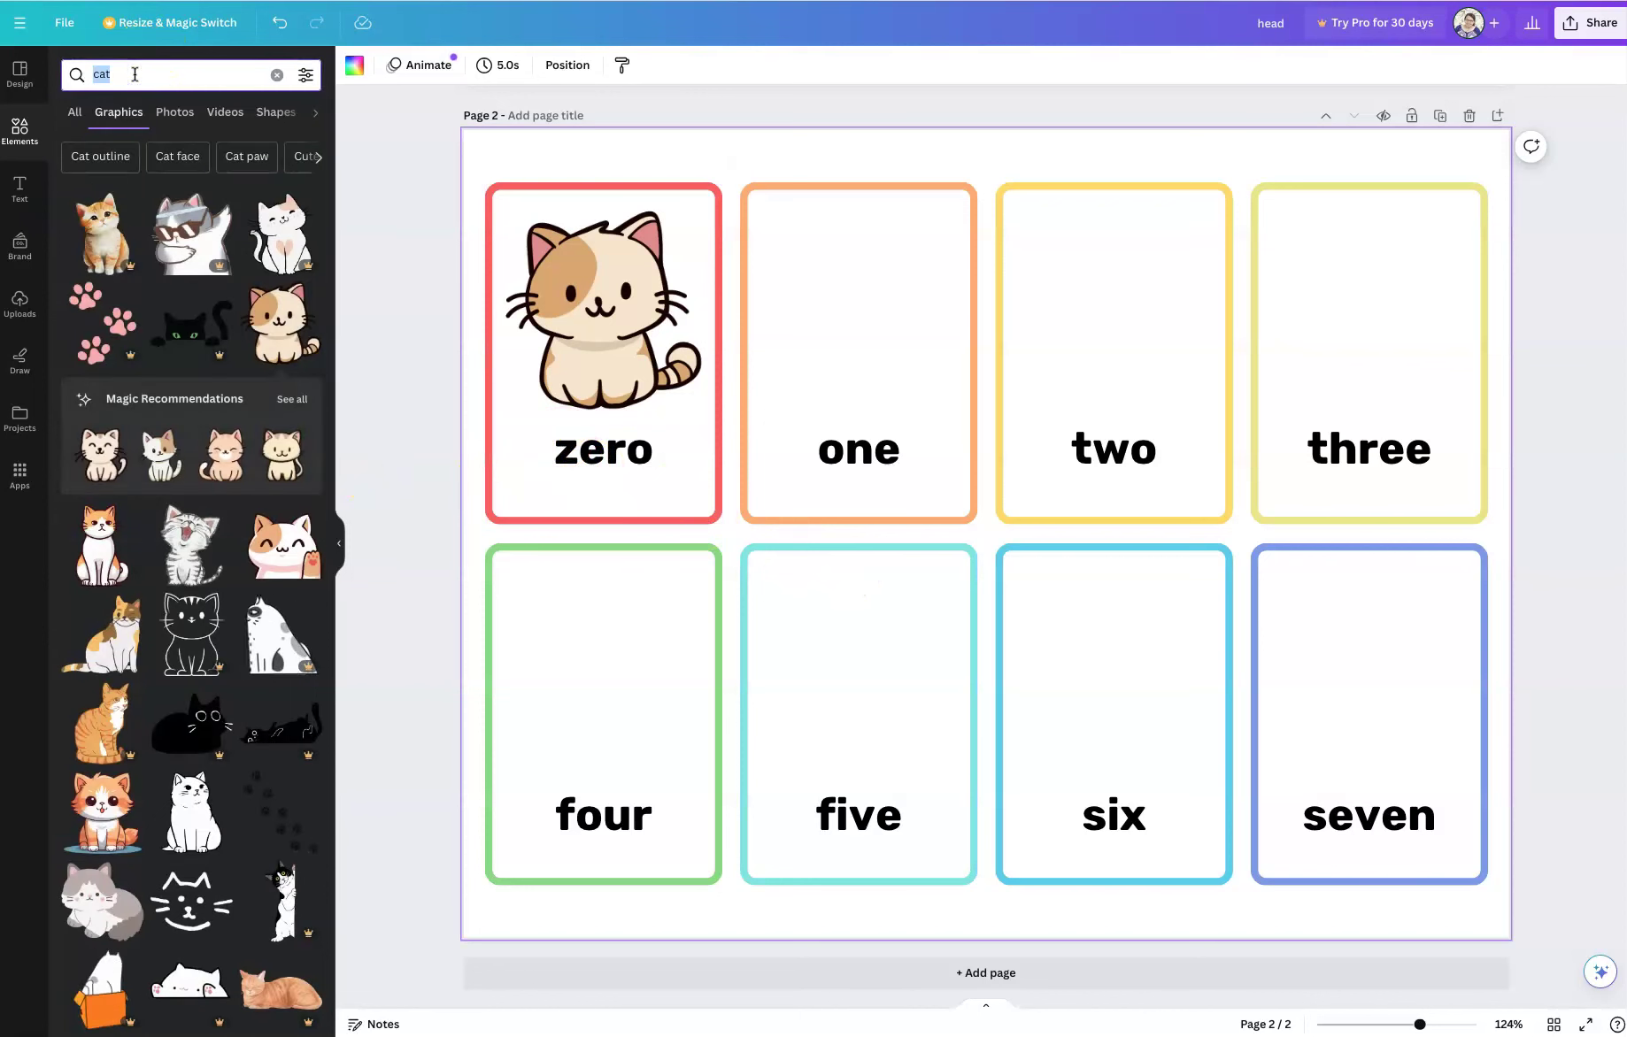
text(dog)
key(Return)
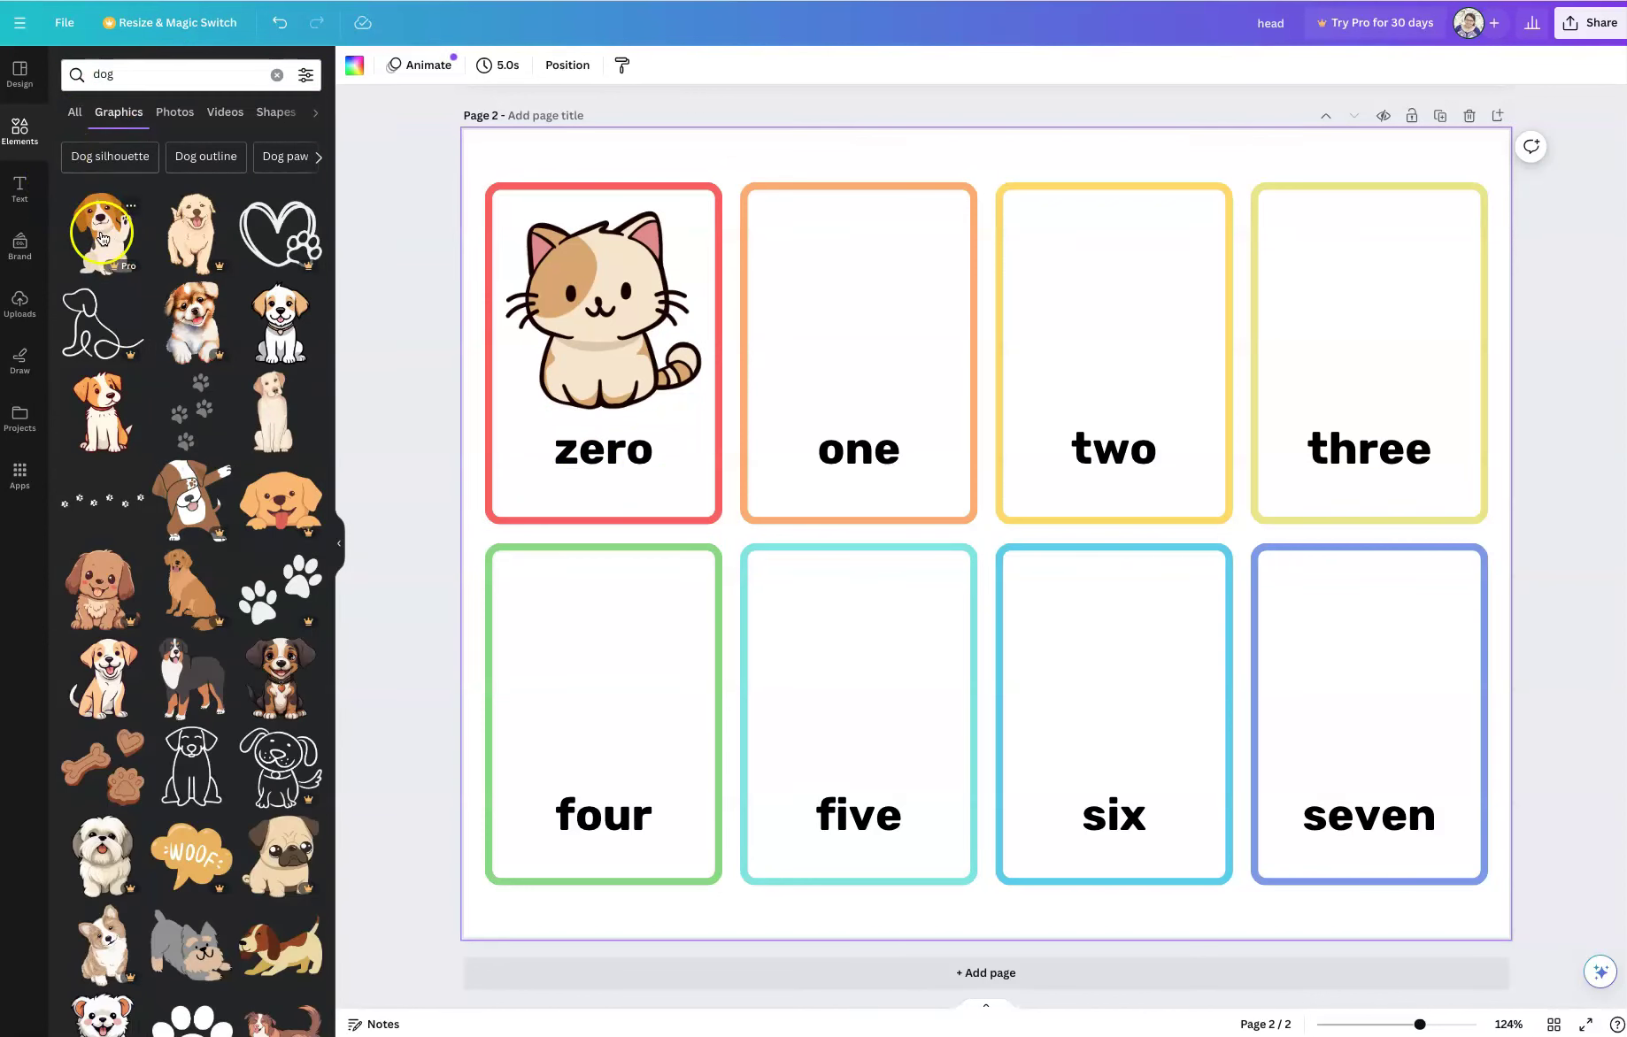
scroll(221, 469, down, 2)
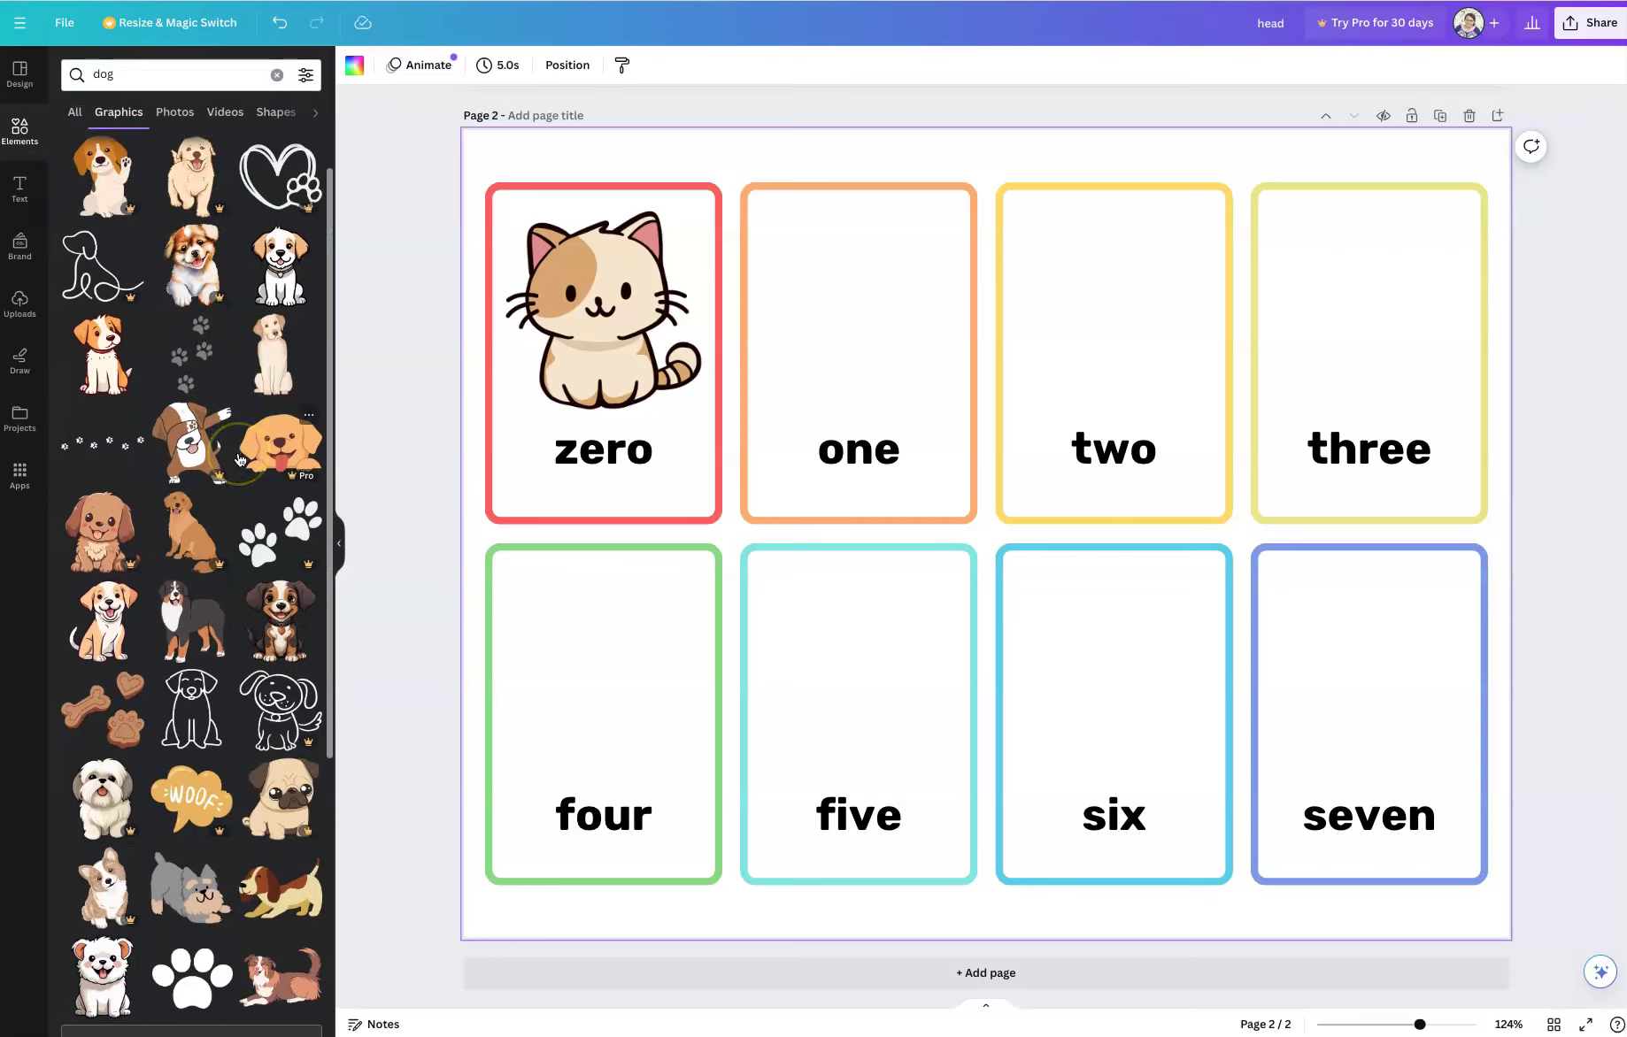
scroll(238, 458, down, 3)
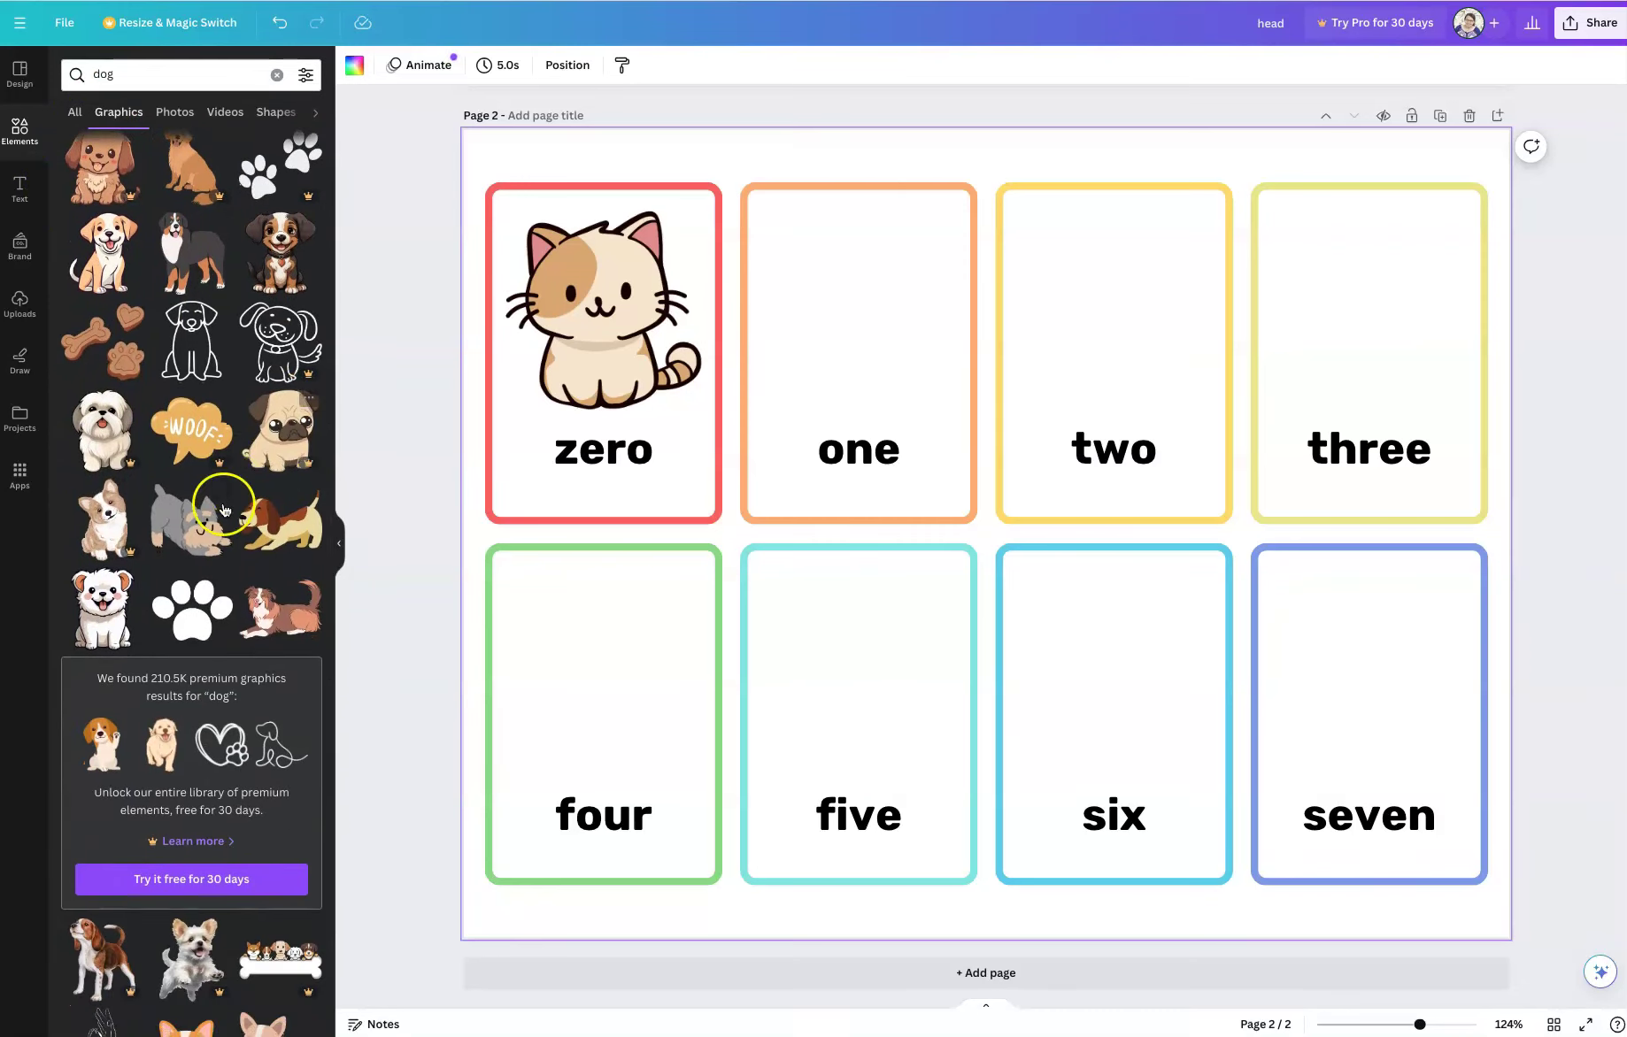
scroll(177, 536, down, 1)
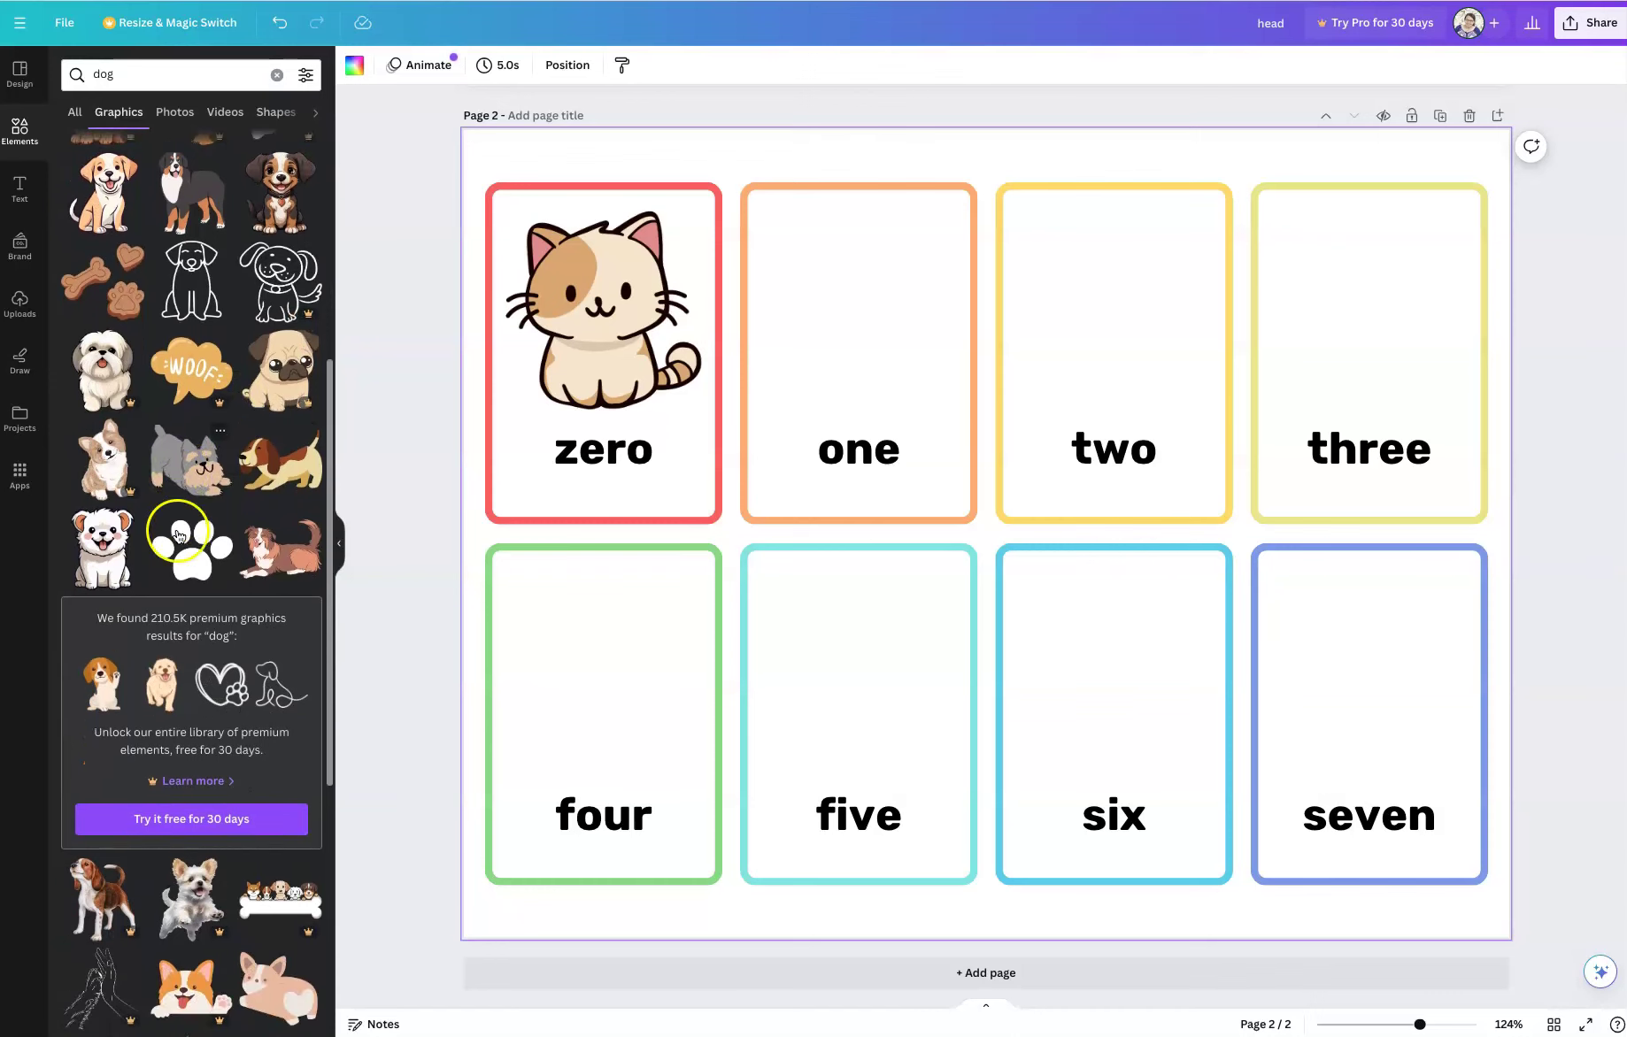
click(112, 555)
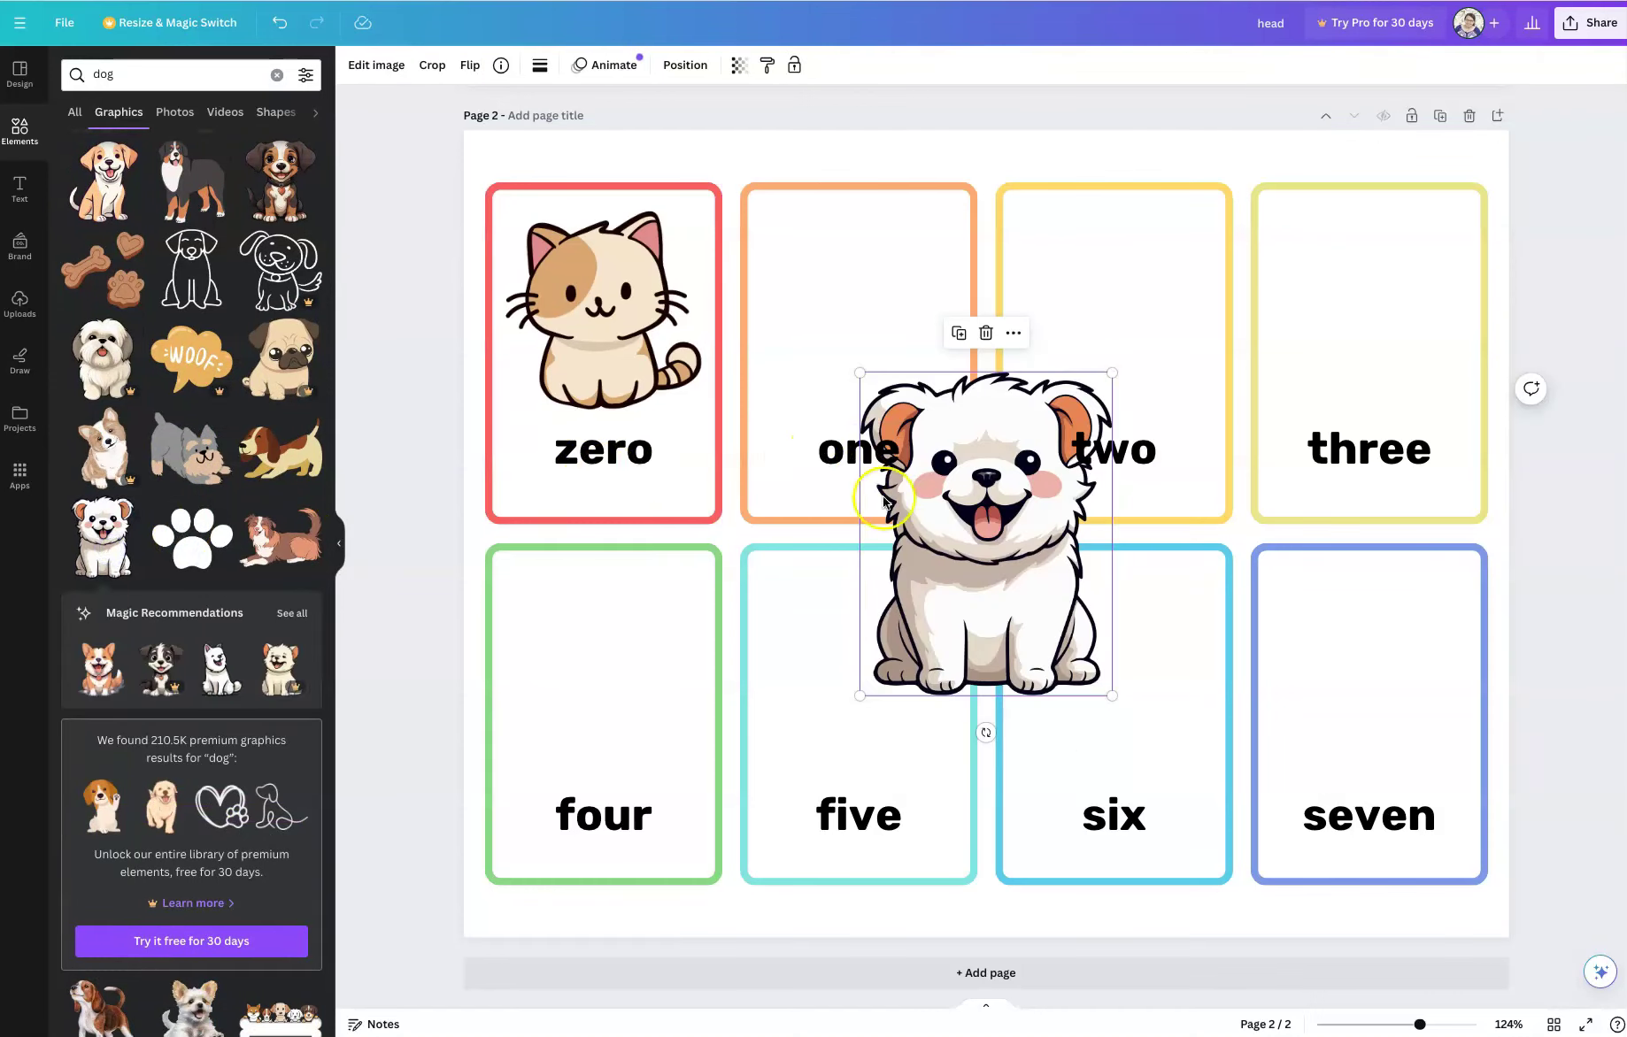
Step: Move the puppy onto the orange one card, shrink it and centre it above the word
drag(998, 614, 889, 445)
drag(997, 525, 923, 414)
drag(847, 372, 868, 374)
Step: Search Elements for 'fish' and place a shrunken clownfish above the word two on the yellow card
double_click(164, 82)
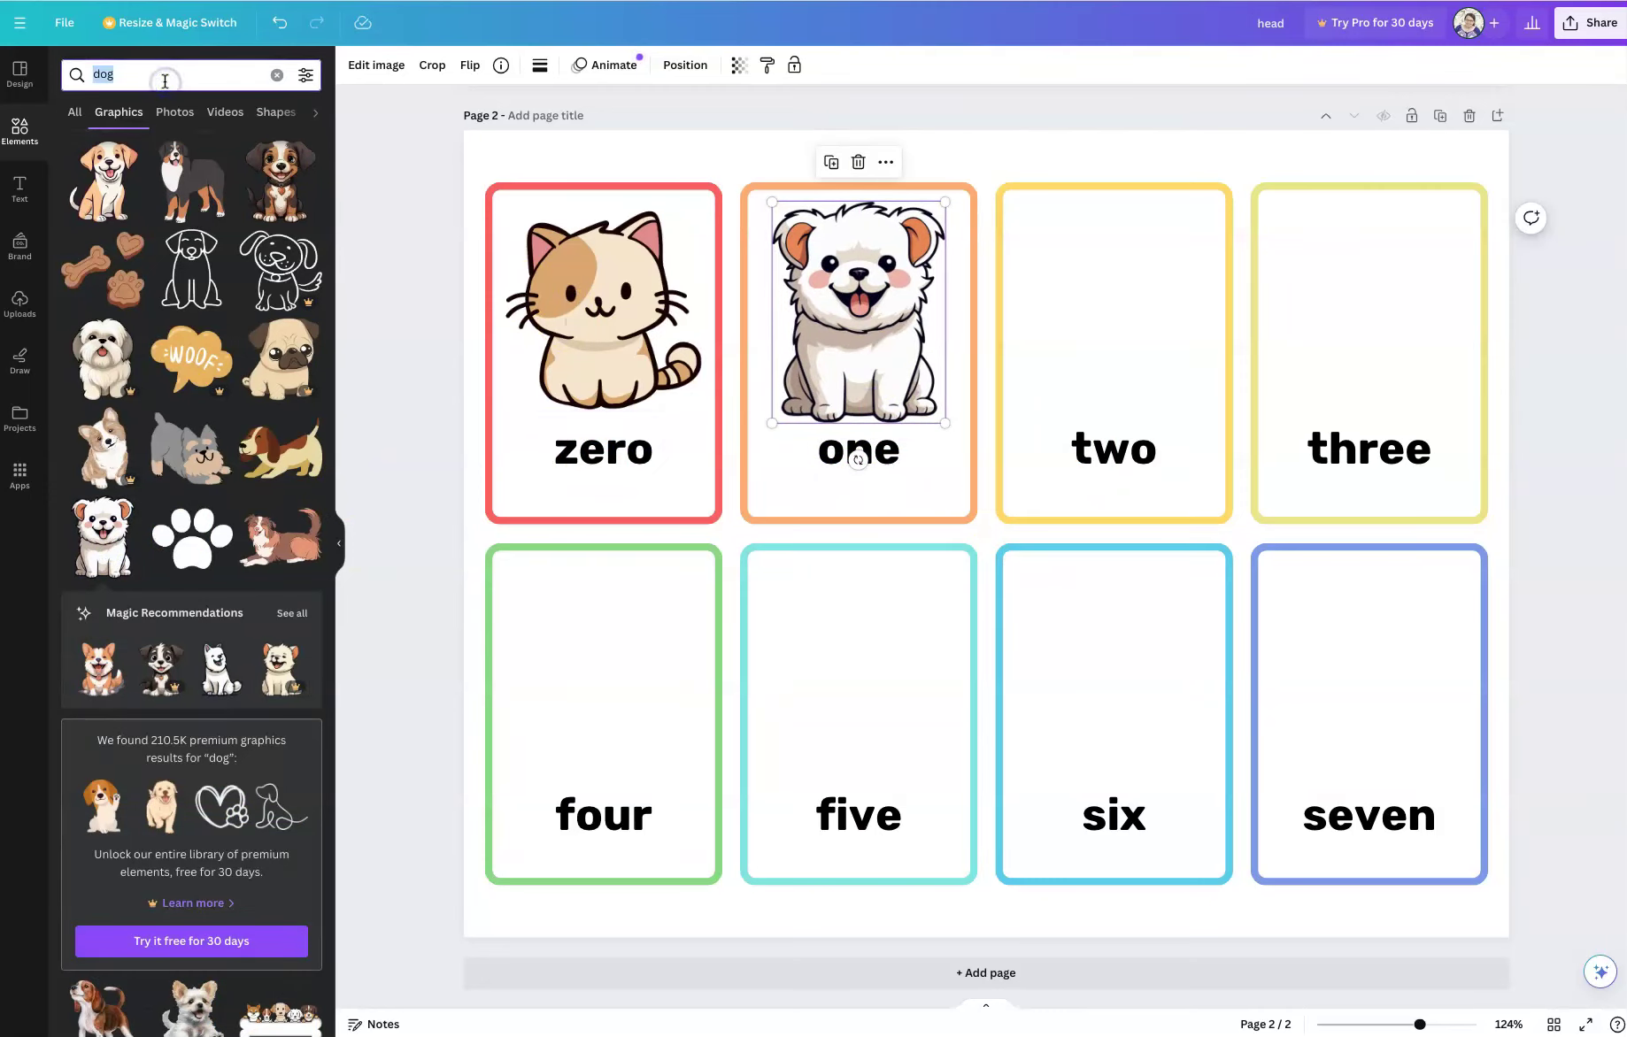
text(fish)
key(Return)
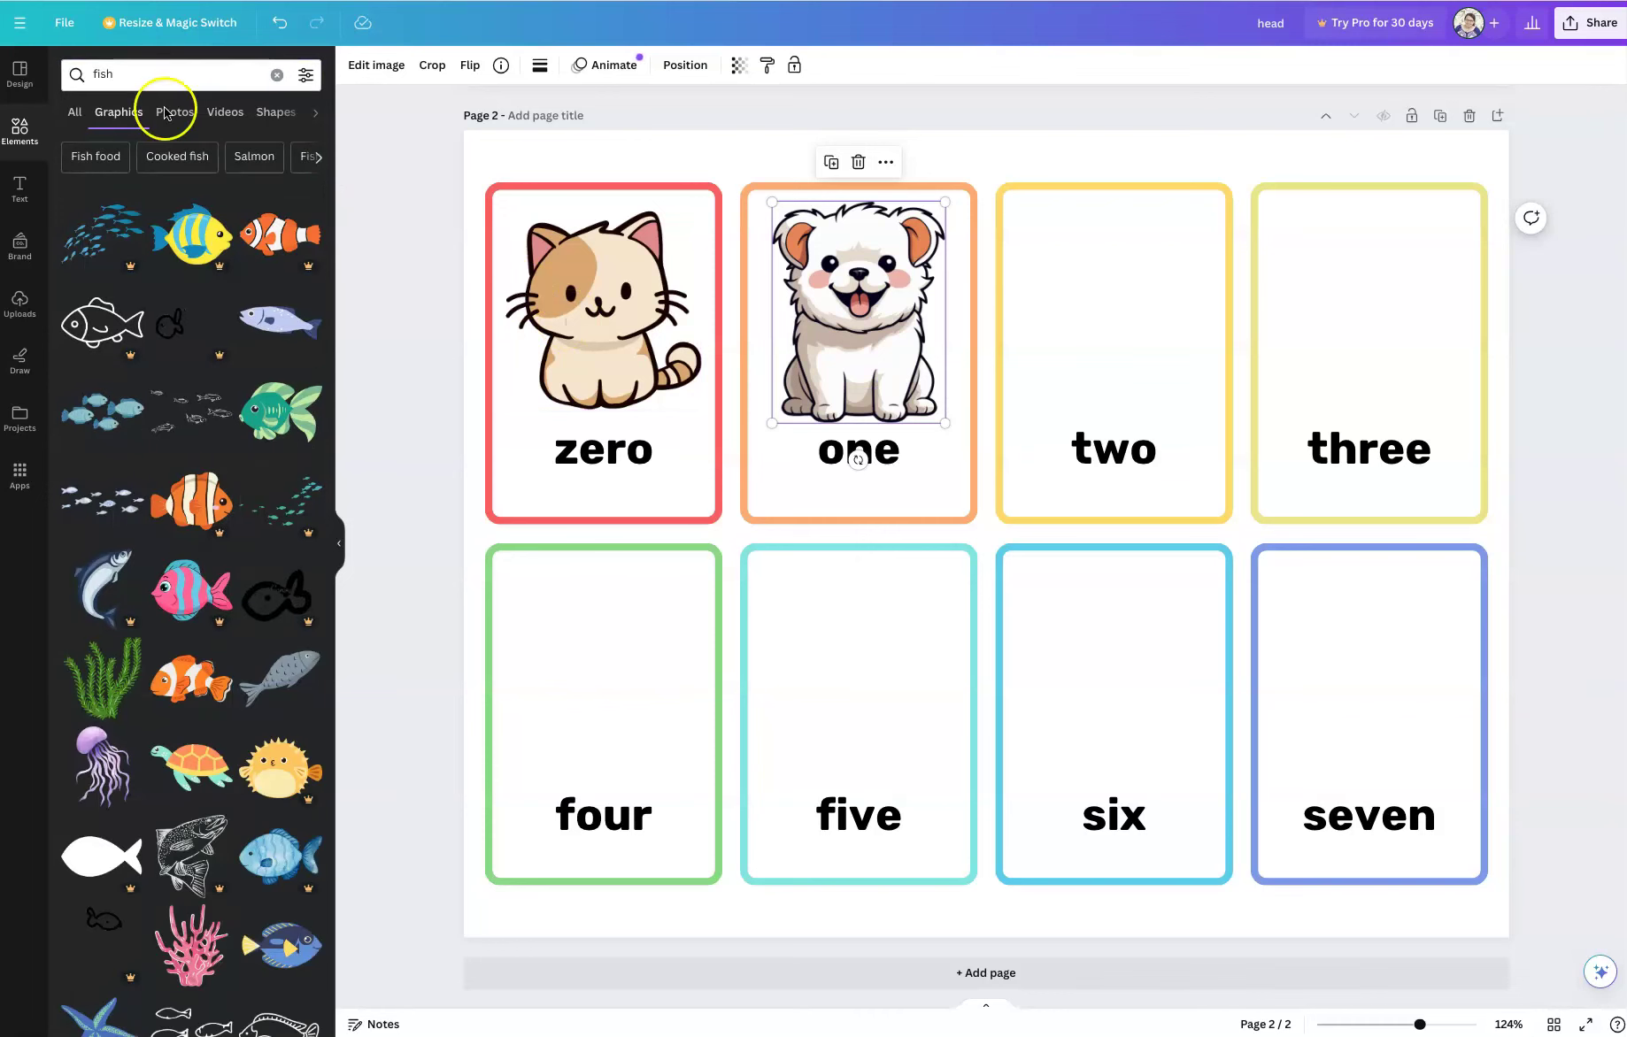
scroll(273, 485, down, 1)
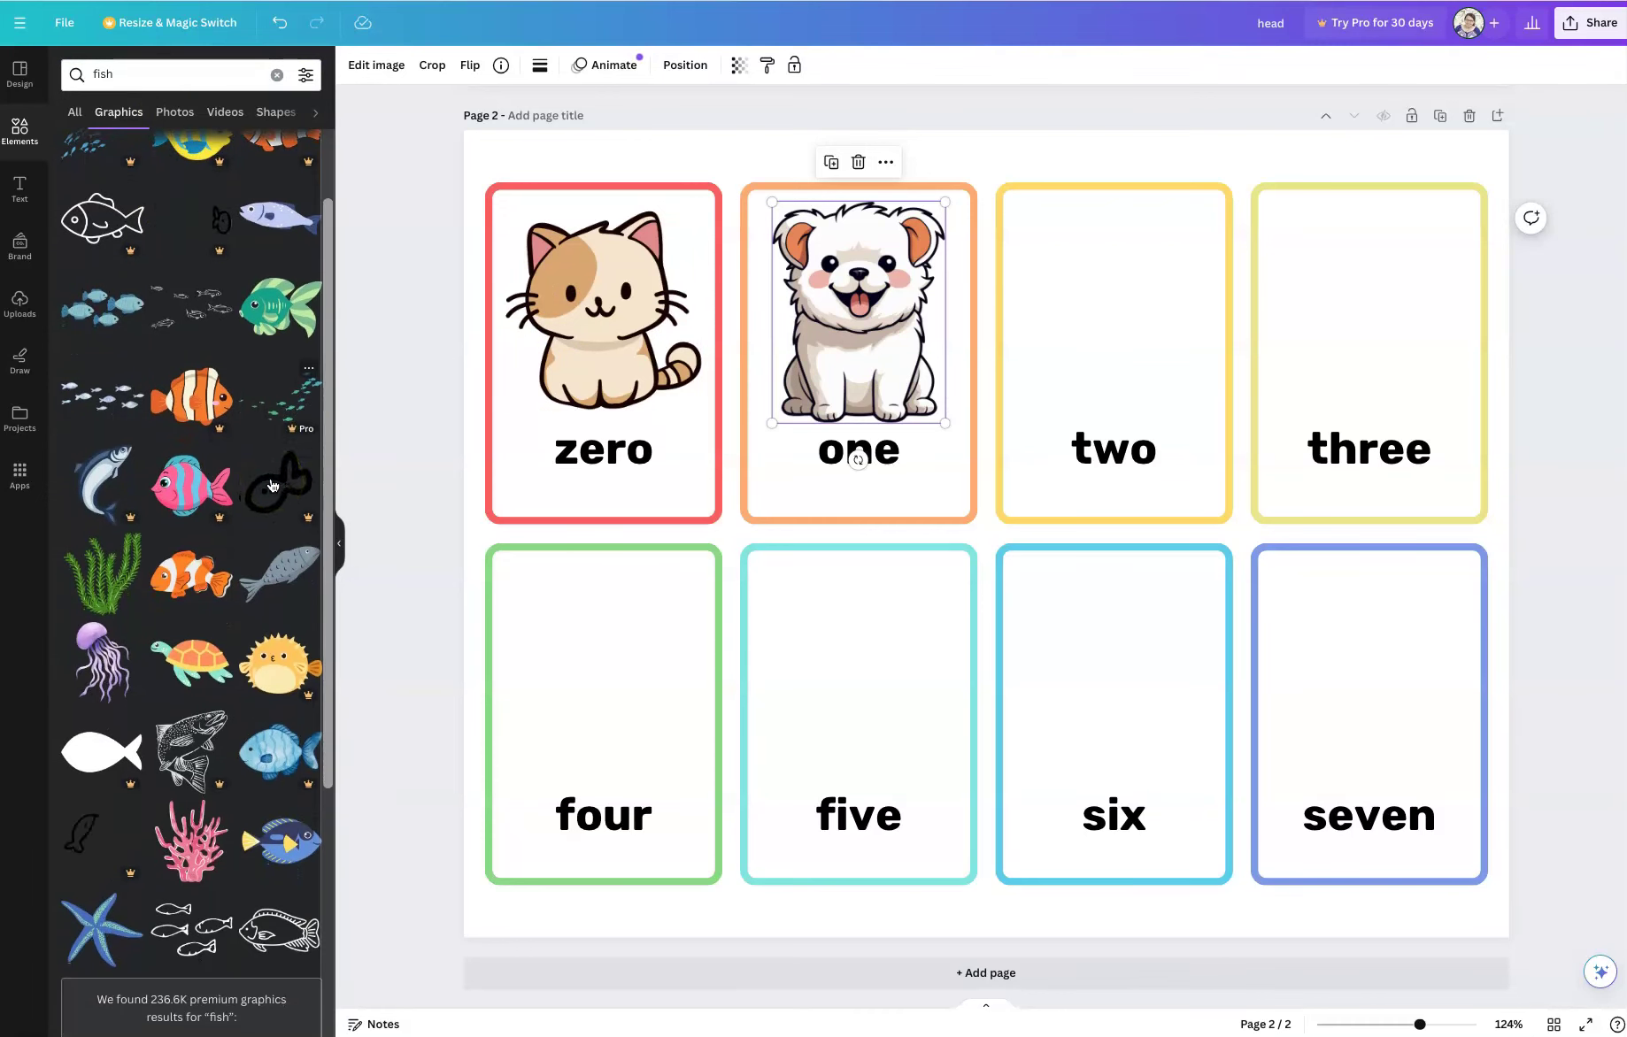
scroll(272, 485, down, 1)
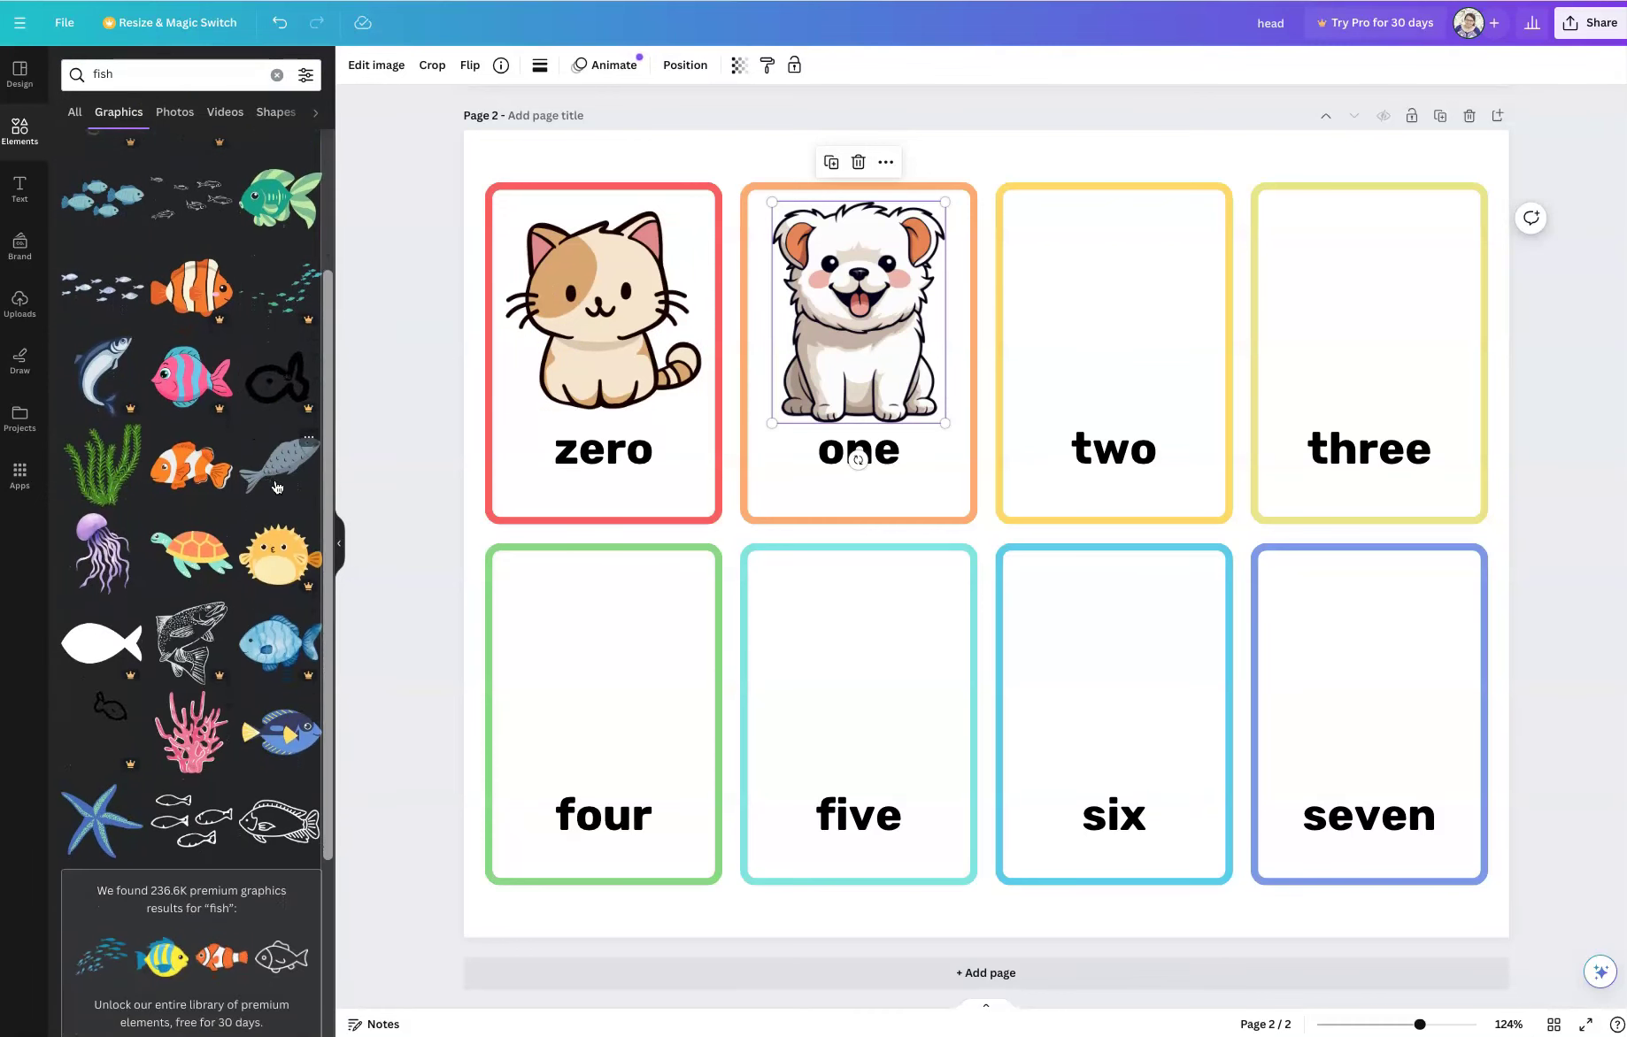
scroll(276, 486, down, 1)
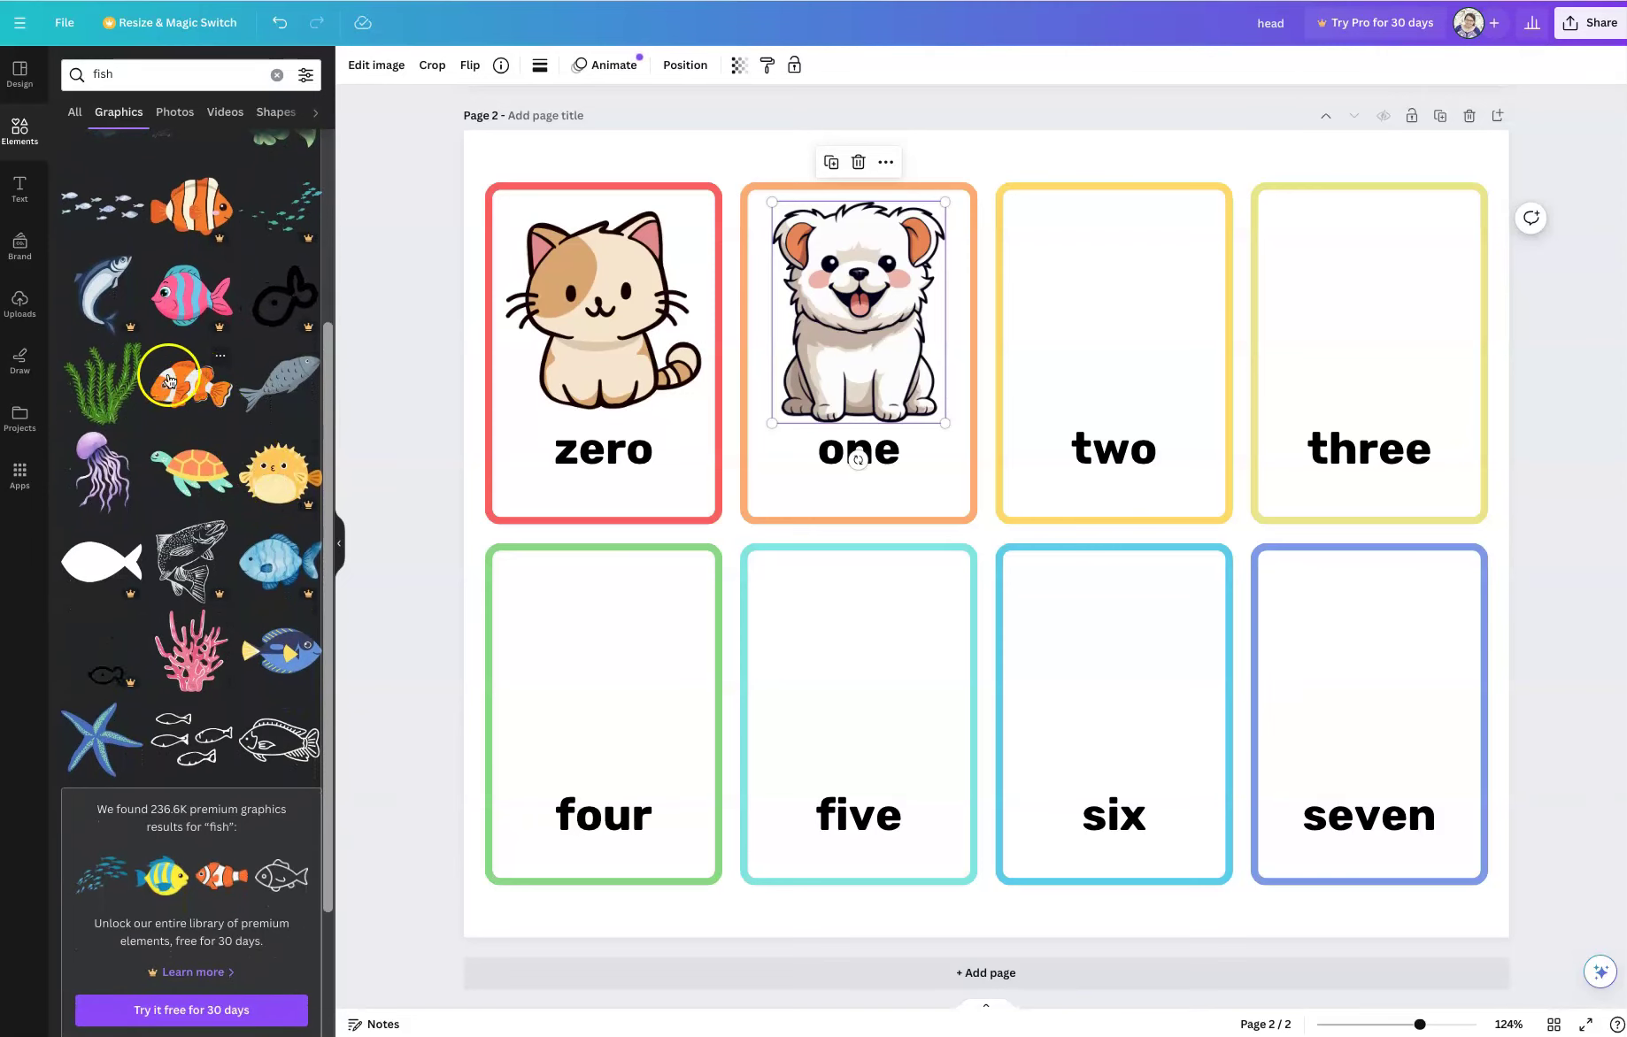
click(183, 396)
drag(543, 270, 1199, 662)
drag(1218, 571, 1190, 335)
drag(1118, 290, 1130, 319)
click(1006, 164)
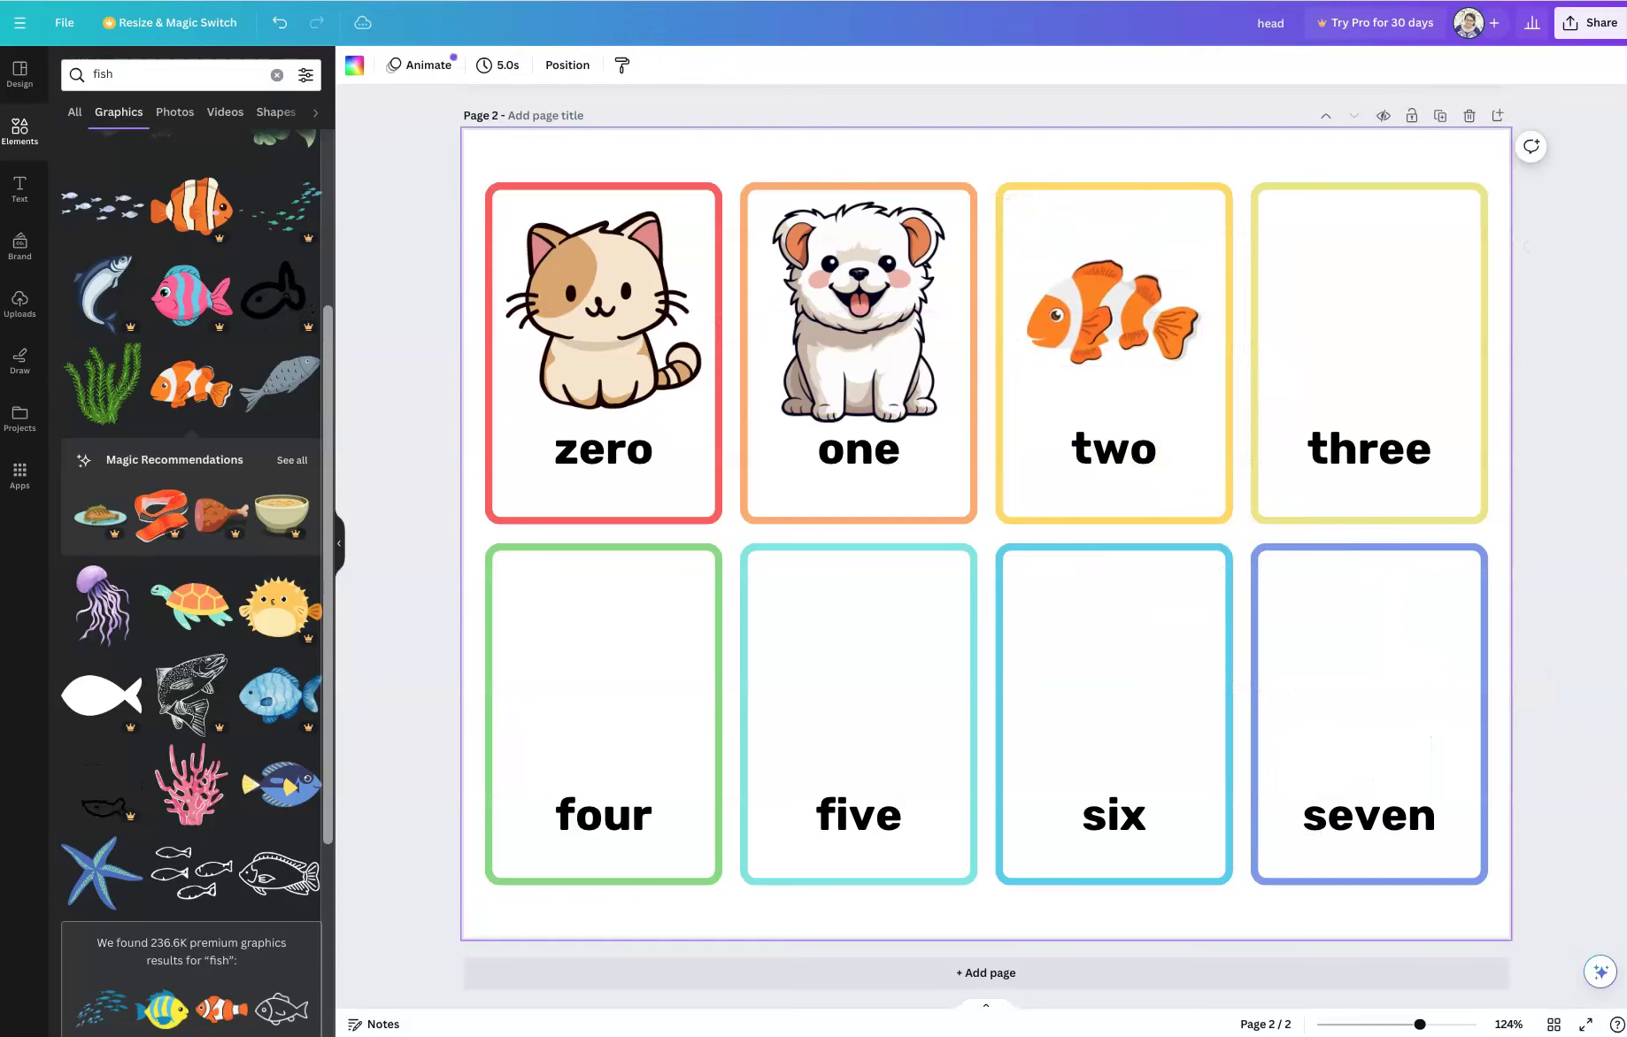
Step: Search for a sheep graphic, shrink it, and align it above the word three
click(131, 69)
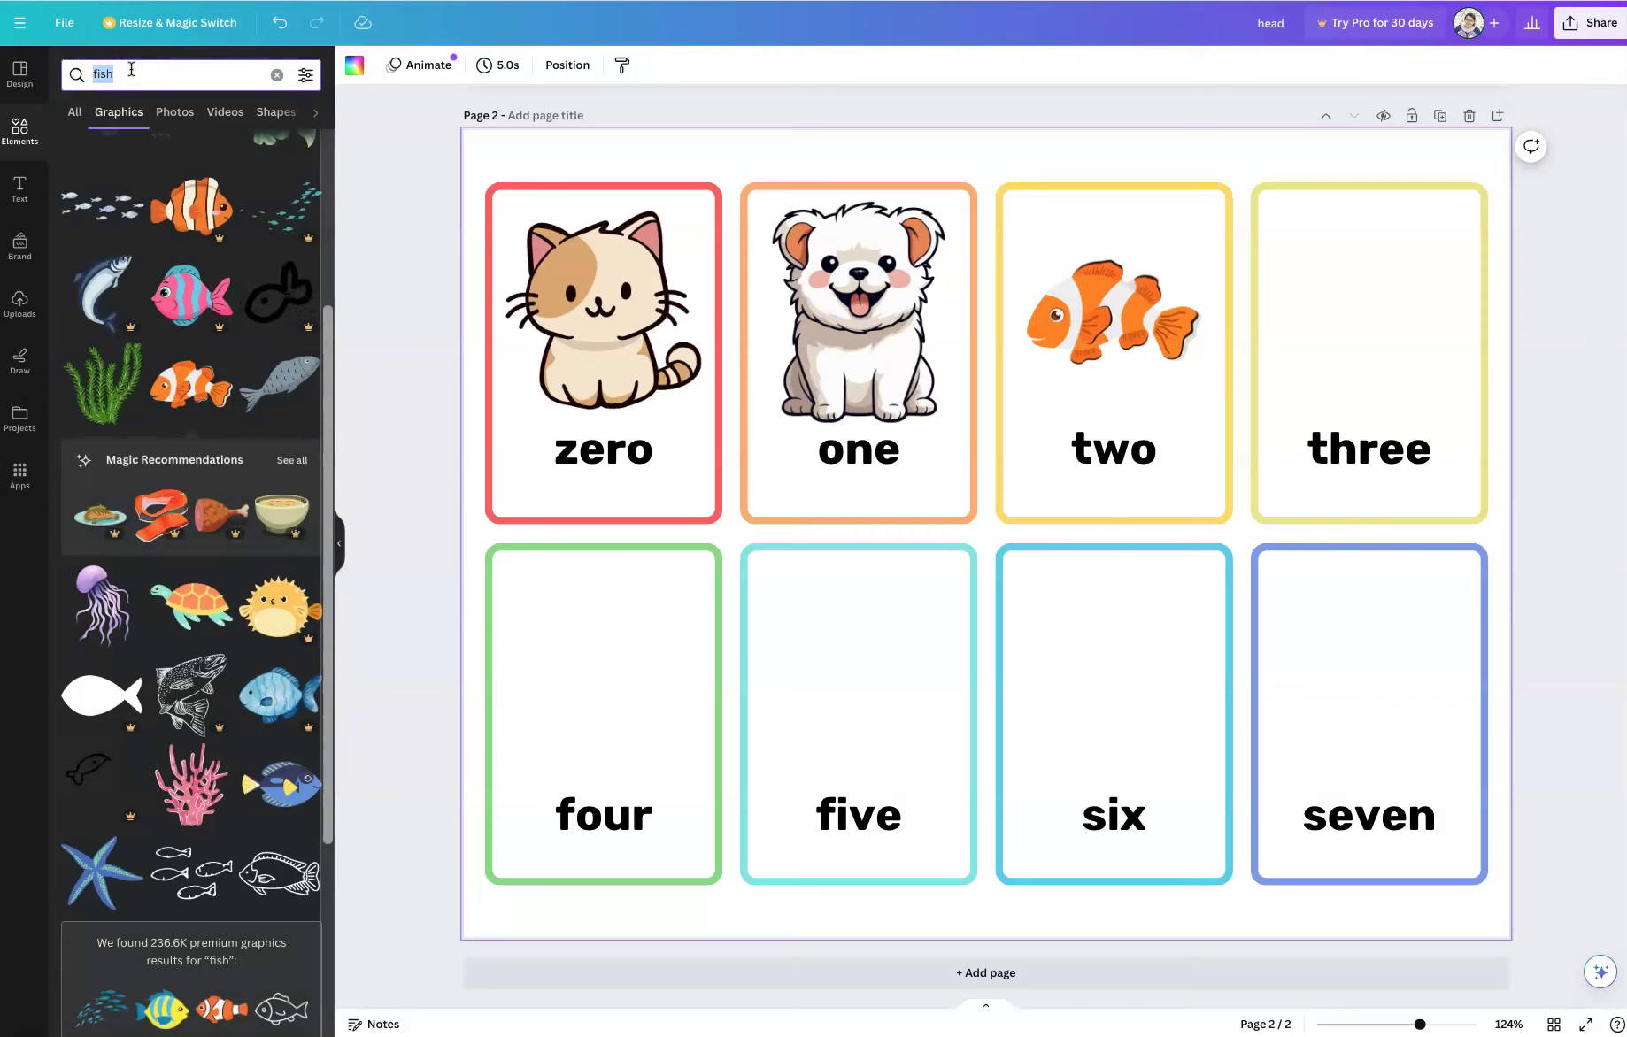
text(sheep)
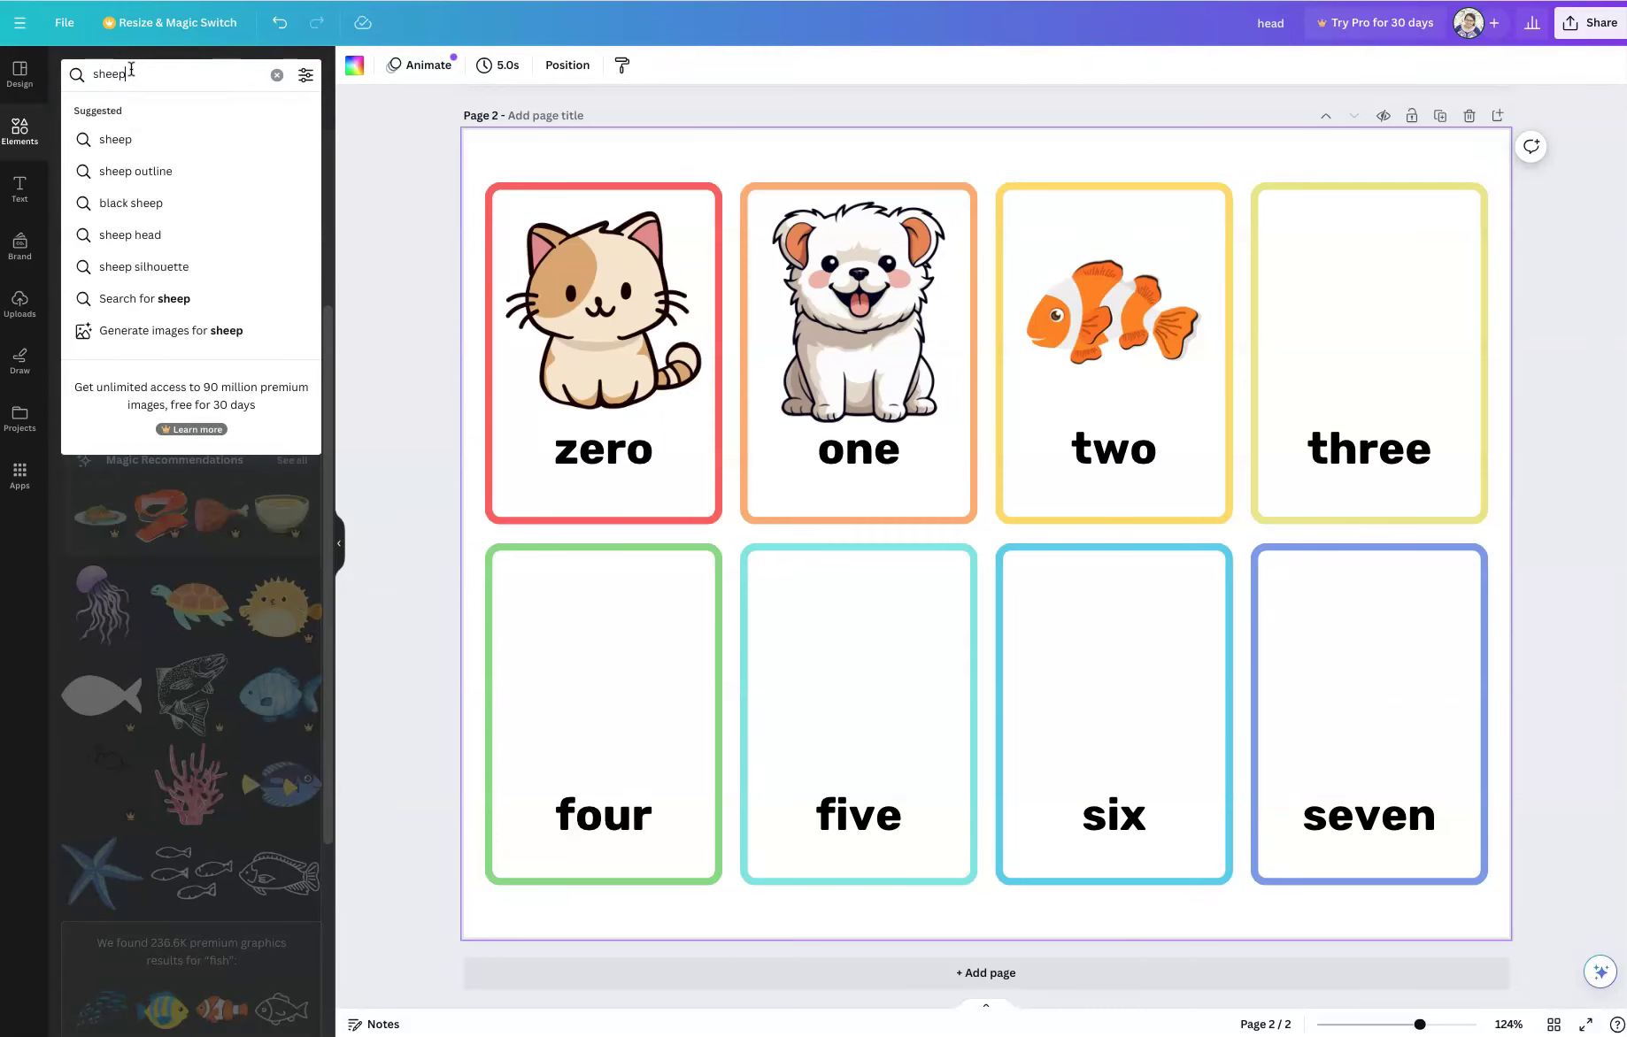
key(Return)
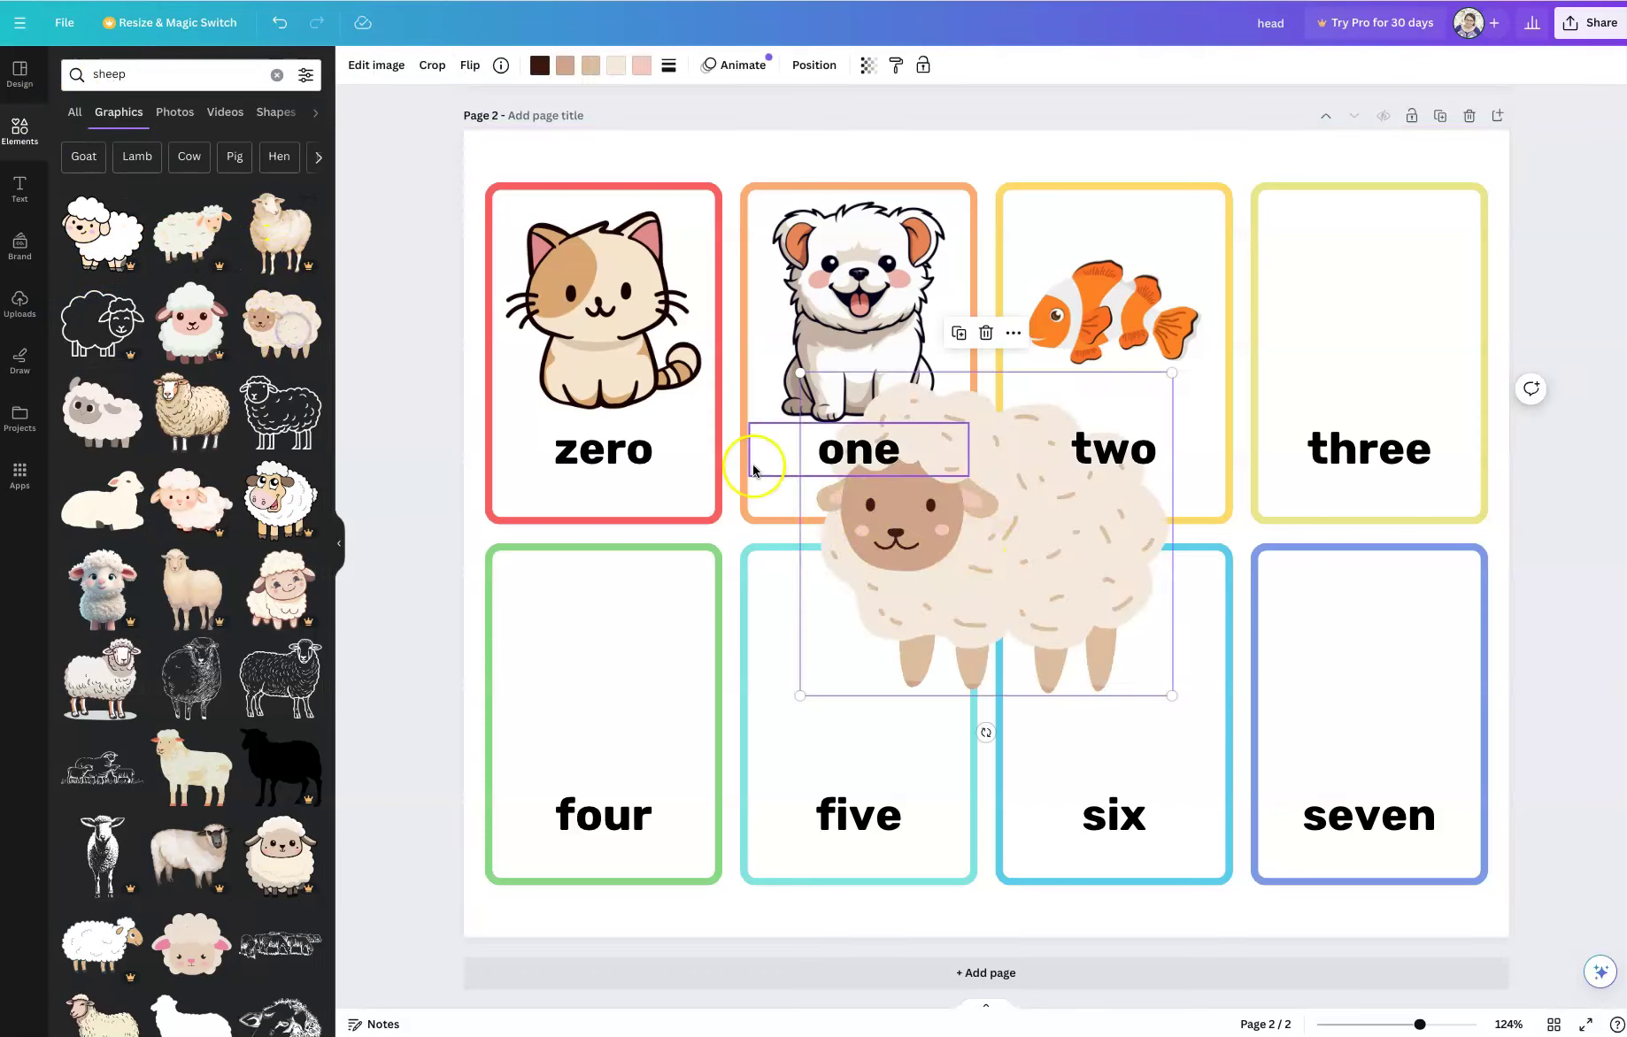
drag(800, 376, 900, 461)
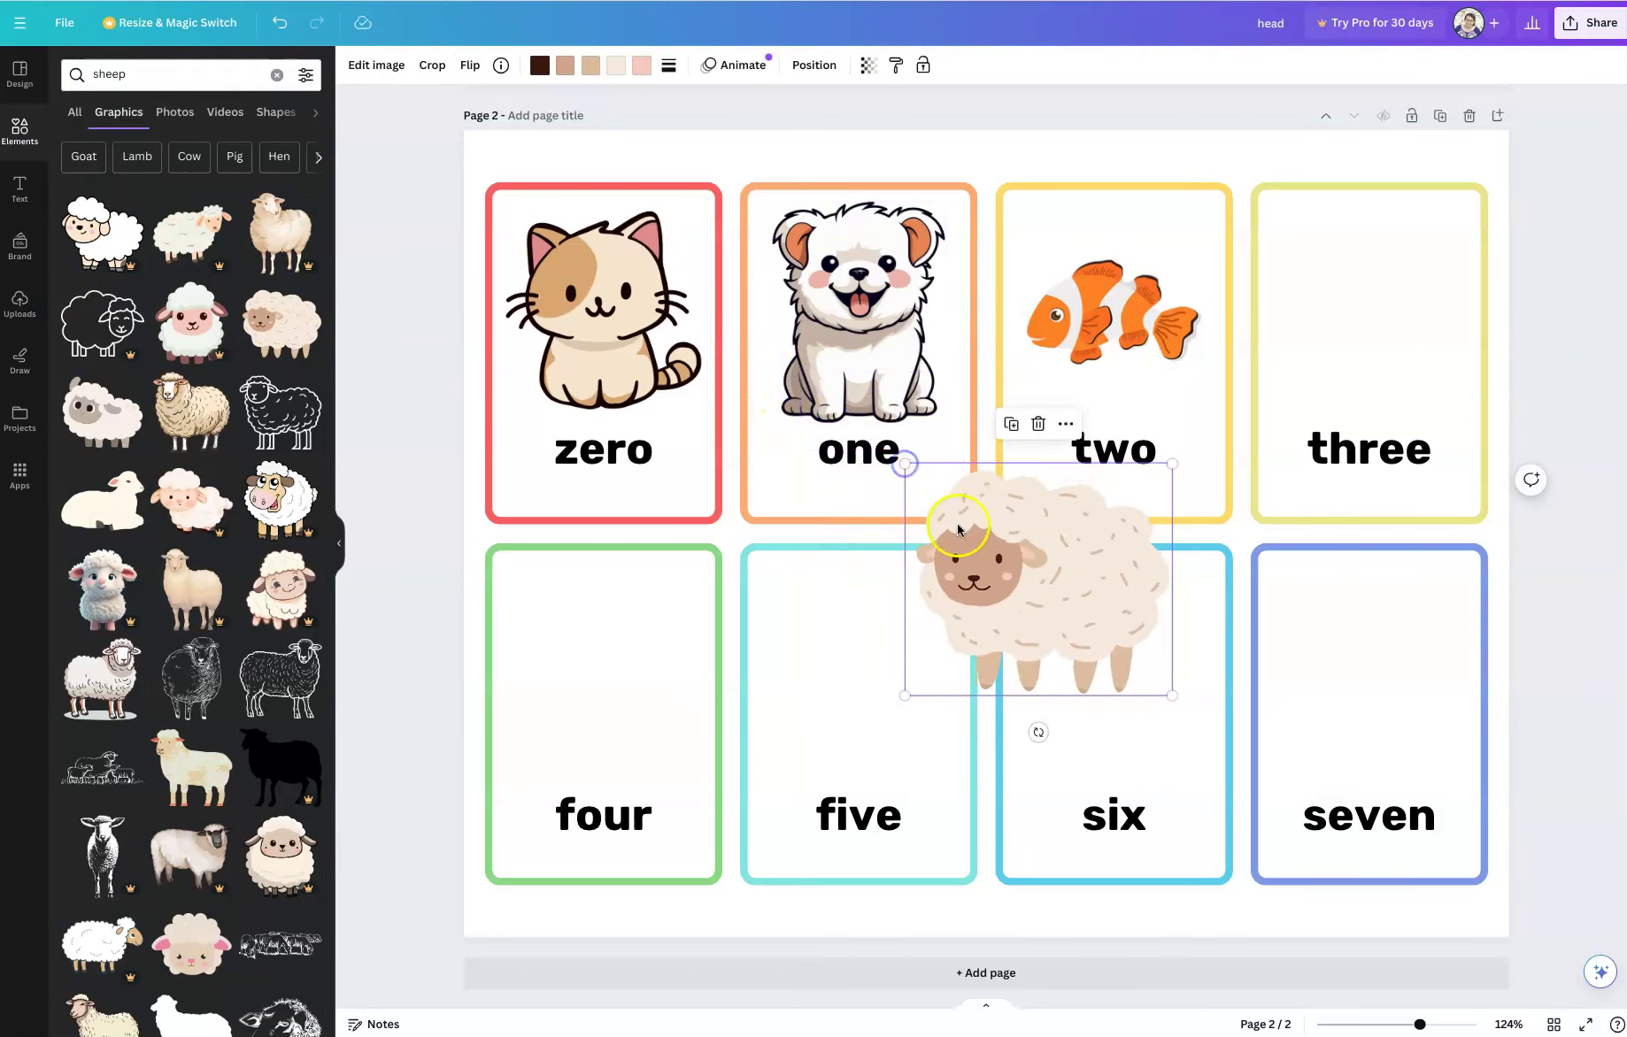
drag(1040, 612, 1361, 351)
drag(1225, 208, 1273, 240)
drag(1343, 334, 1395, 338)
click(1579, 442)
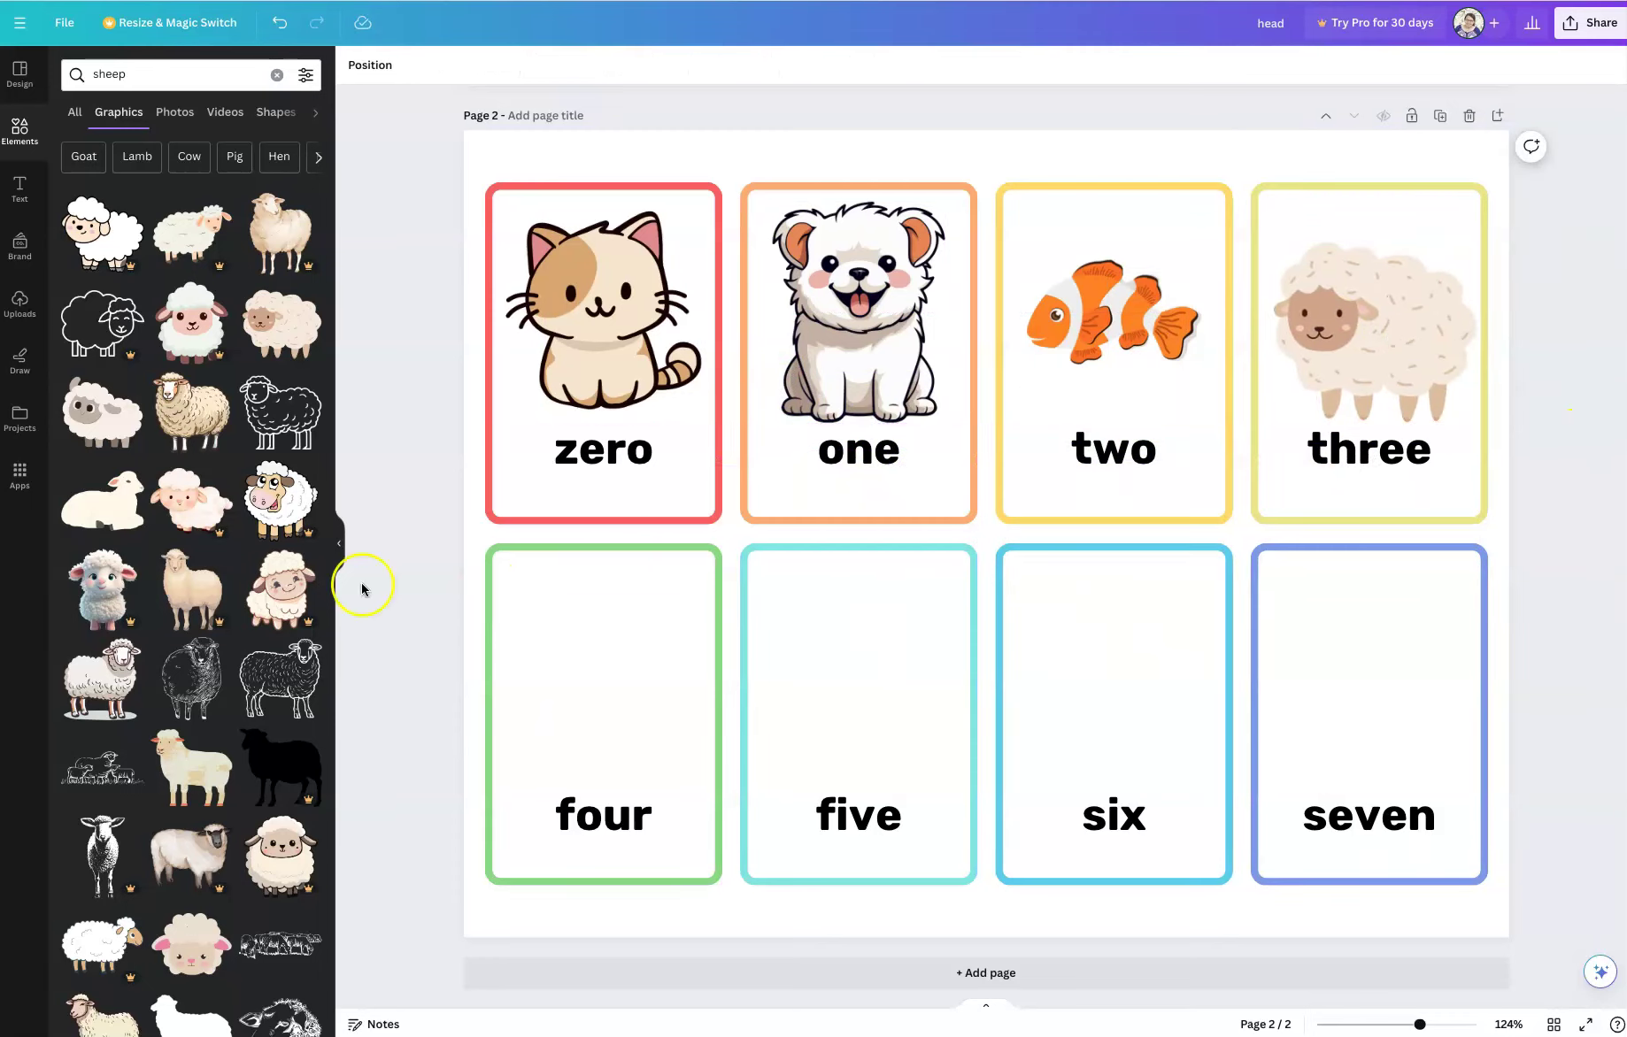
Step: Add a brown horse graphic sized to fit above the word four
click(179, 75)
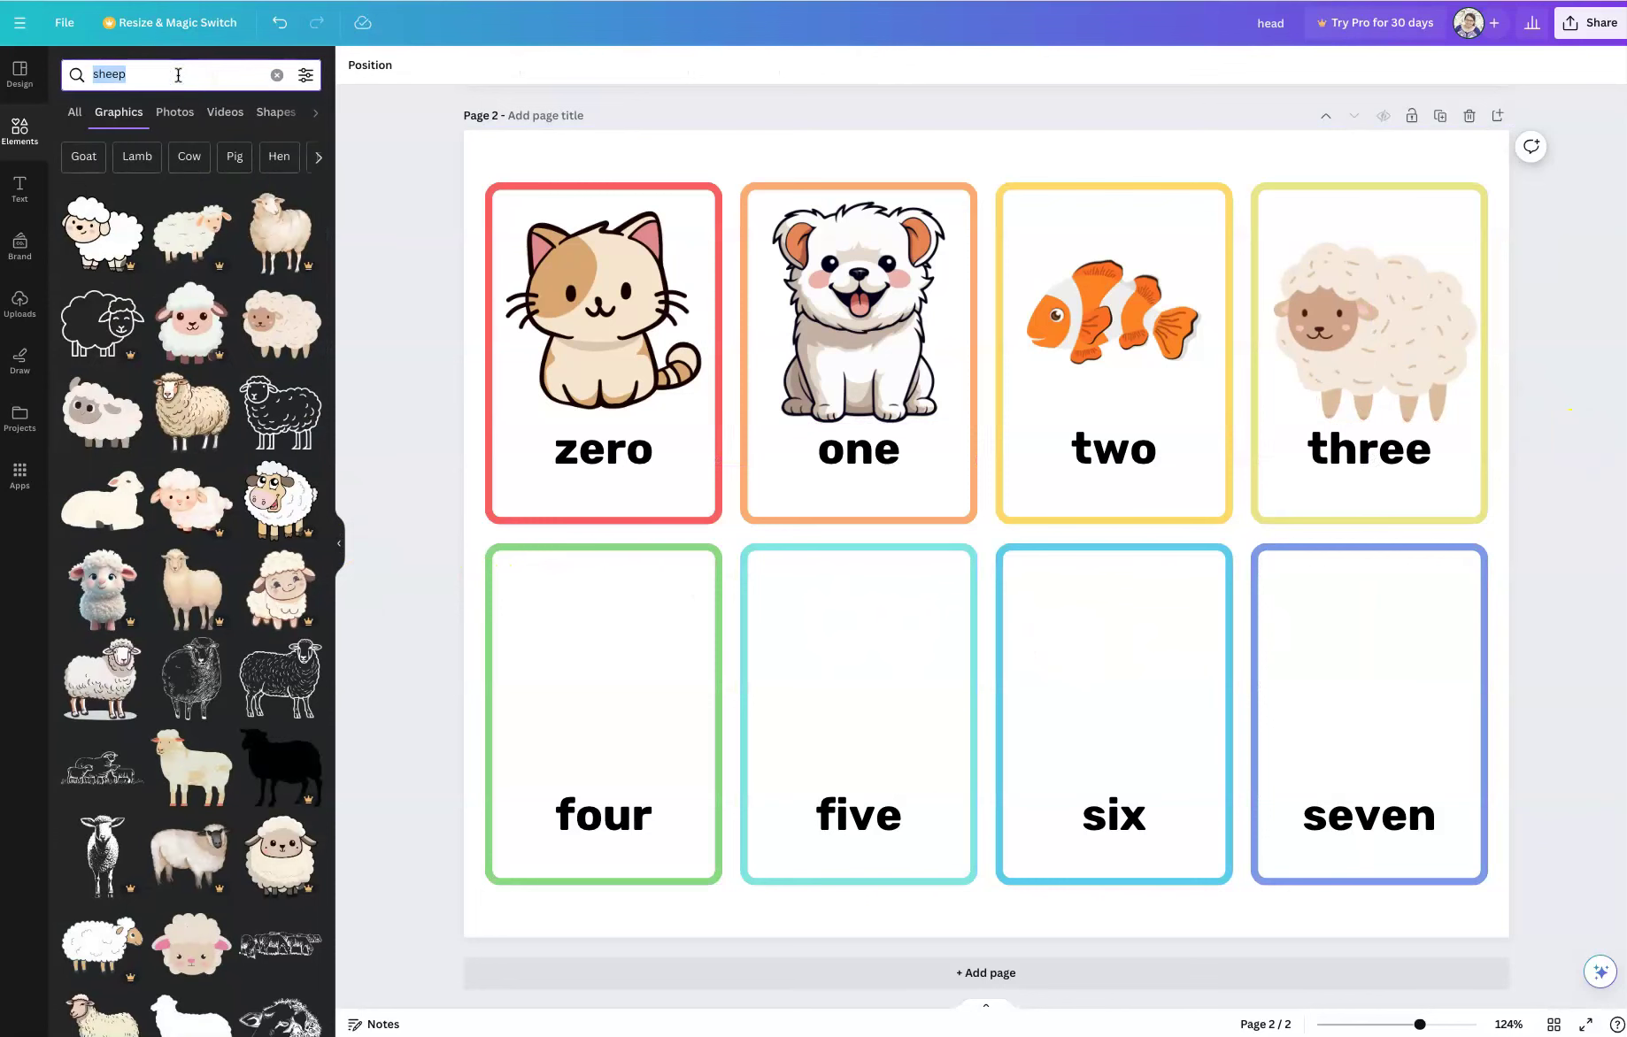
text(horse)
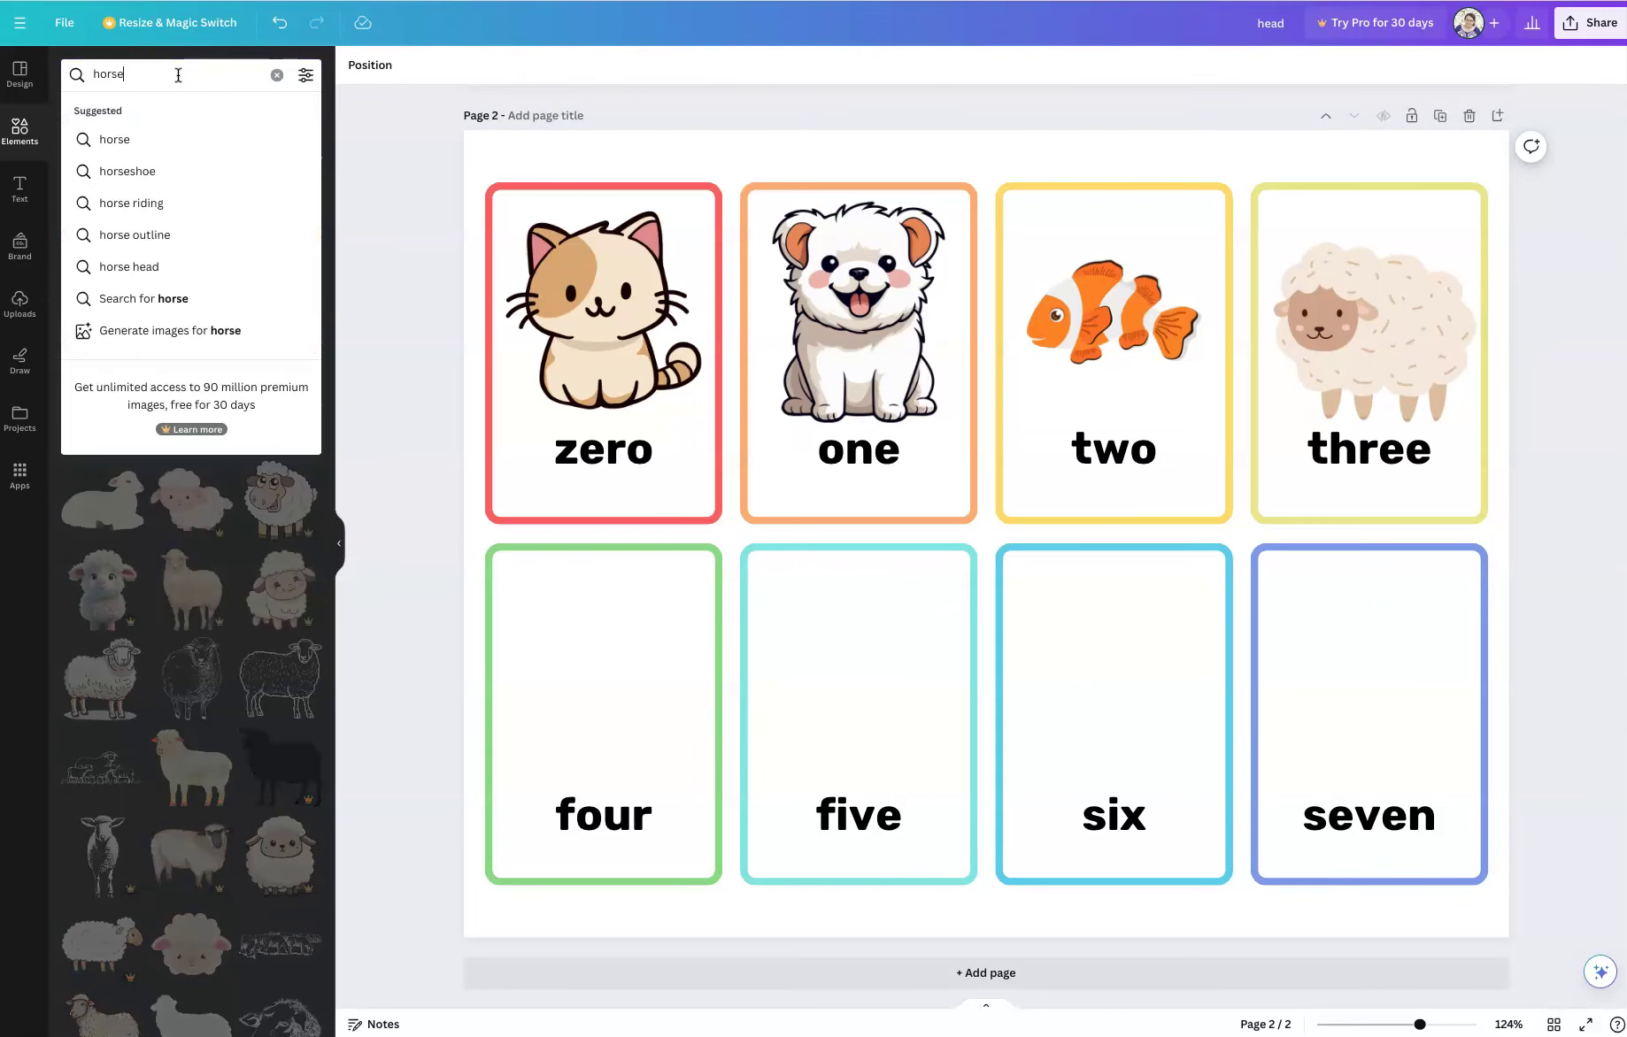
click(114, 139)
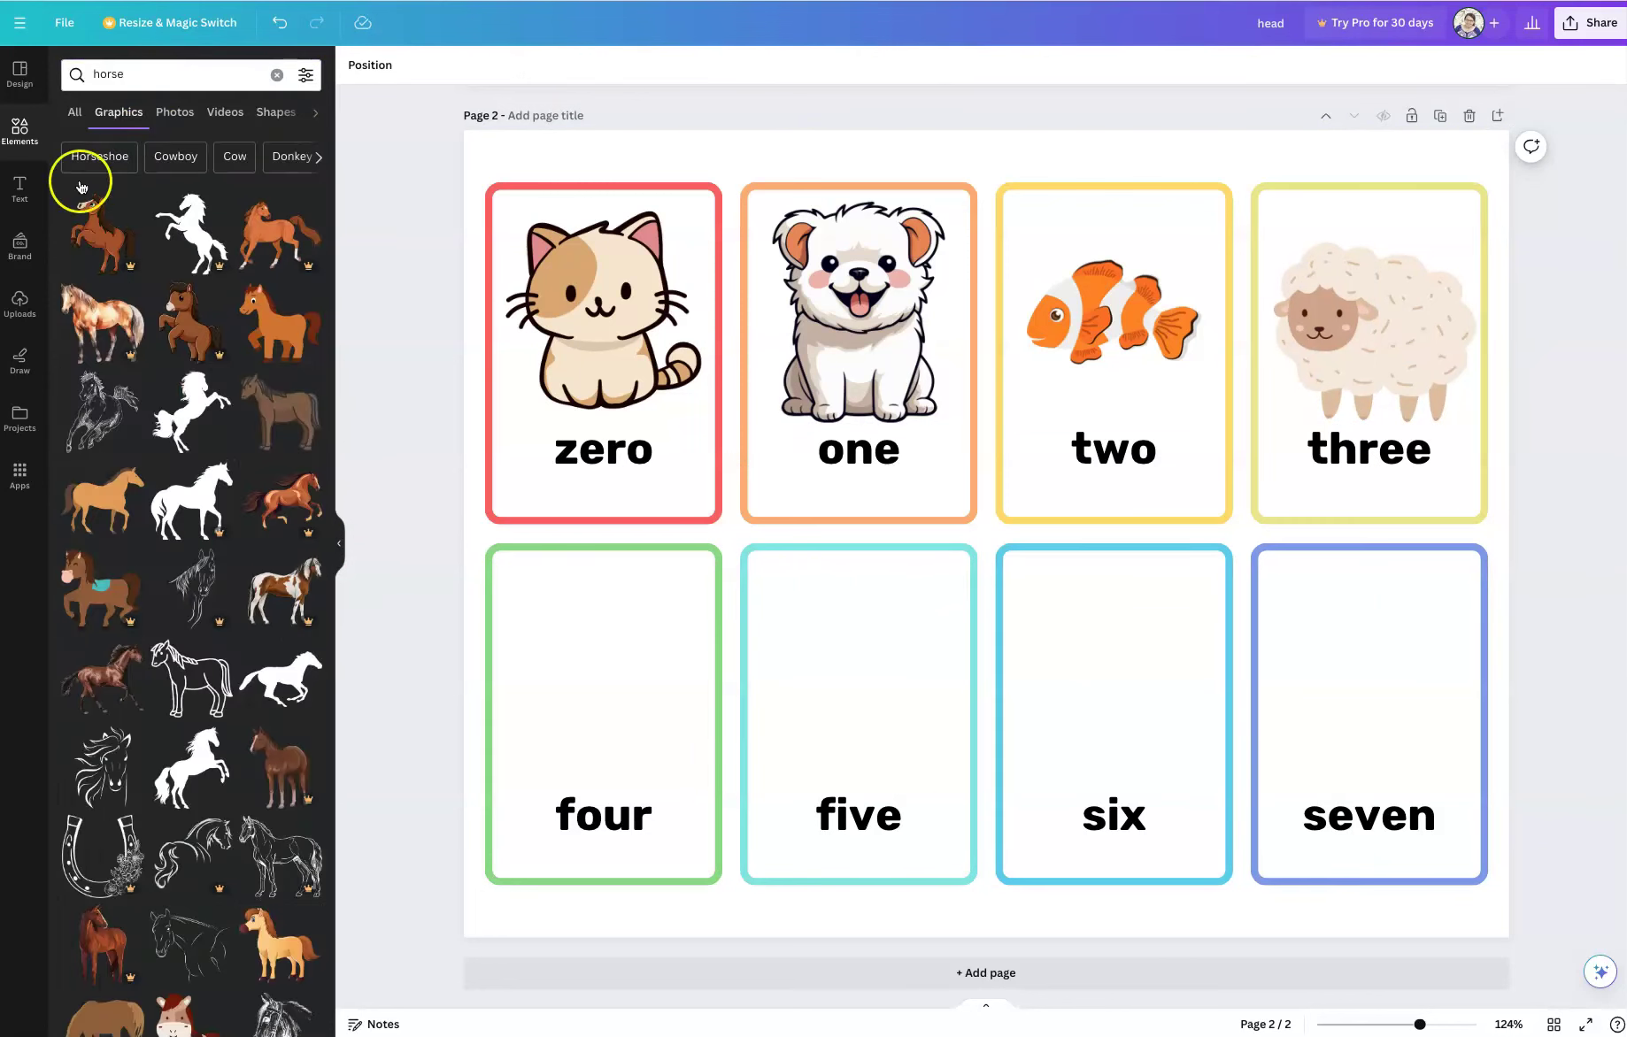
click(275, 342)
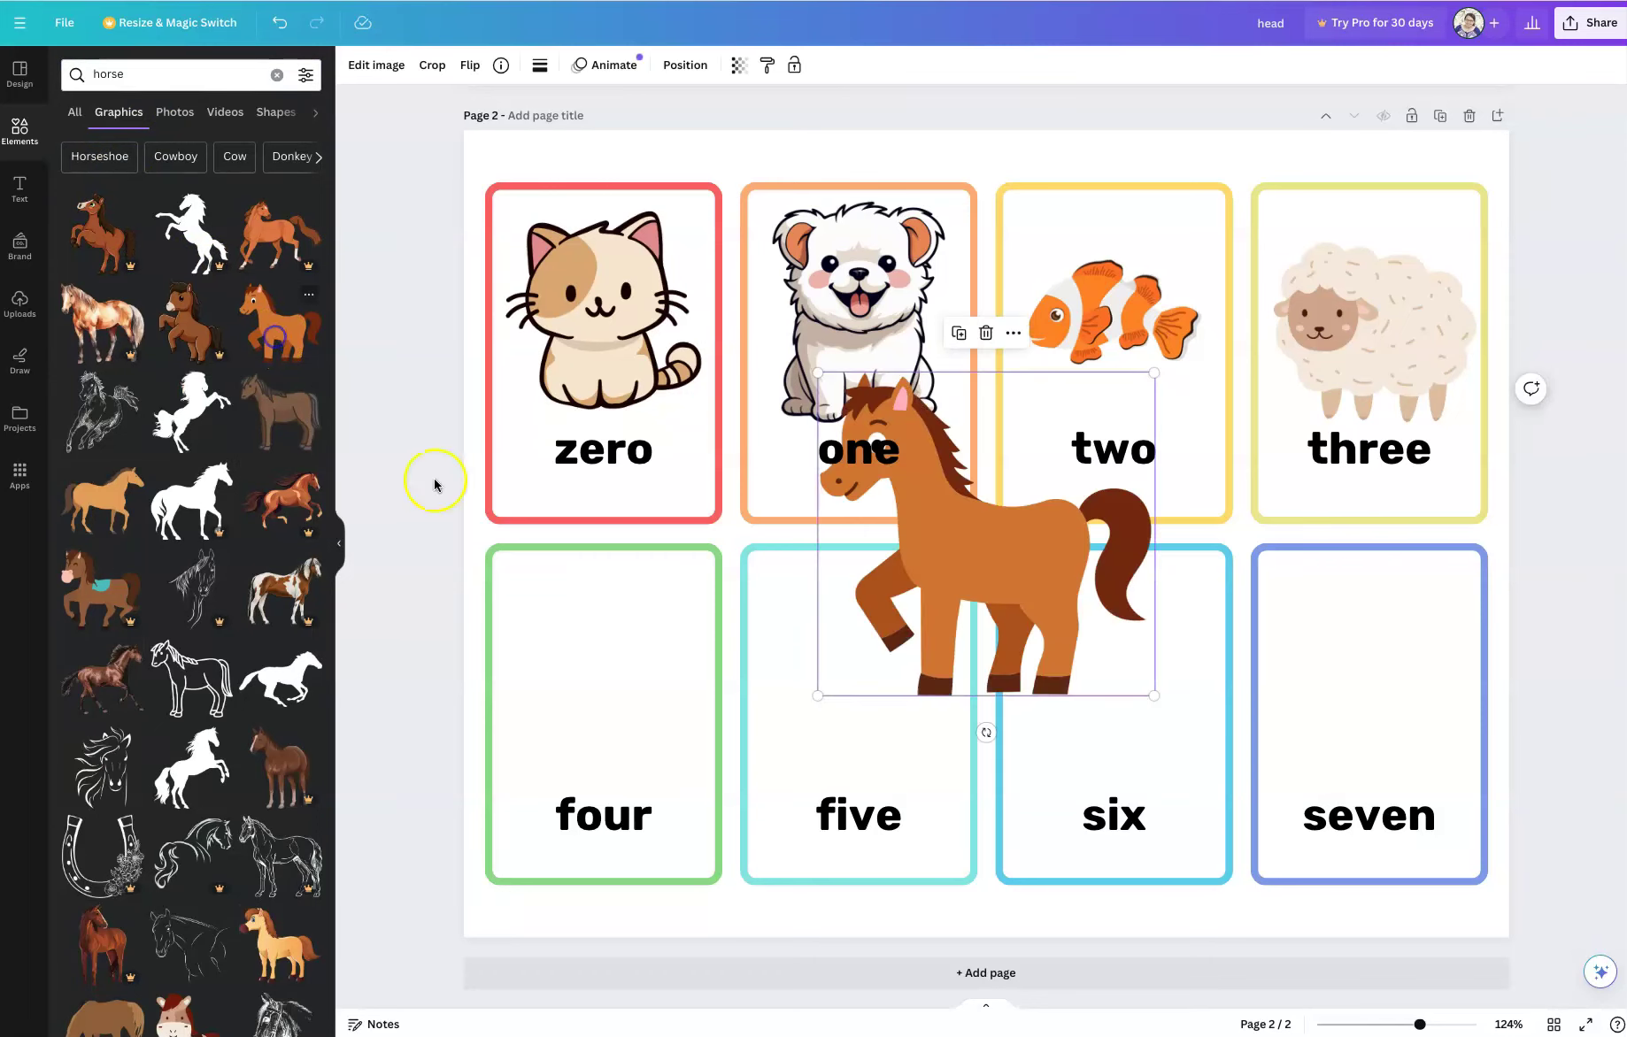
drag(952, 494, 735, 599)
drag(857, 467, 722, 570)
drag(665, 672, 644, 664)
Step: Search for 'cow' and centre a spotted cow graphic in the five card
double_click(136, 75)
text(cow)
key(Return)
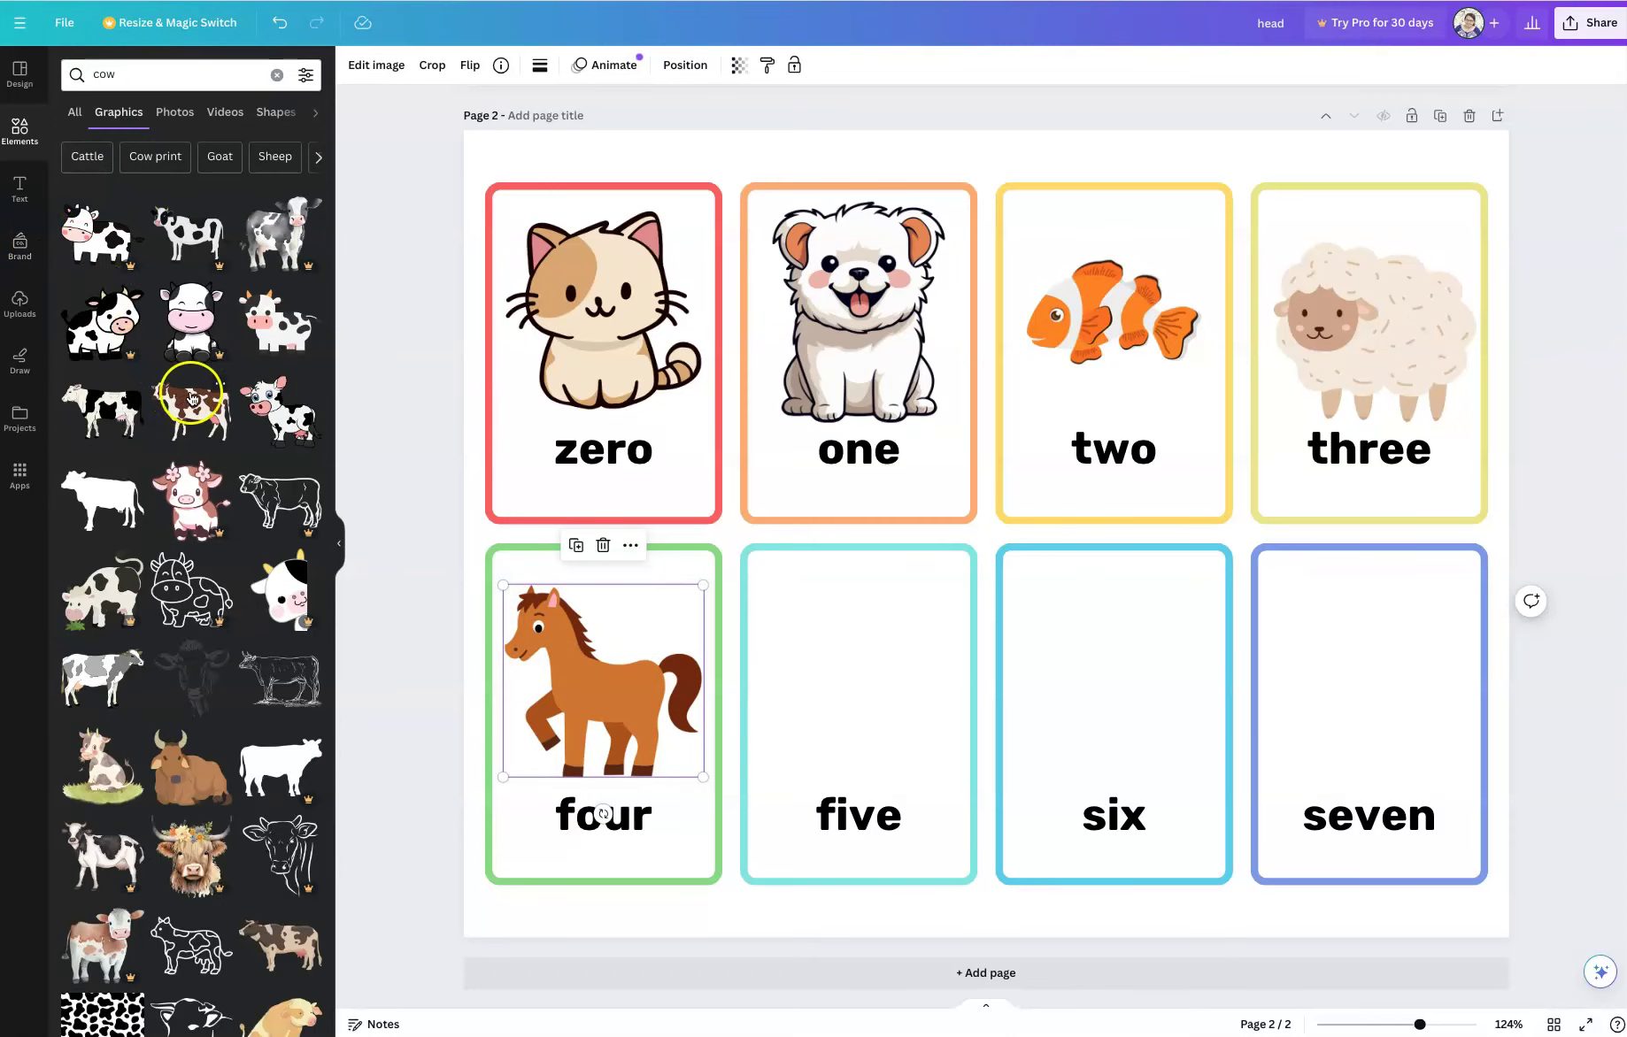
click(292, 339)
drag(1009, 563, 964, 657)
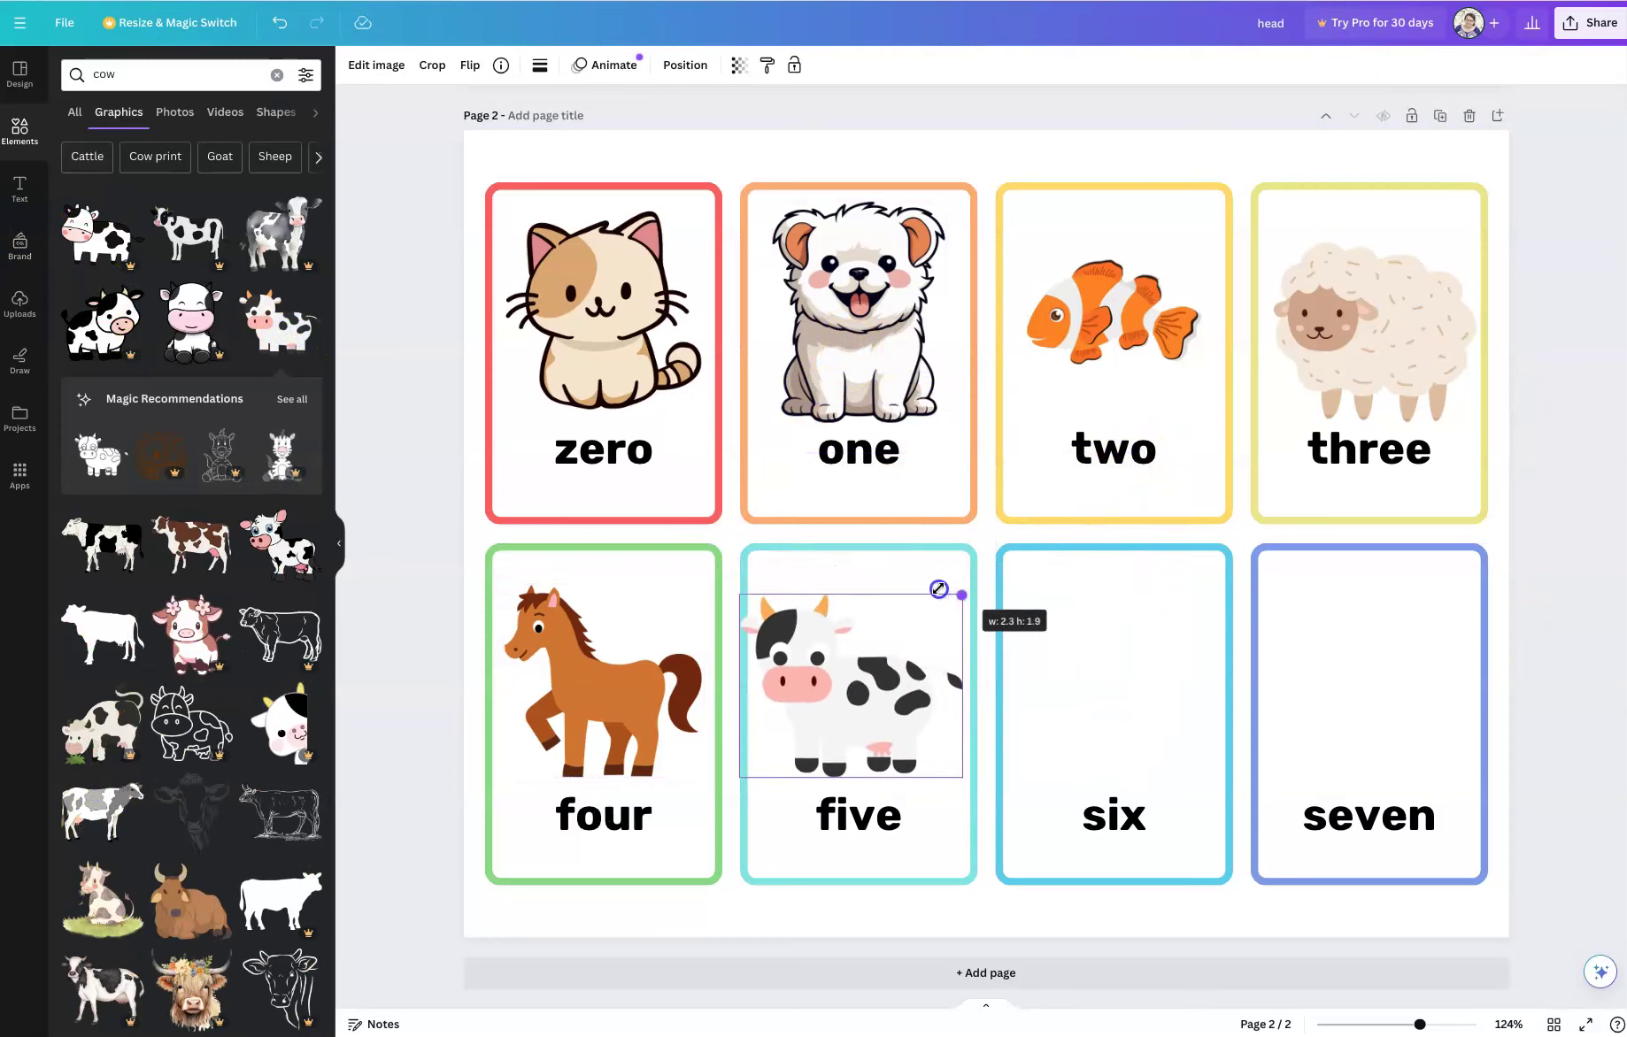
drag(938, 589, 939, 589)
drag(874, 718, 887, 708)
double_click(126, 76)
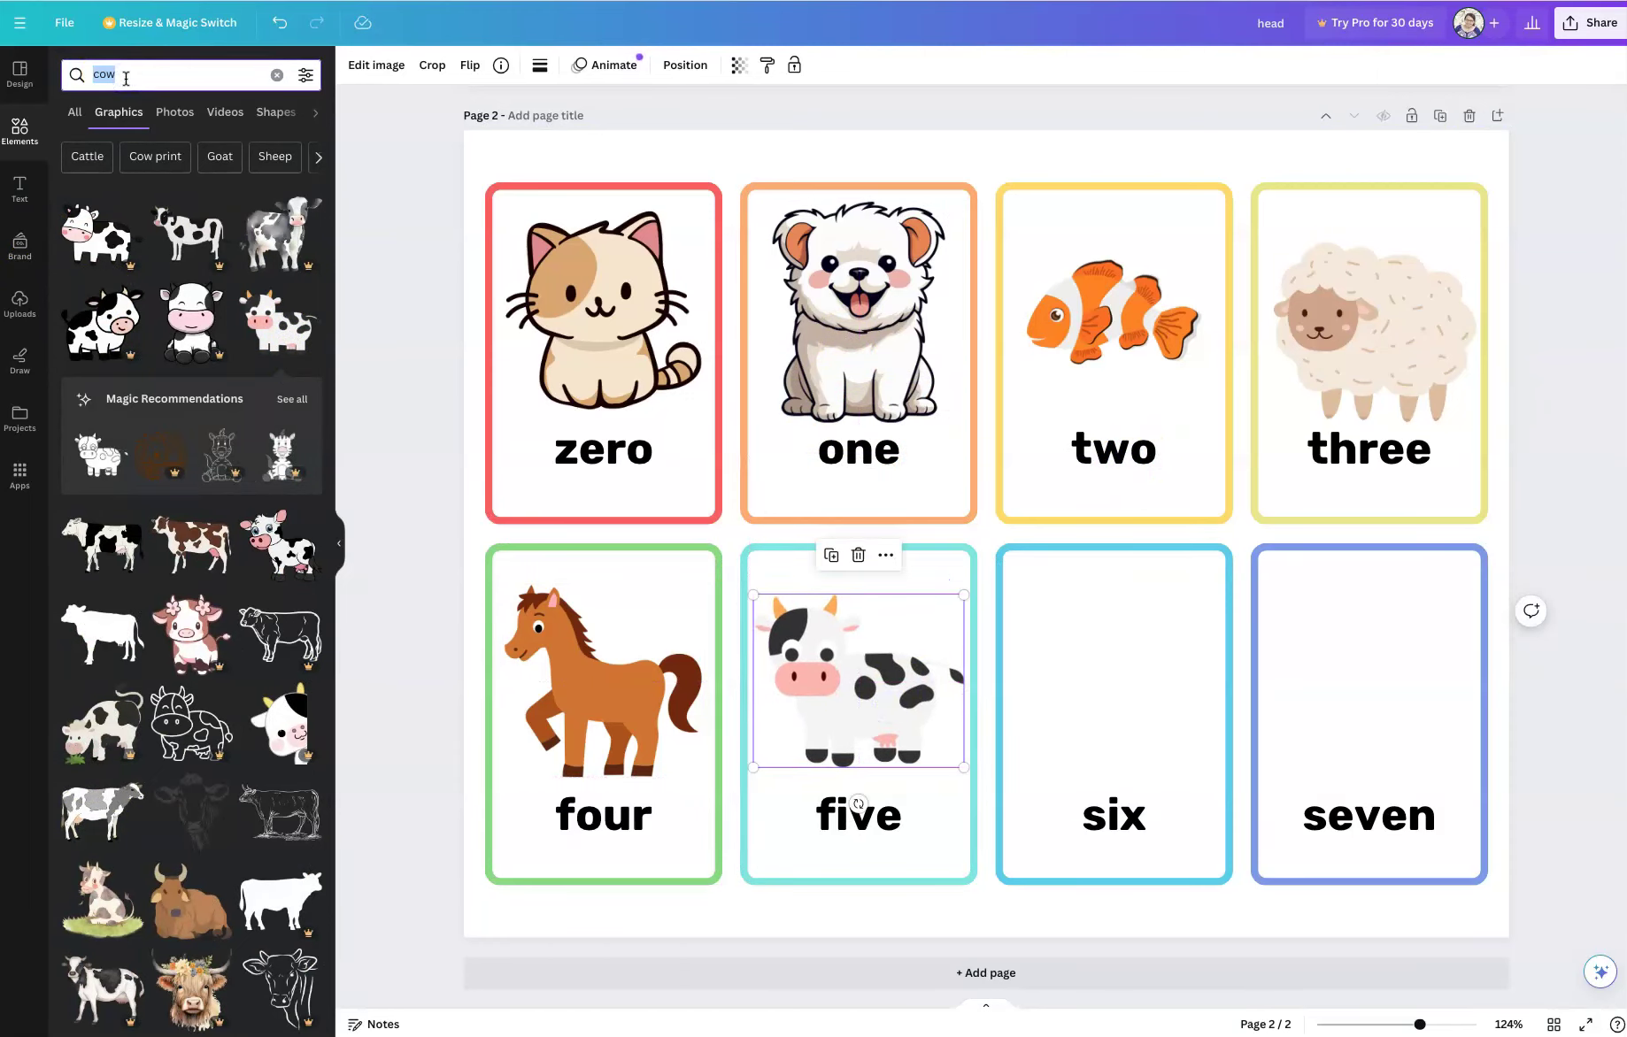
Step: Search for 'duck' and place a shrunken white duck in the six card
text(duck)
key(Return)
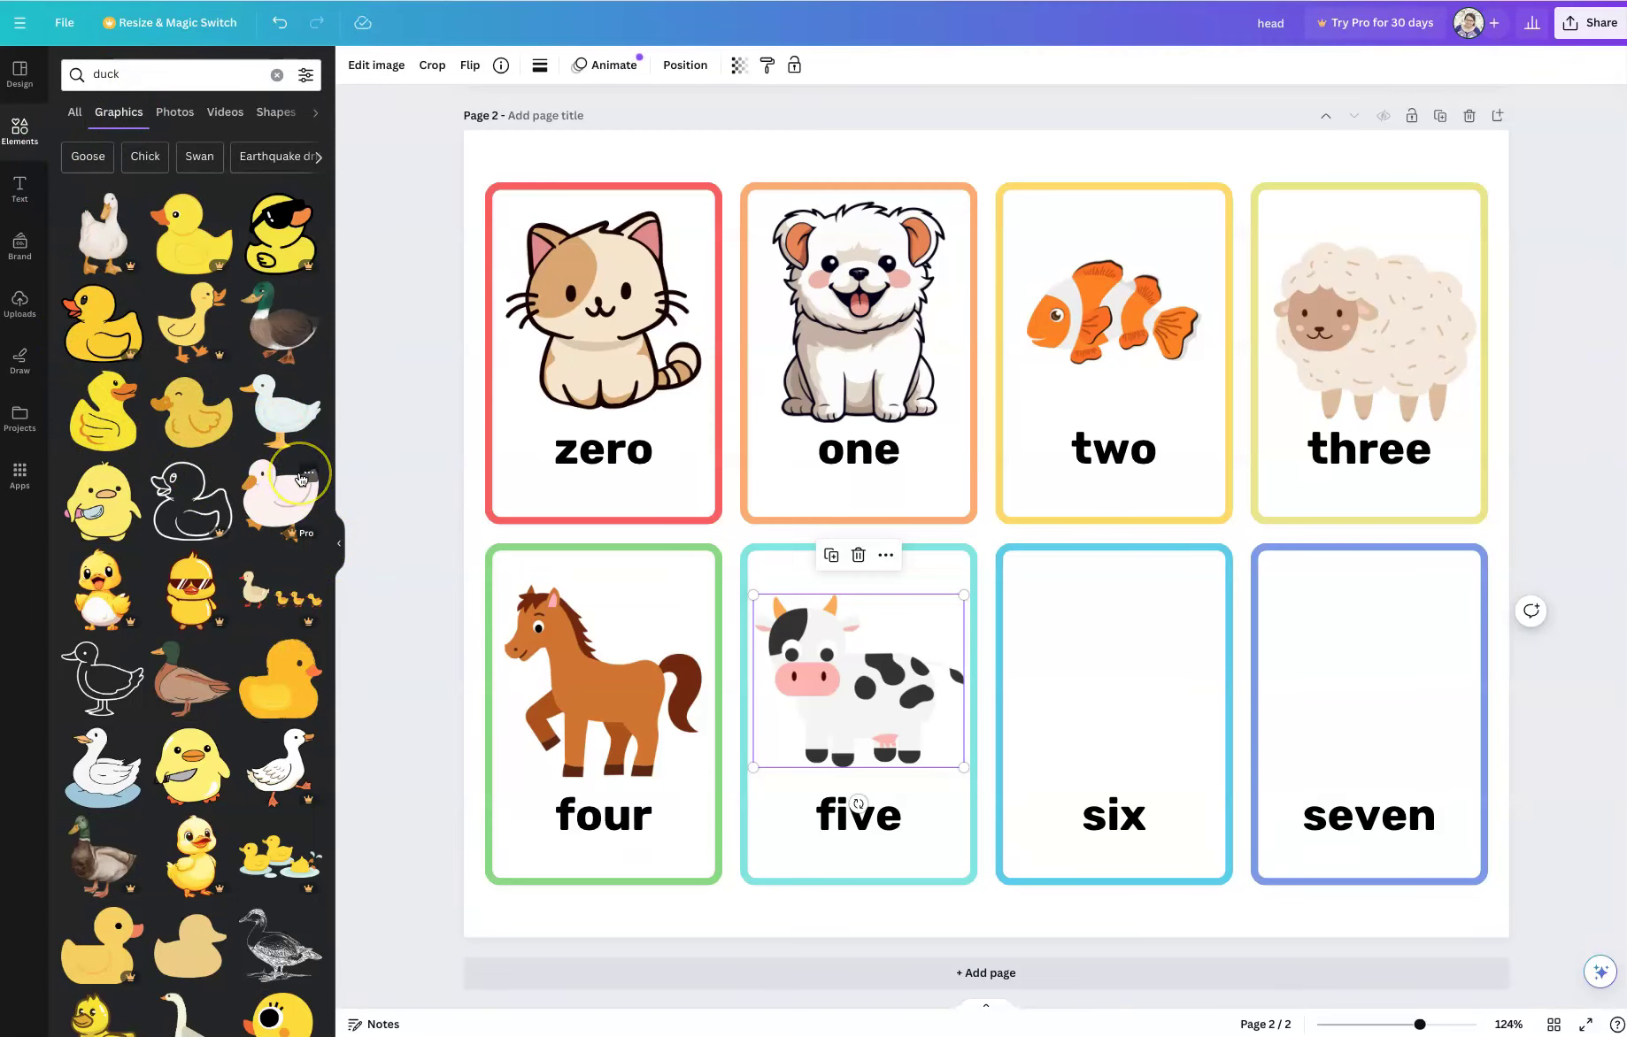
click(282, 409)
drag(808, 373, 956, 489)
drag(1045, 606, 1102, 687)
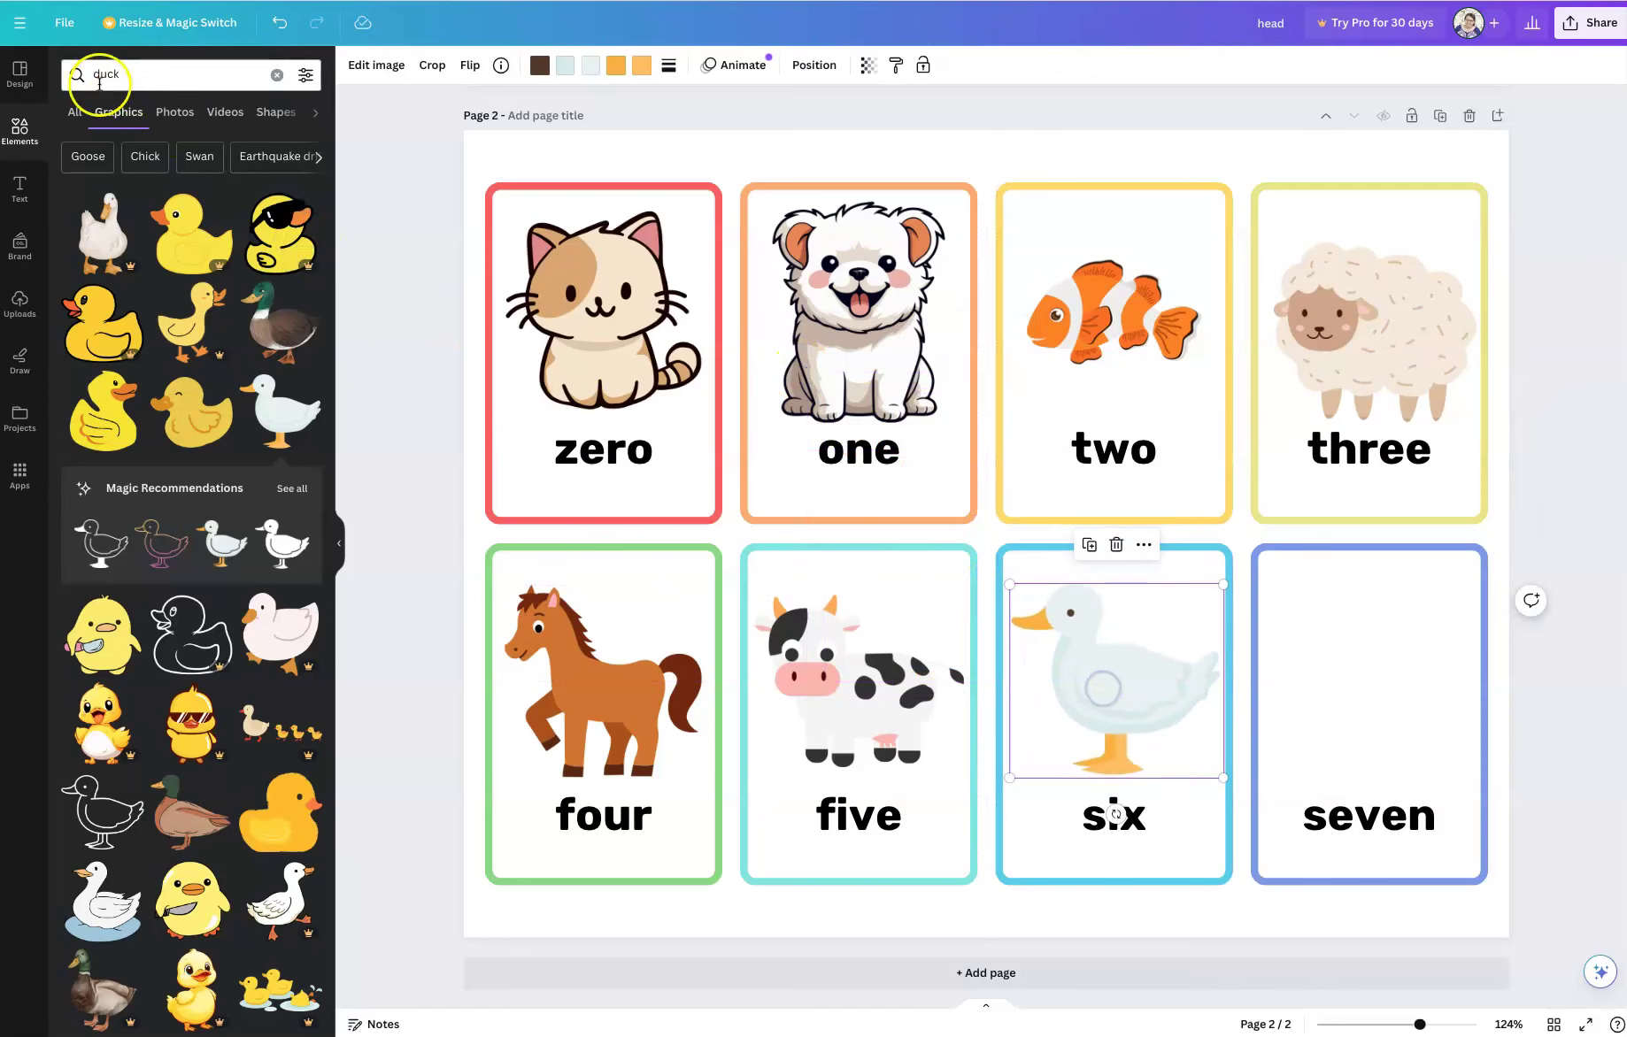
click(136, 76)
key(Return)
Step: Search Elements for 'mouse' and add the grey cartoon mouse graphic
double_click(136, 76)
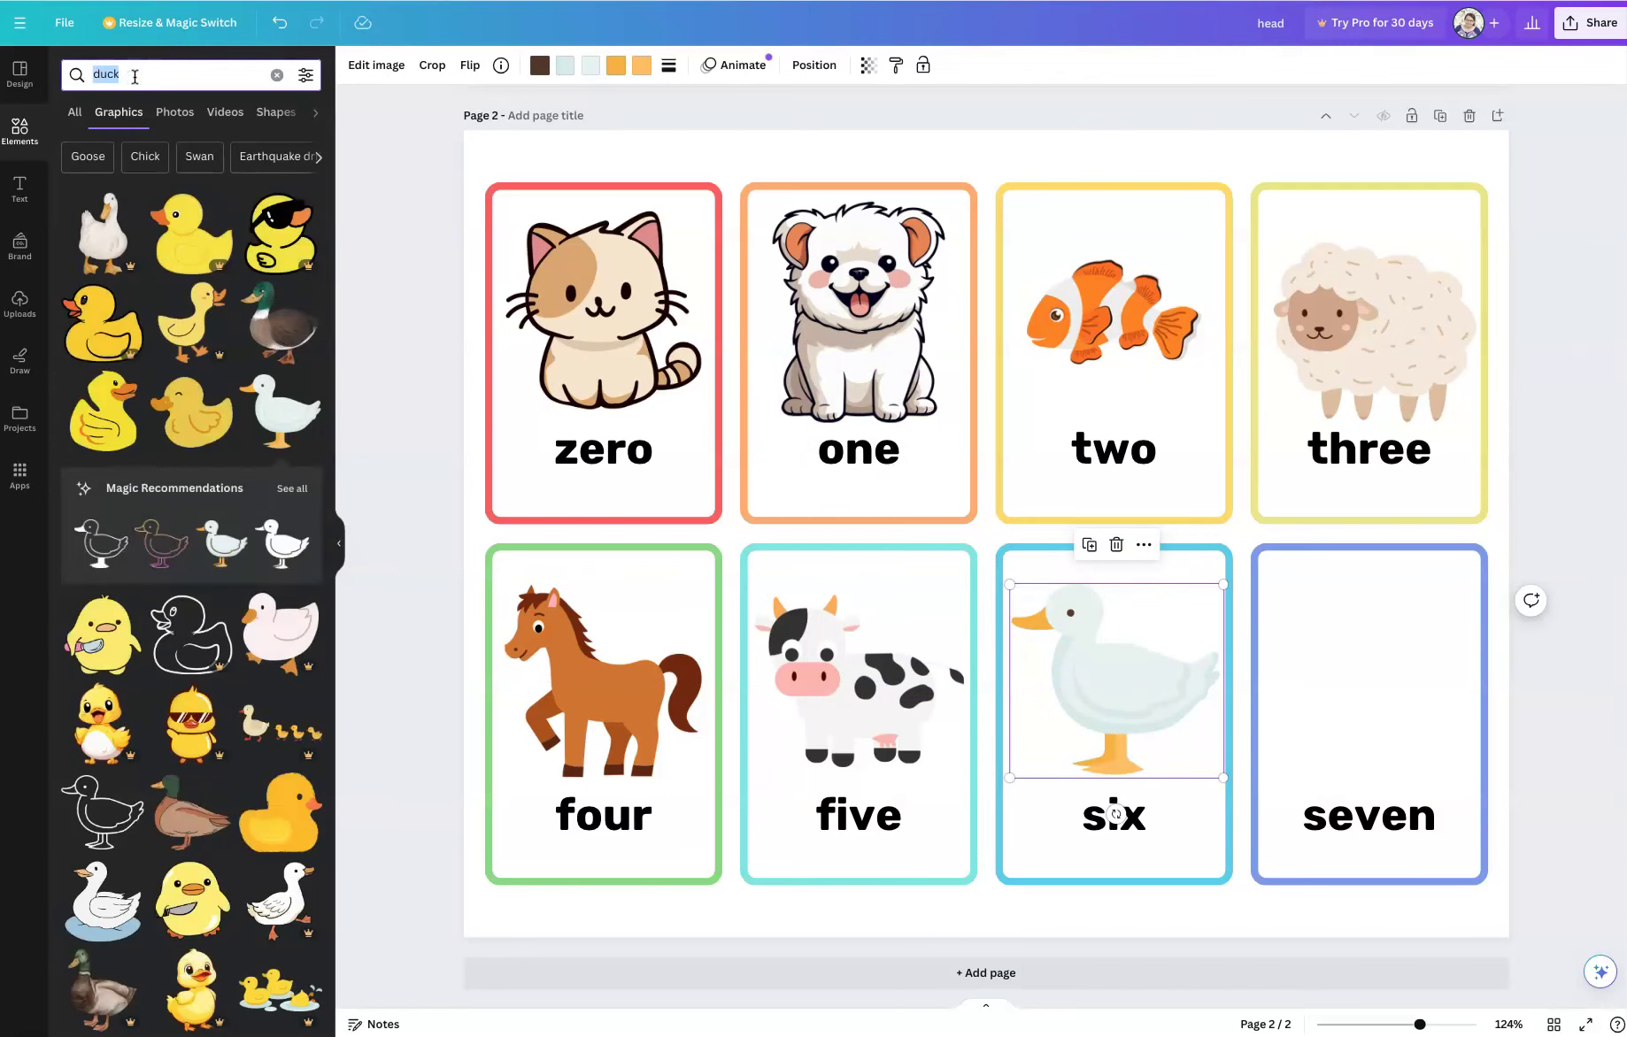
text(mouse)
key(Return)
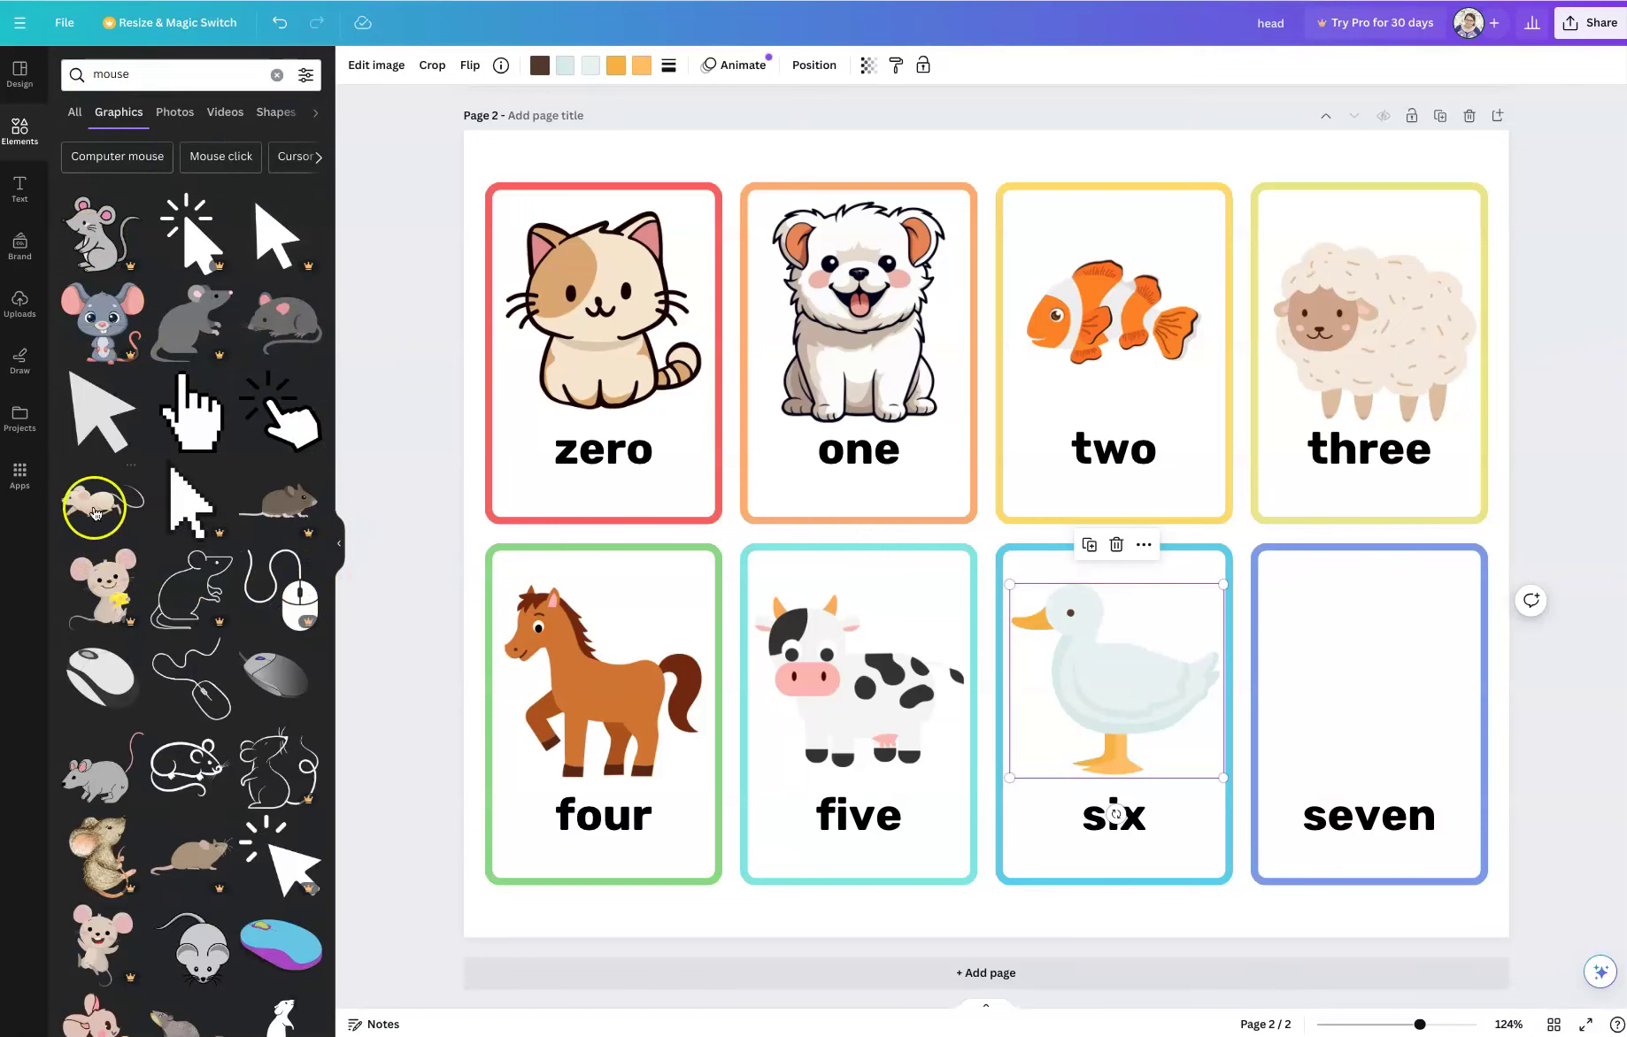
scroll(282, 571, down, 1)
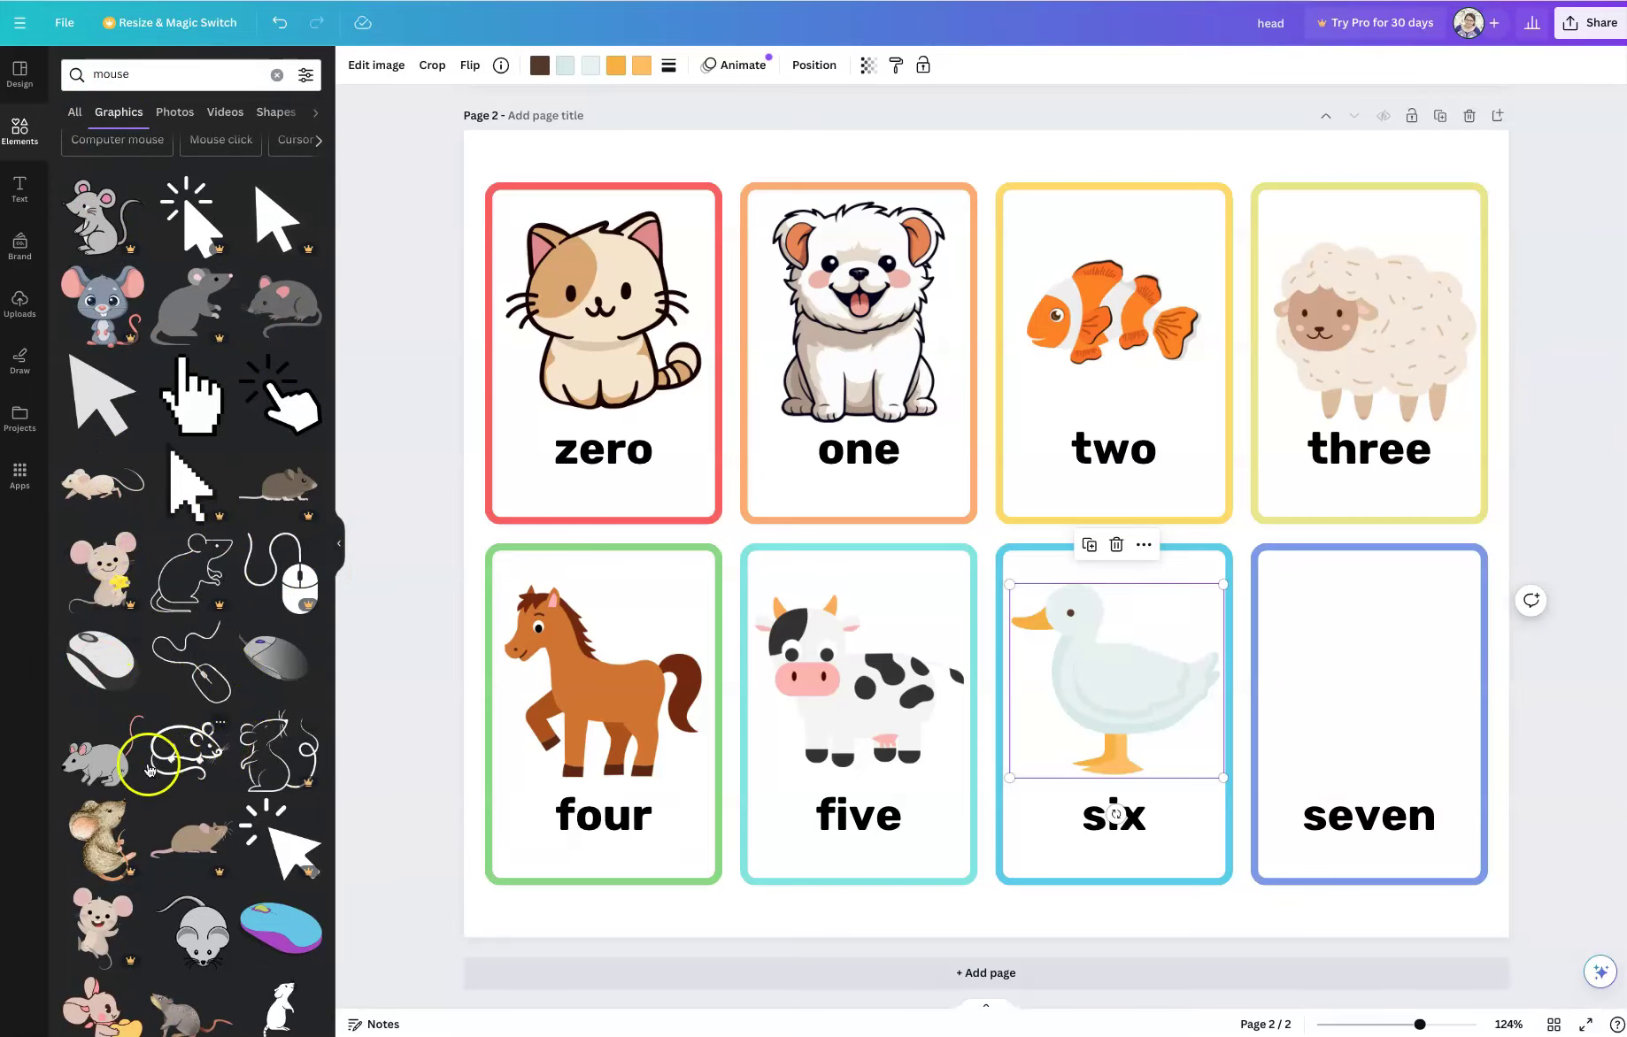
scroll(137, 770, down, 3)
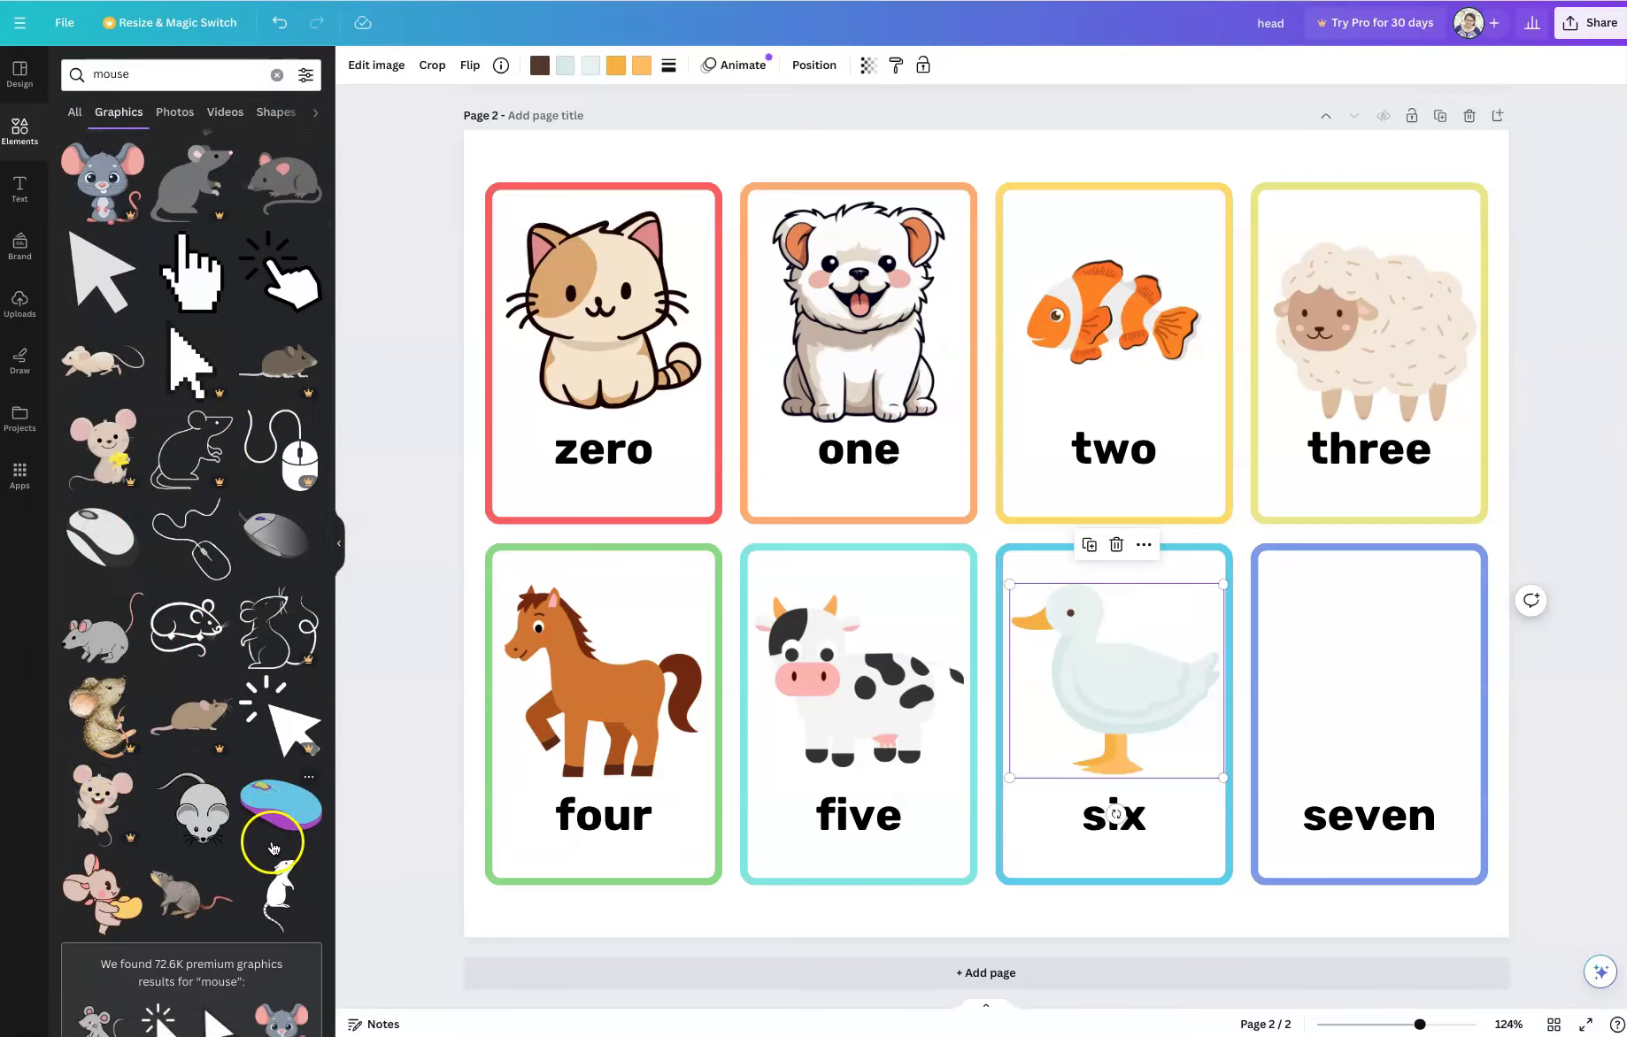
scroll(274, 848, down, 2)
click(197, 725)
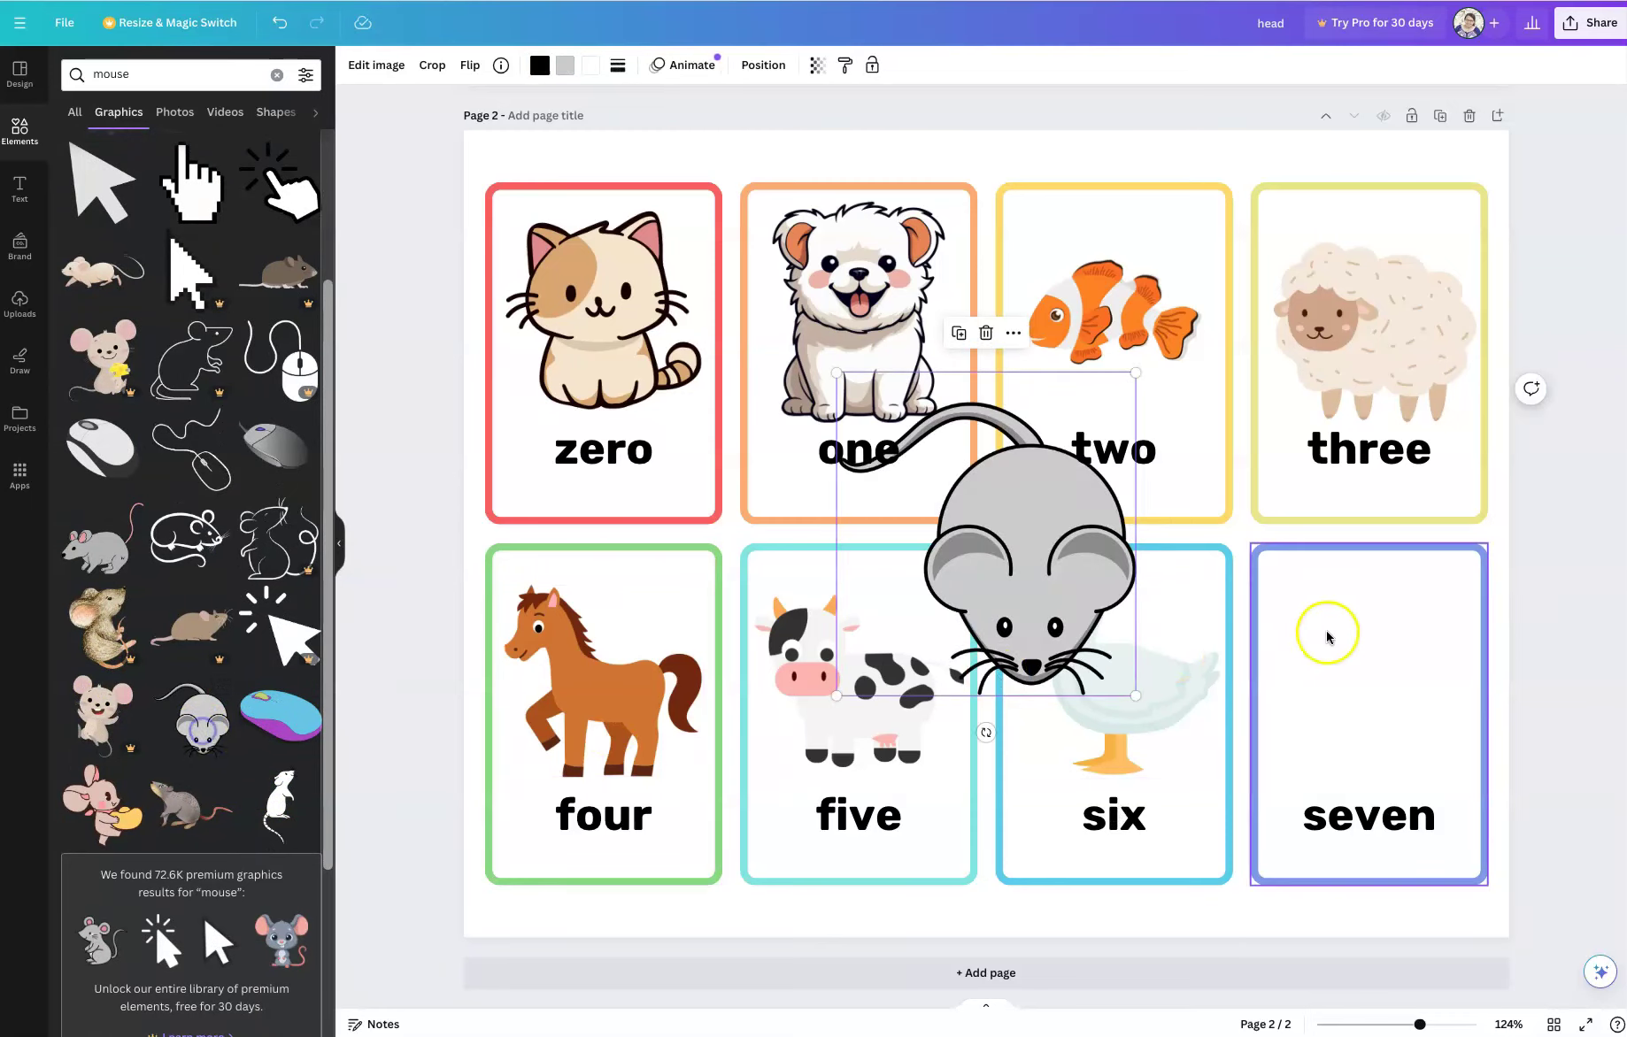
Step: Shrink the mouse and fit it neatly above the word on the seven card
drag(836, 373, 911, 454)
drag(1033, 577, 1371, 683)
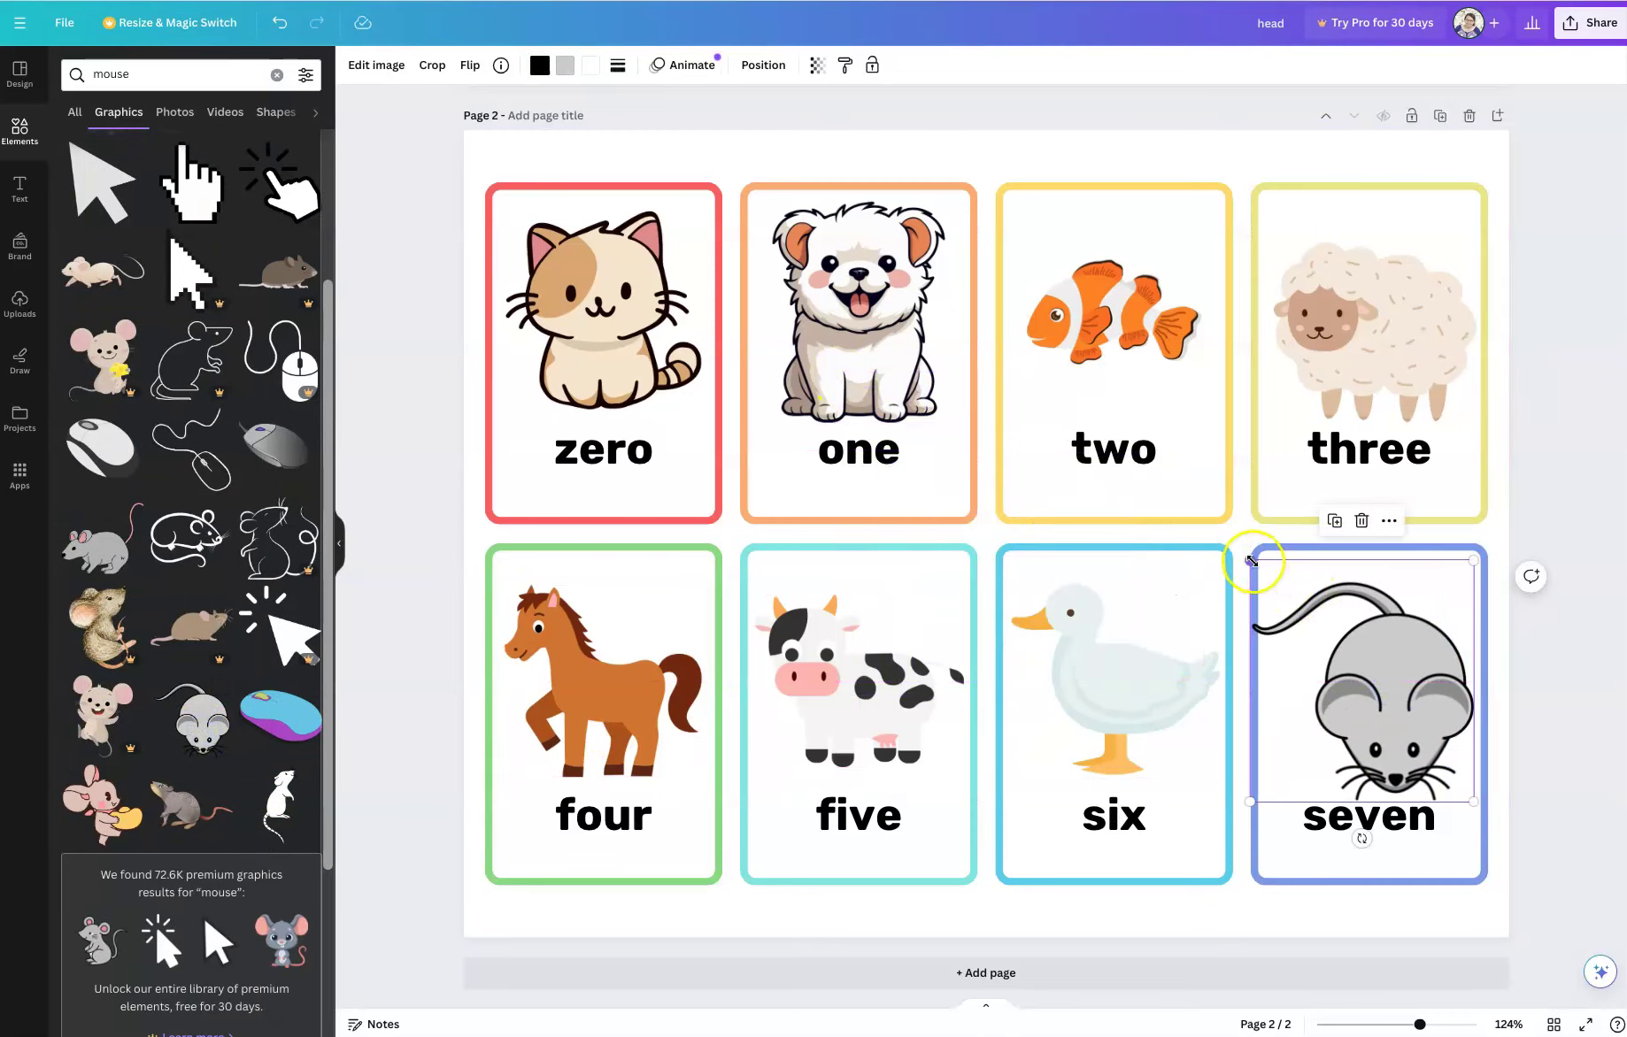
drag(1253, 561, 1259, 570)
drag(1344, 663, 1351, 662)
click(1524, 657)
click(1351, 653)
click(1512, 686)
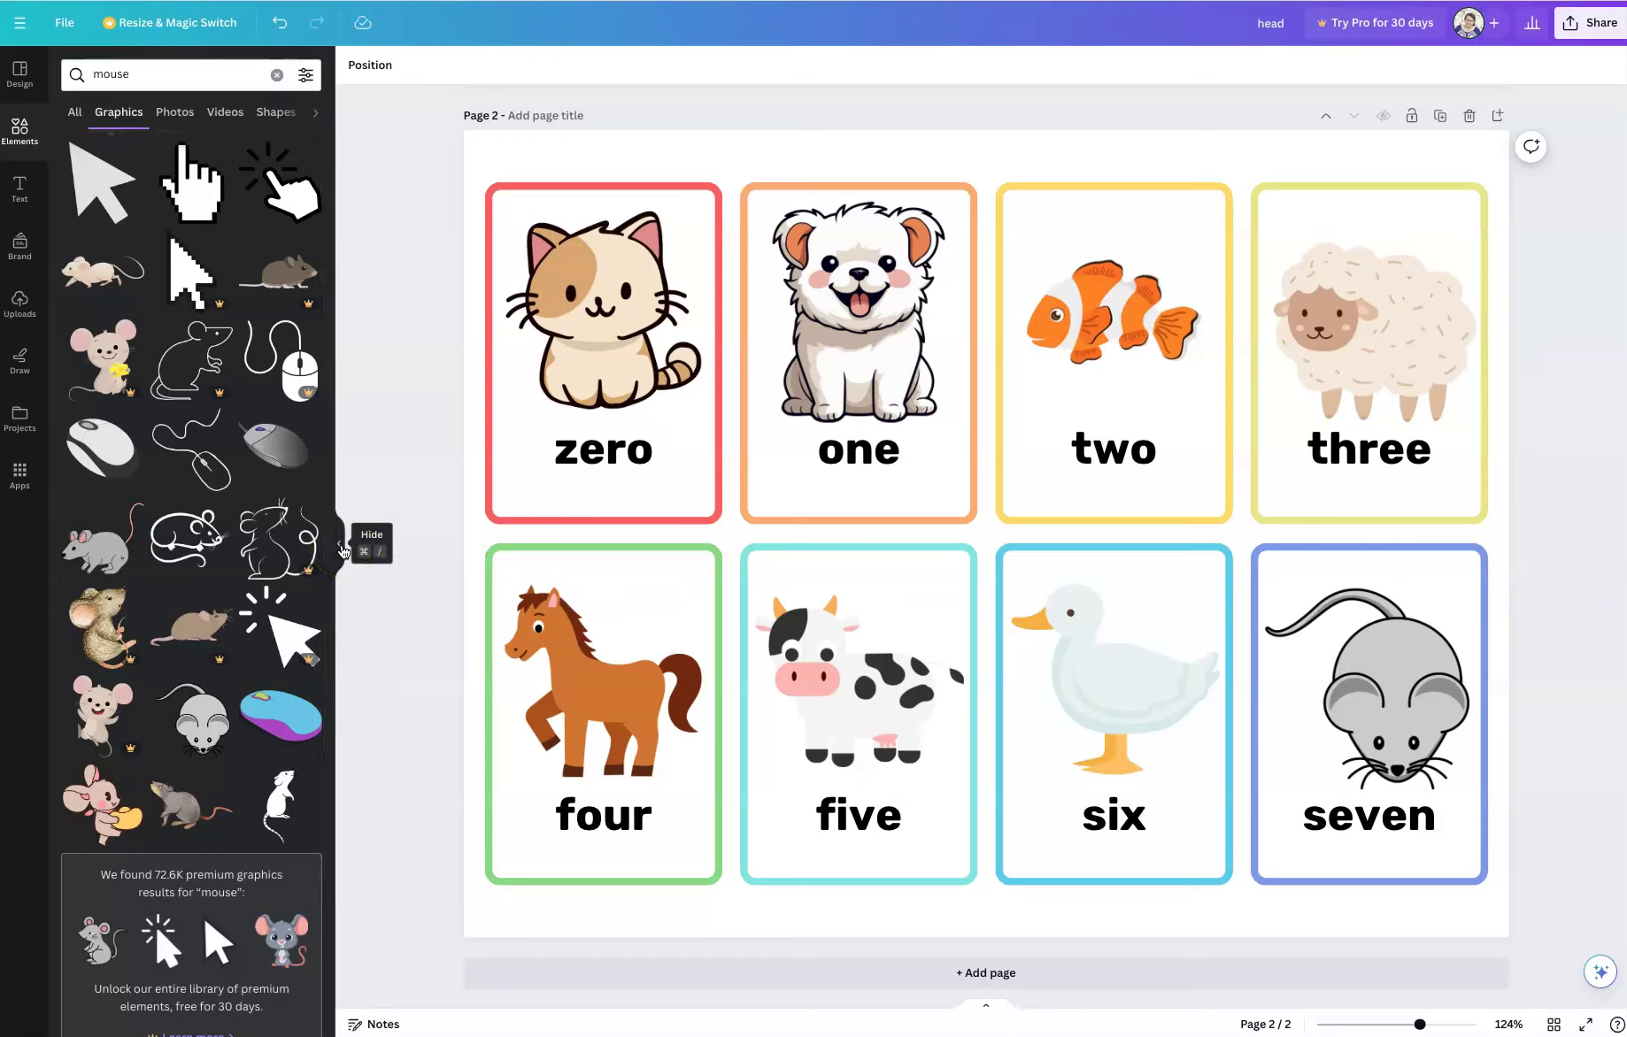
click(343, 550)
click(1361, 731)
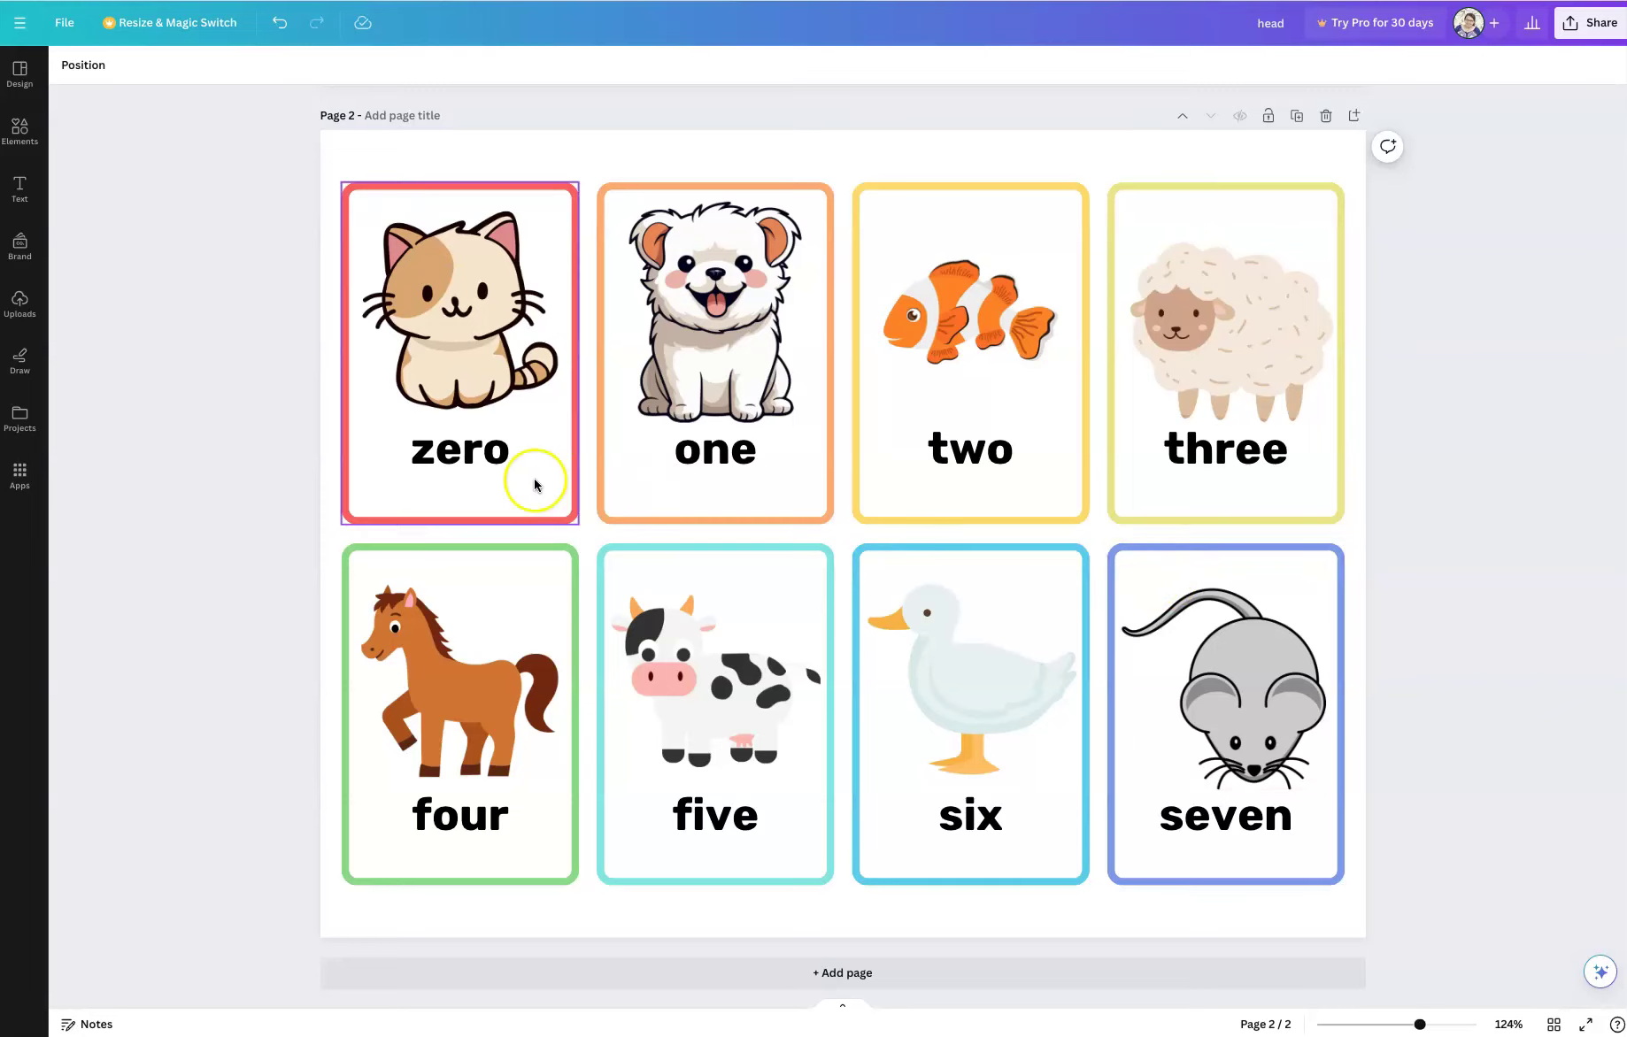
Step: Replace the cat card's zero label with Mosí
click(484, 461)
double_click(483, 461)
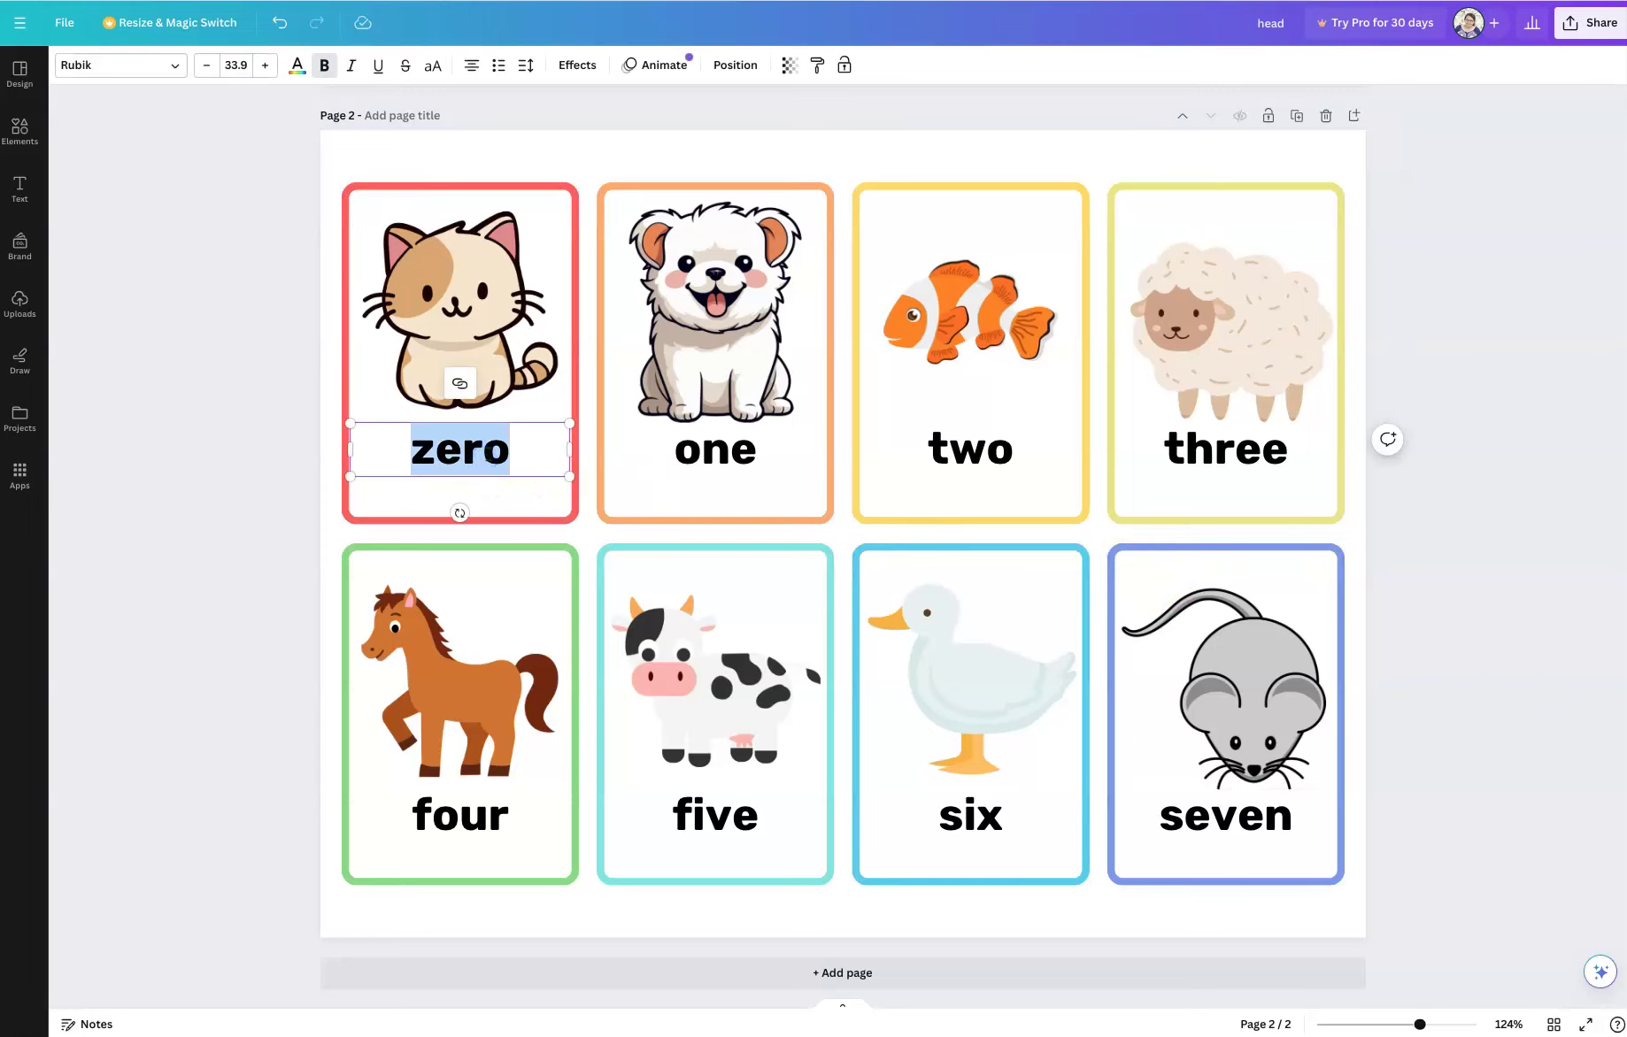
text(Mosu)
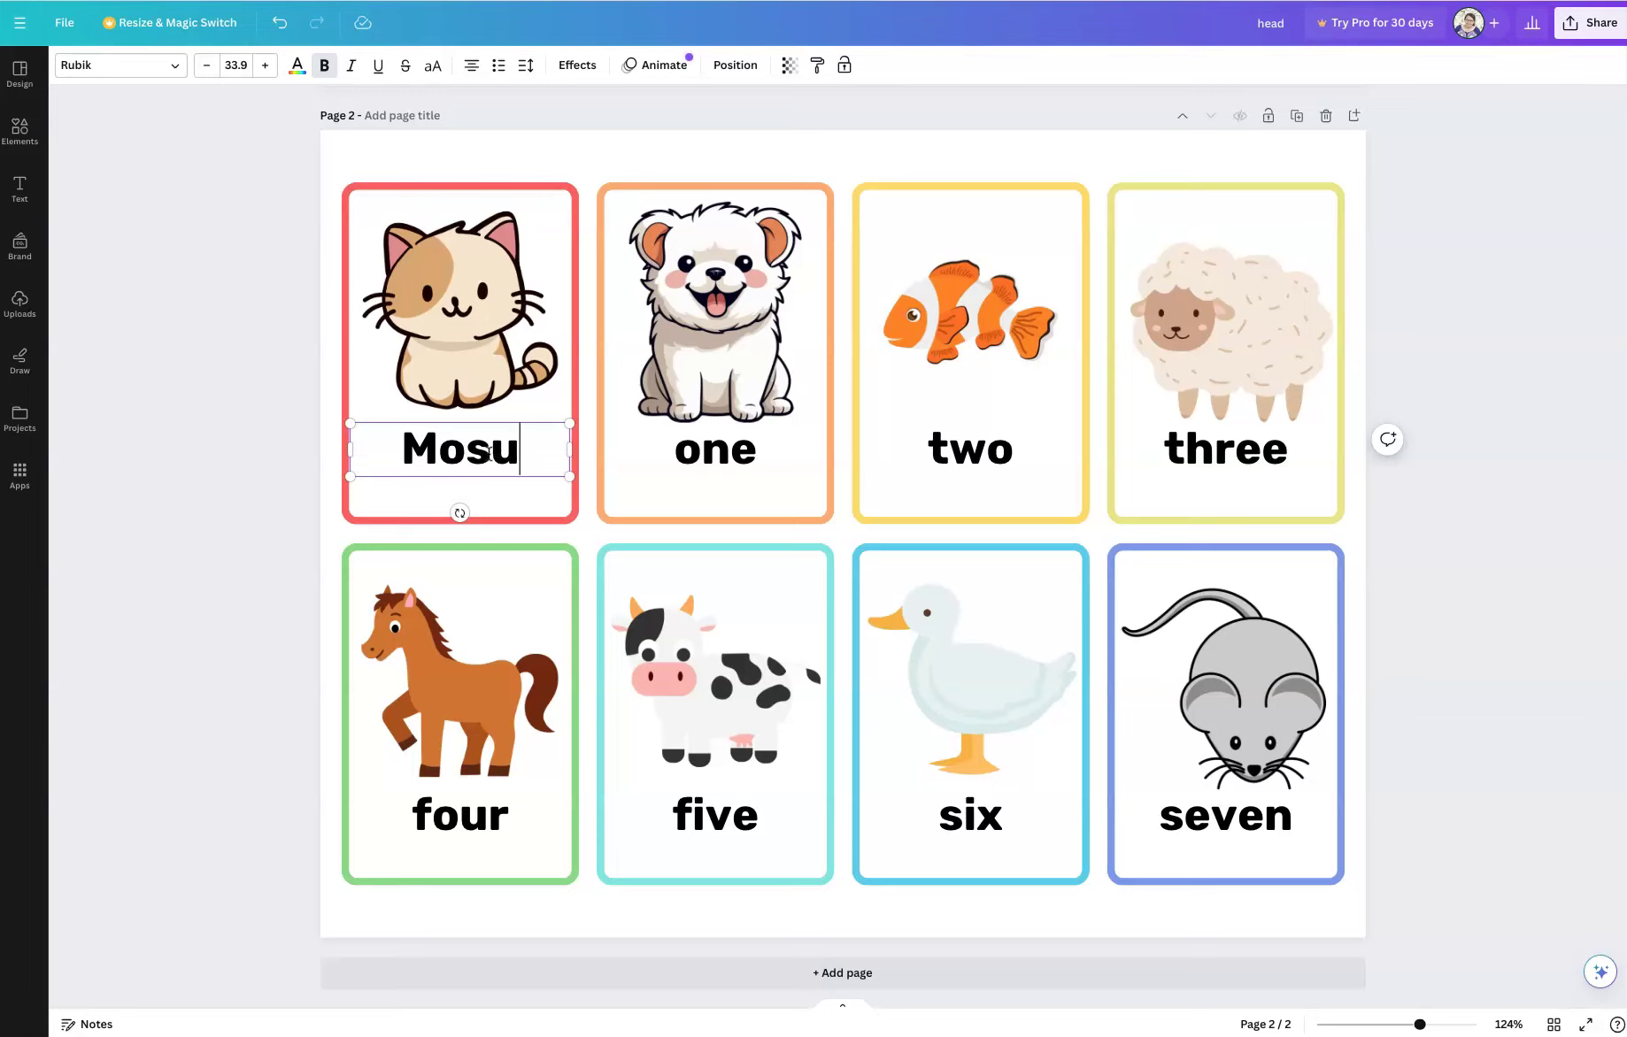
key(BackSpace)
text(i)
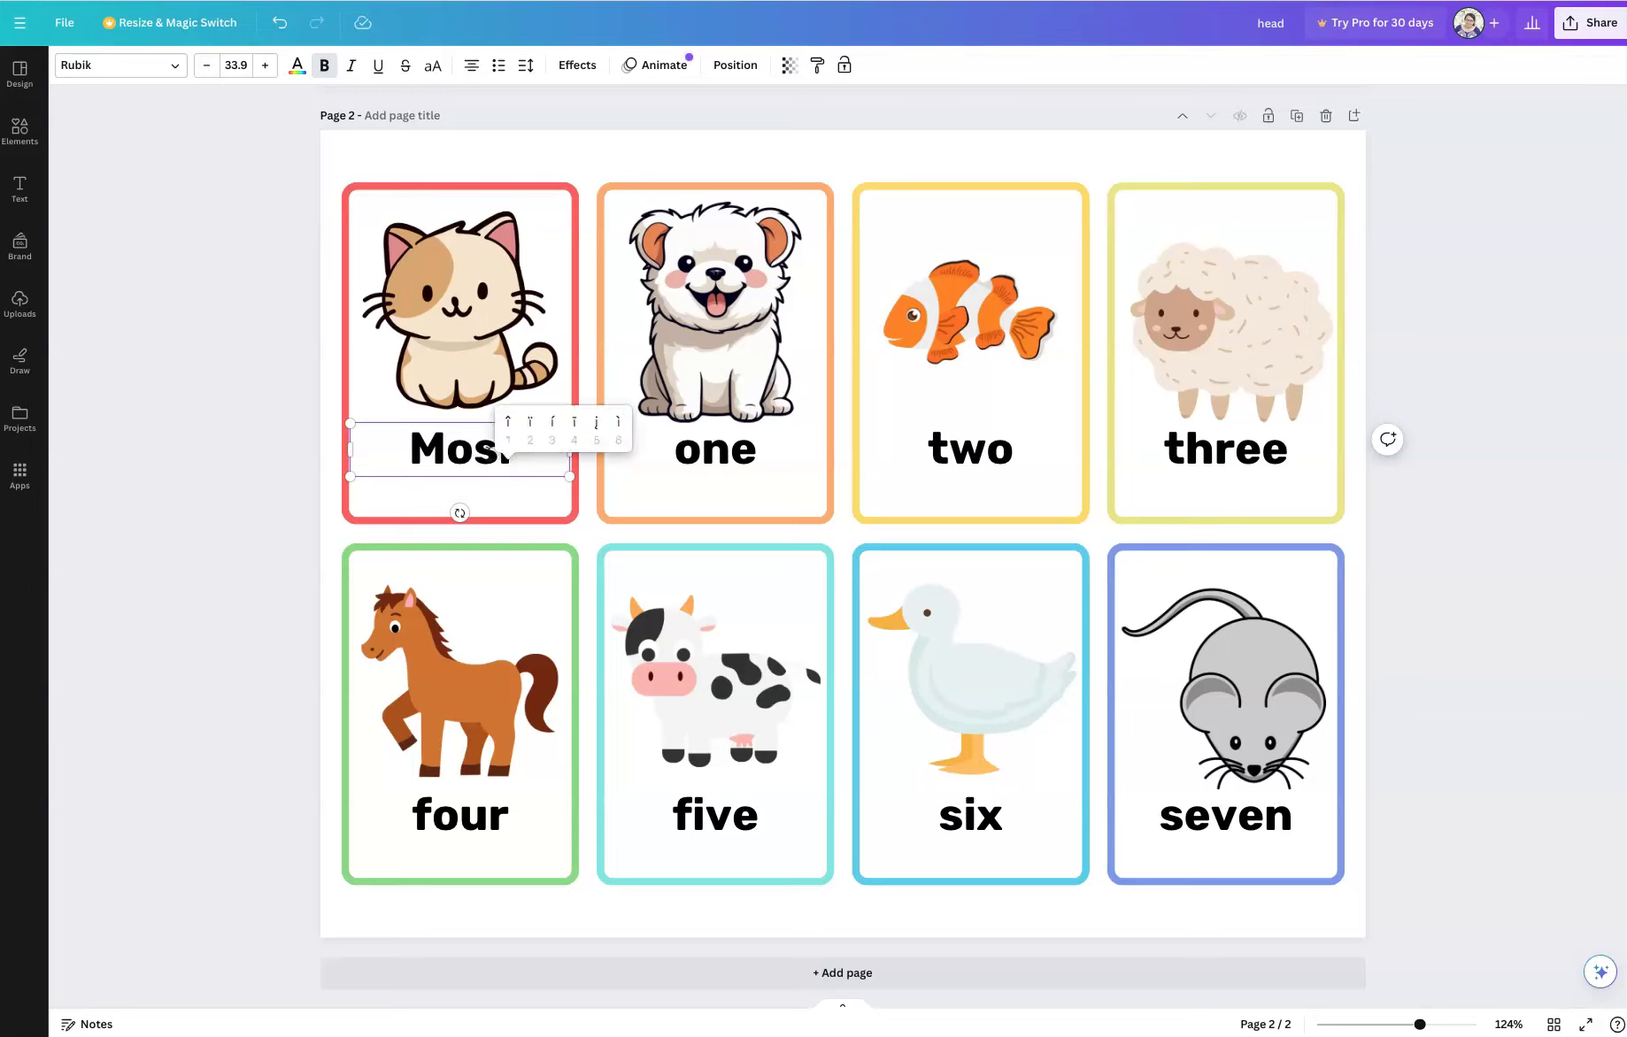
text(3)
click(718, 451)
Step: Relabel the dog card Leechaa'i and the fish card Loo'
double_click(723, 459)
key(BackSpace)
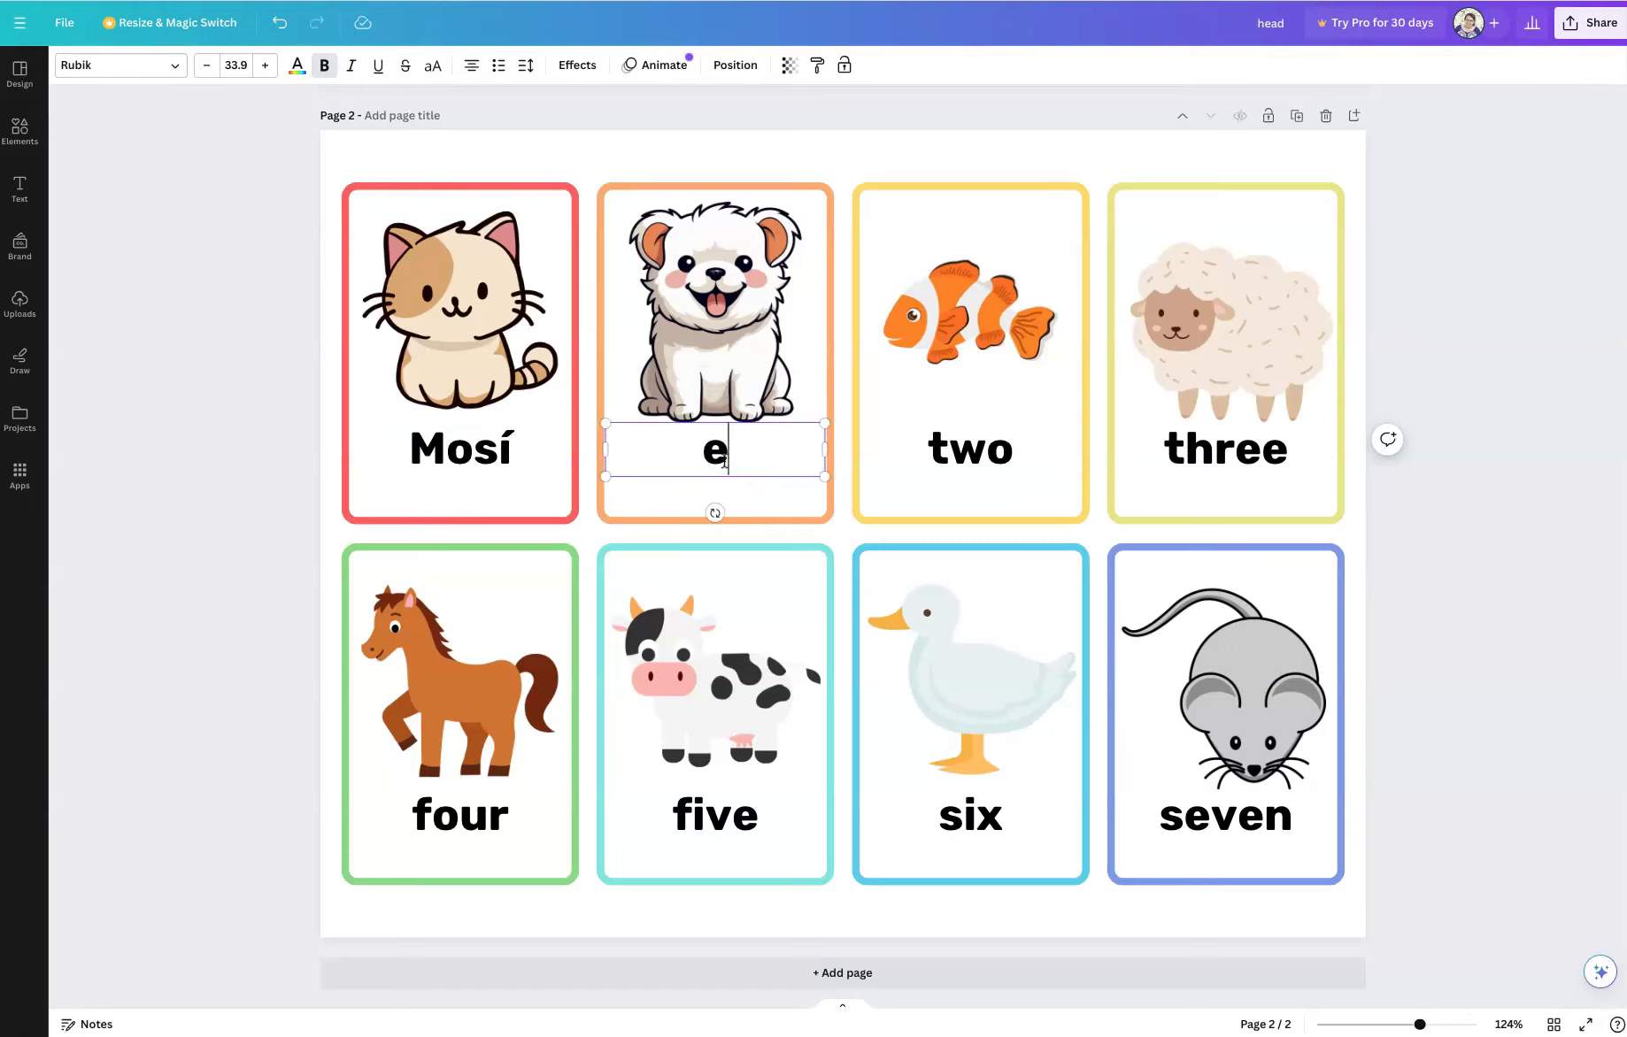
text(Leec)
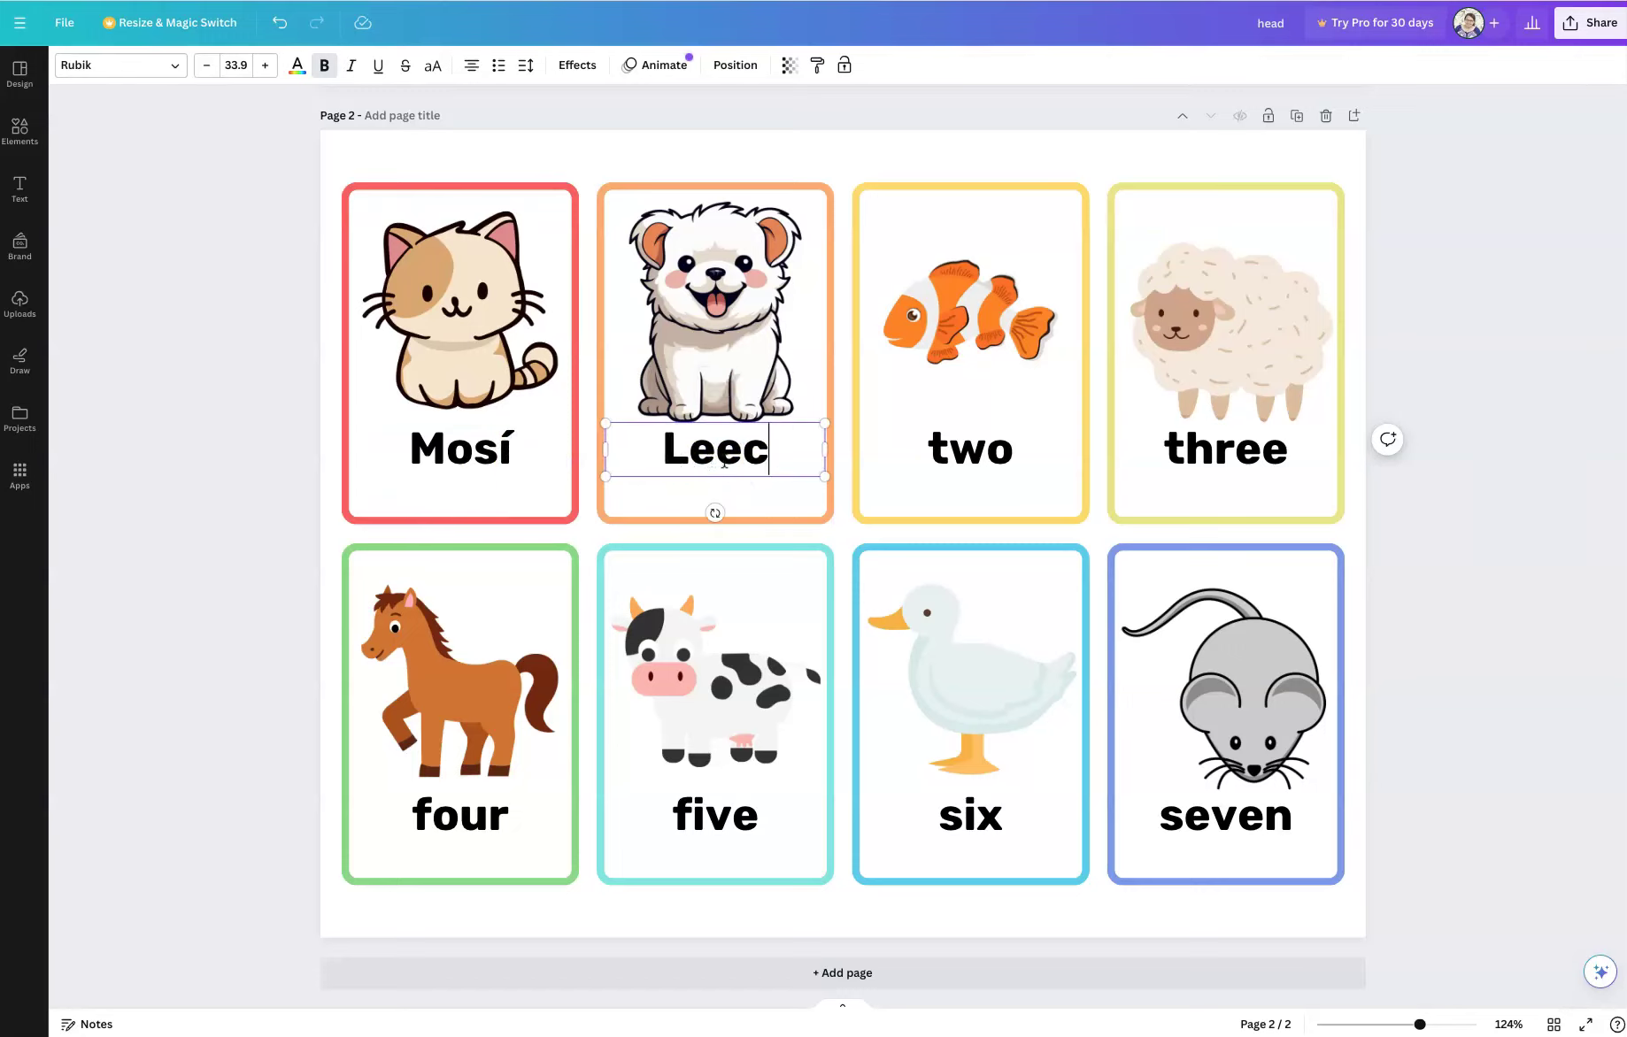
text(haa)
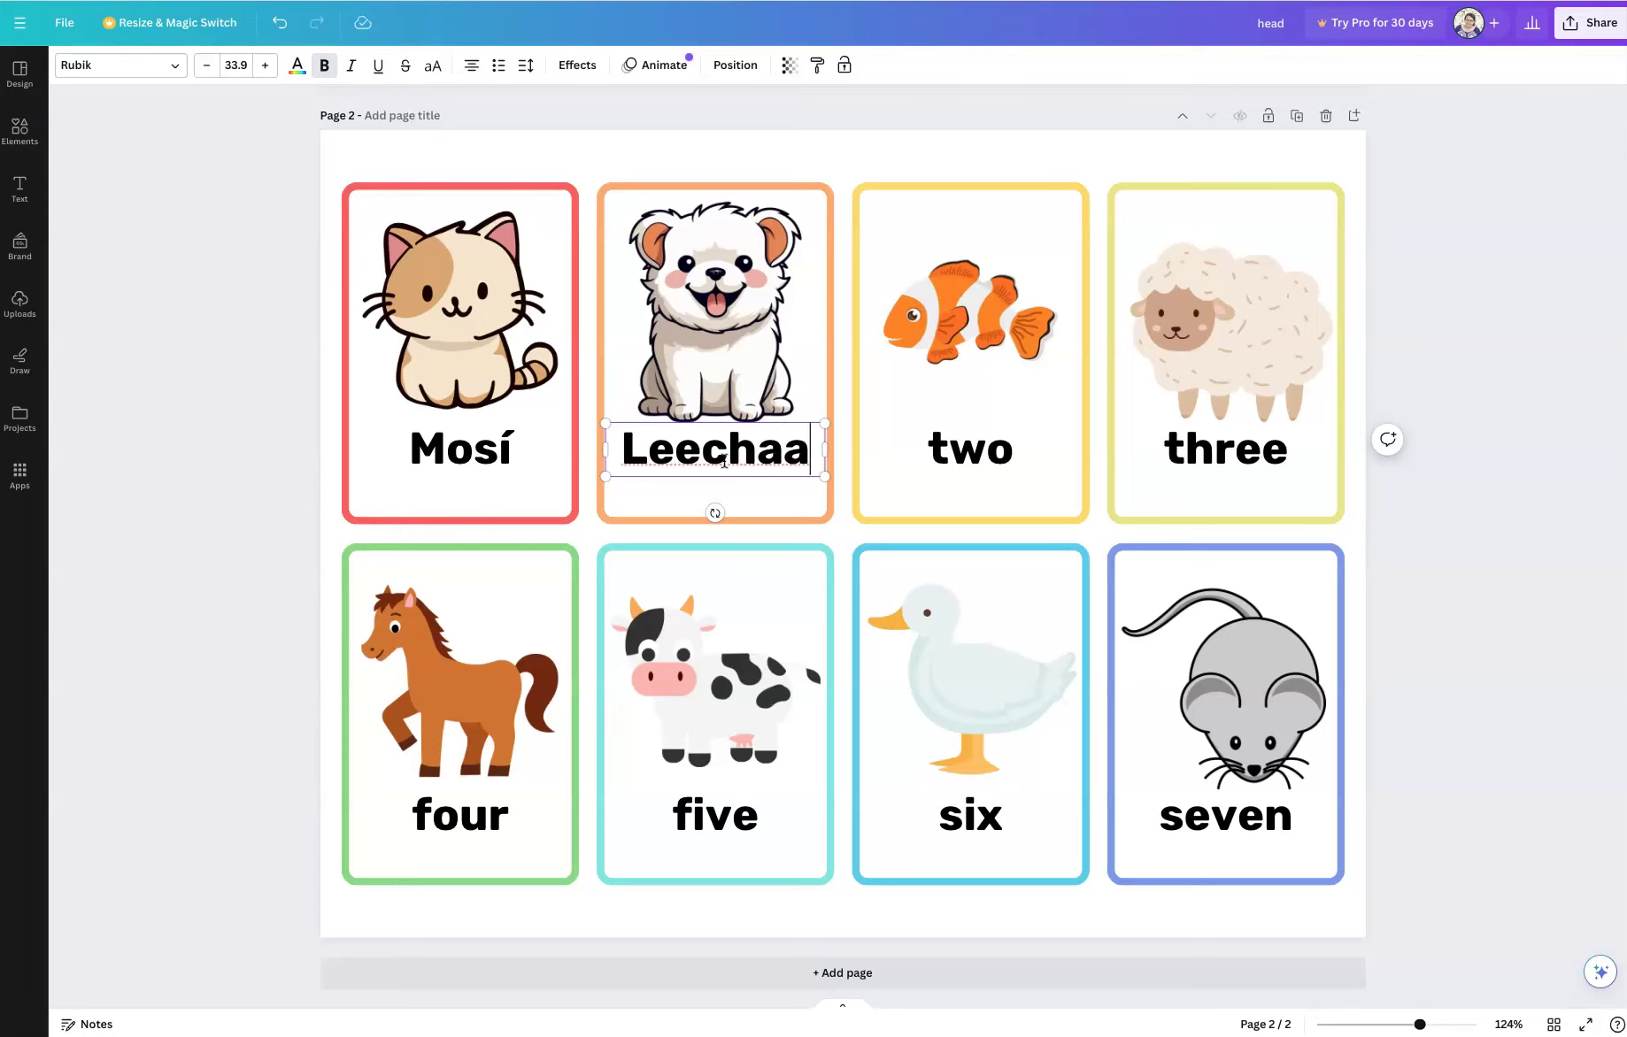
text(’i)
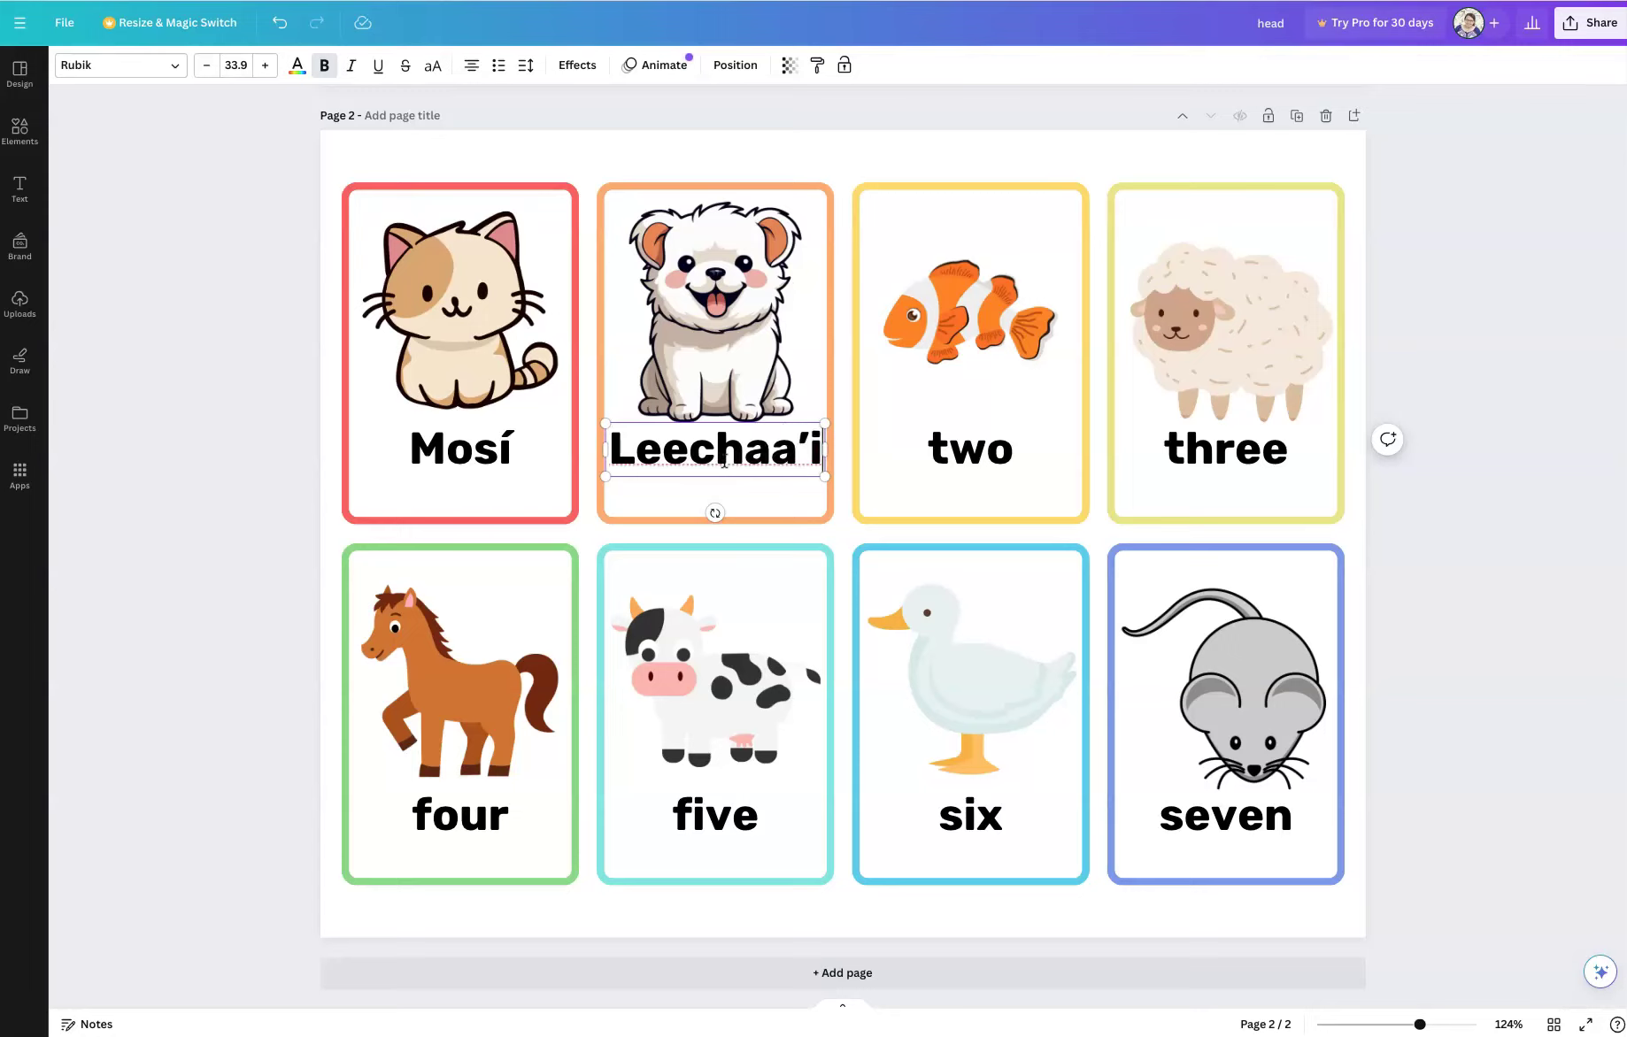
click(966, 447)
double_click(967, 447)
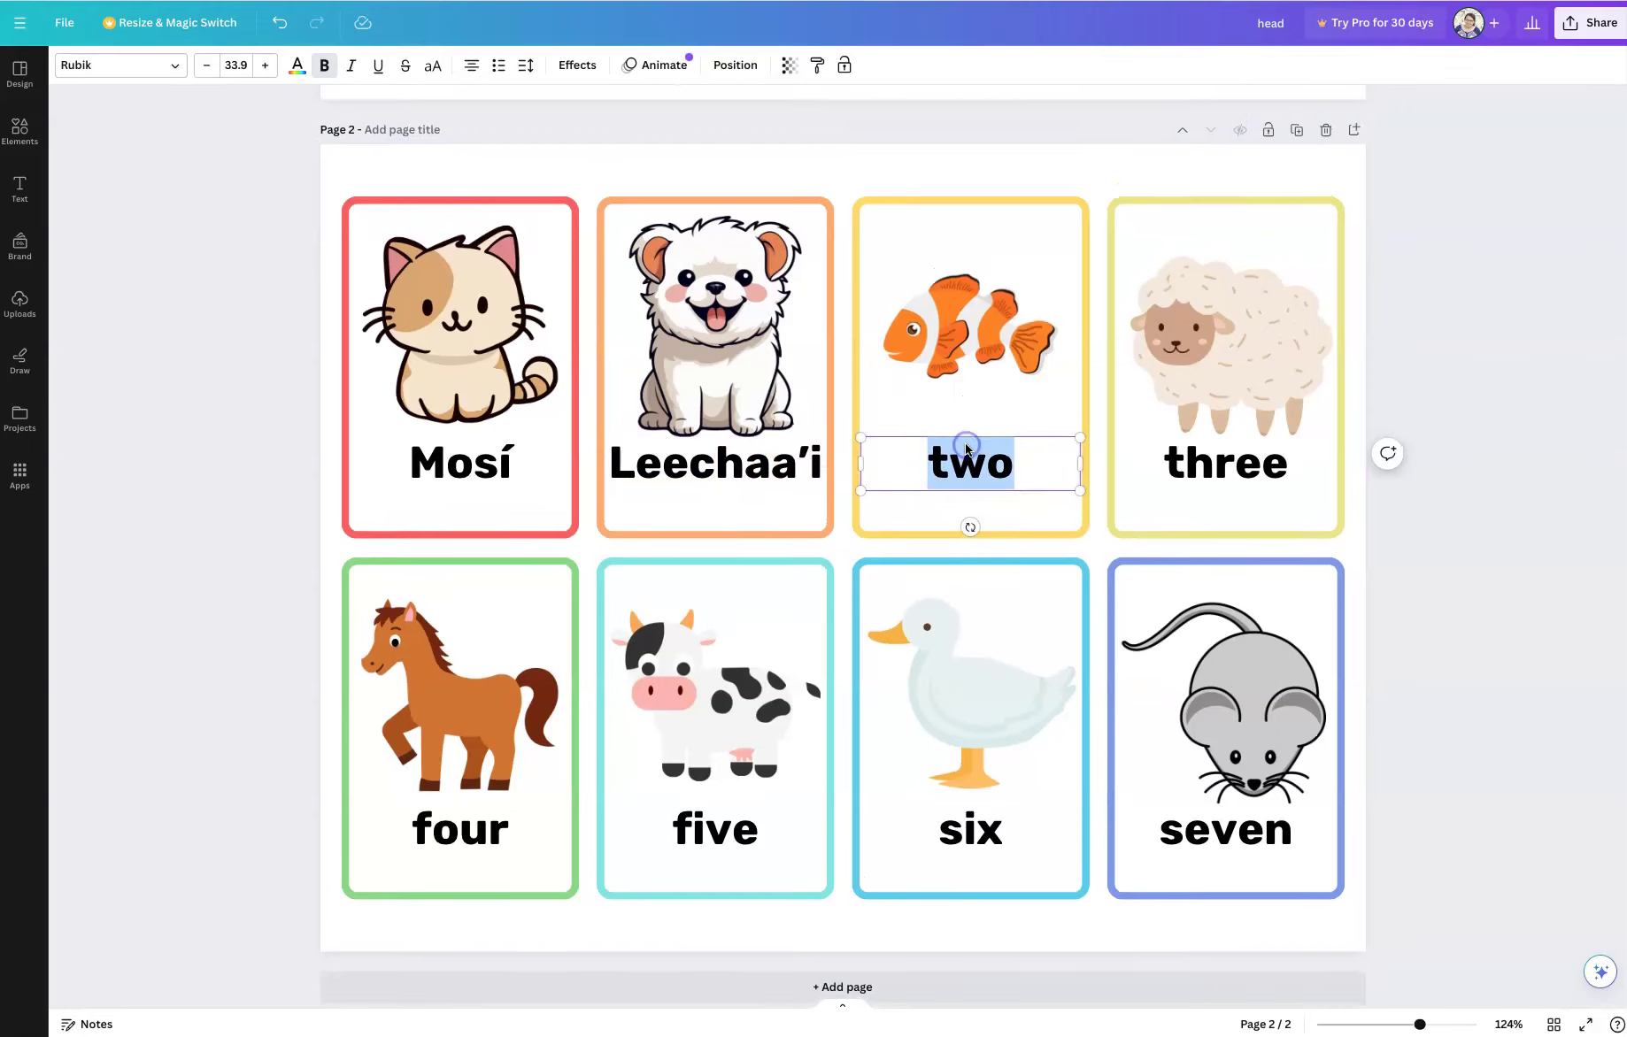
text(Loo;)
key(BackSpace)
text(')
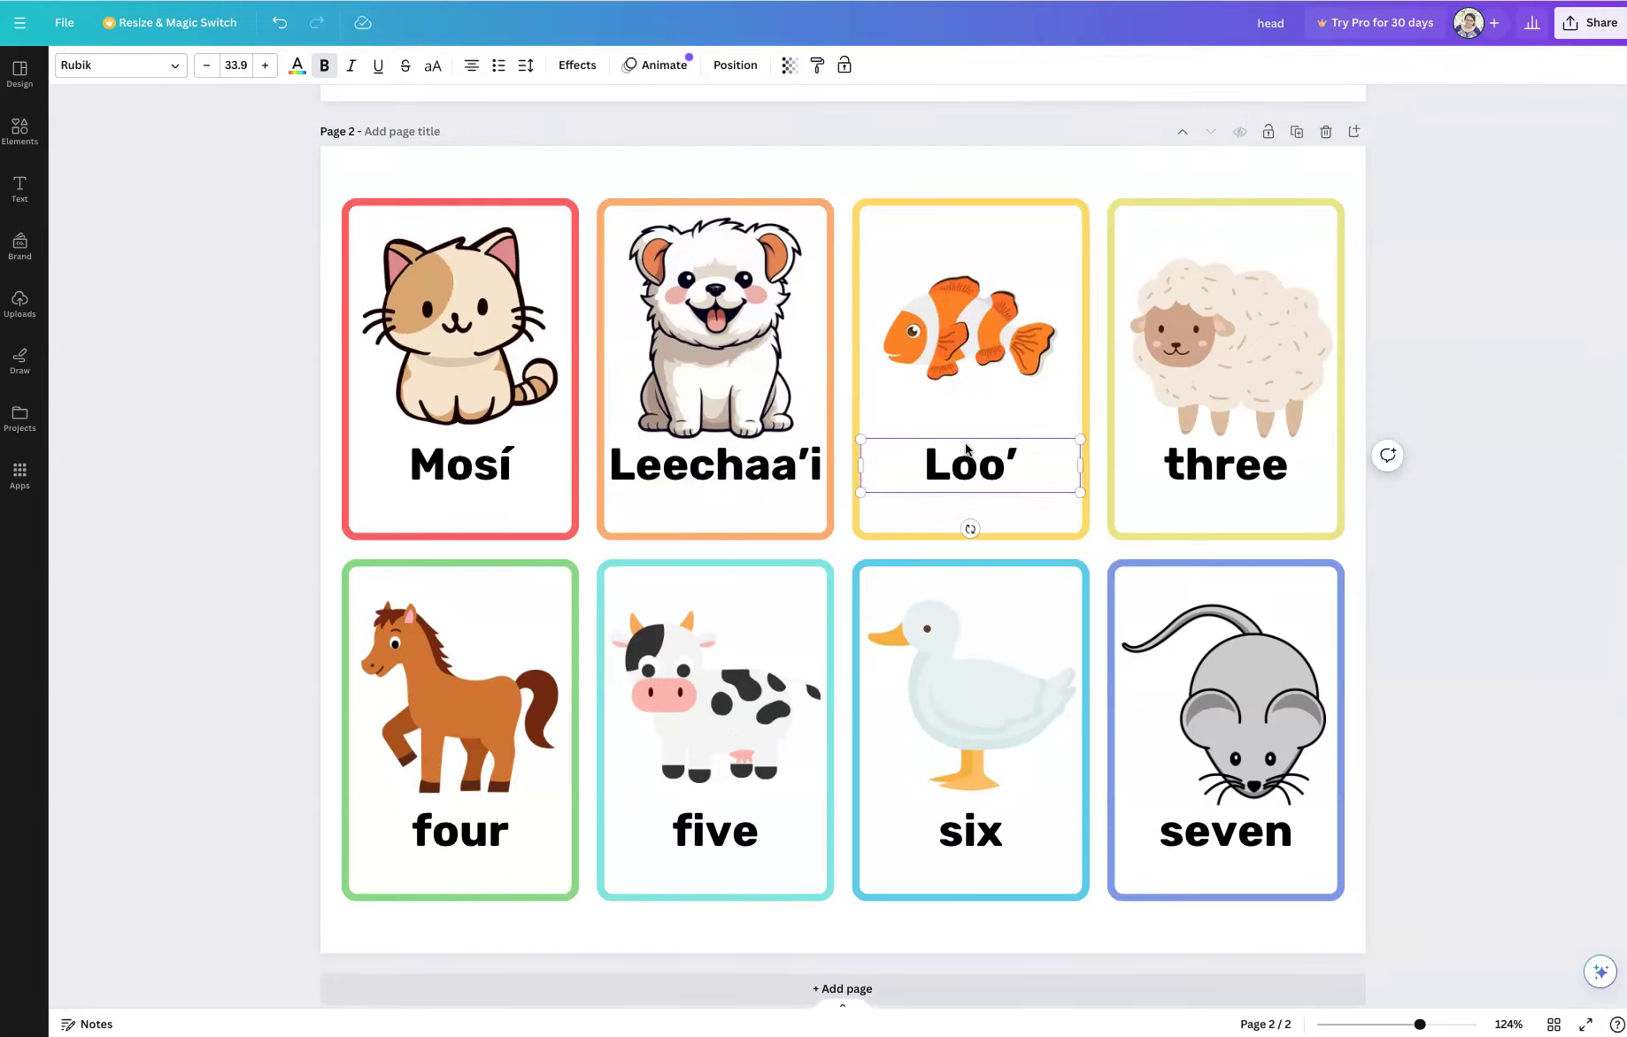
Step: Replace the sheep card's three label with Dibé
click(1251, 480)
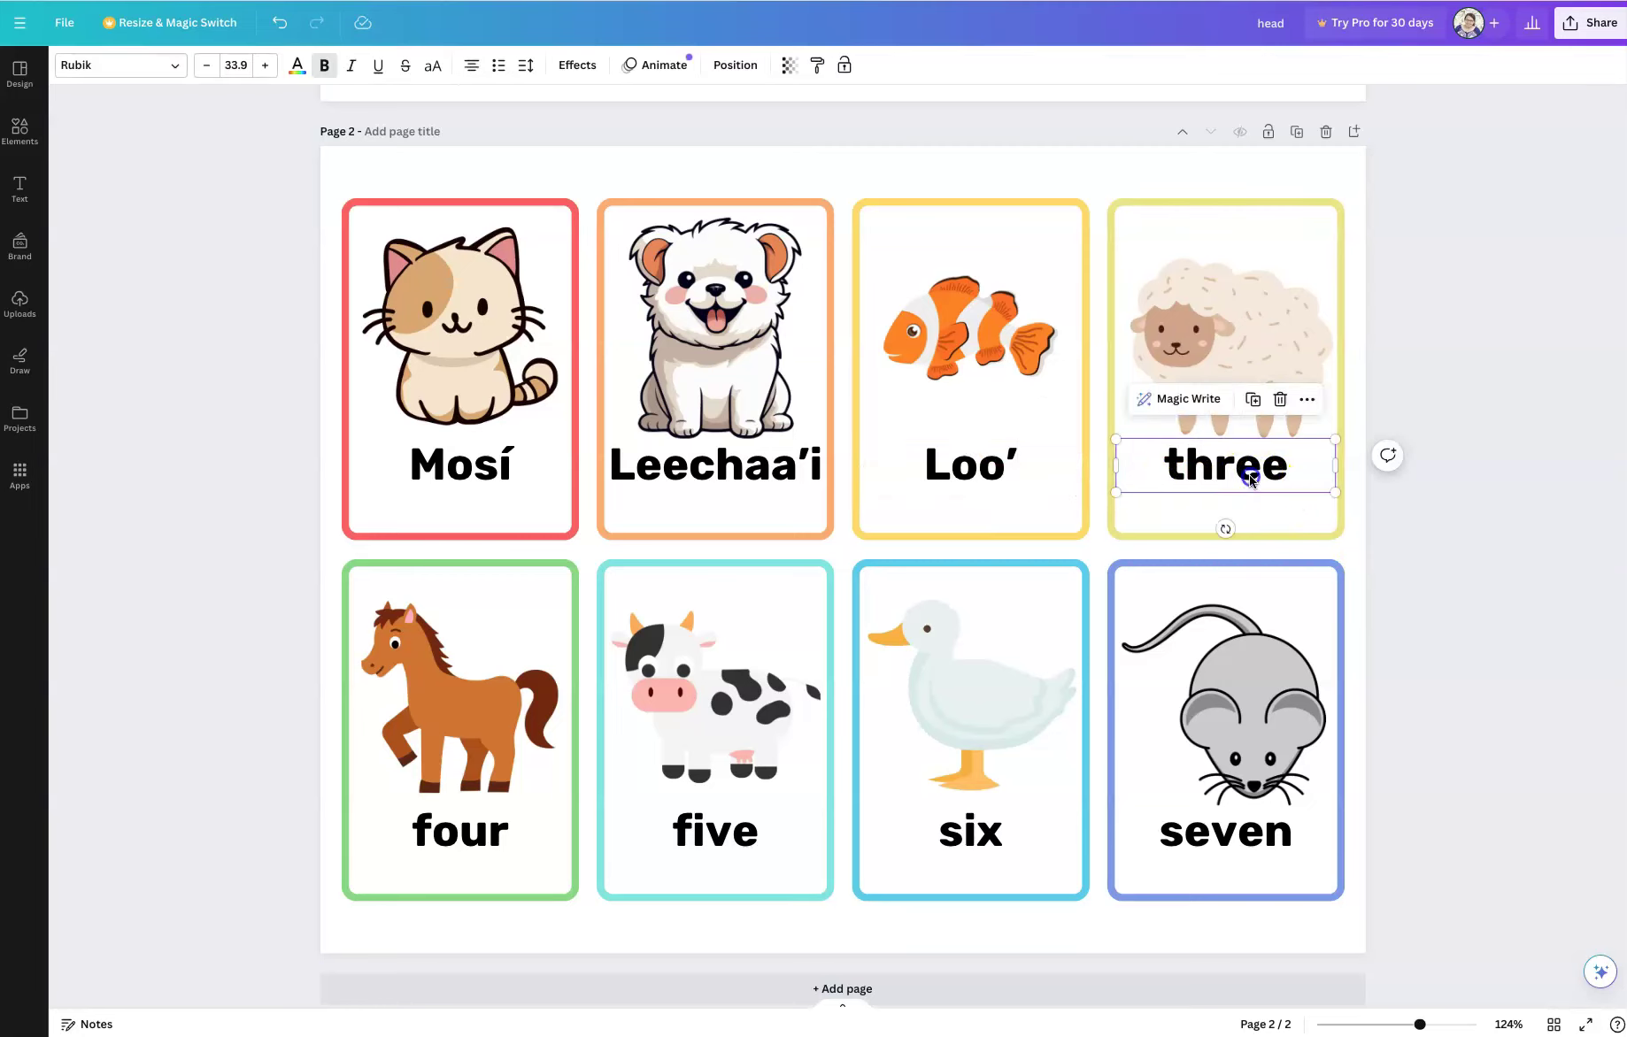
double_click(1289, 474)
key(BackSpace)
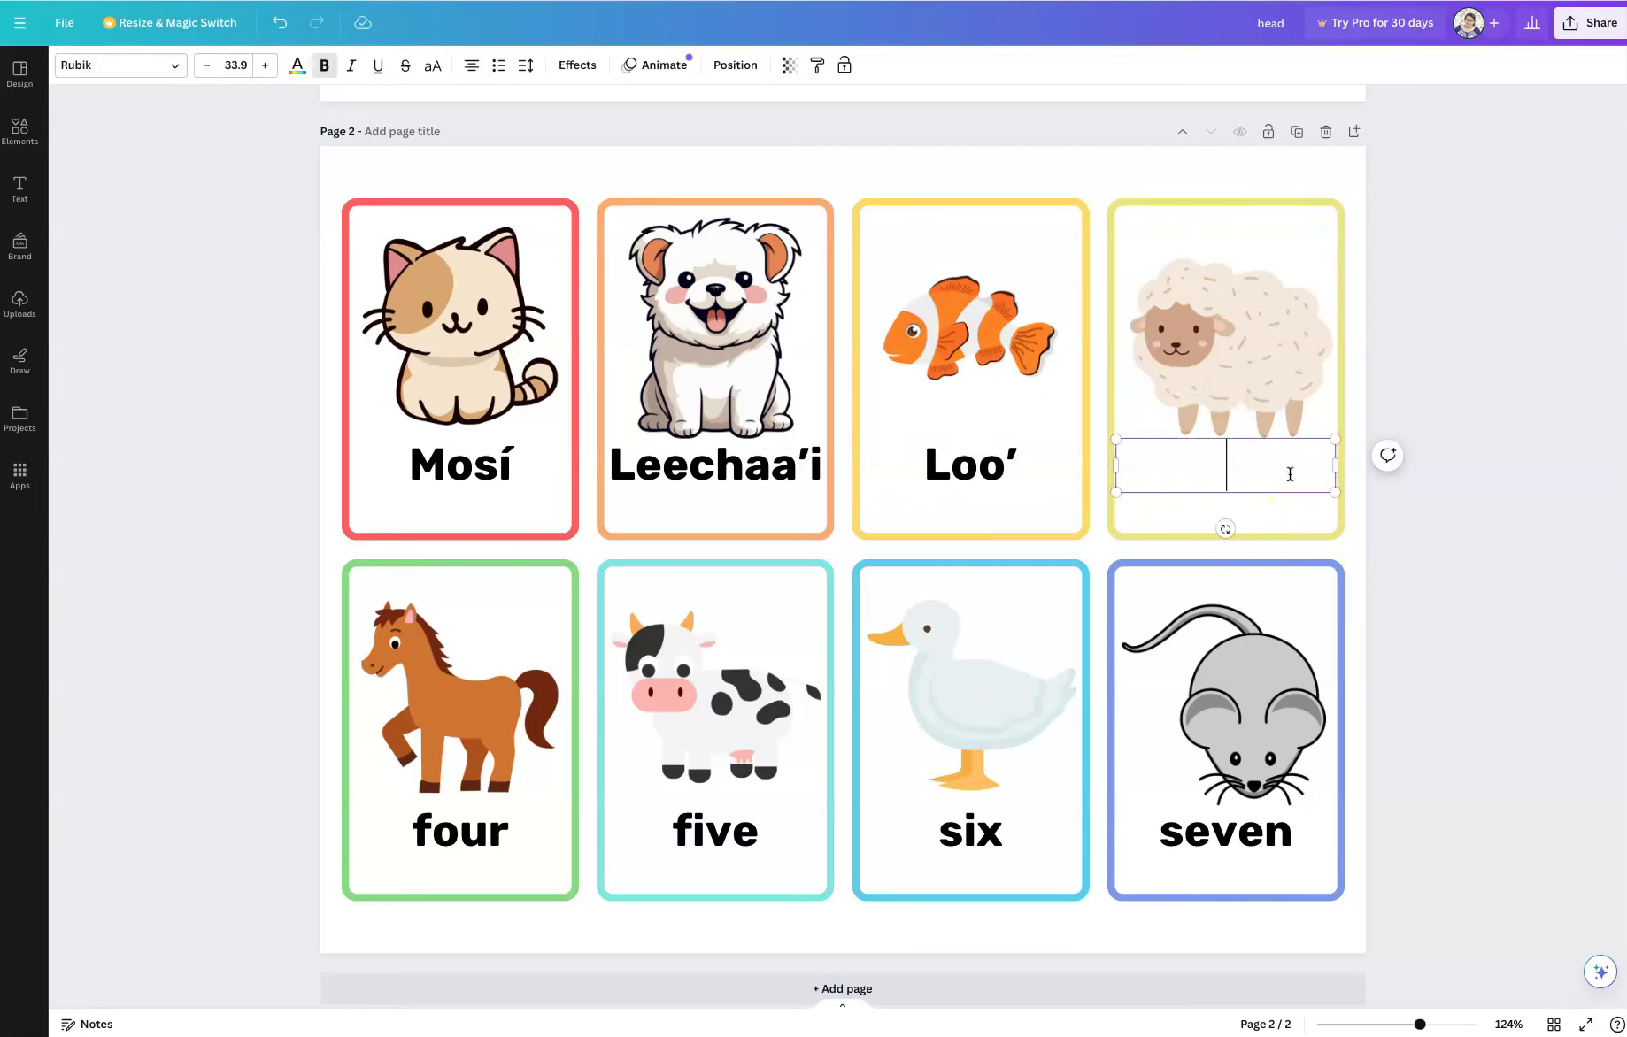
text(Dibe)
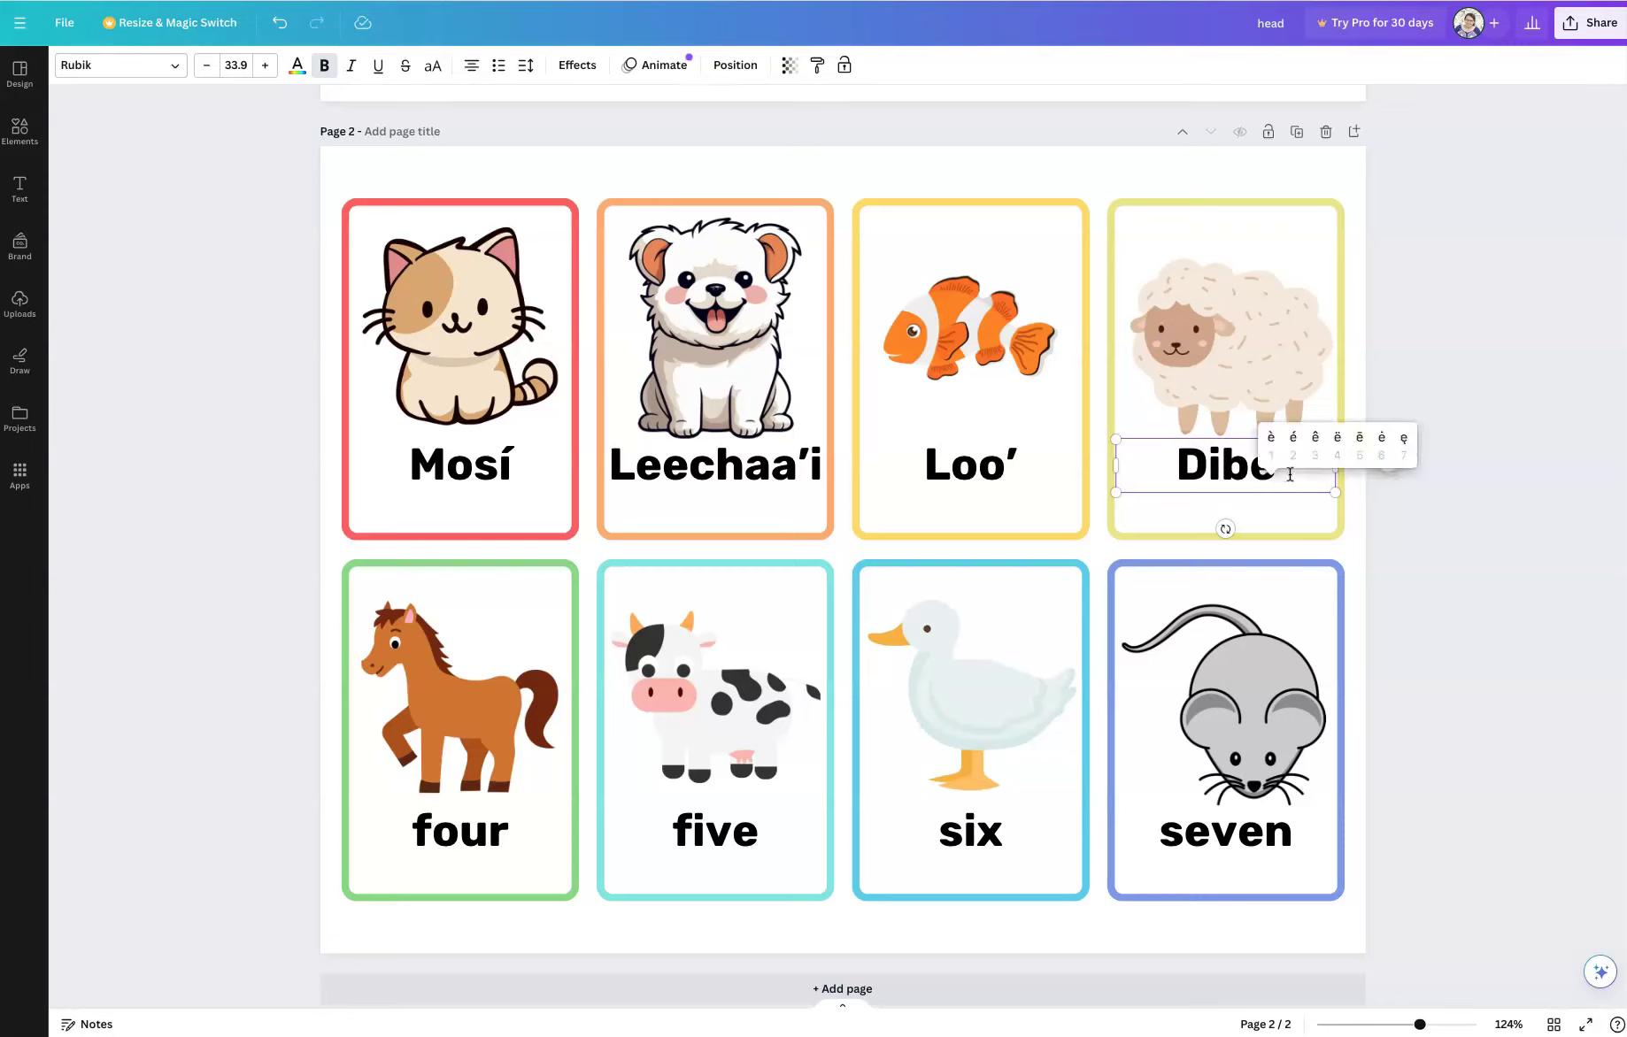
click(1293, 437)
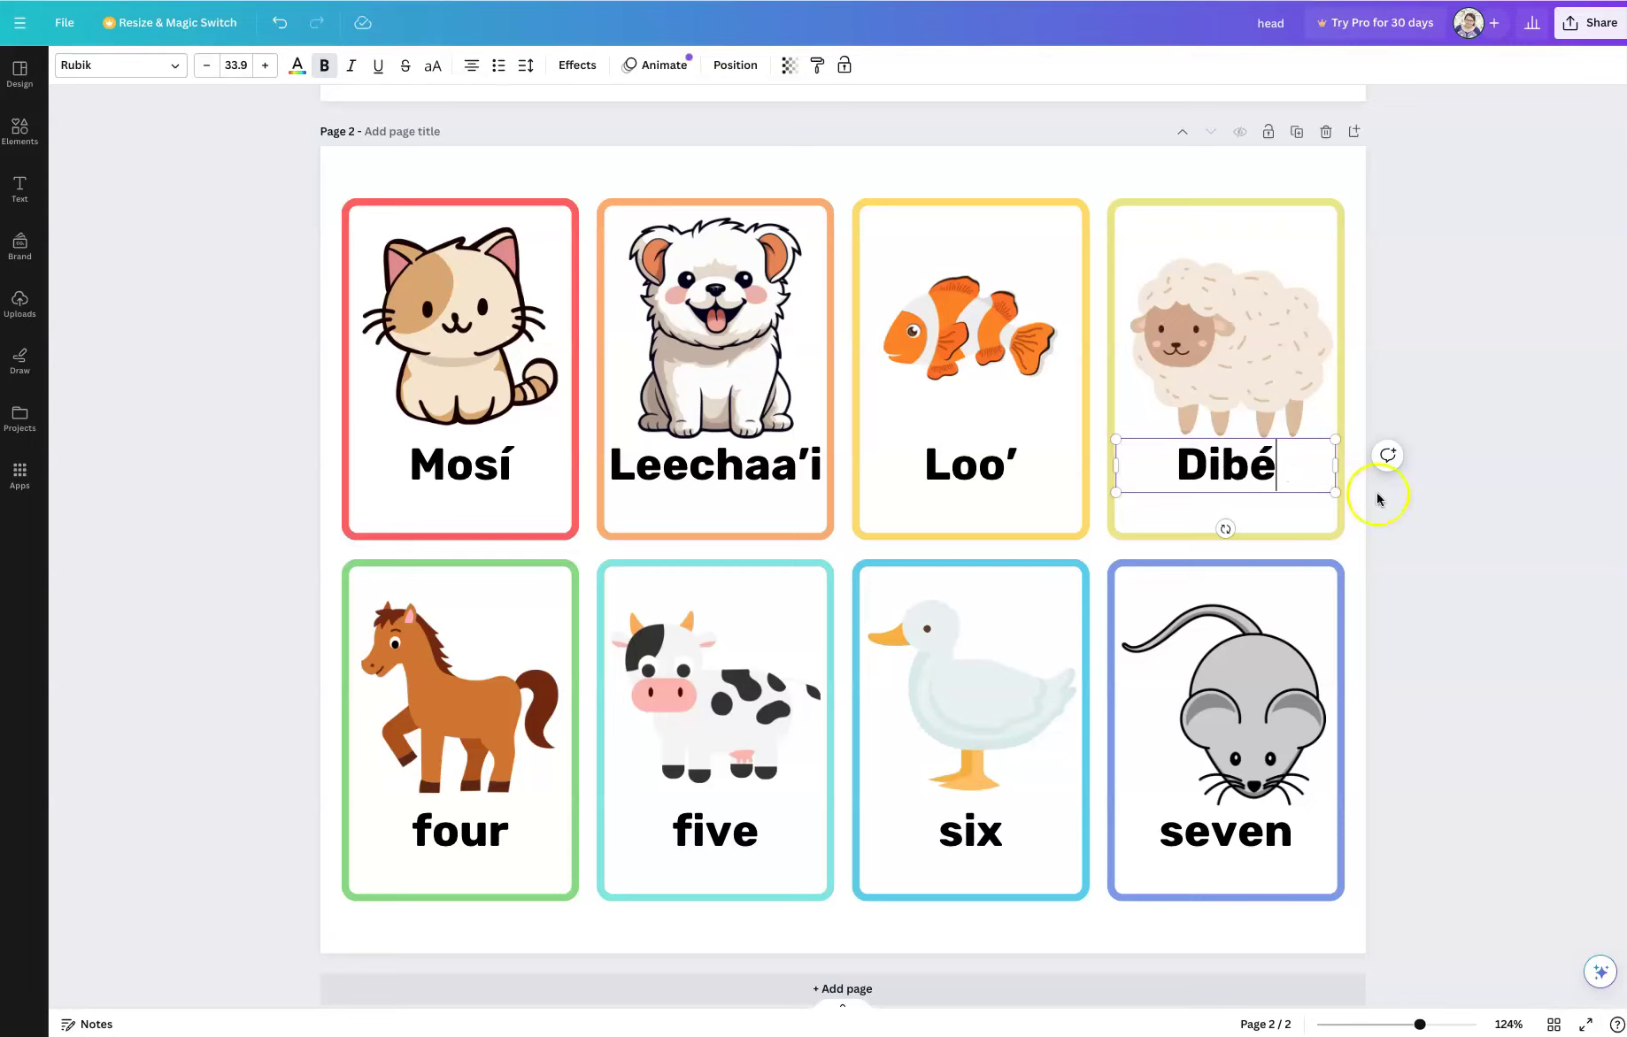
click(1387, 543)
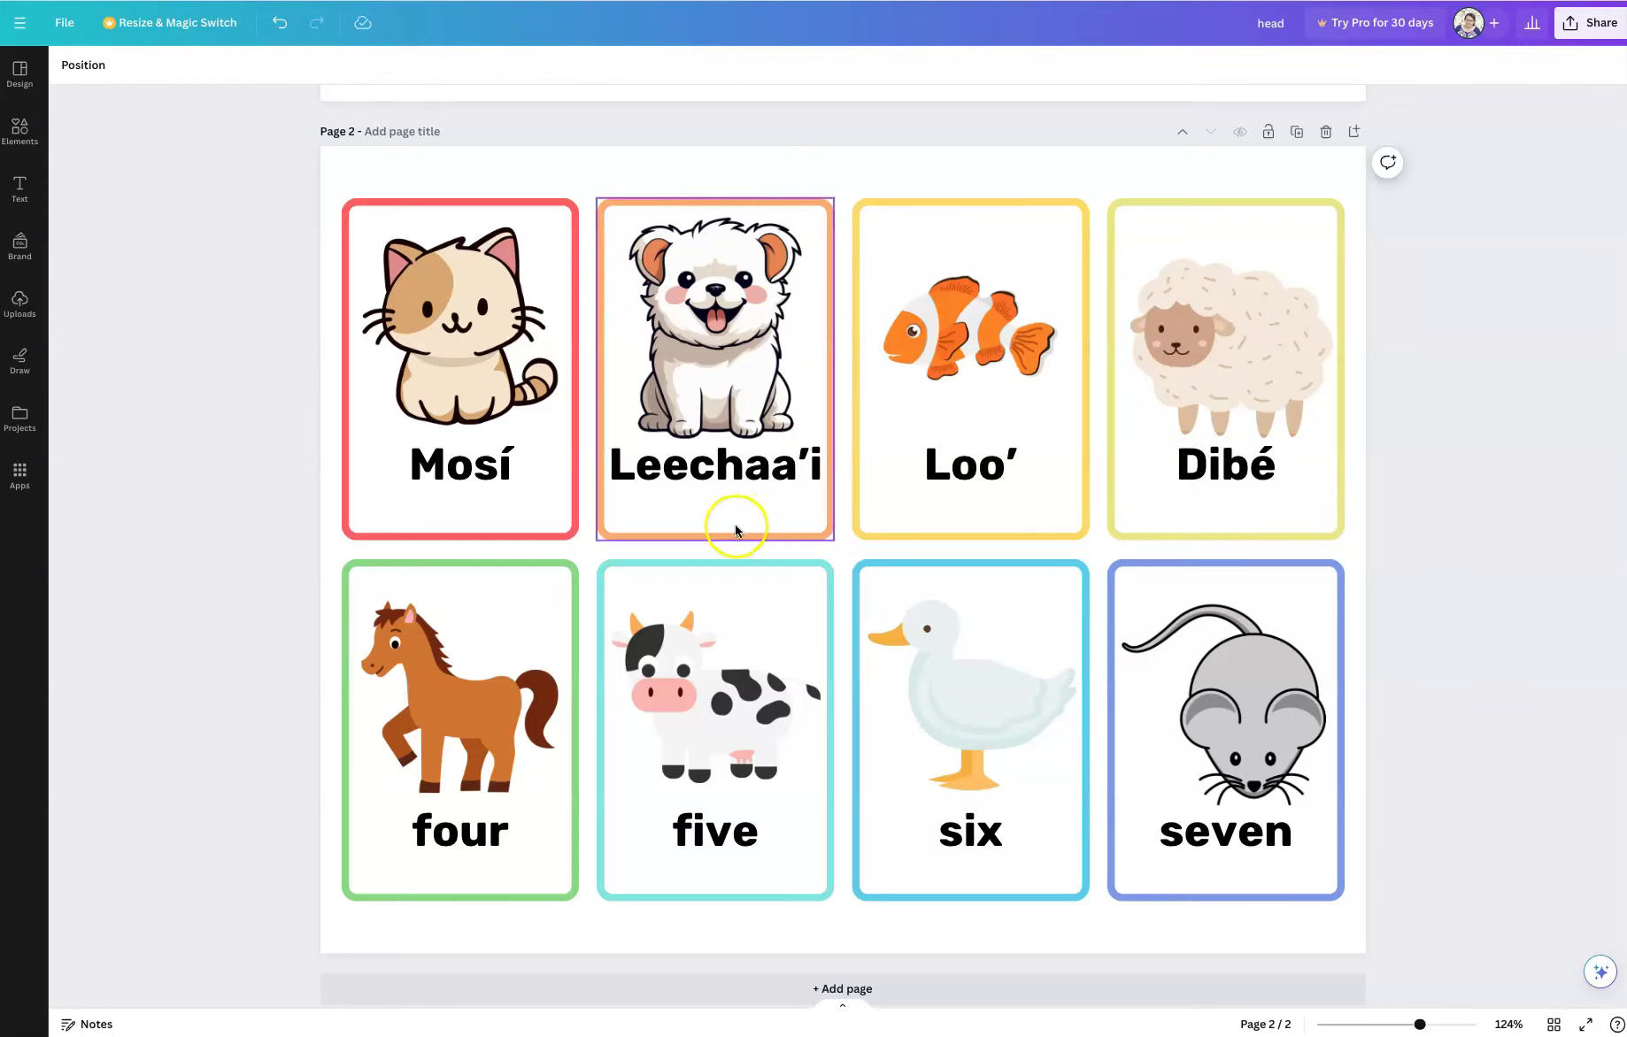
Step: Relabel the horse card Lįį, deleting the stray extra accented letter
double_click(463, 832)
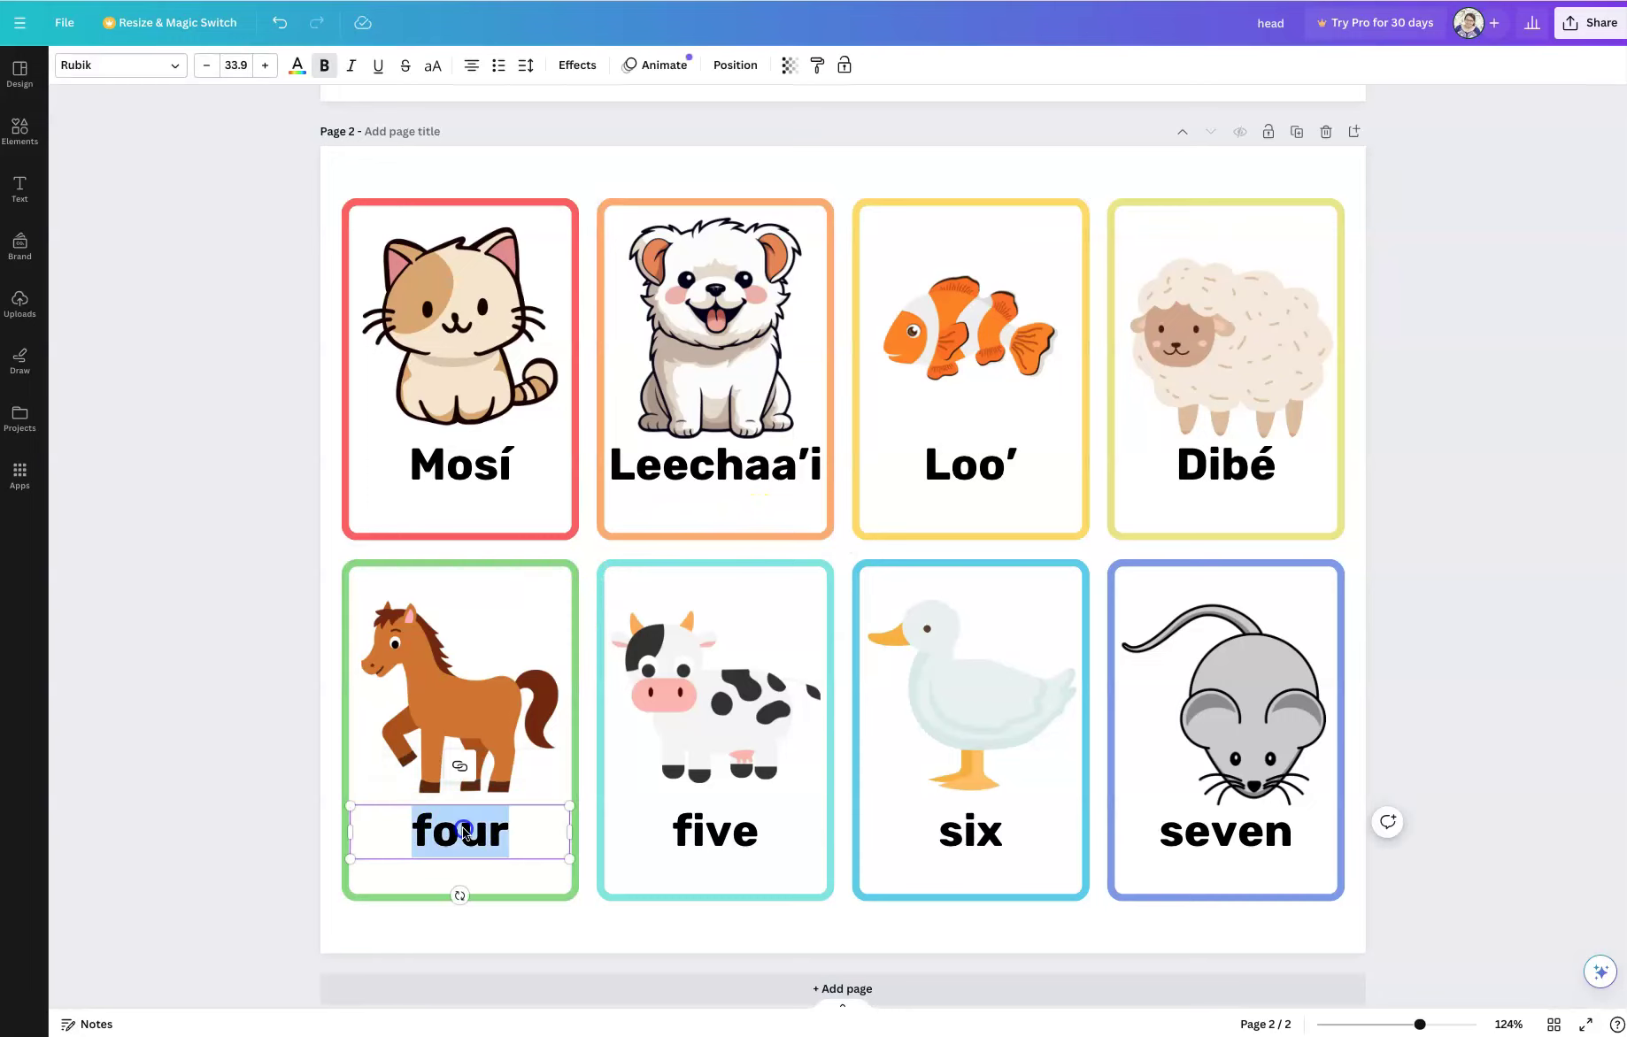
text(L)
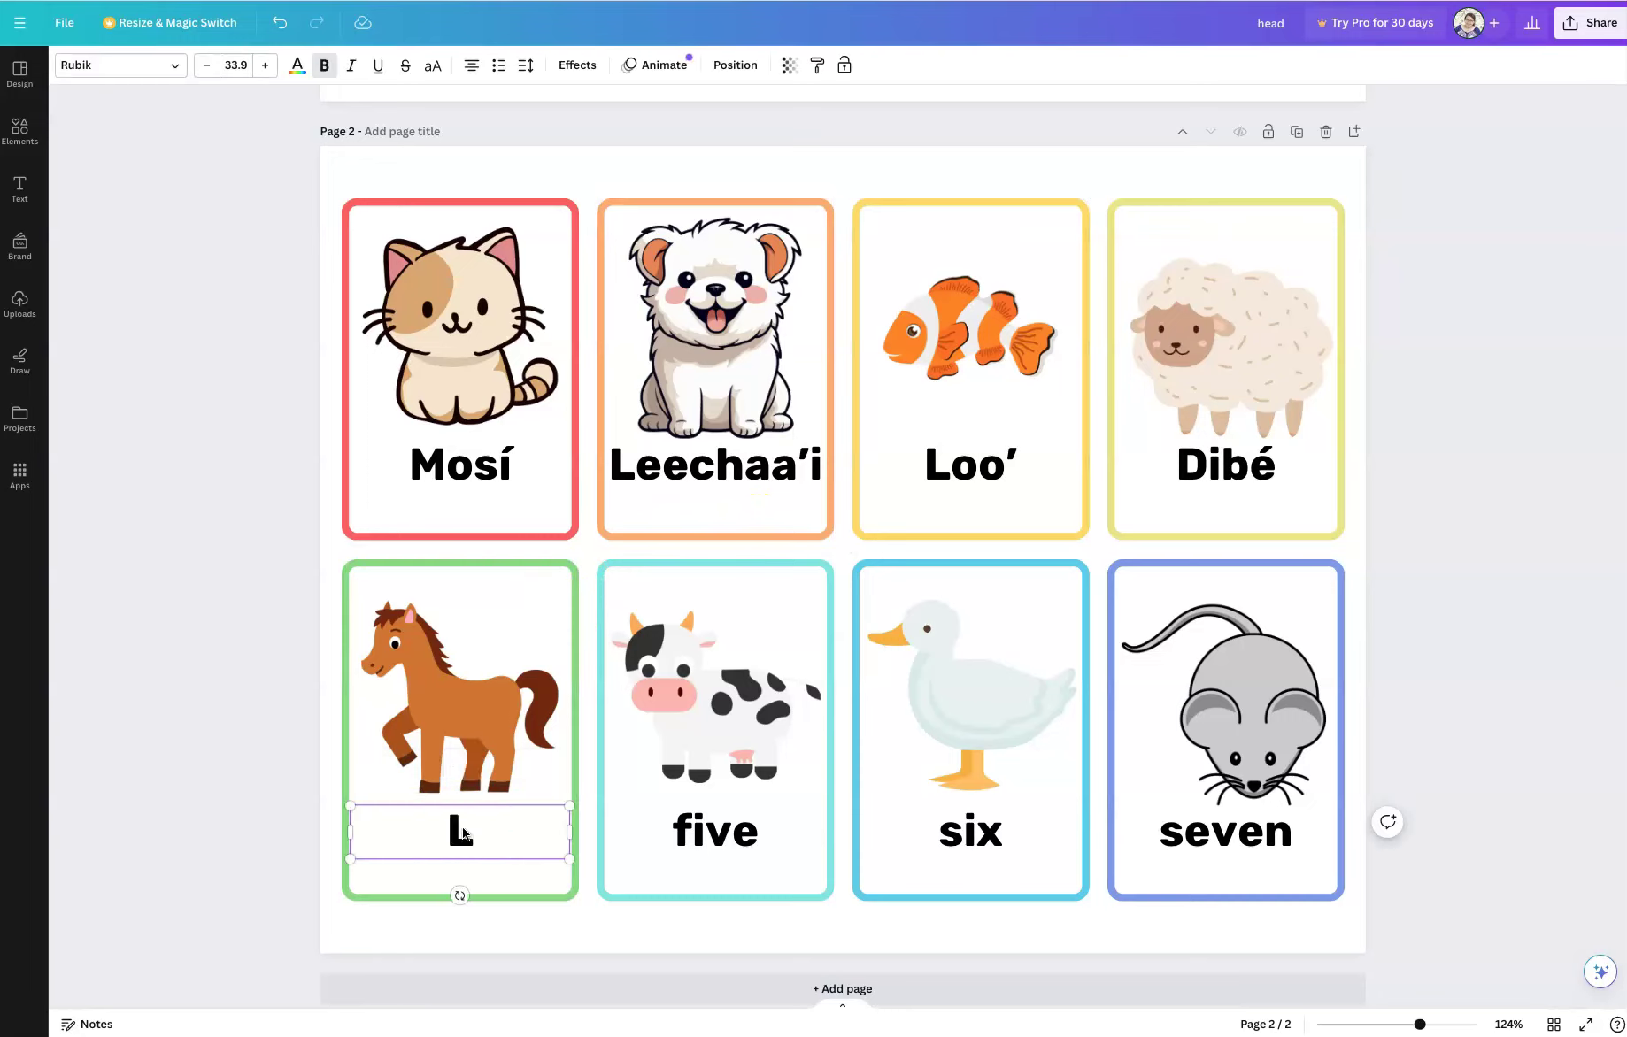
text(i)
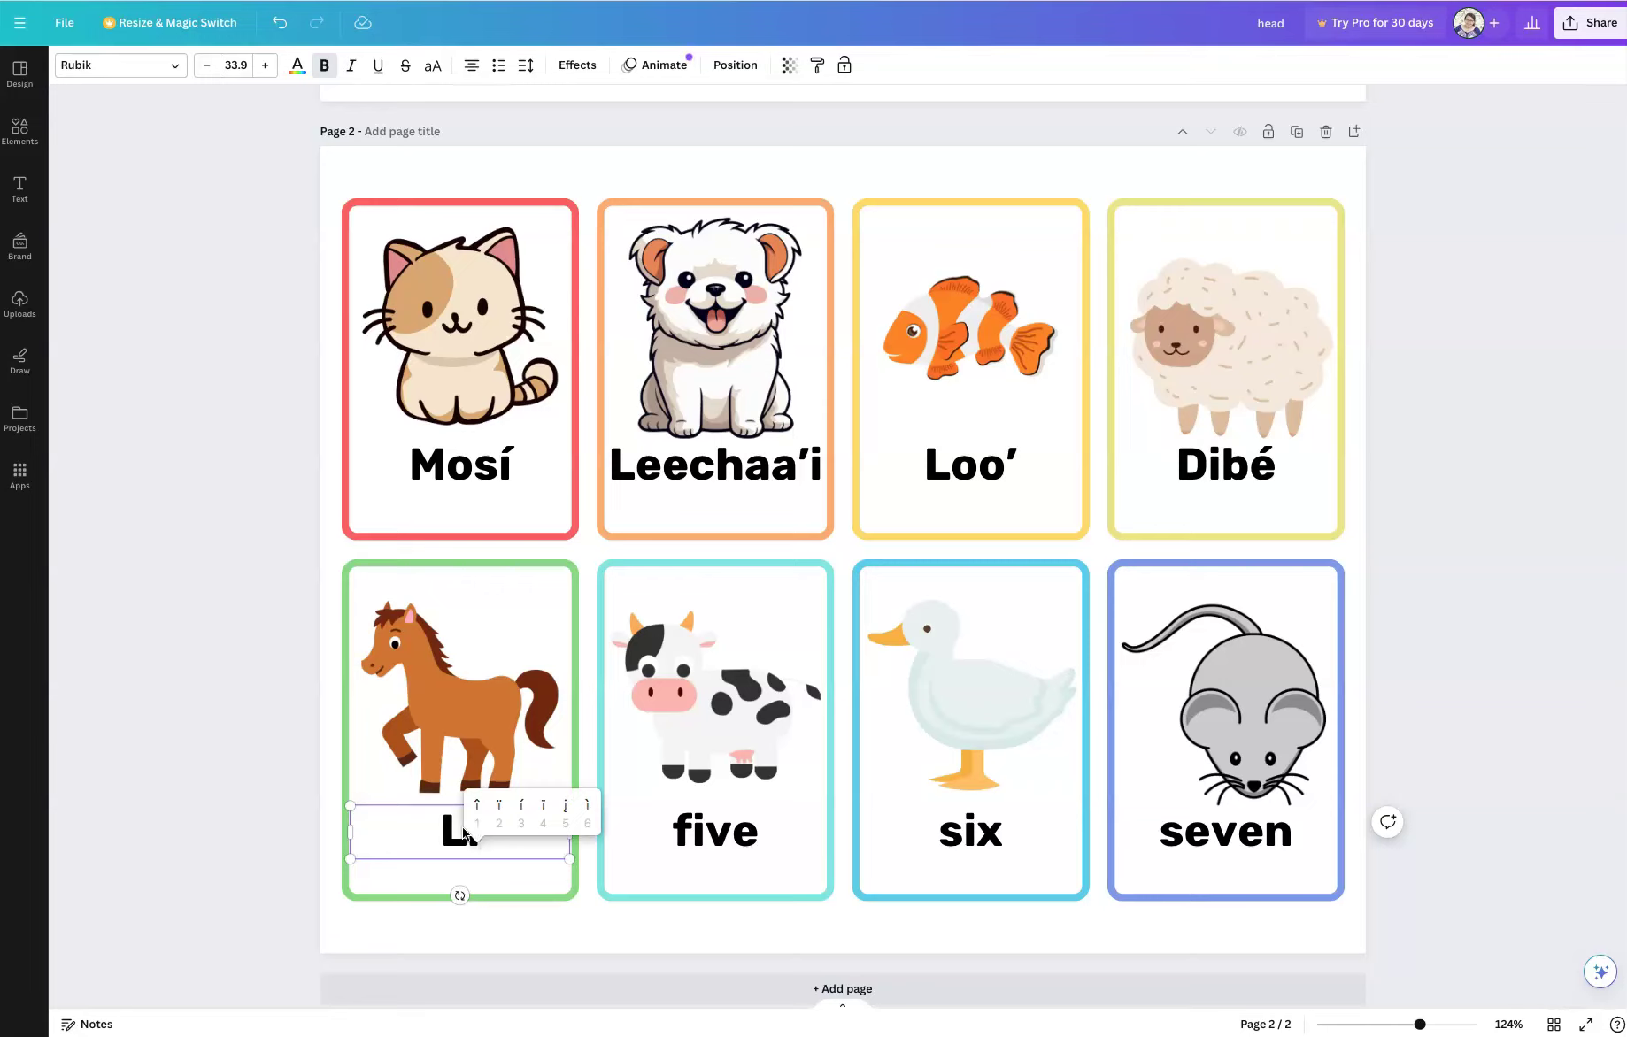
text(5i)
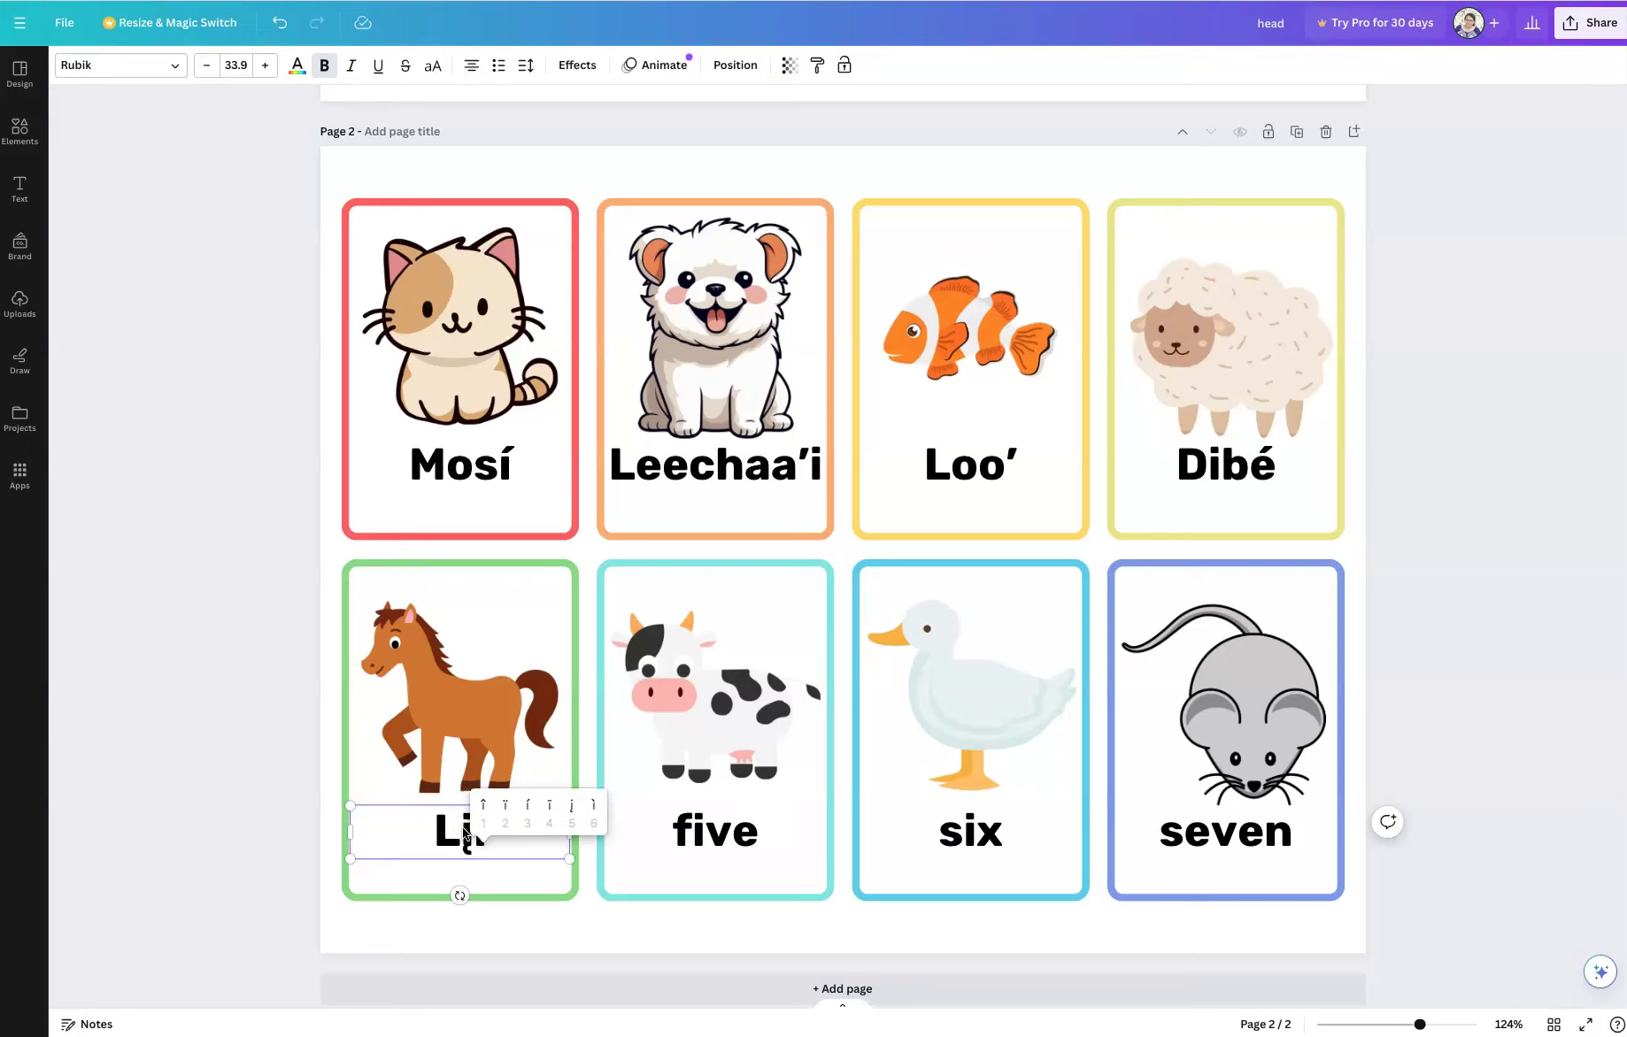
text(5)
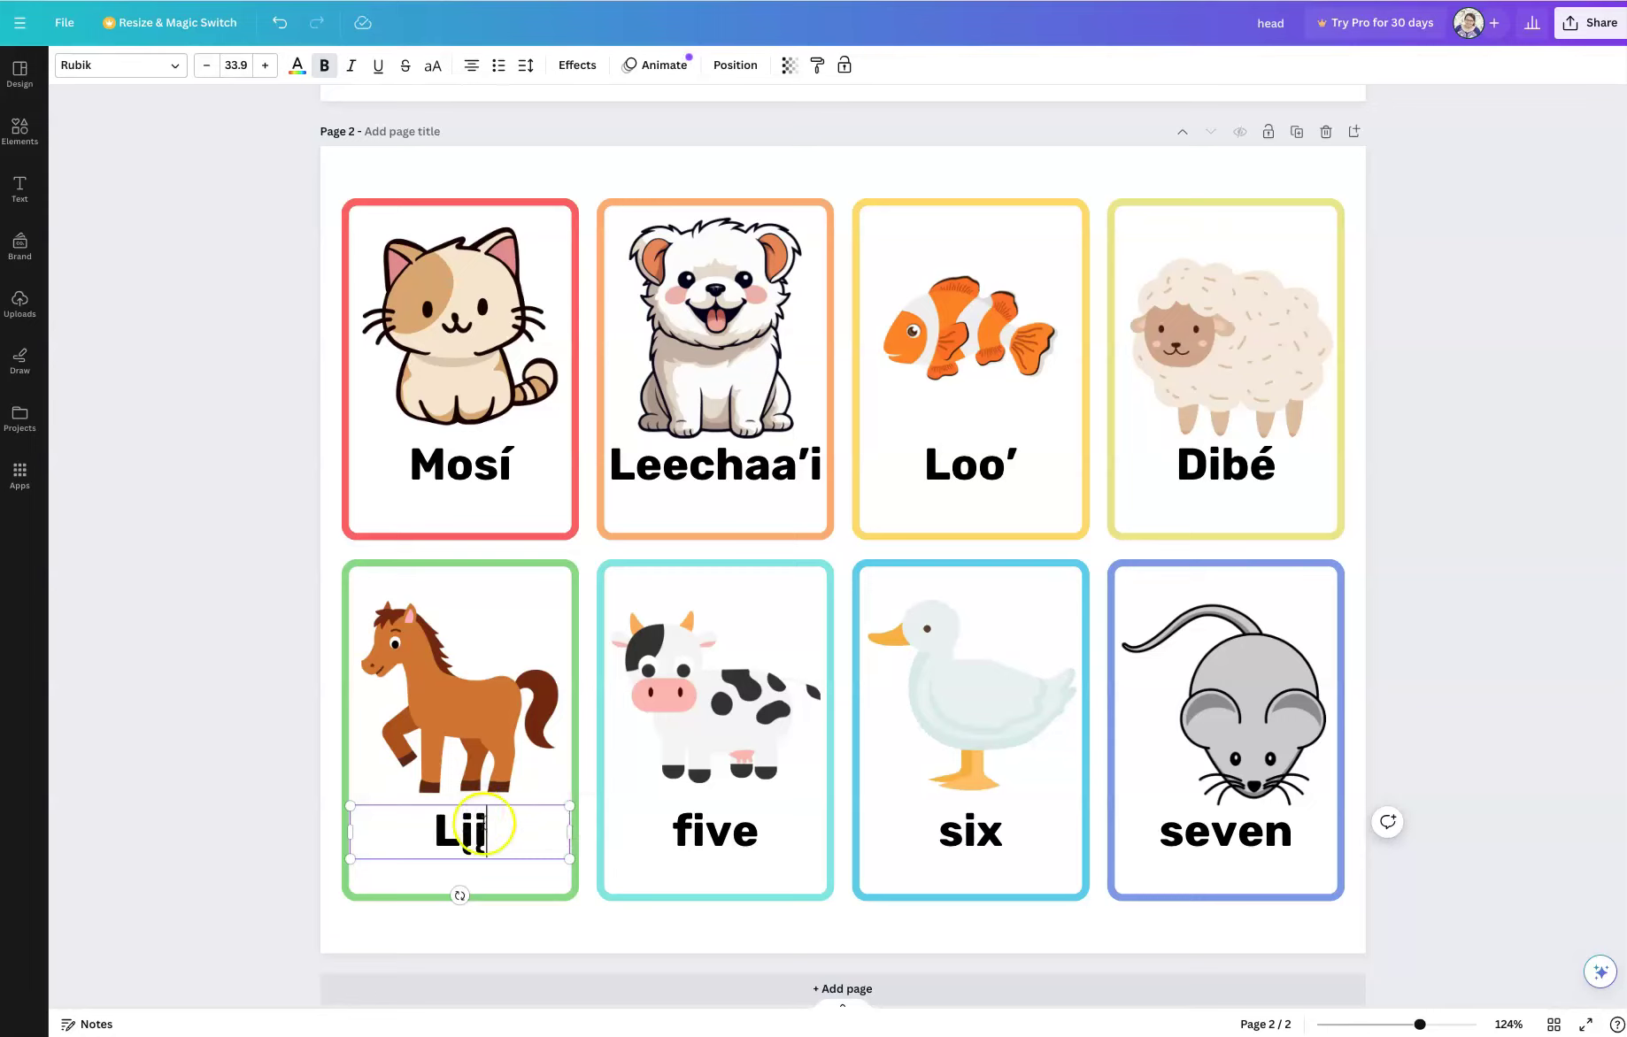
click(592, 931)
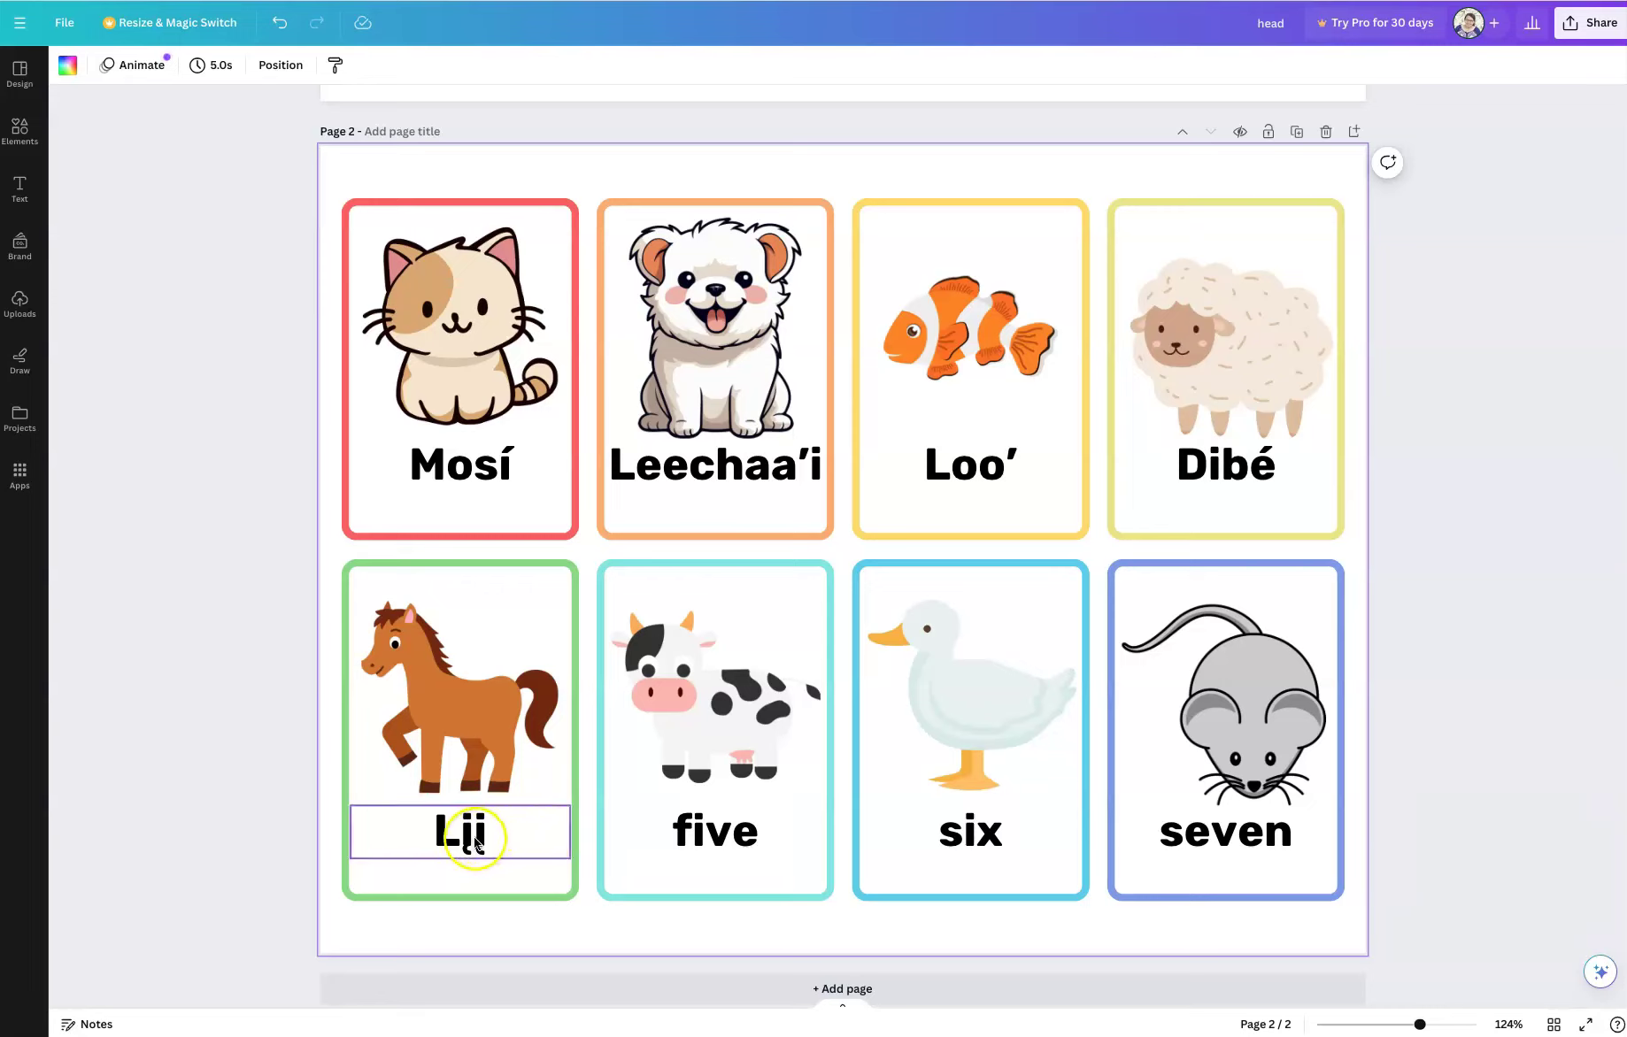
click(492, 842)
click(491, 841)
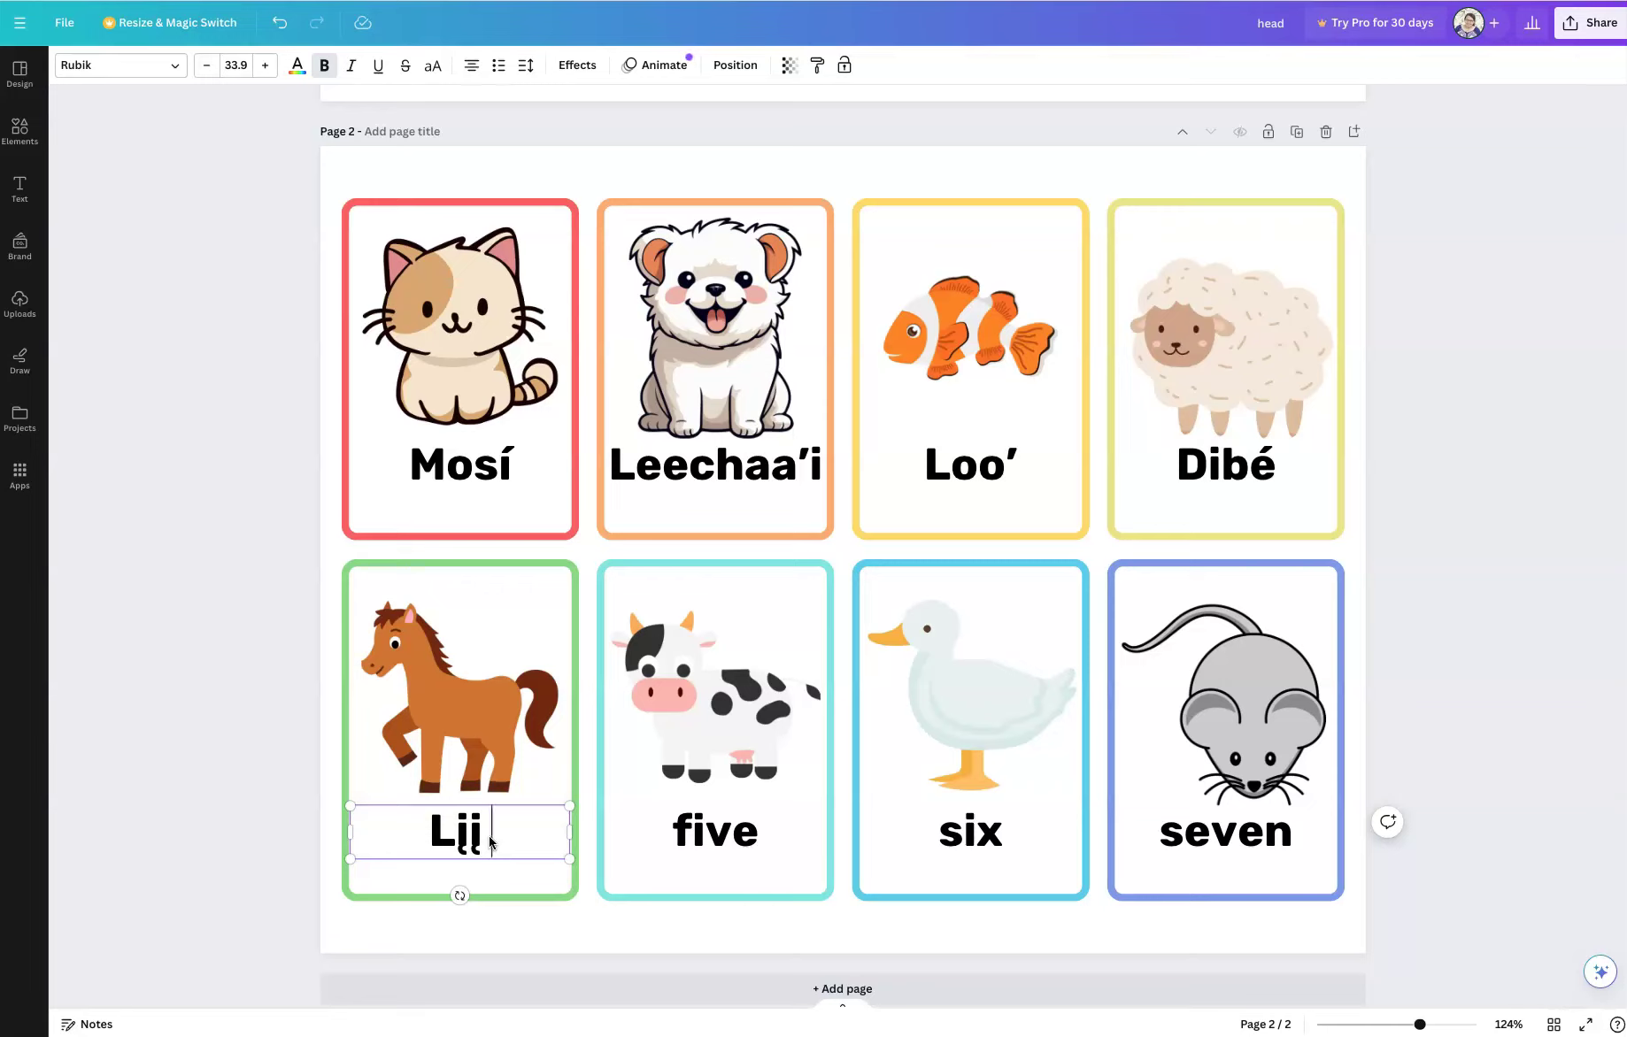
text(i)
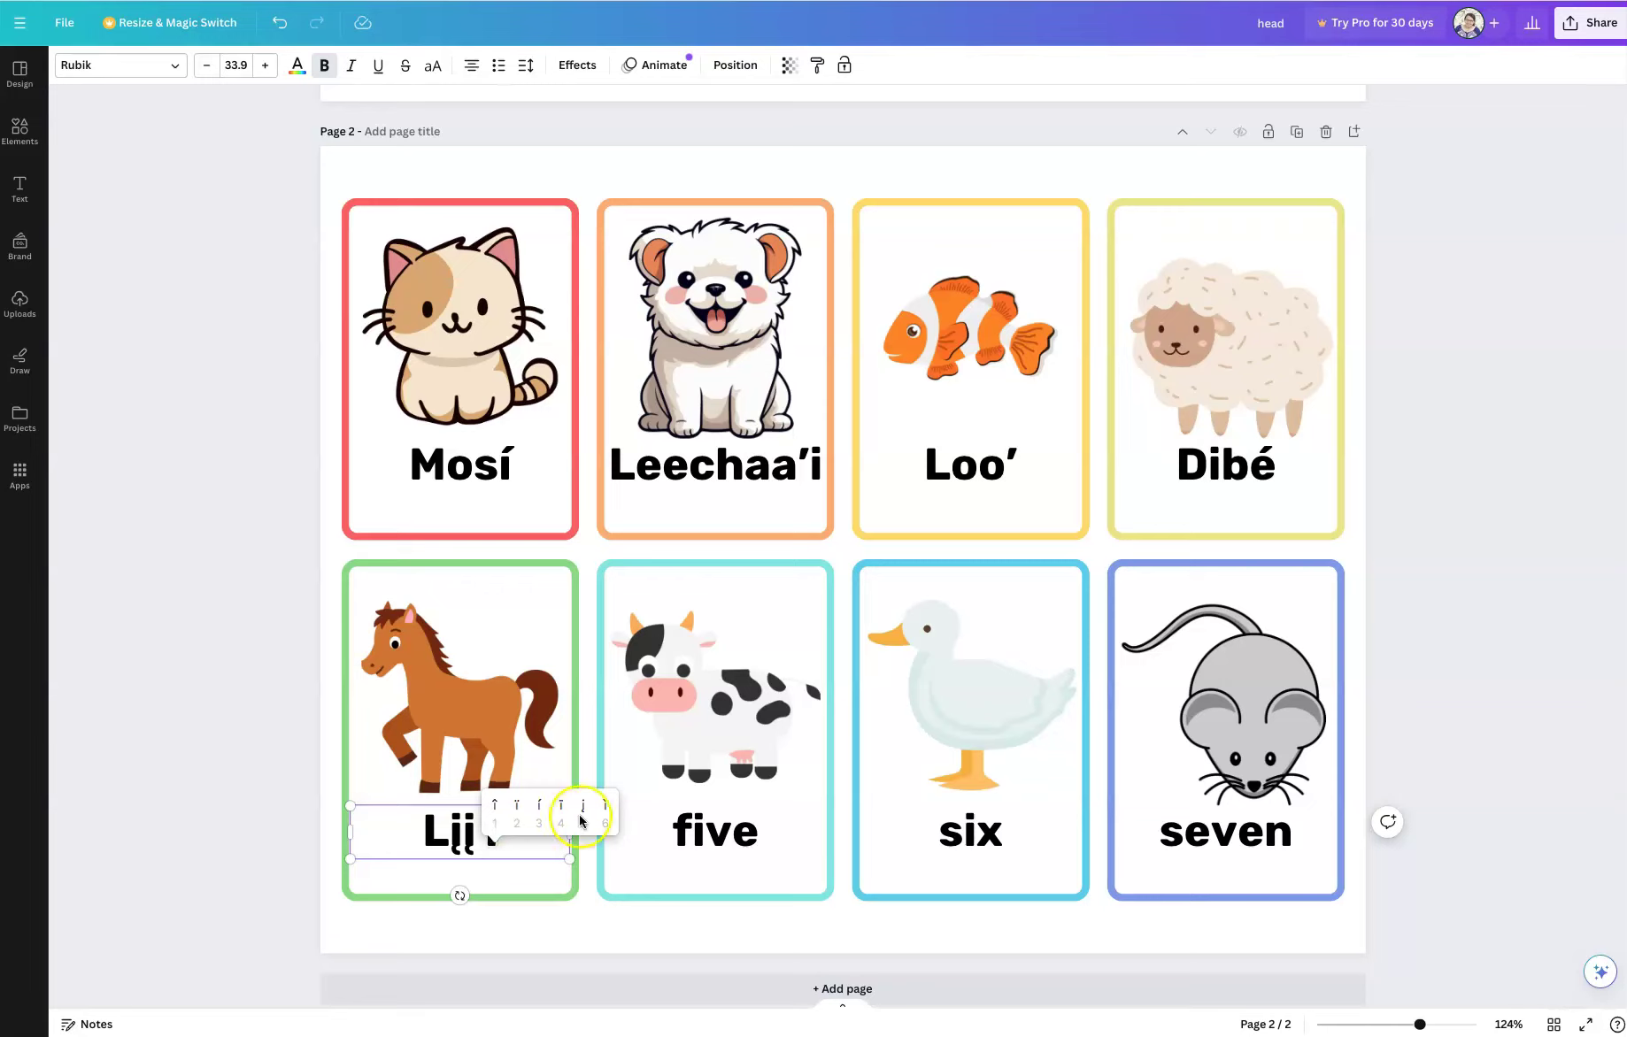
click(520, 811)
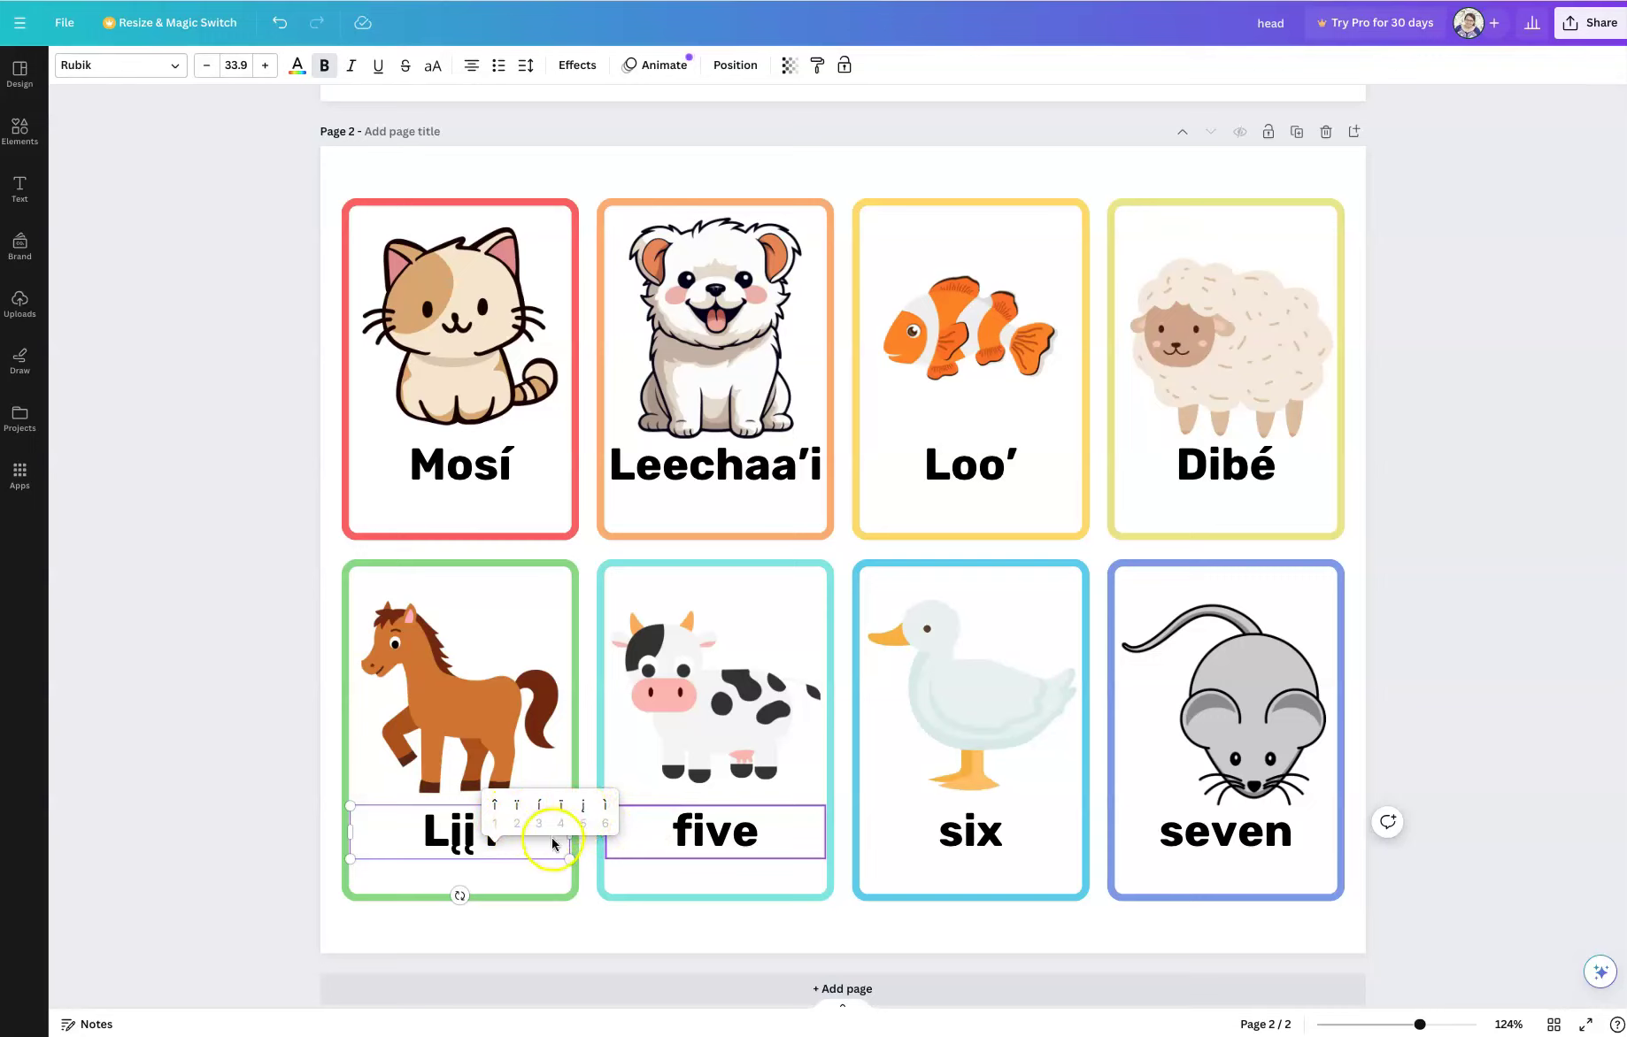
key(3)
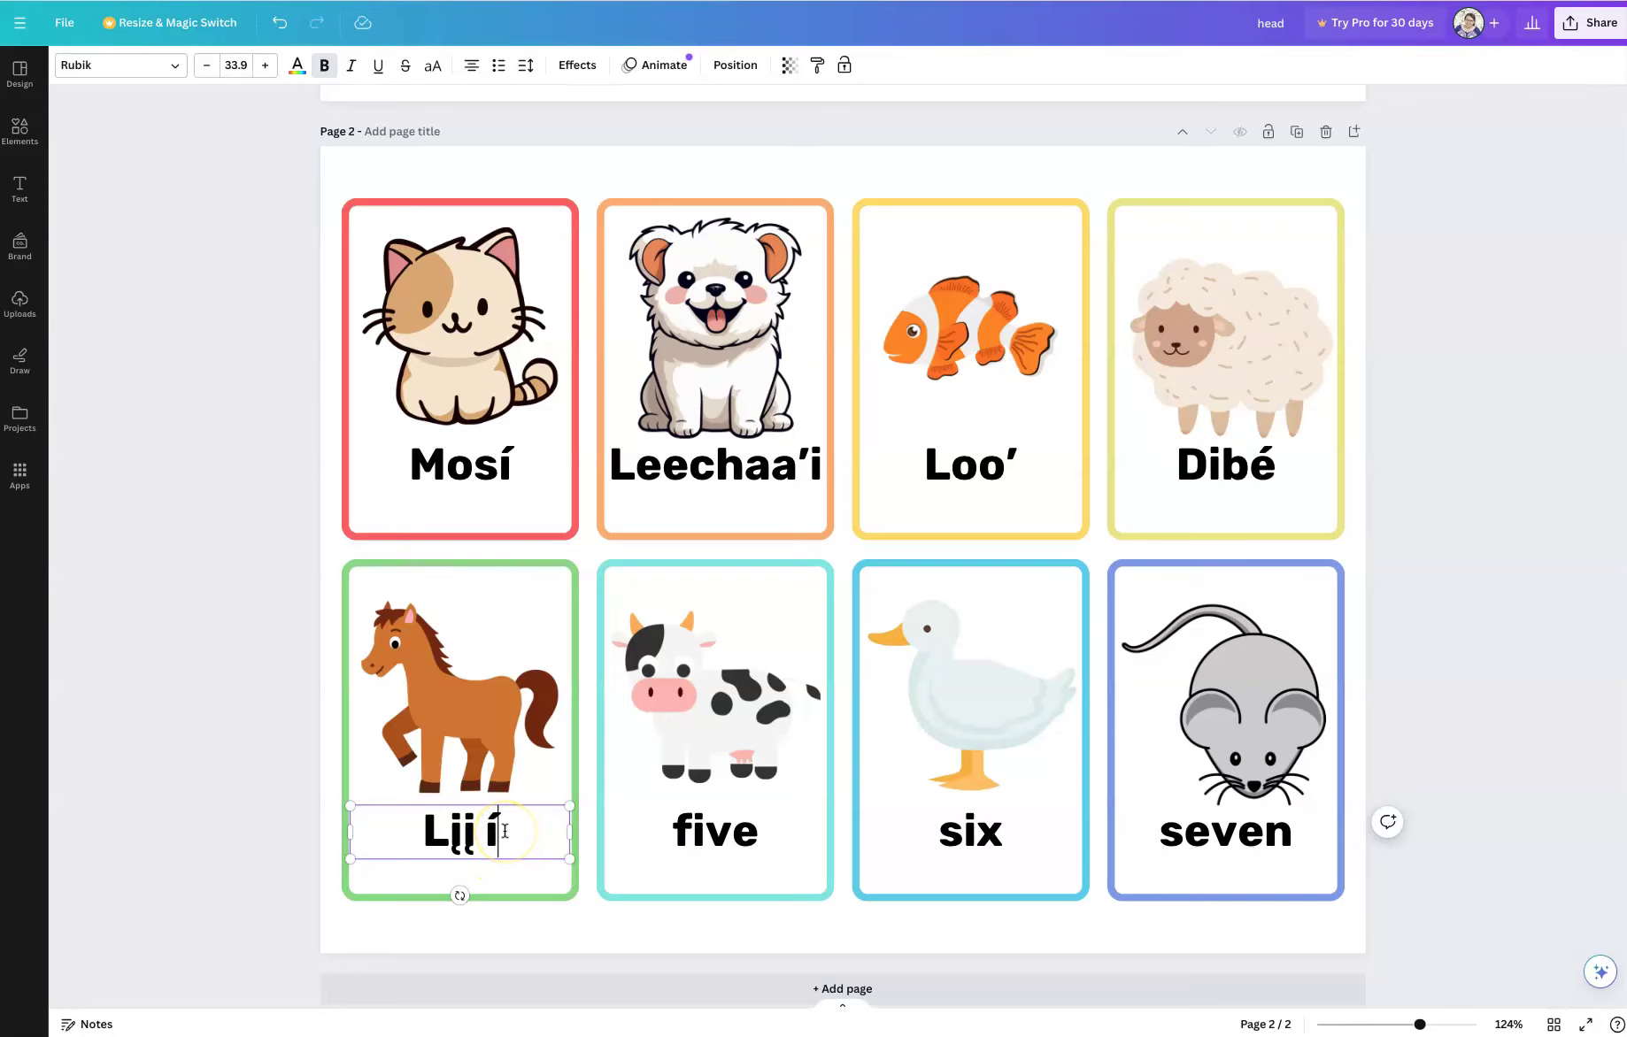
key(BackSpace)
key(BackSpace)
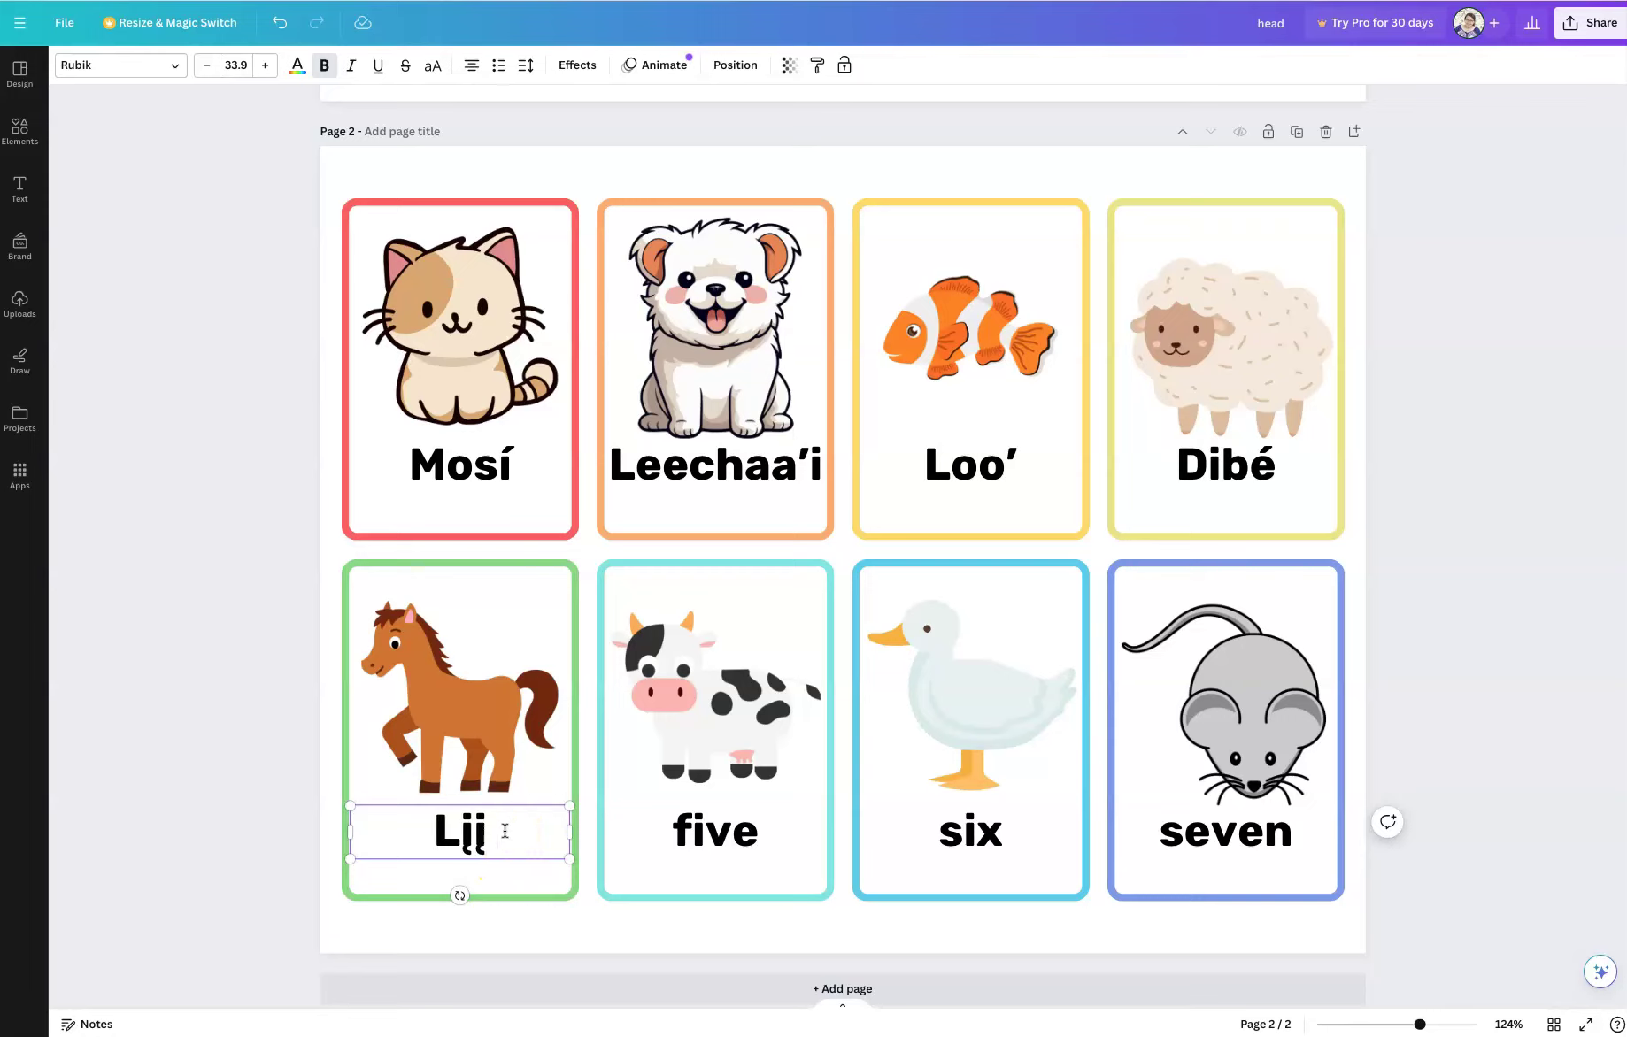
click(504, 801)
click(570, 926)
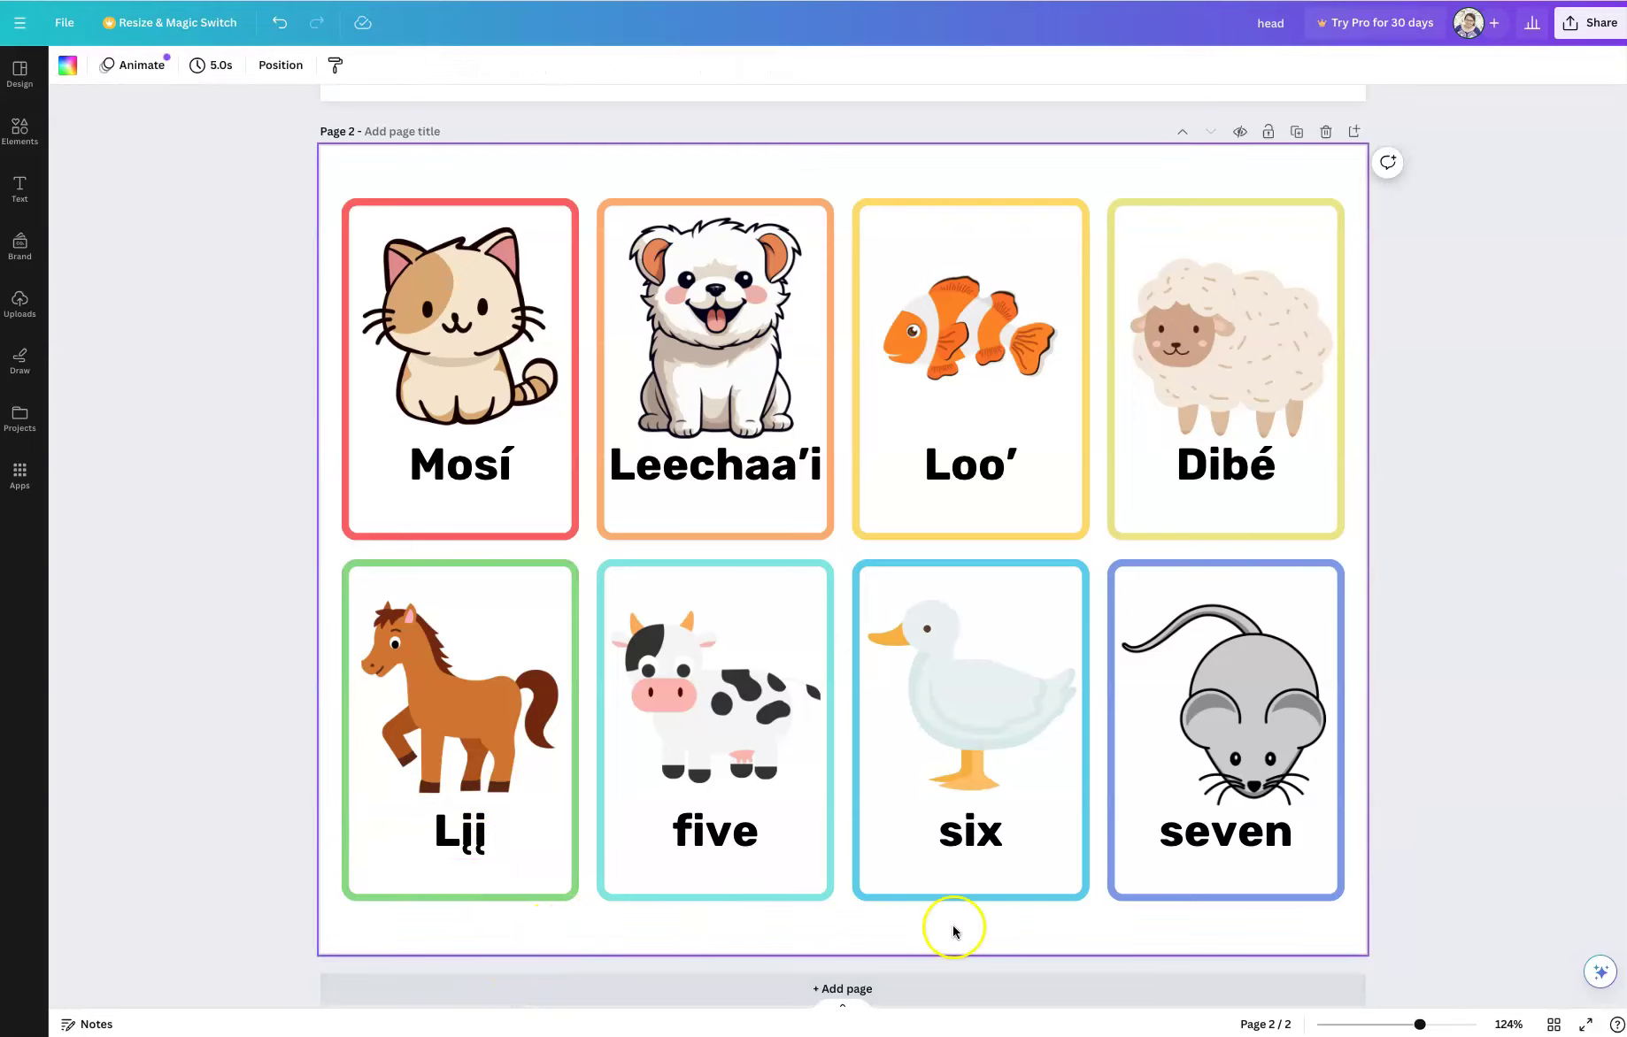
click(617, 872)
click(716, 840)
Step: Replace five with Beegashii and widen the cow label onto one line
double_click(722, 838)
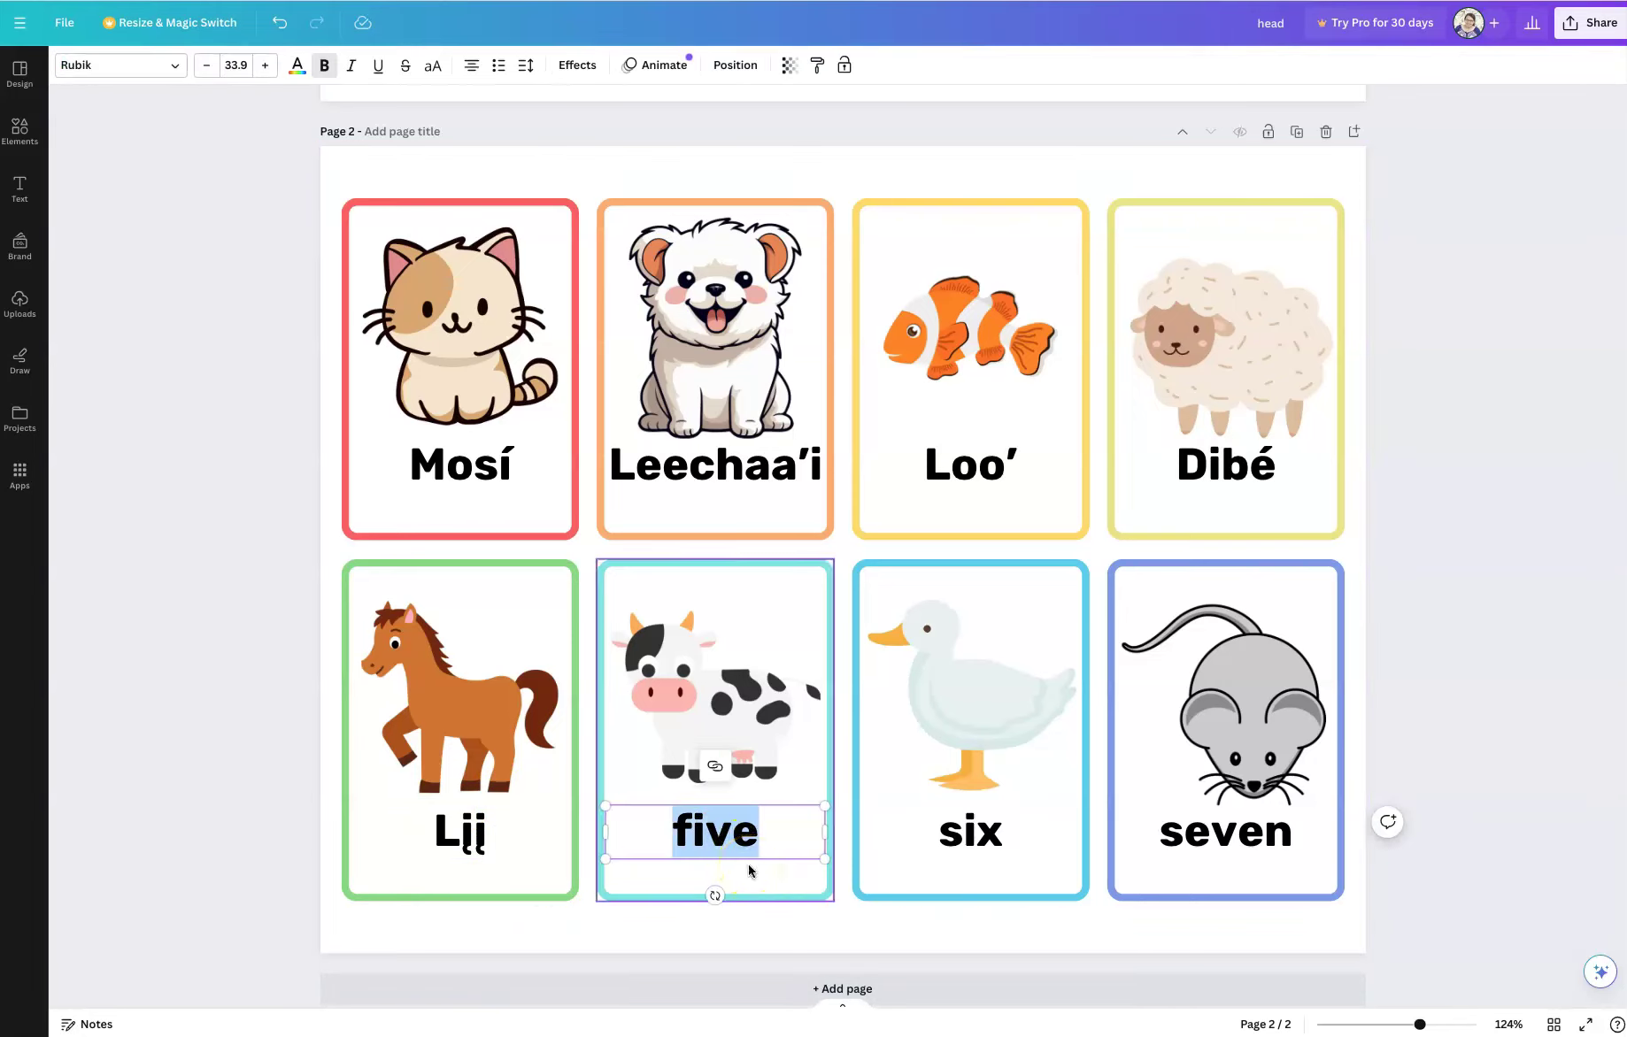
text(Beegas)
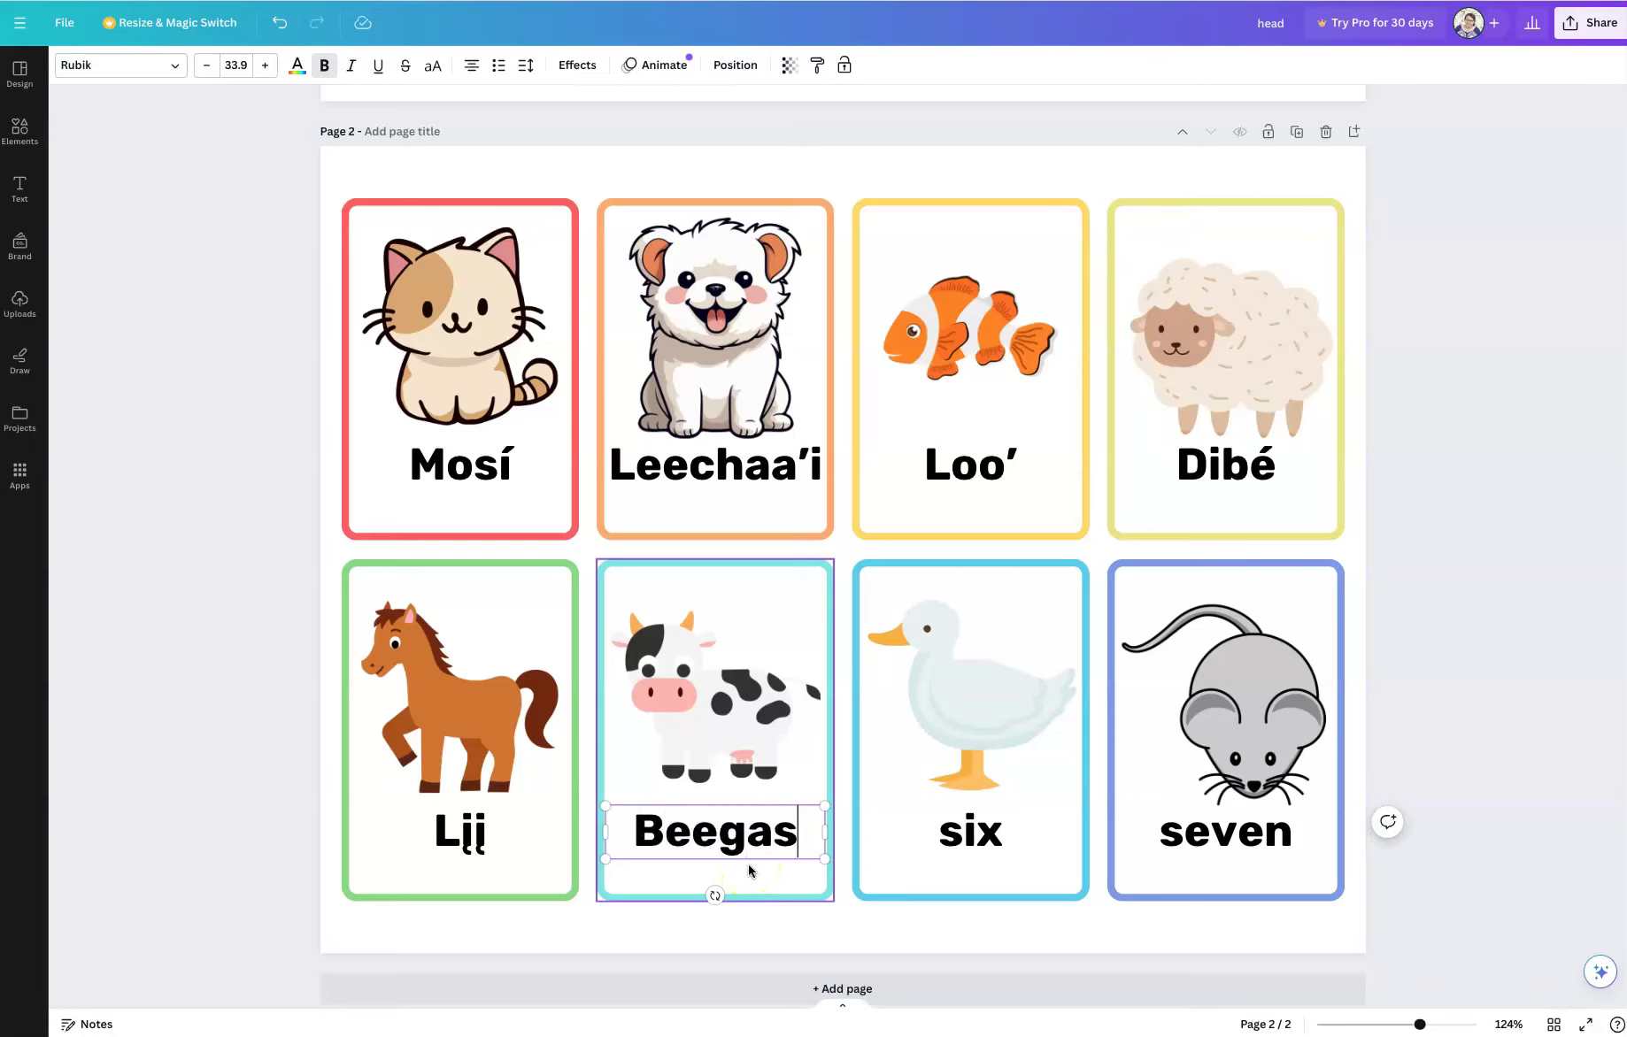
text(hii)
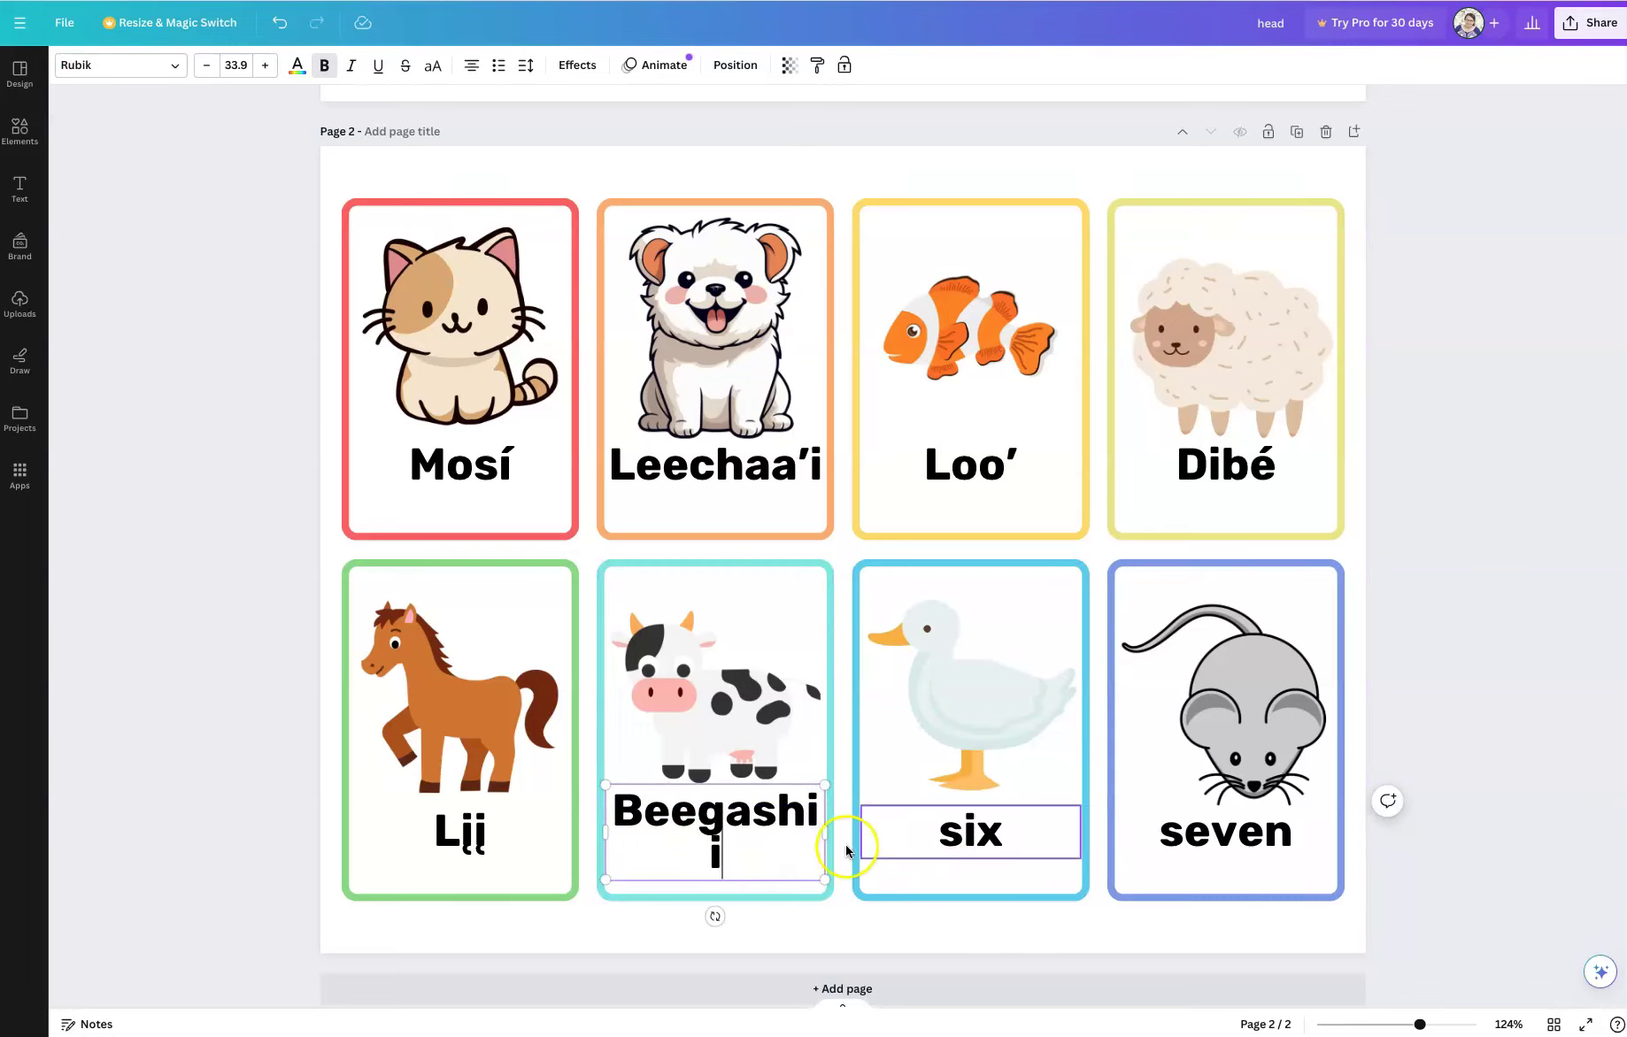
drag(825, 832, 754, 844)
Step: Replace six with Naa'eeli on the duck card, fixing the apostrophe and spacing
click(951, 848)
click(990, 845)
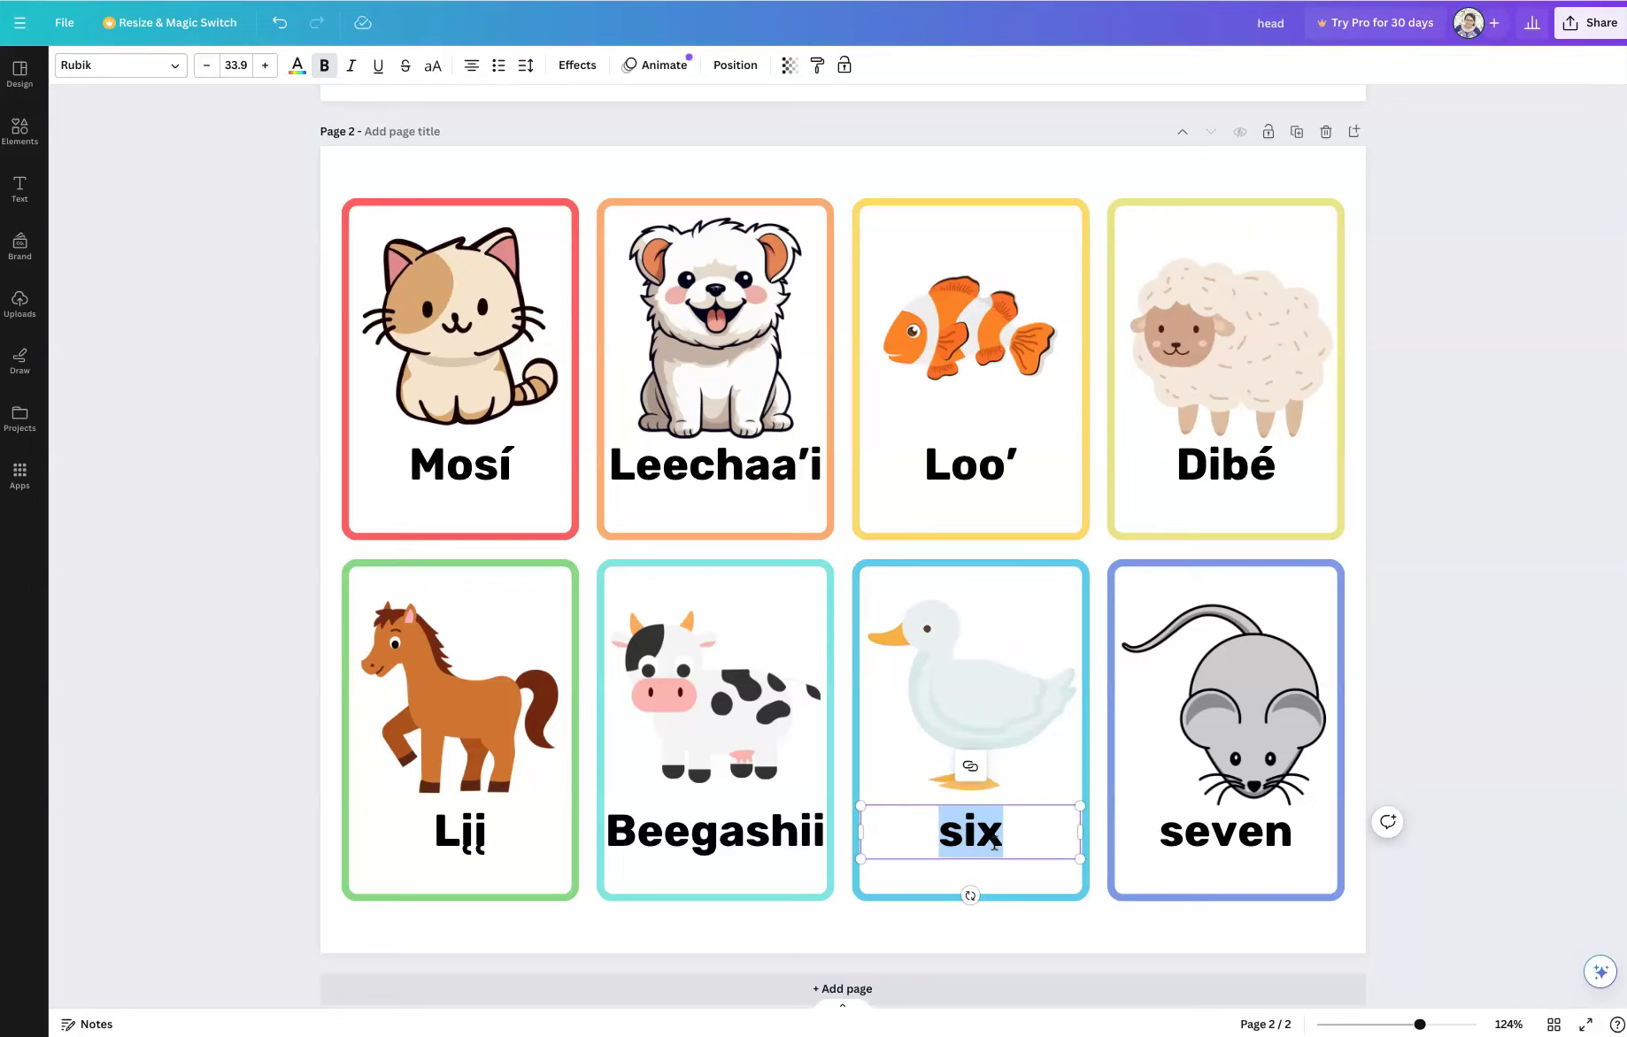
text(Naa)
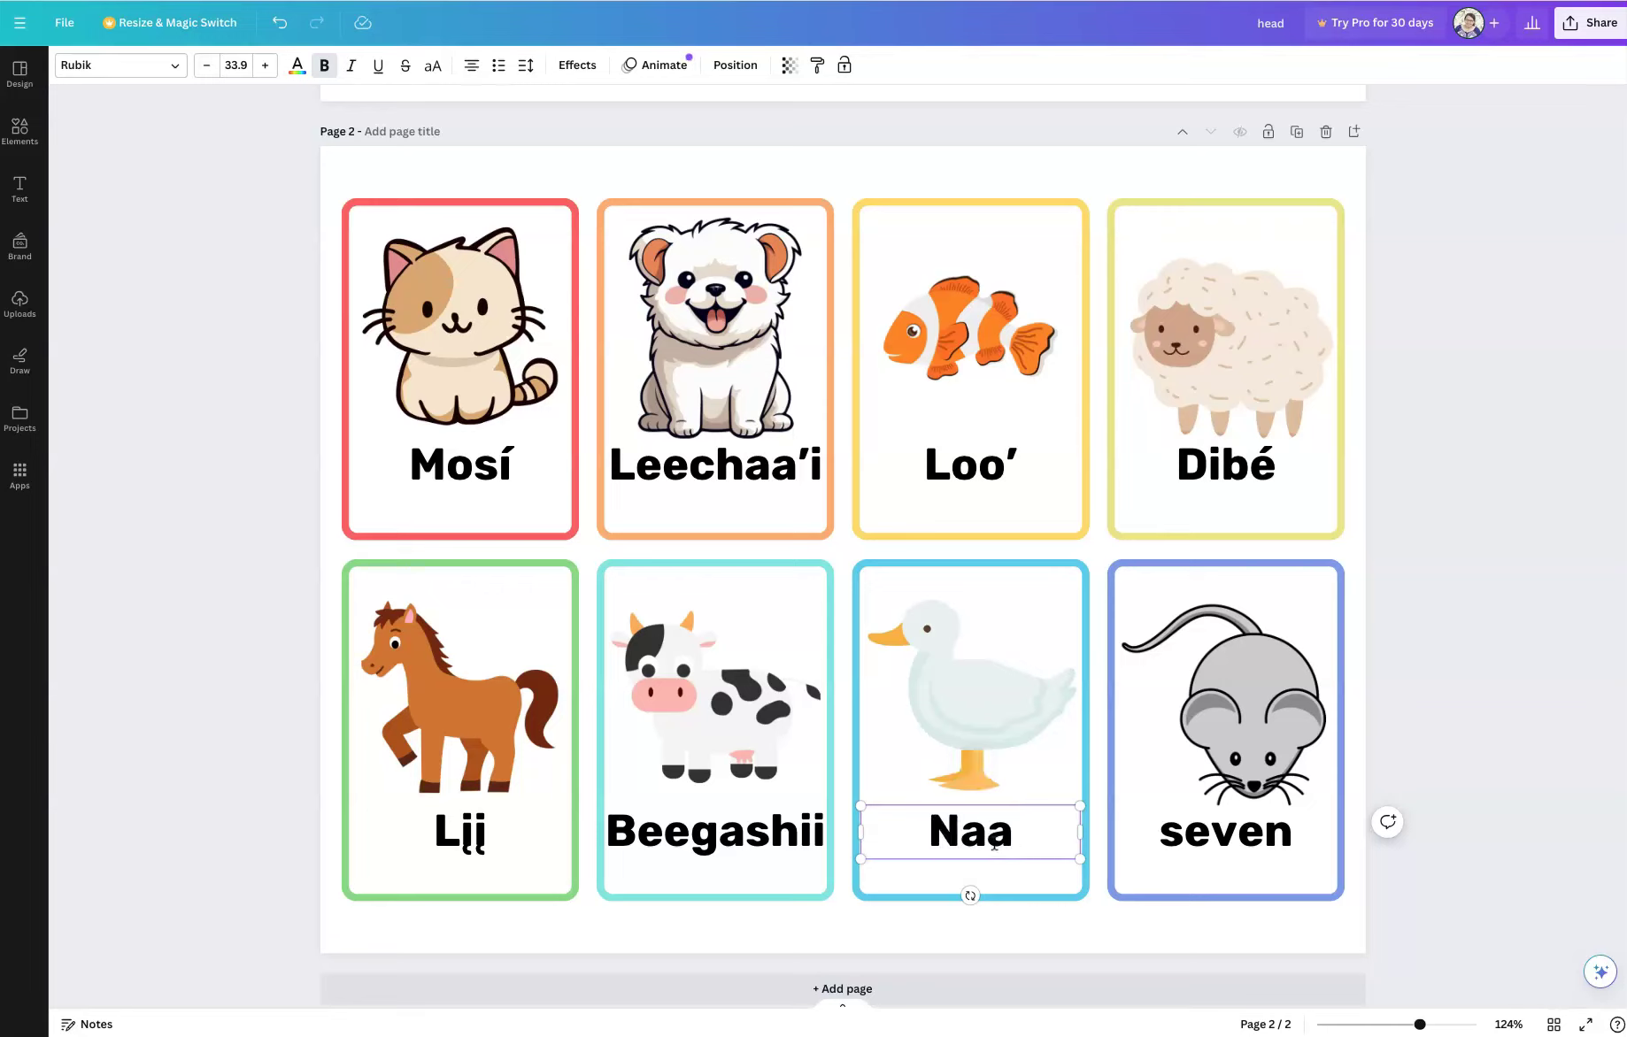
text( e)
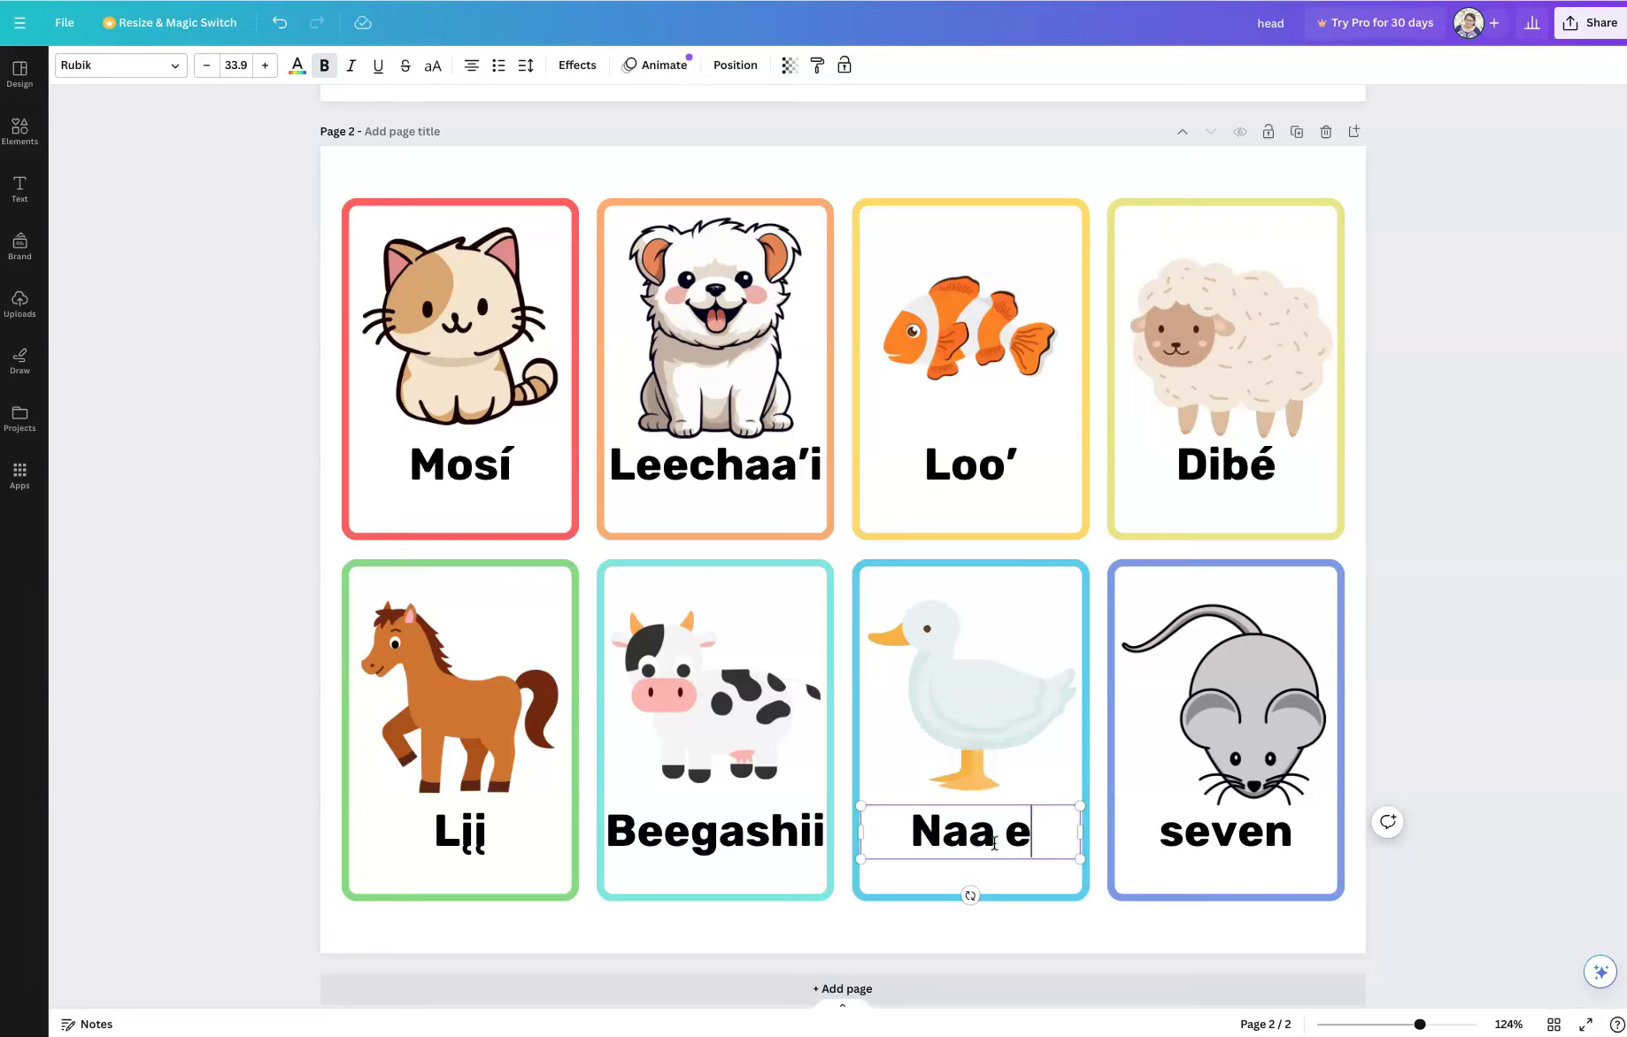
text('e;)
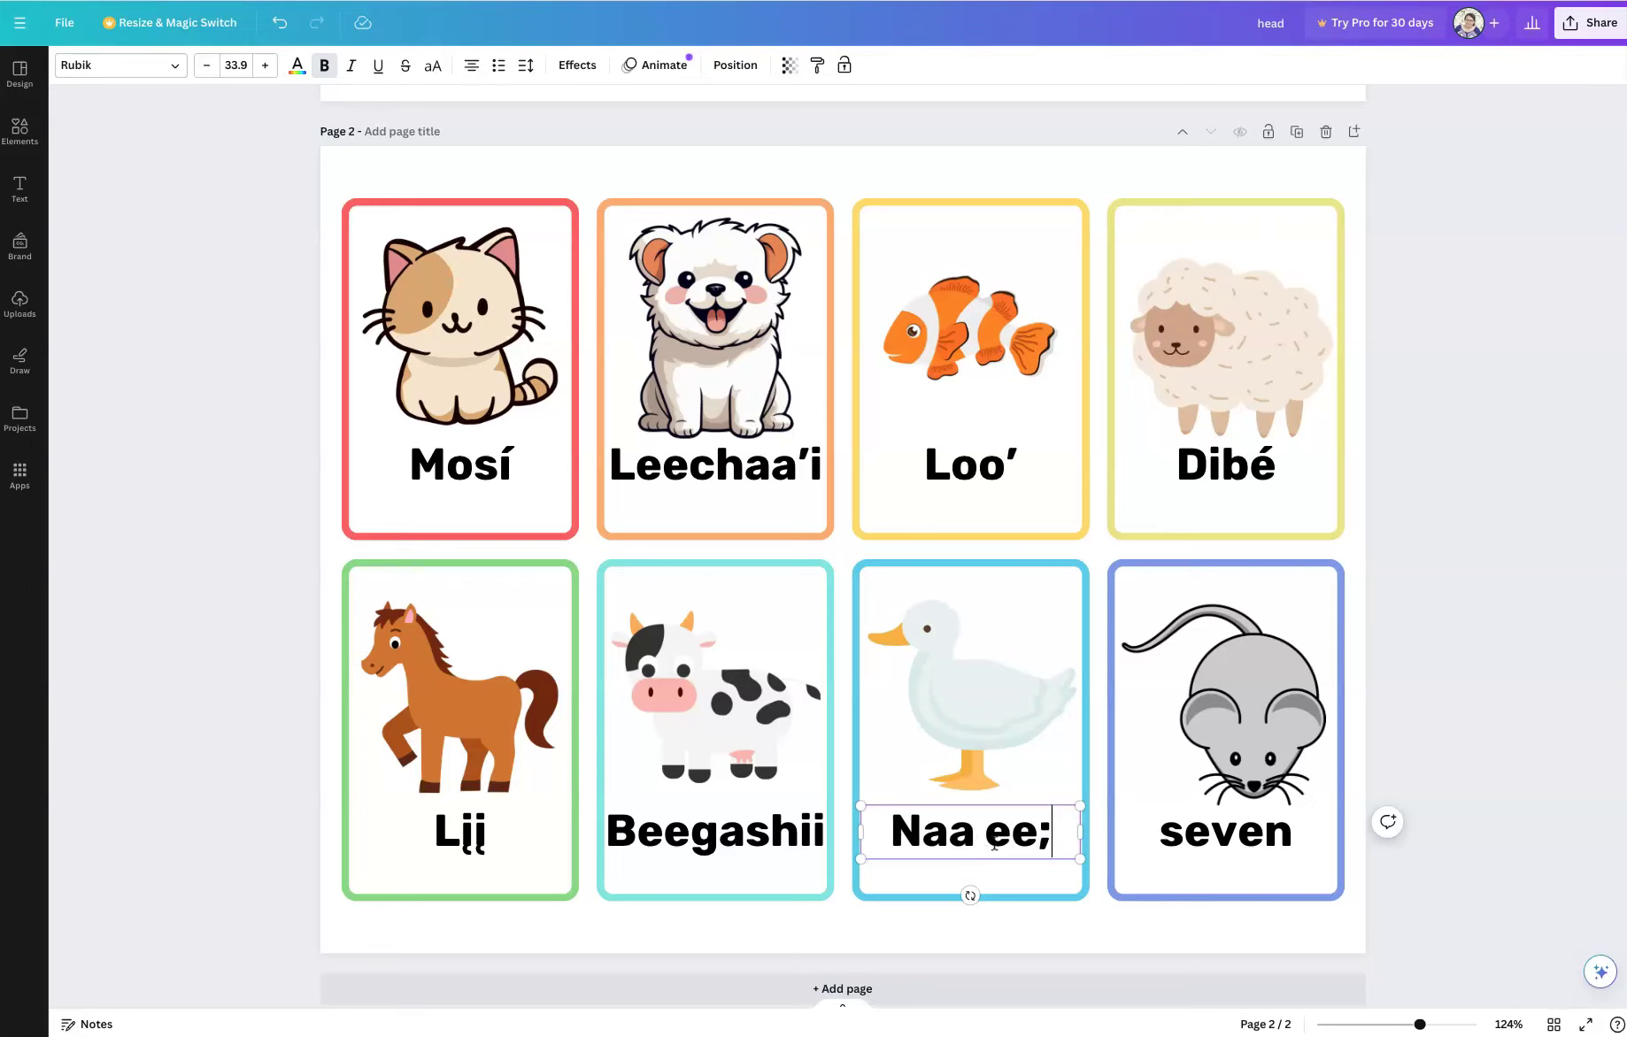
key(BackSpace)
text(lii)
key(BackSpace)
click(969, 832)
text(')
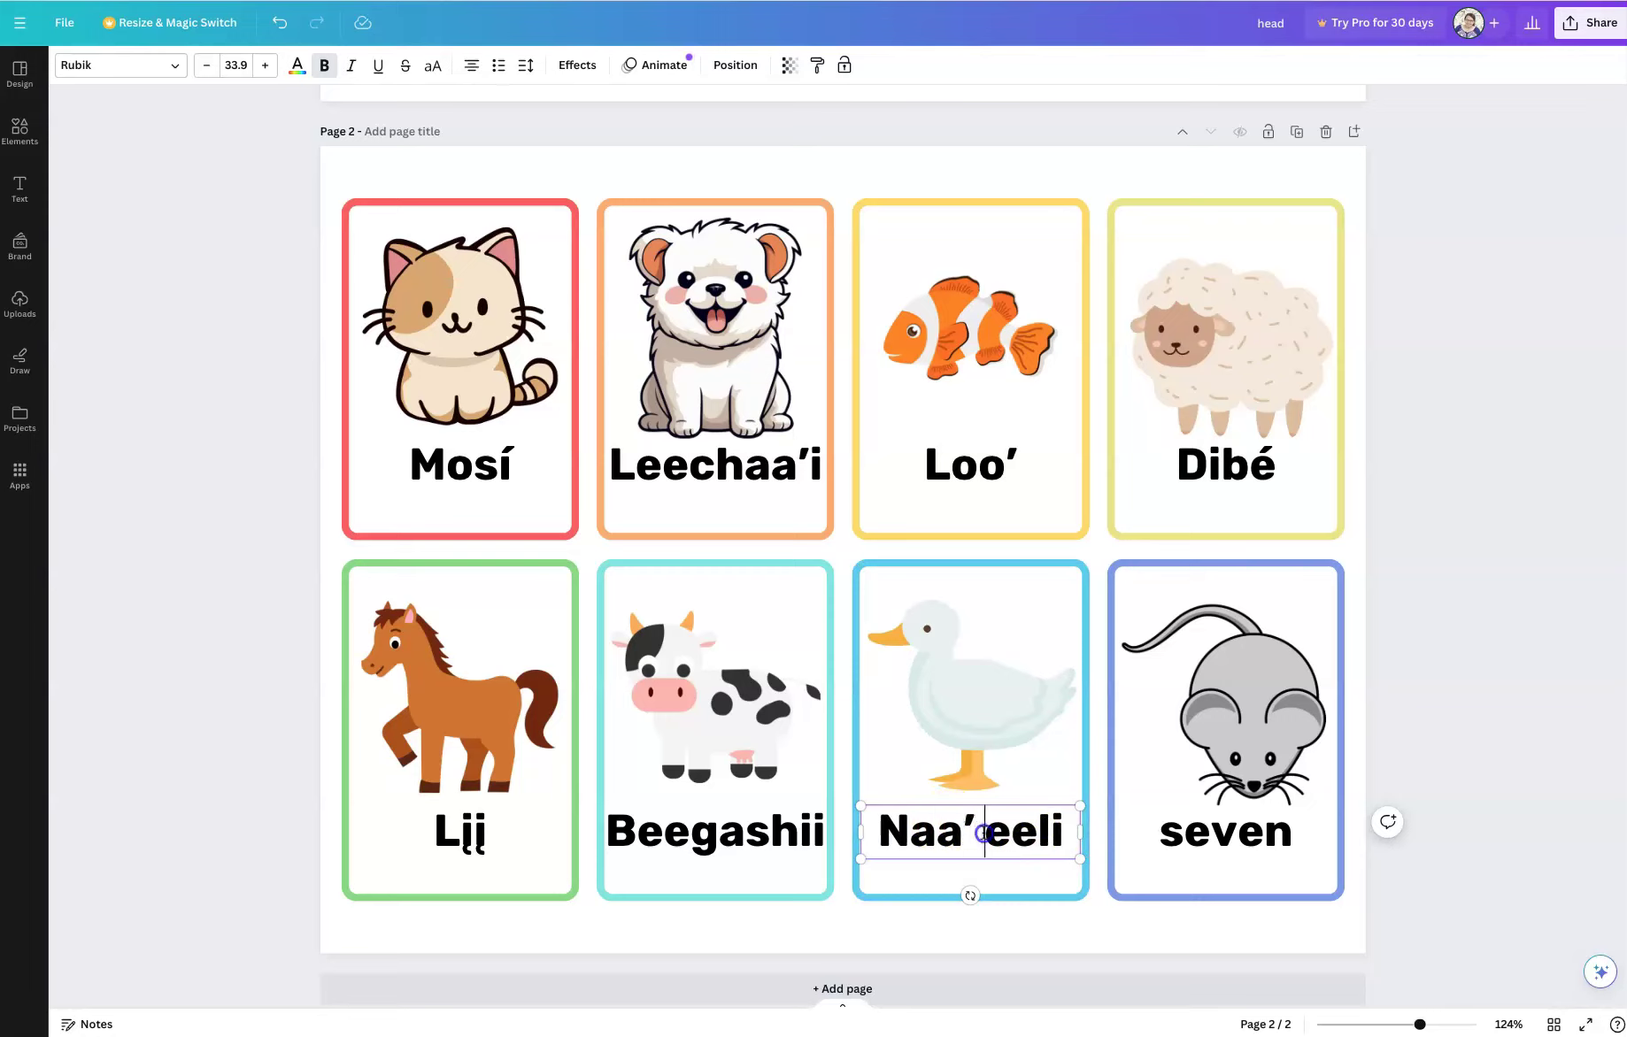
key(Delete)
click(1088, 934)
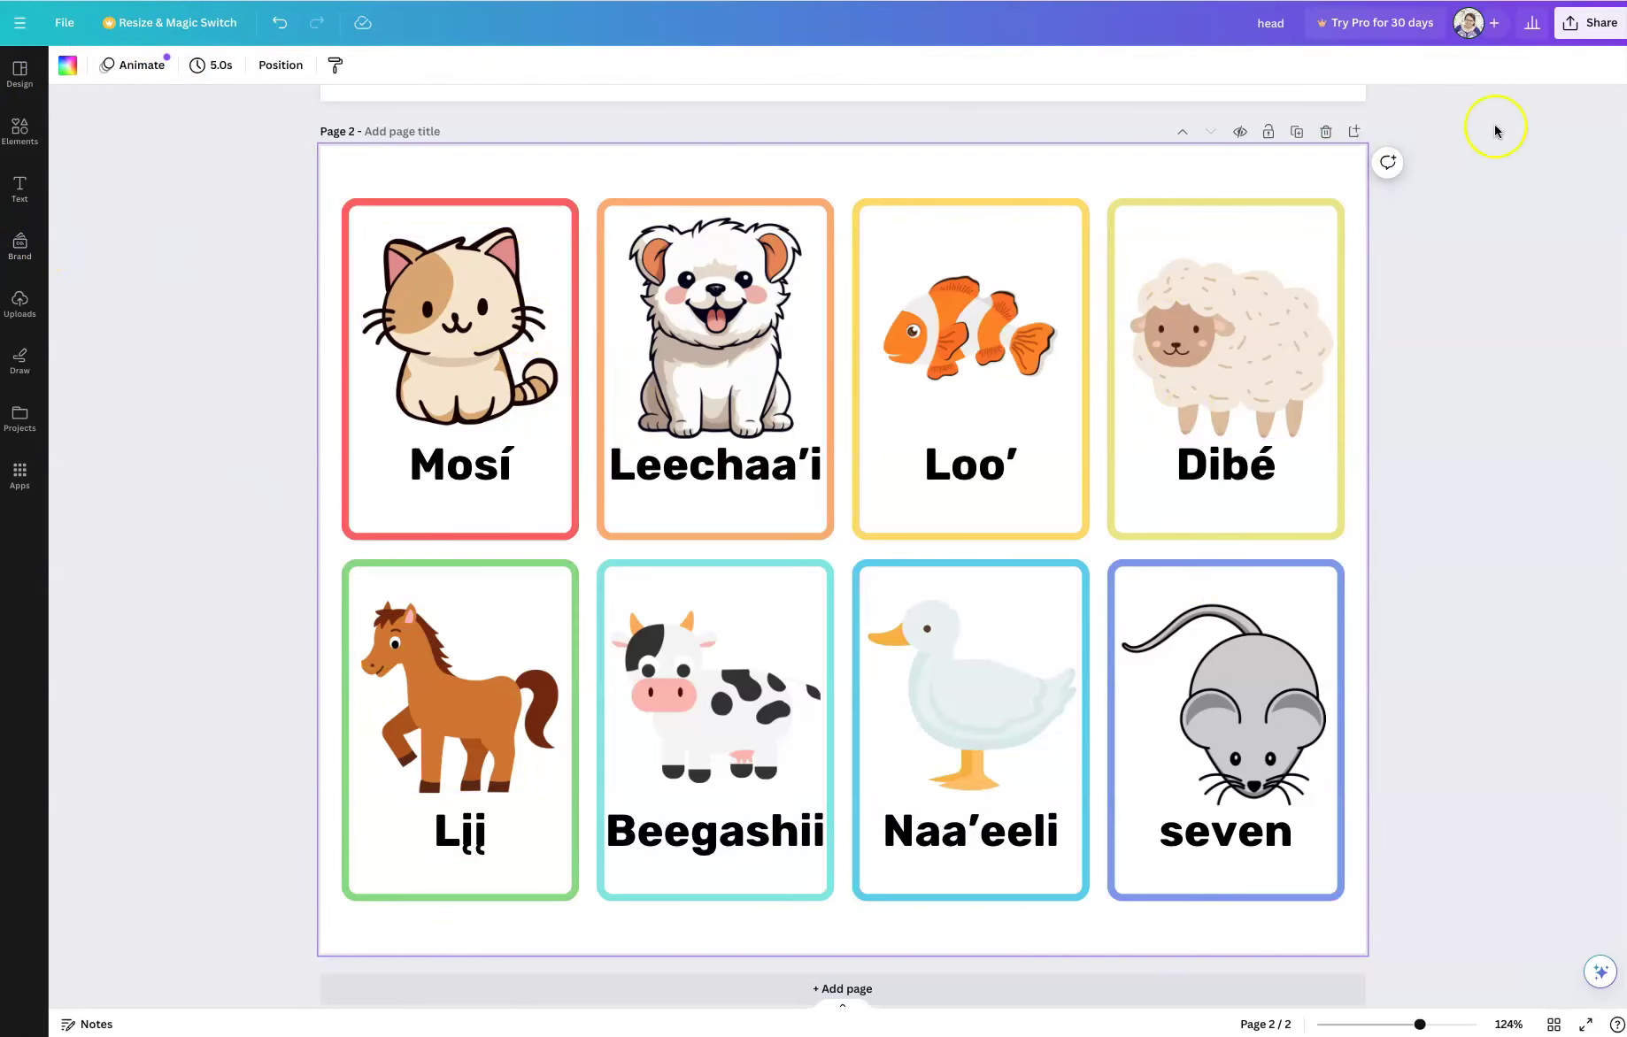
Step: Replace seven with Naatsoodi on the mouse card and widen the text box
click(1244, 839)
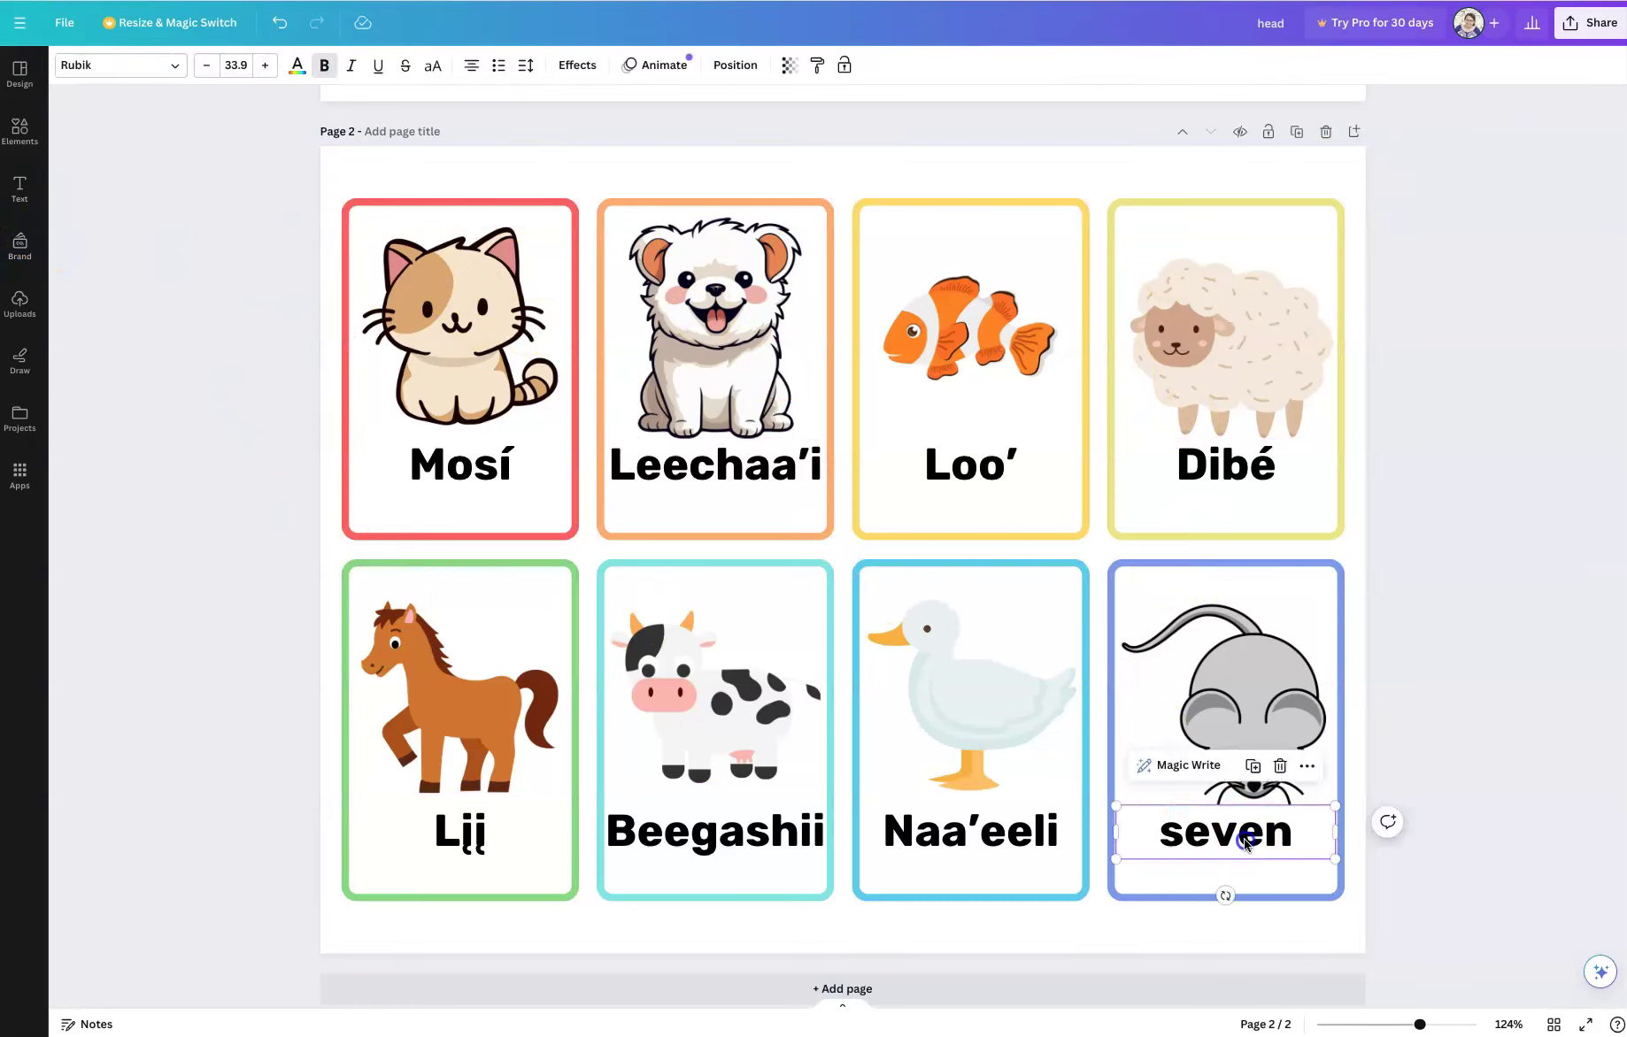
click(1244, 839)
text(N)
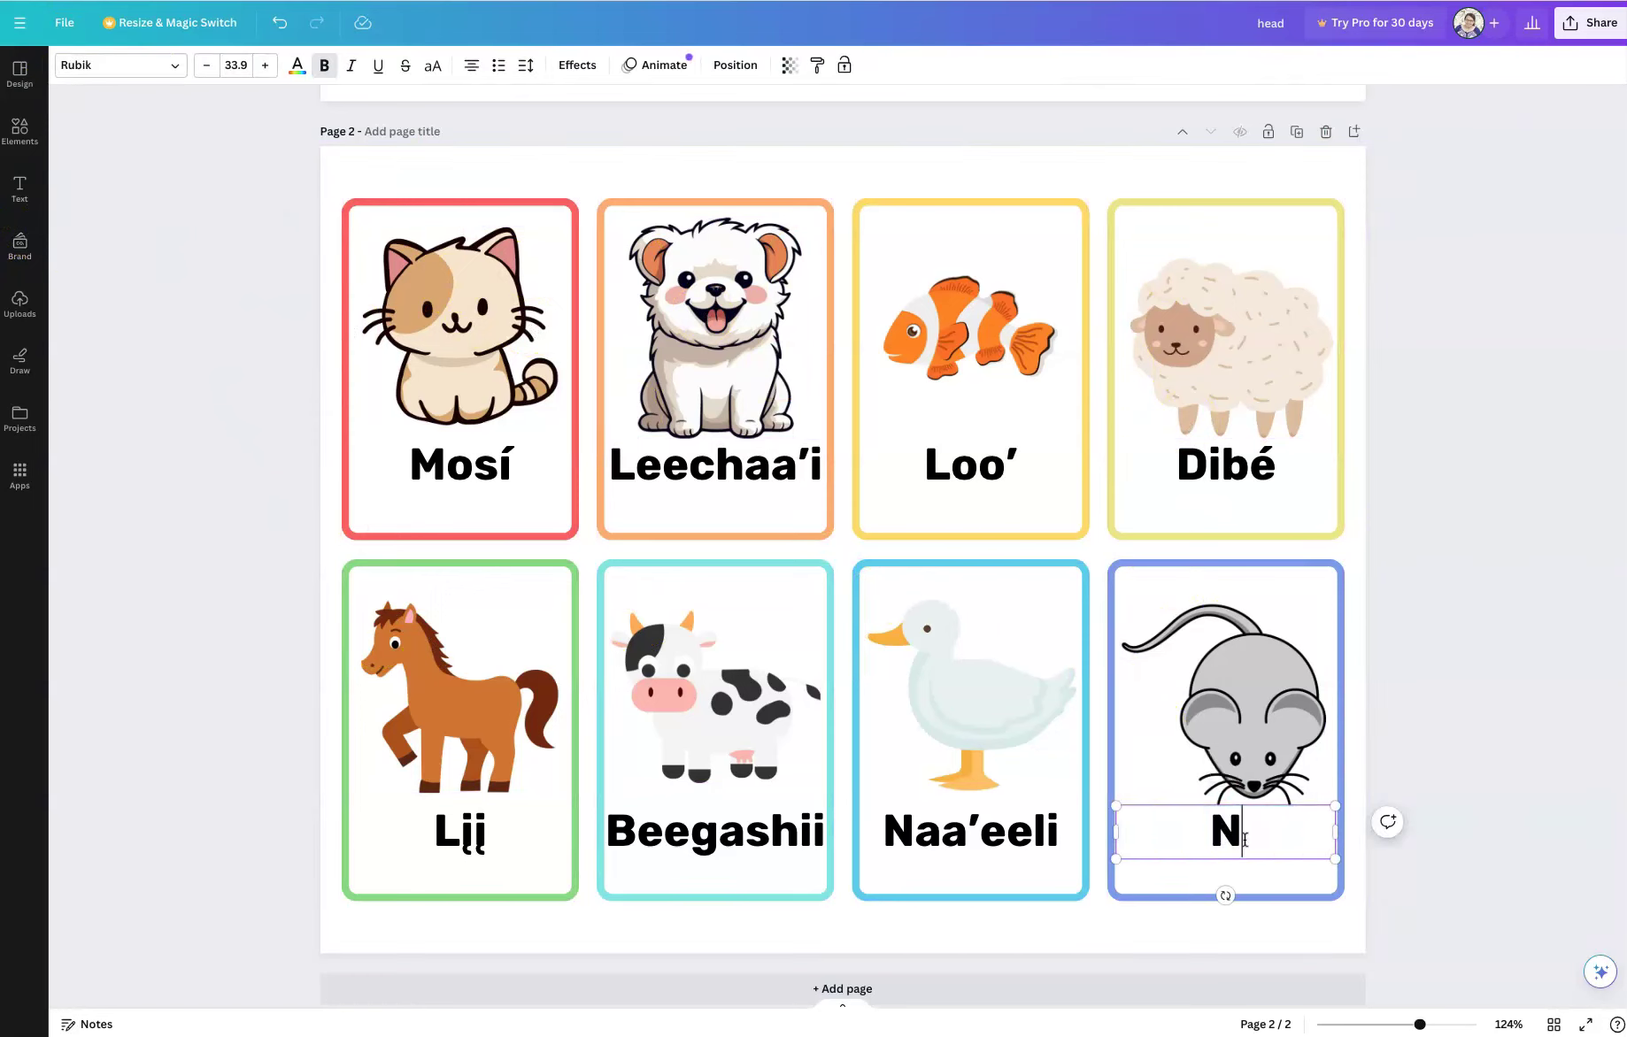
text(aatsoo)
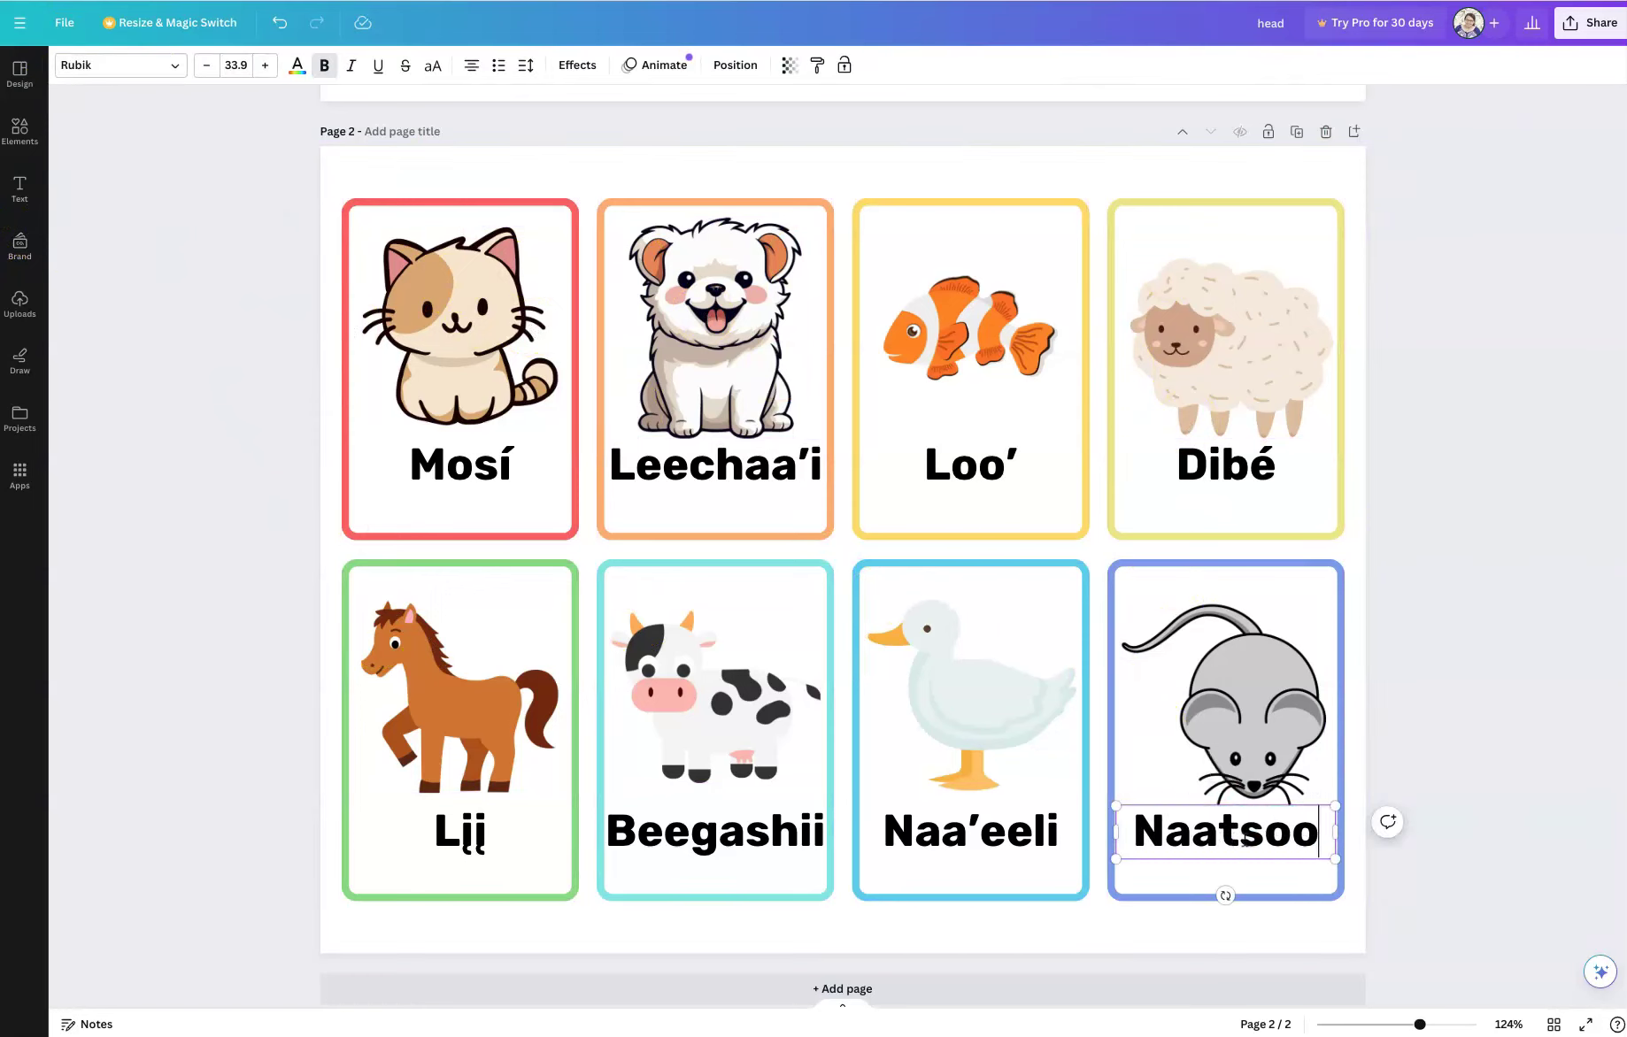
text(di)
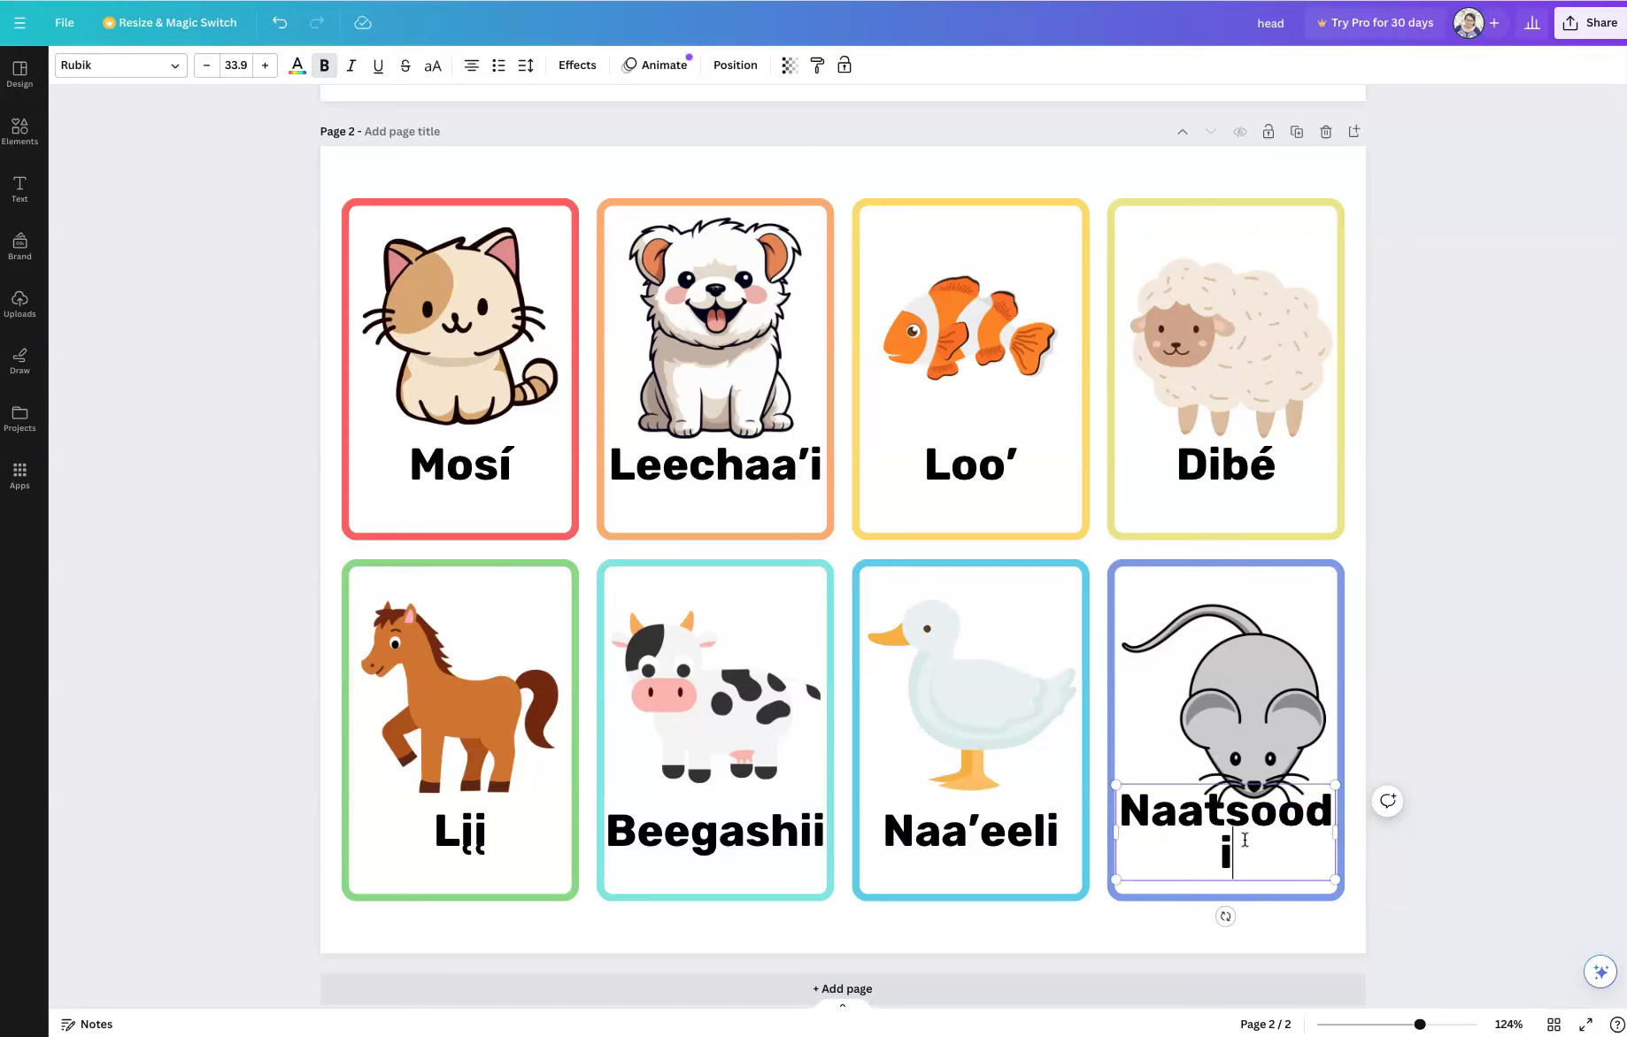
scroll(1307, 827, up, 2)
scroll(1306, 832, down, 2)
click(1338, 848)
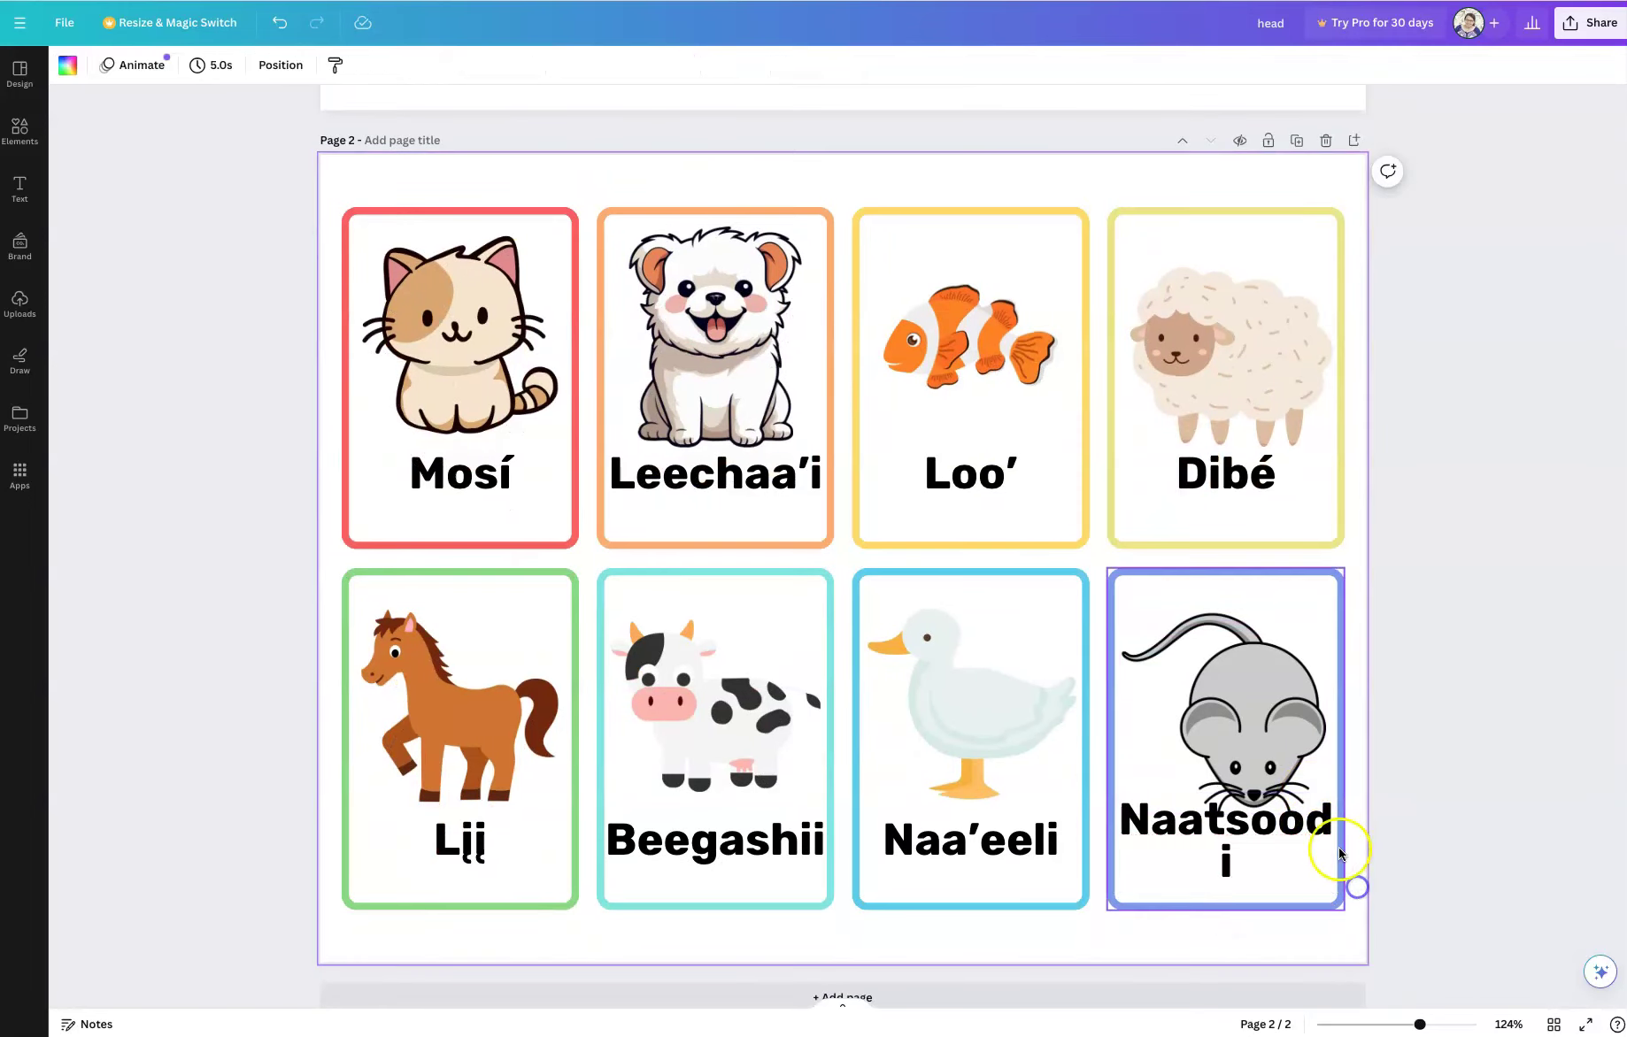
click(1328, 841)
drag(1337, 843, 1278, 848)
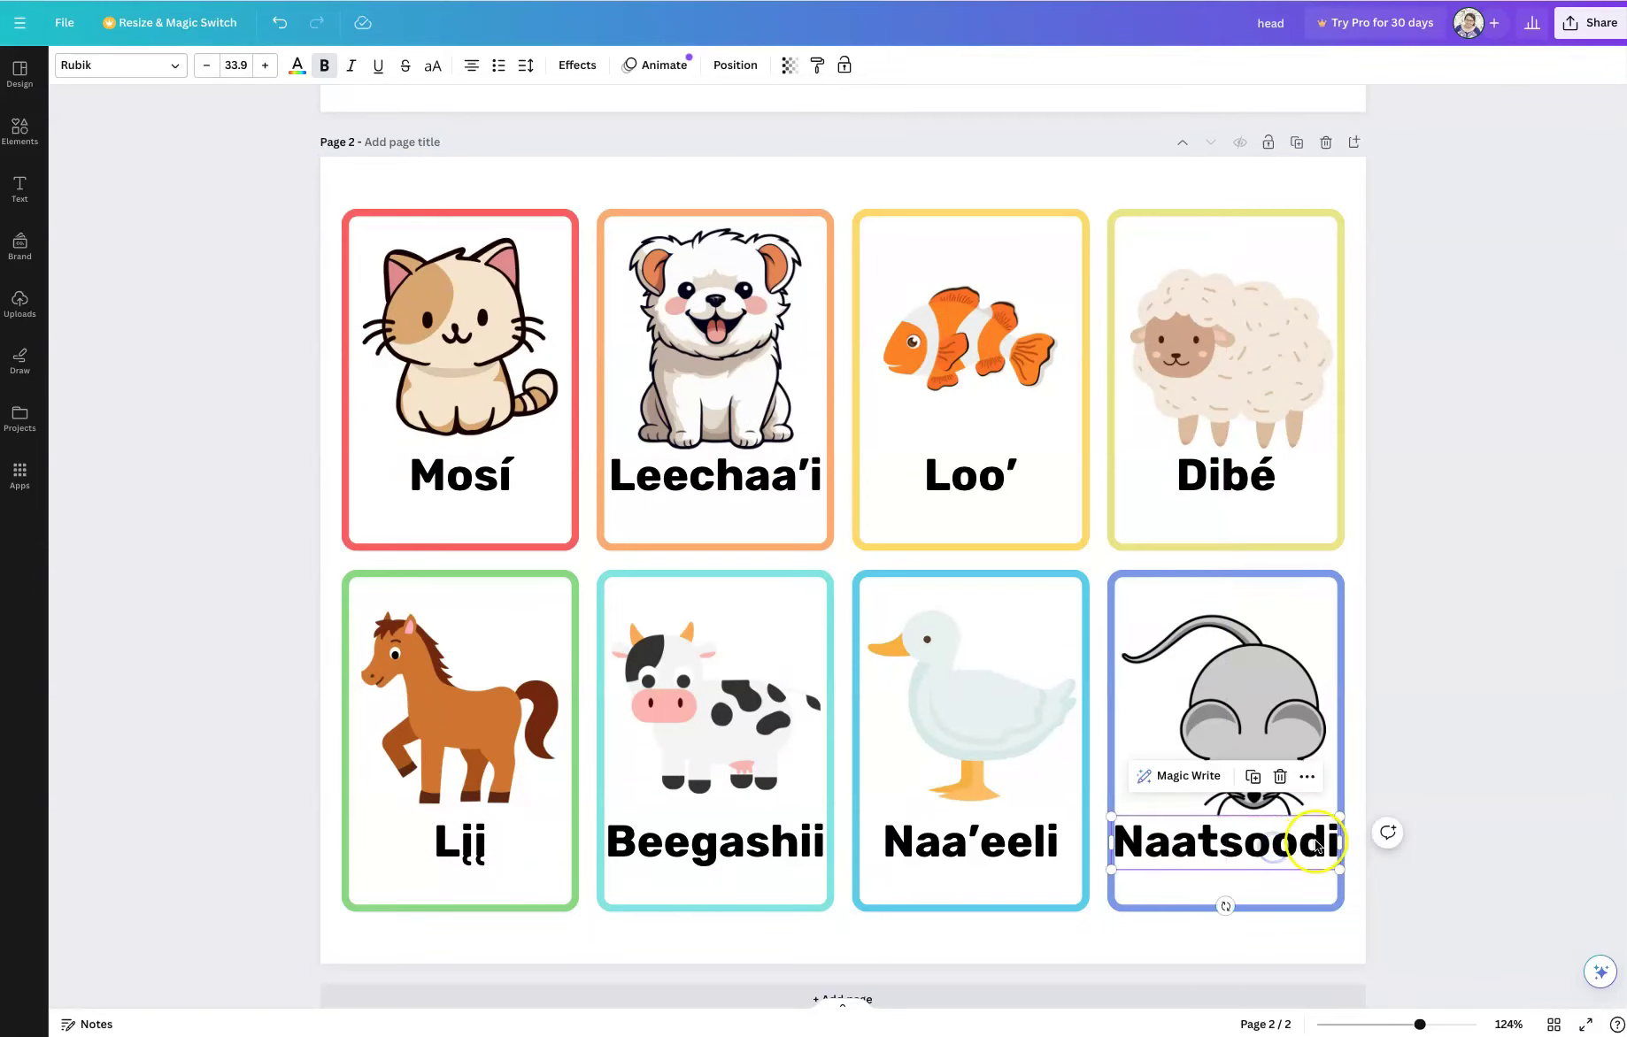
Step: Correct it to Naatsoodii, shrink the text onto one line, and nudge it into place
click(1316, 846)
text(i)
click(1309, 882)
mouse_move(1340, 845)
mouse_down()
mouse_move(1356, 846)
mouse_move(1324, 857)
mouse_up()
click(1272, 838)
drag(1211, 836, 1218, 844)
click(1344, 879)
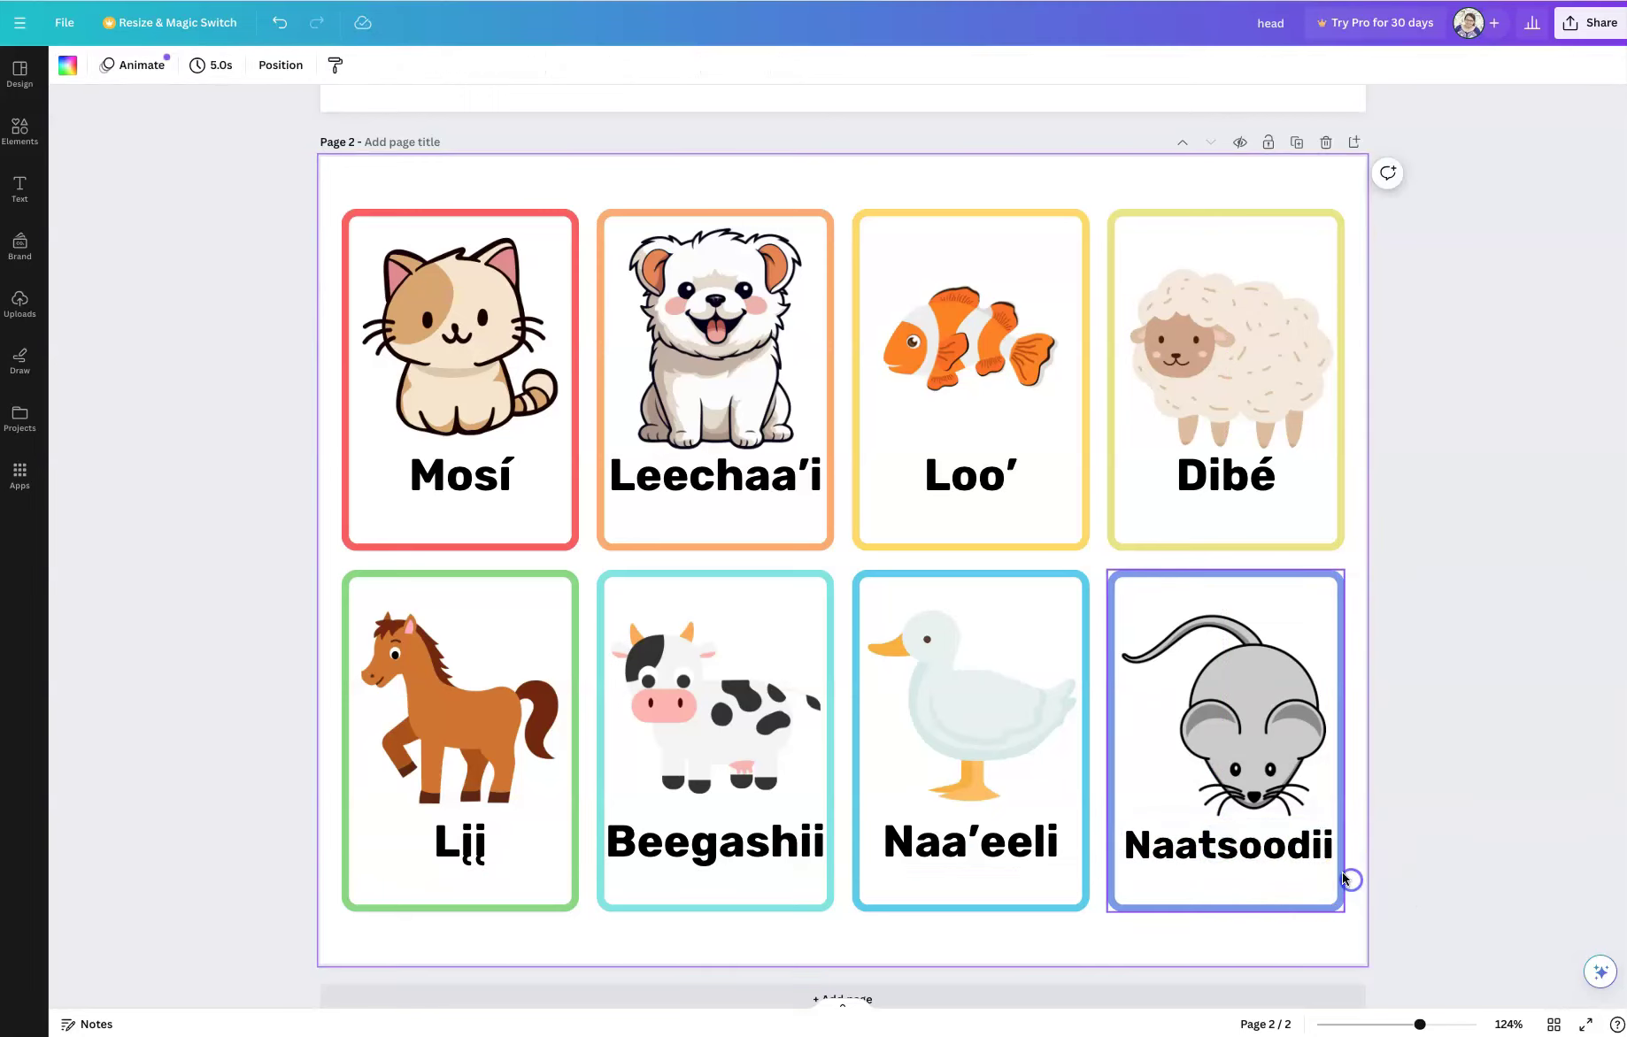
click(572, 629)
Step: Under Share > Download choose PDF Standard, uncheck Page 1 to keep only Page 2, and close the panel
key(Escape)
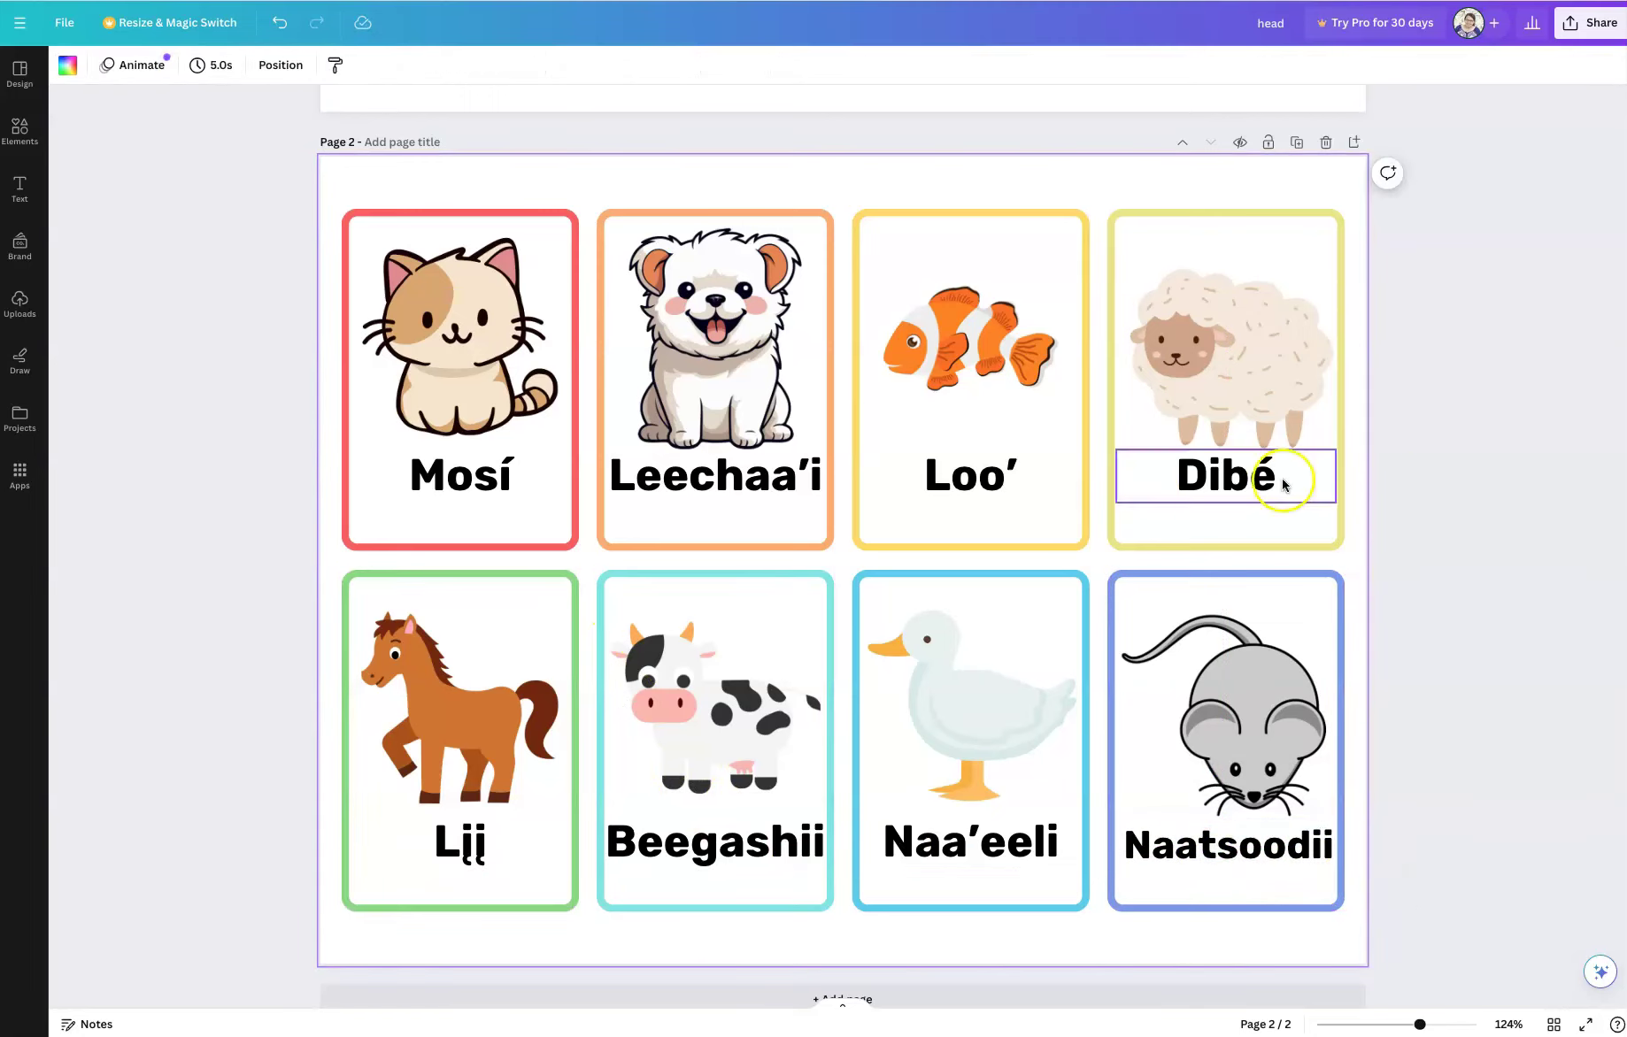
click(1585, 27)
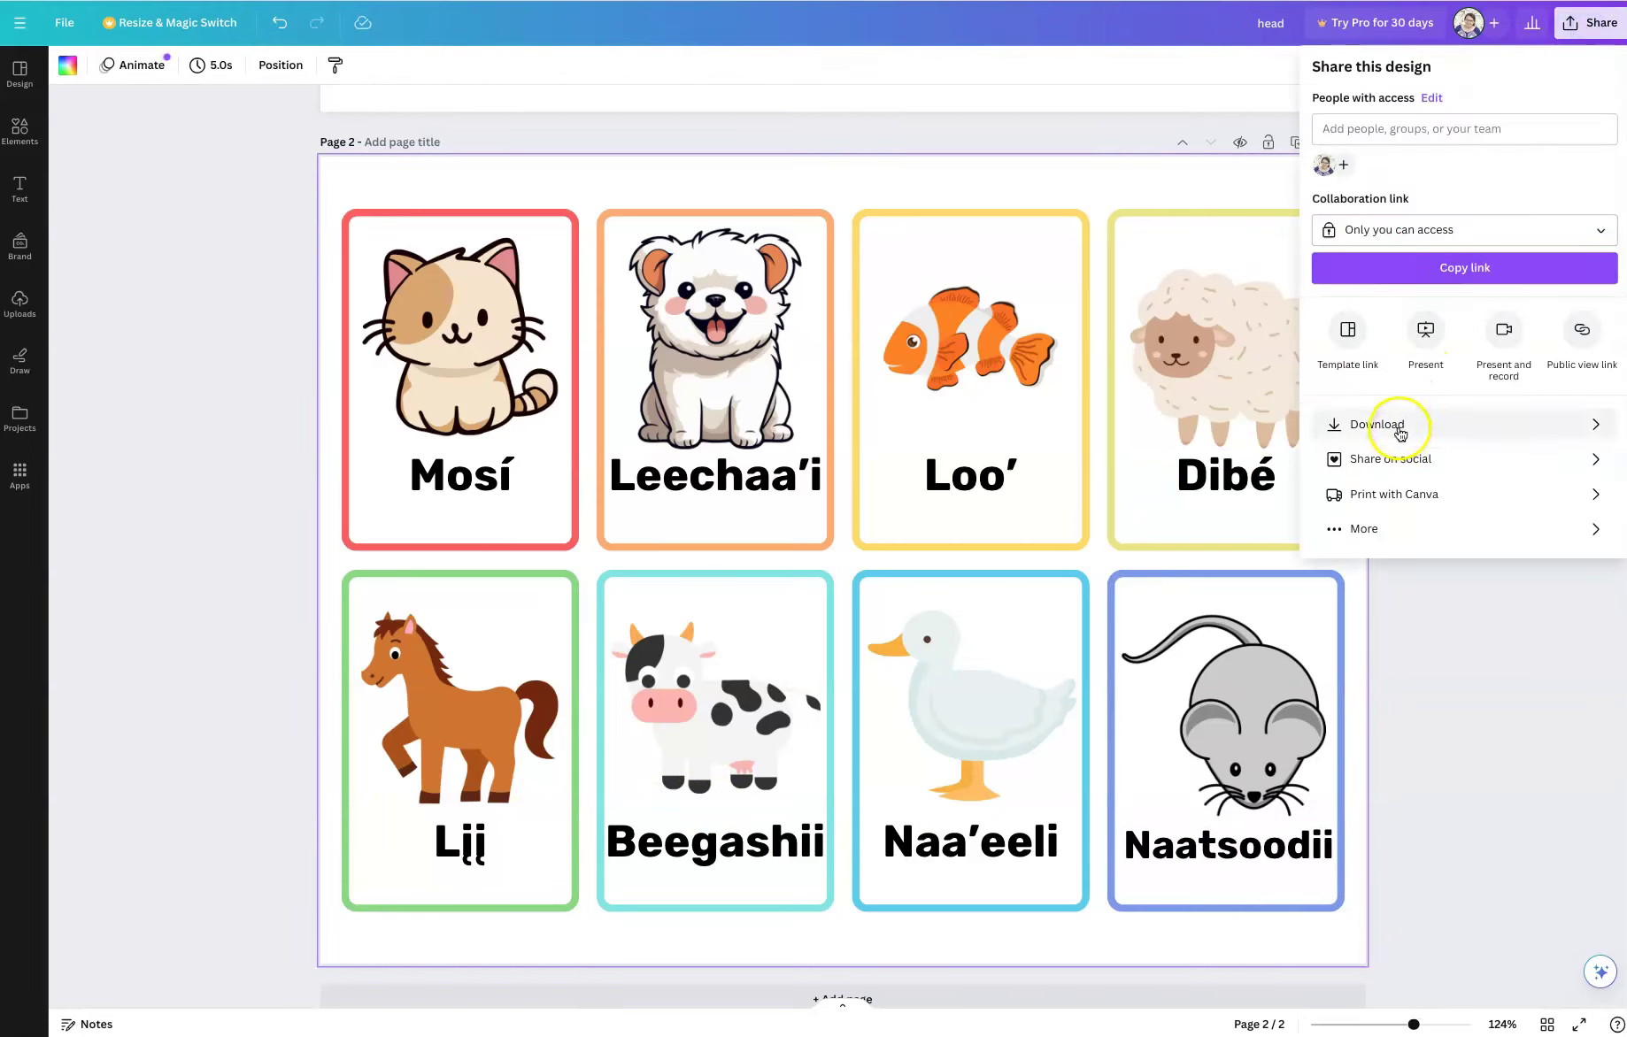
click(1389, 425)
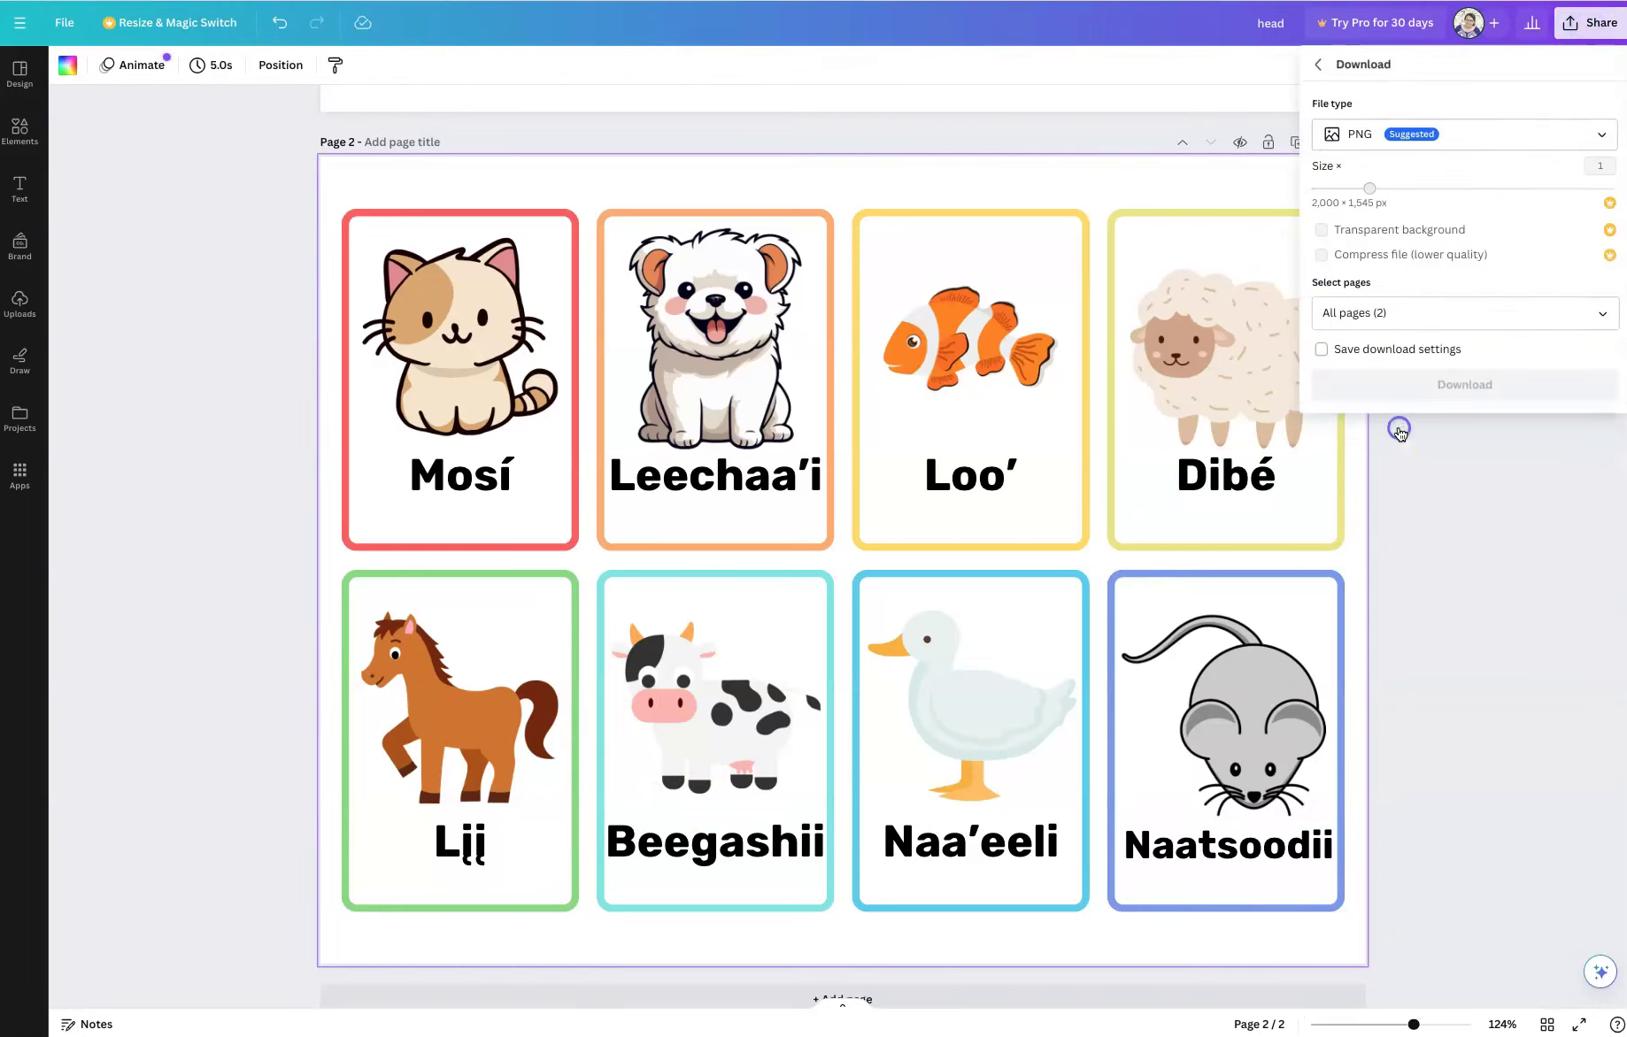
click(1361, 137)
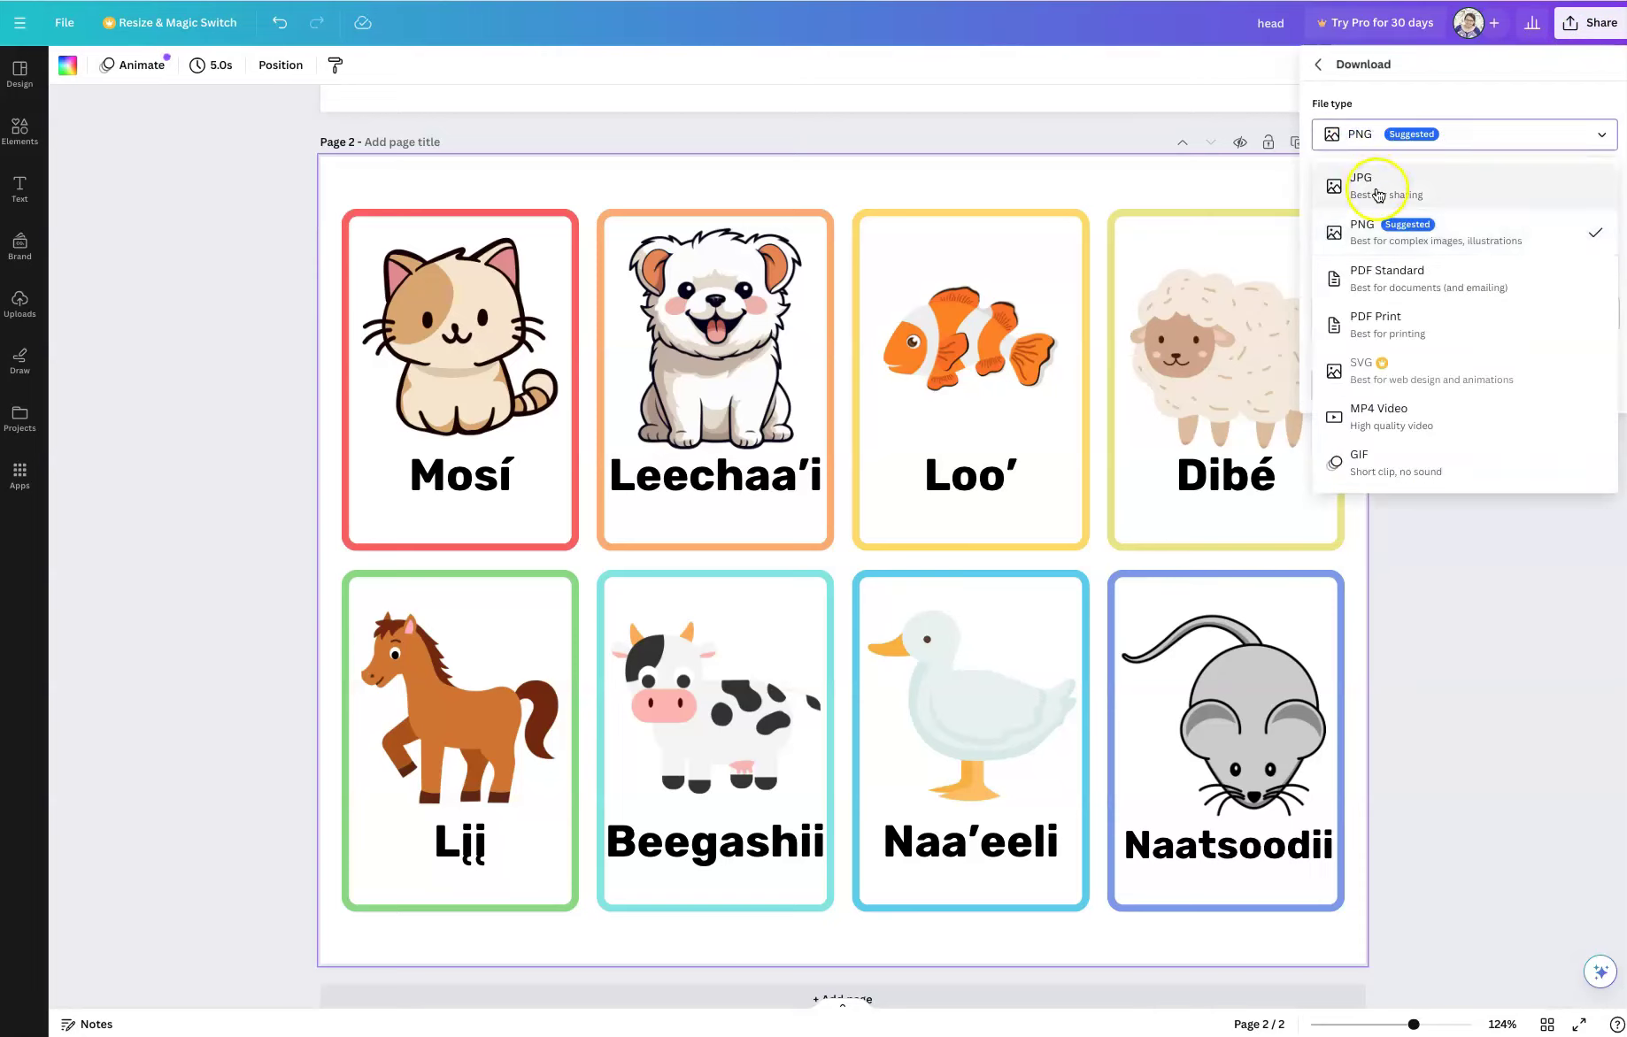
click(1392, 285)
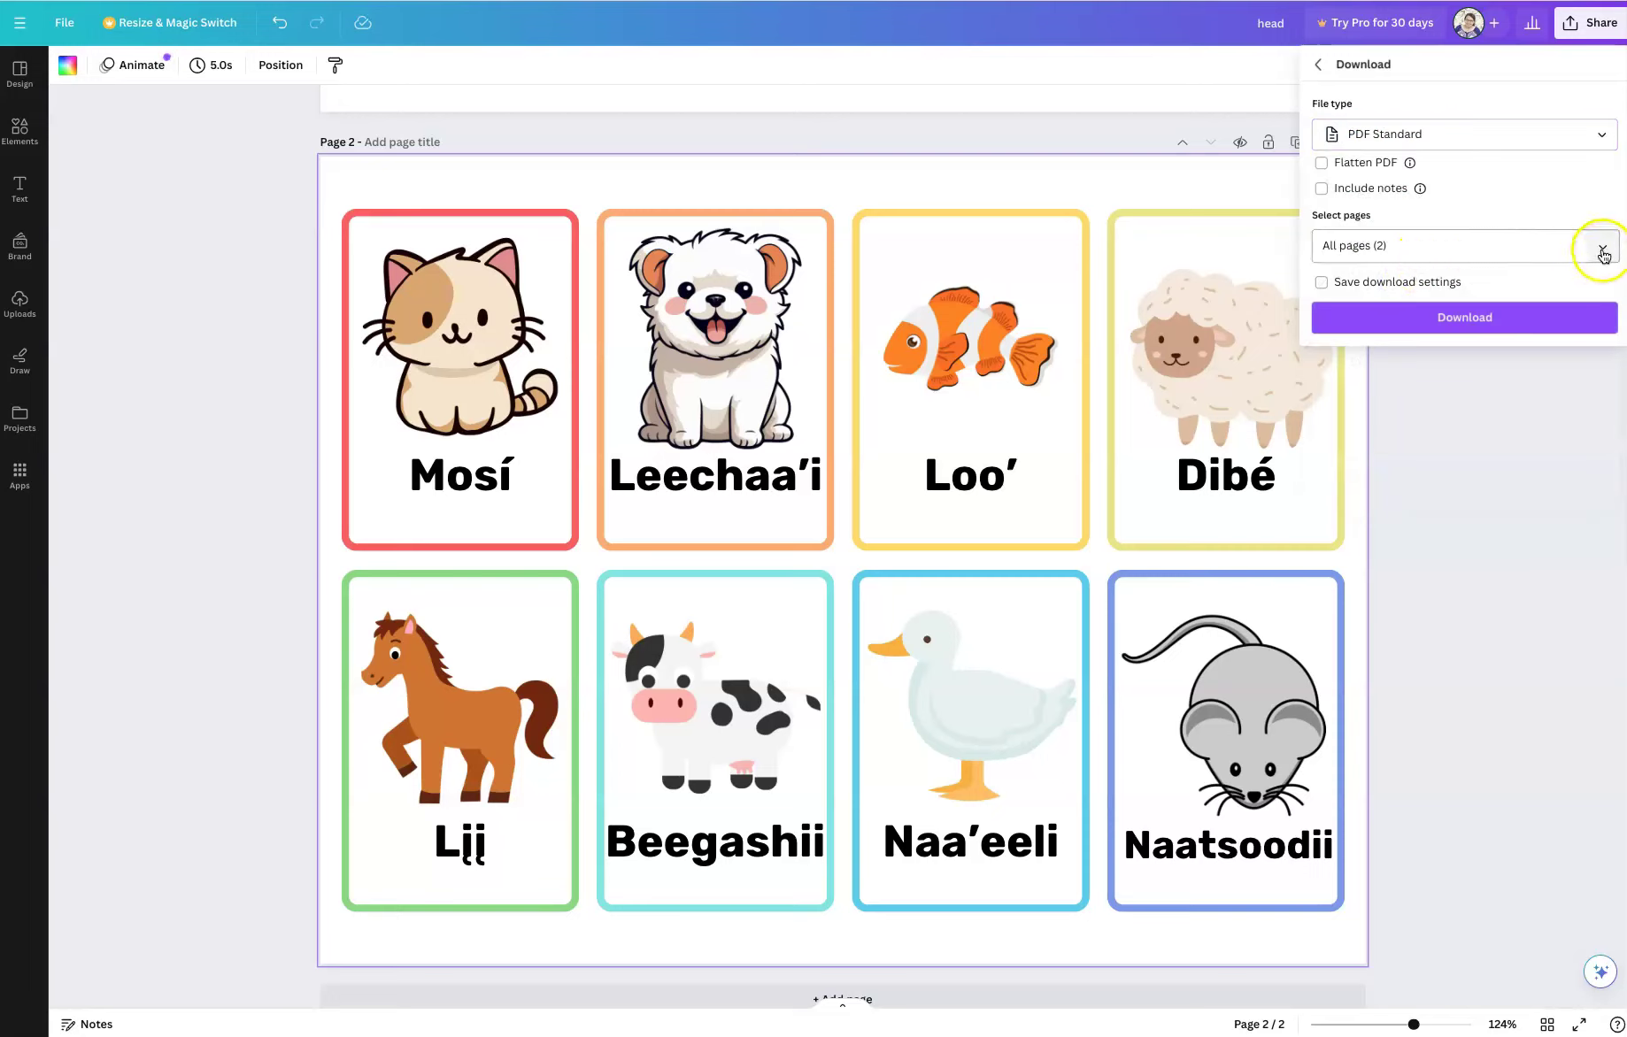
click(1593, 250)
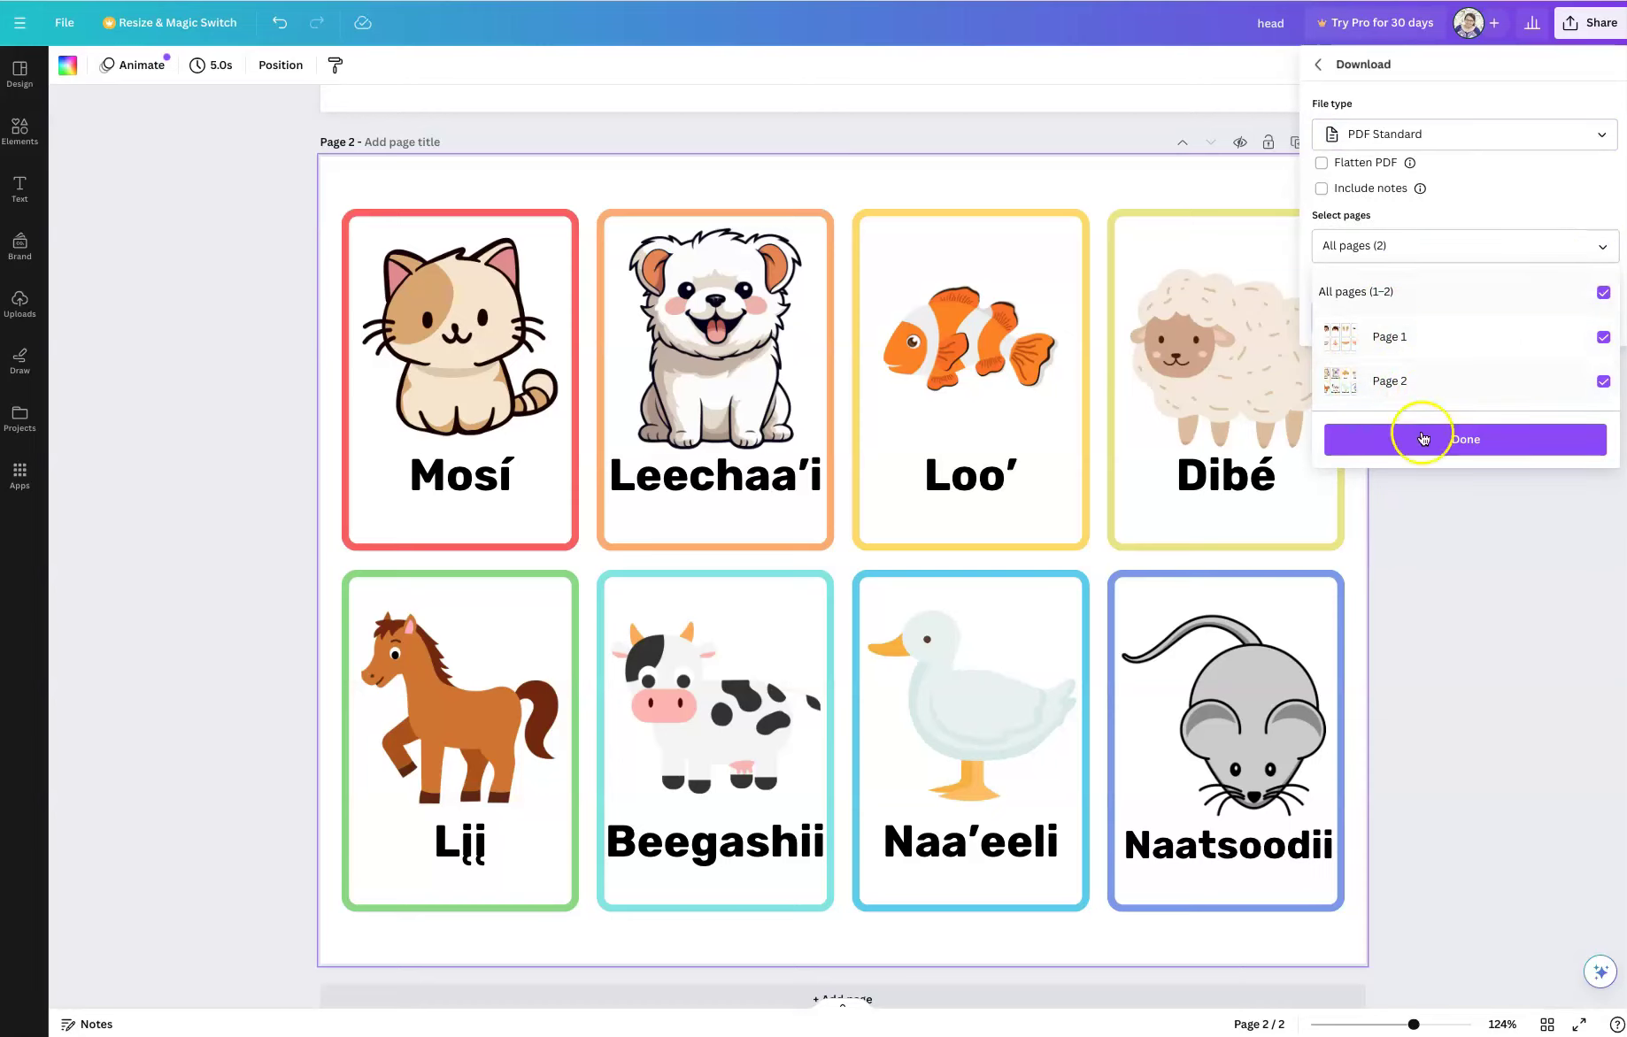
click(1604, 338)
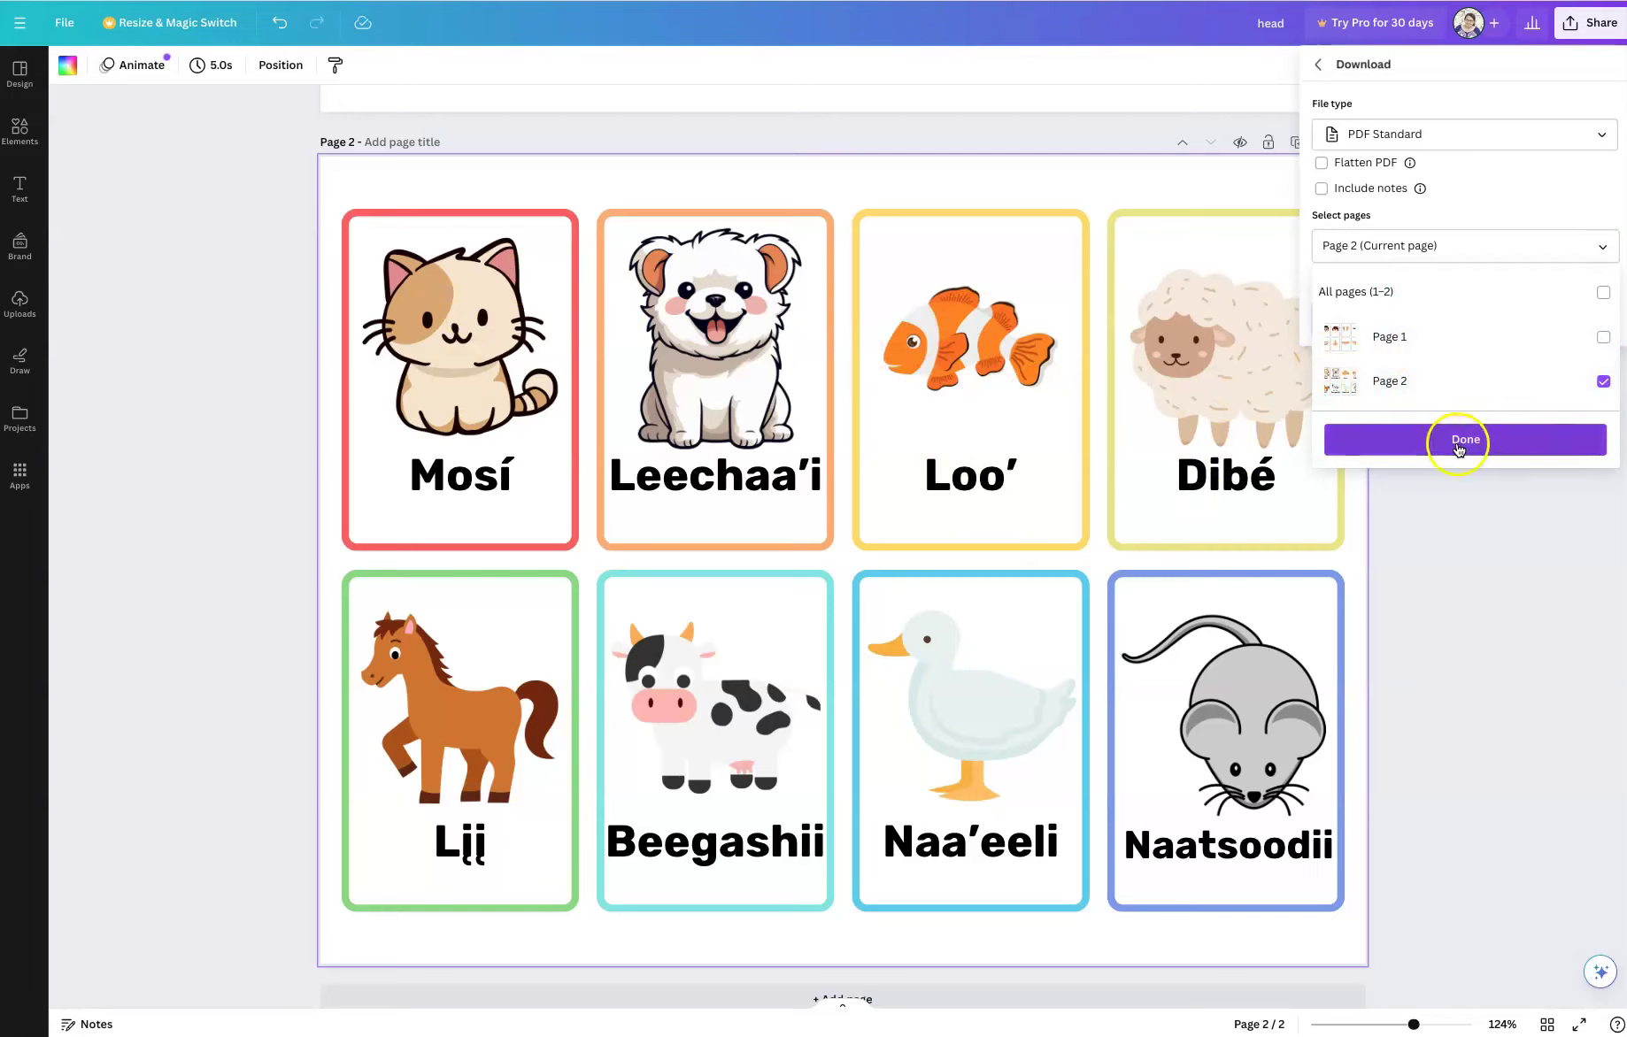
click(1493, 652)
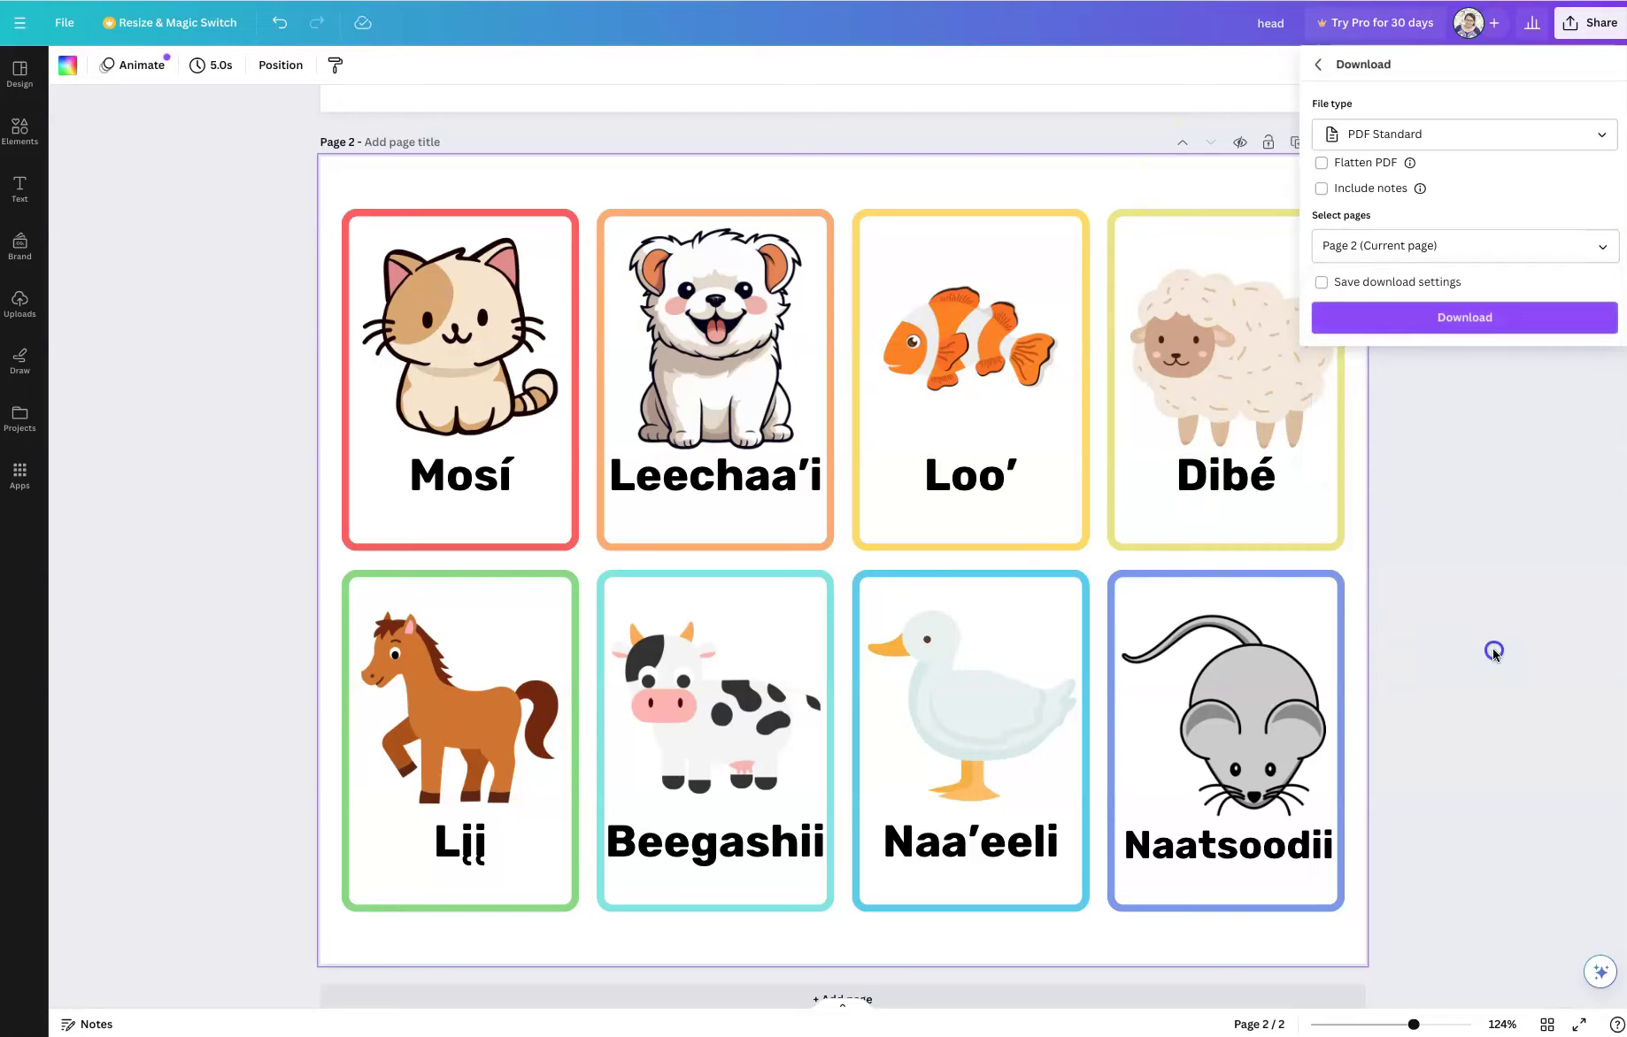
click(1493, 595)
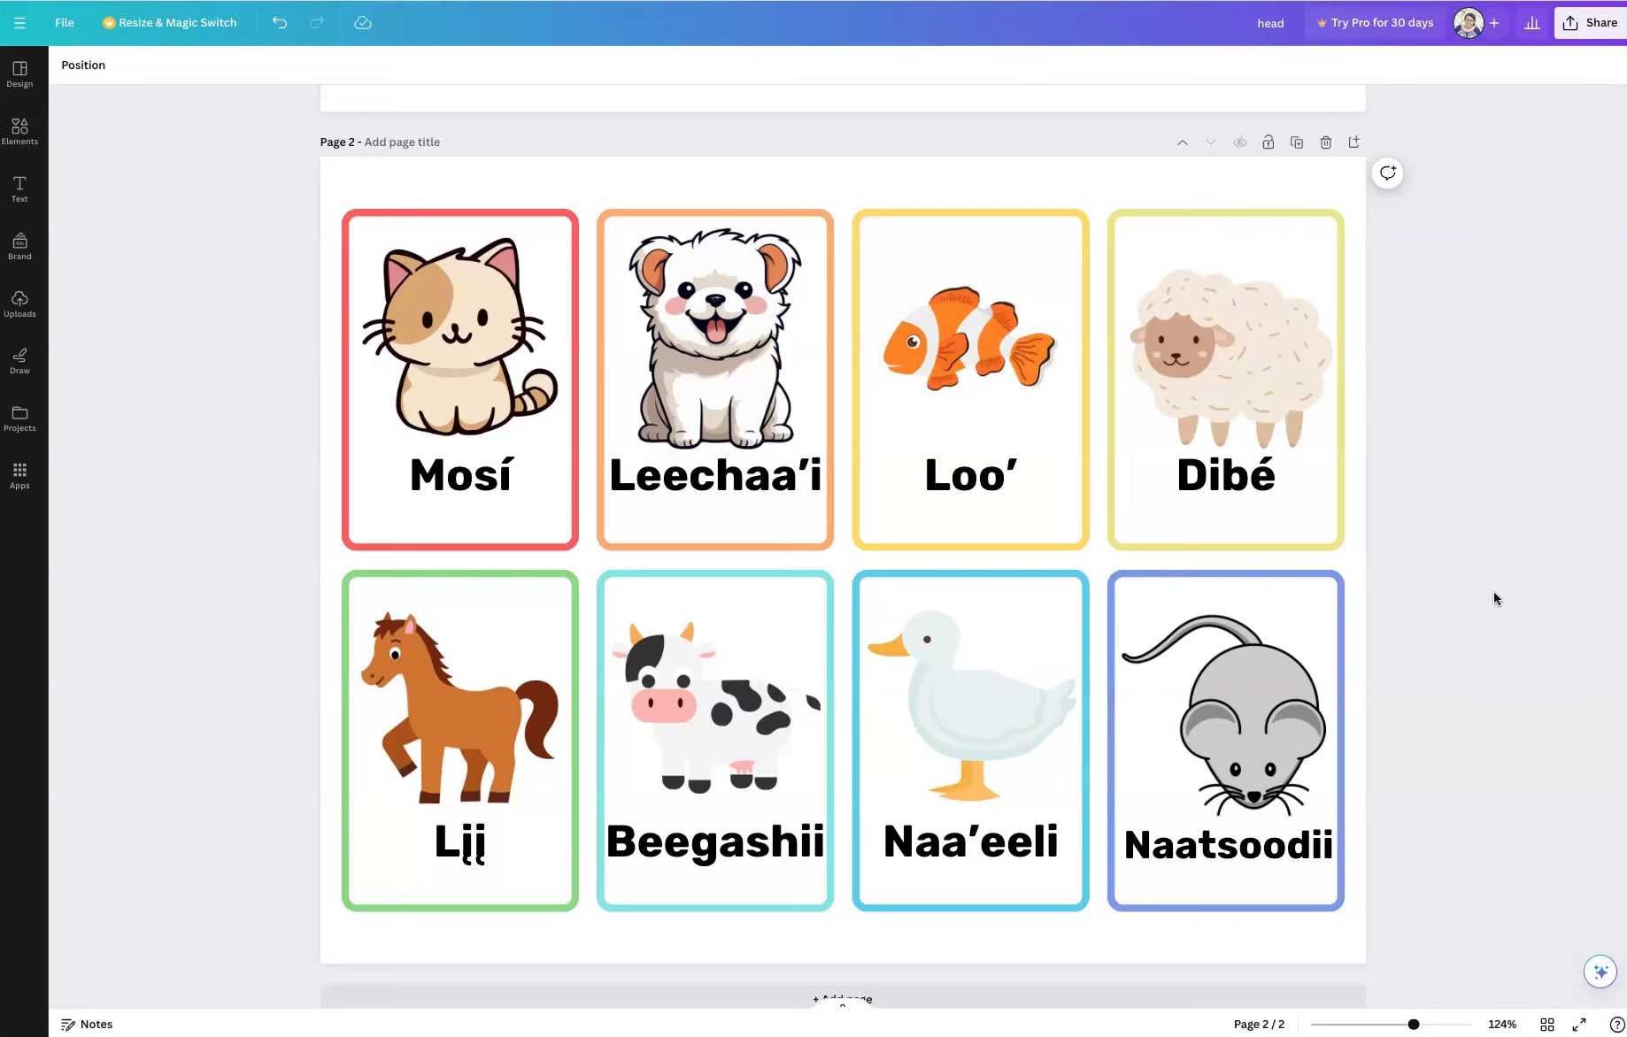
click(1599, 567)
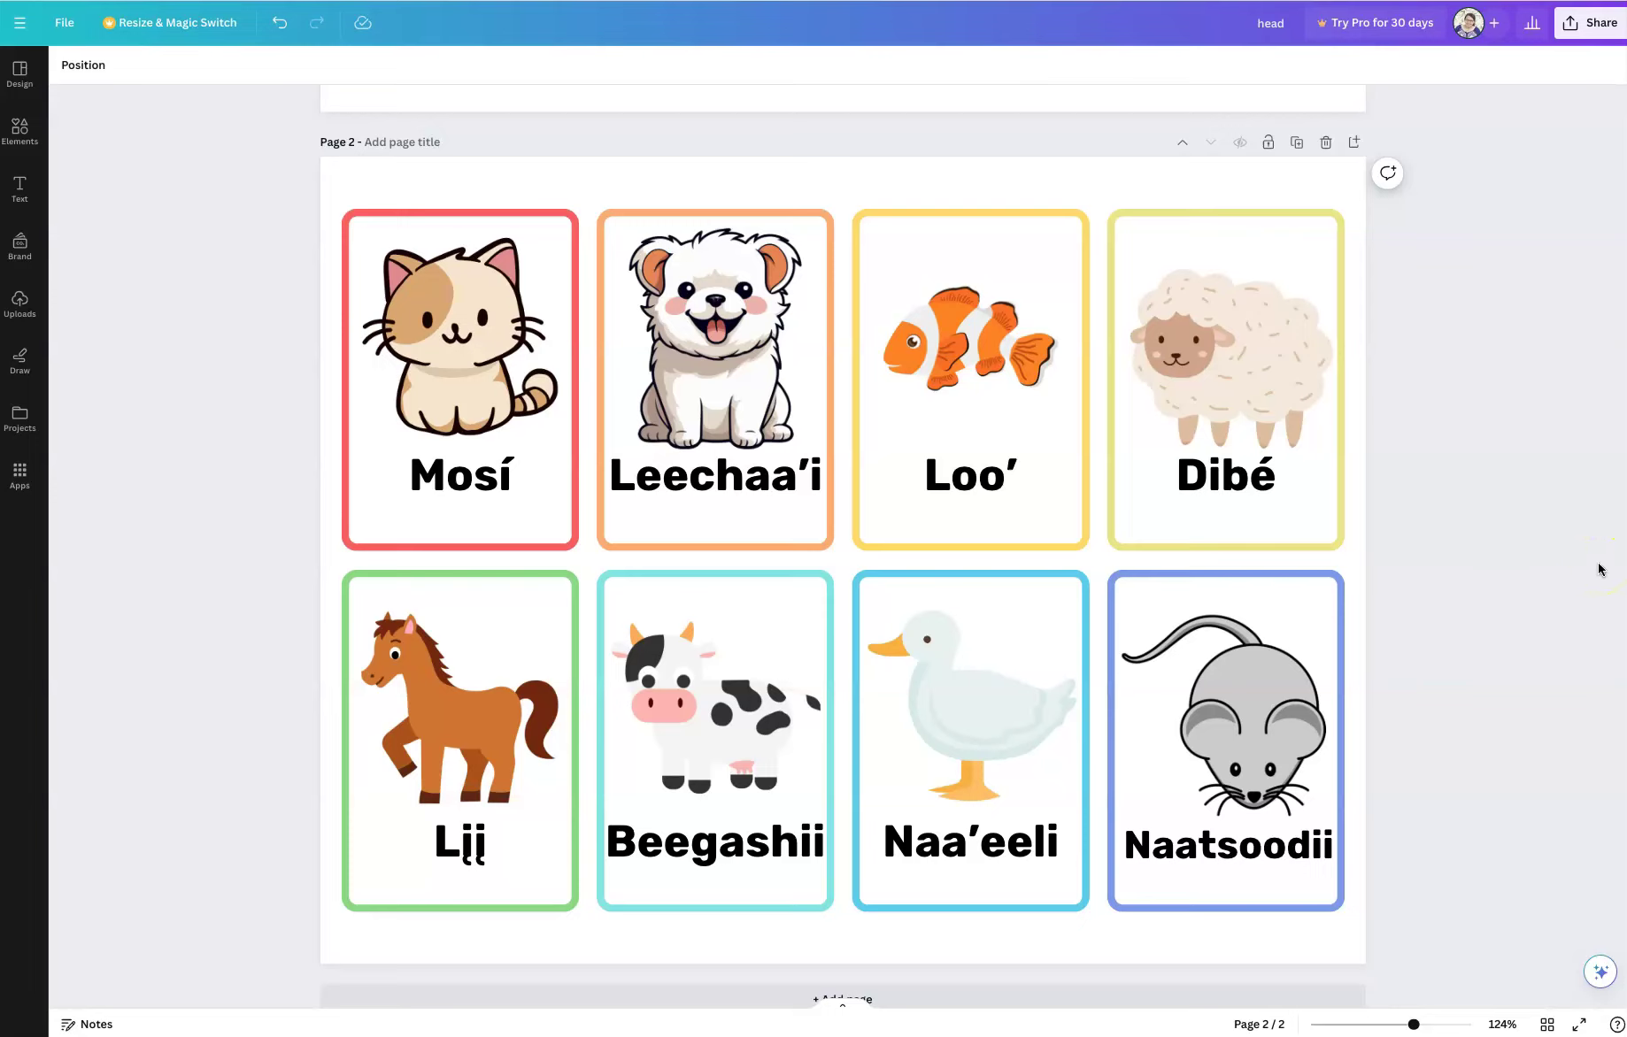